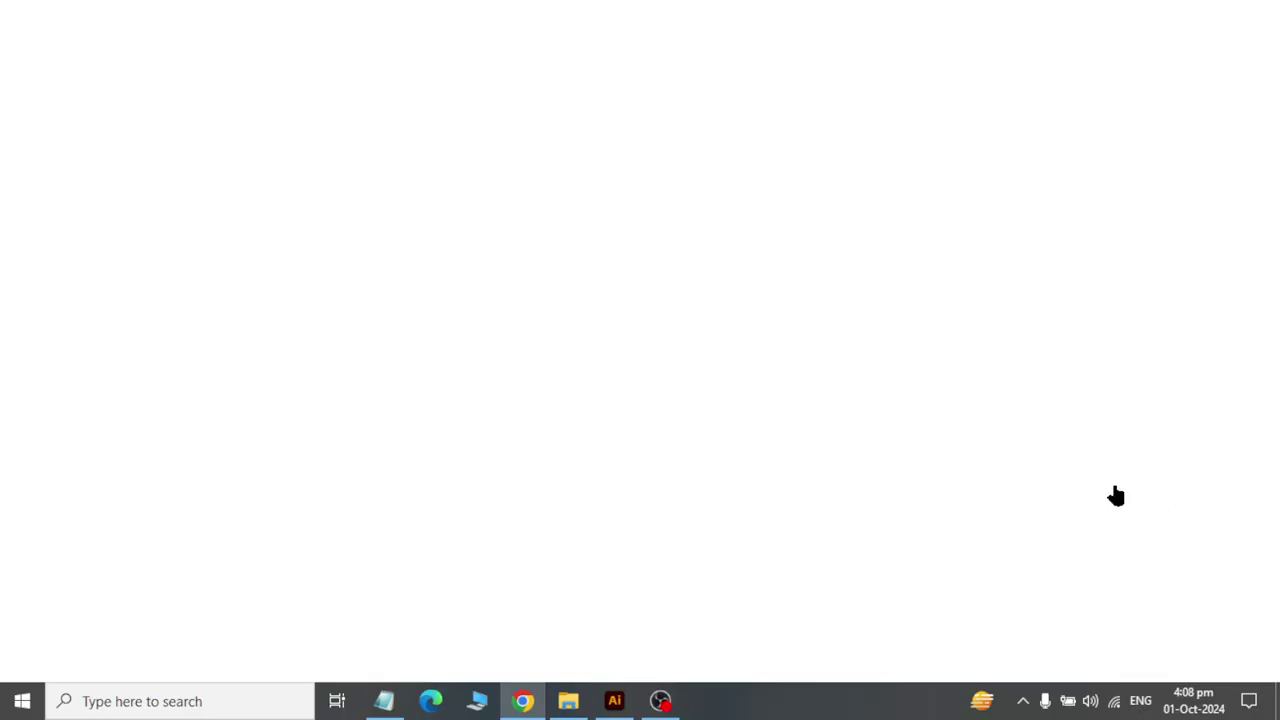
Step: Turn on 10% image dimming for the badge reference layer, Layer 15
key(alt+Tab)
key(alt+Tab)
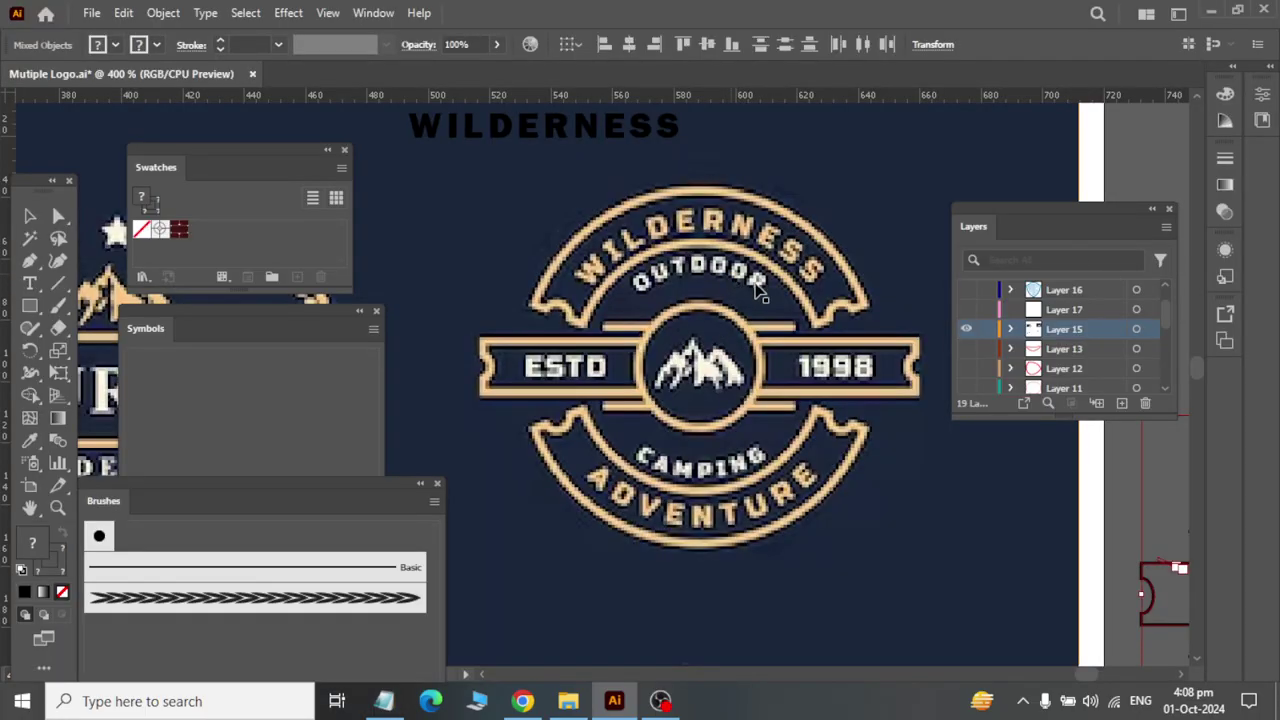
click(1080, 292)
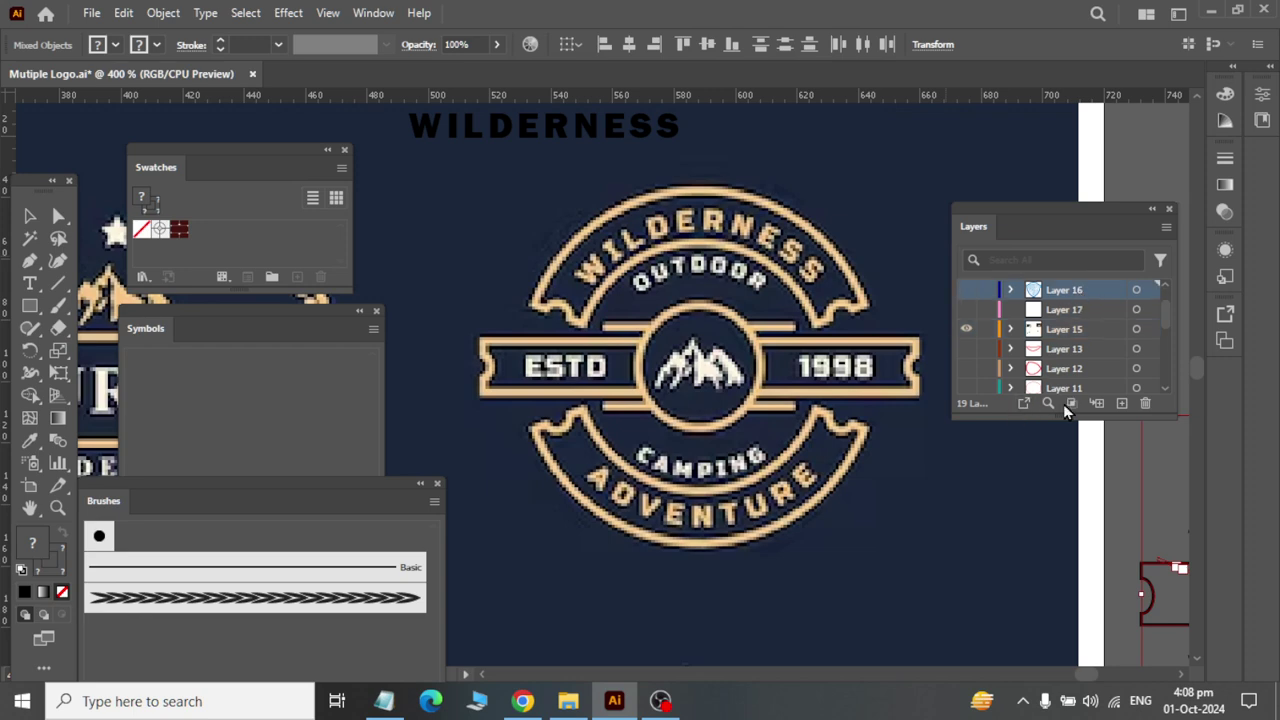
double_click(1066, 329)
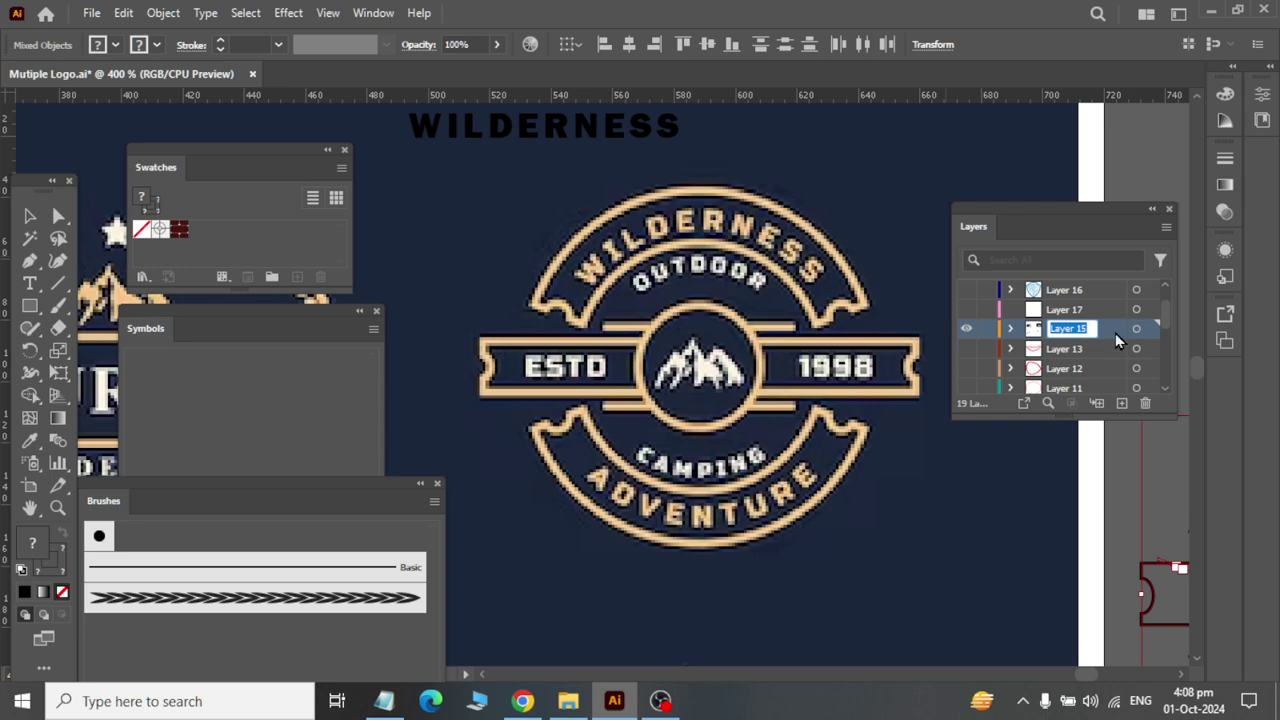
double_click(1115, 332)
click(776, 452)
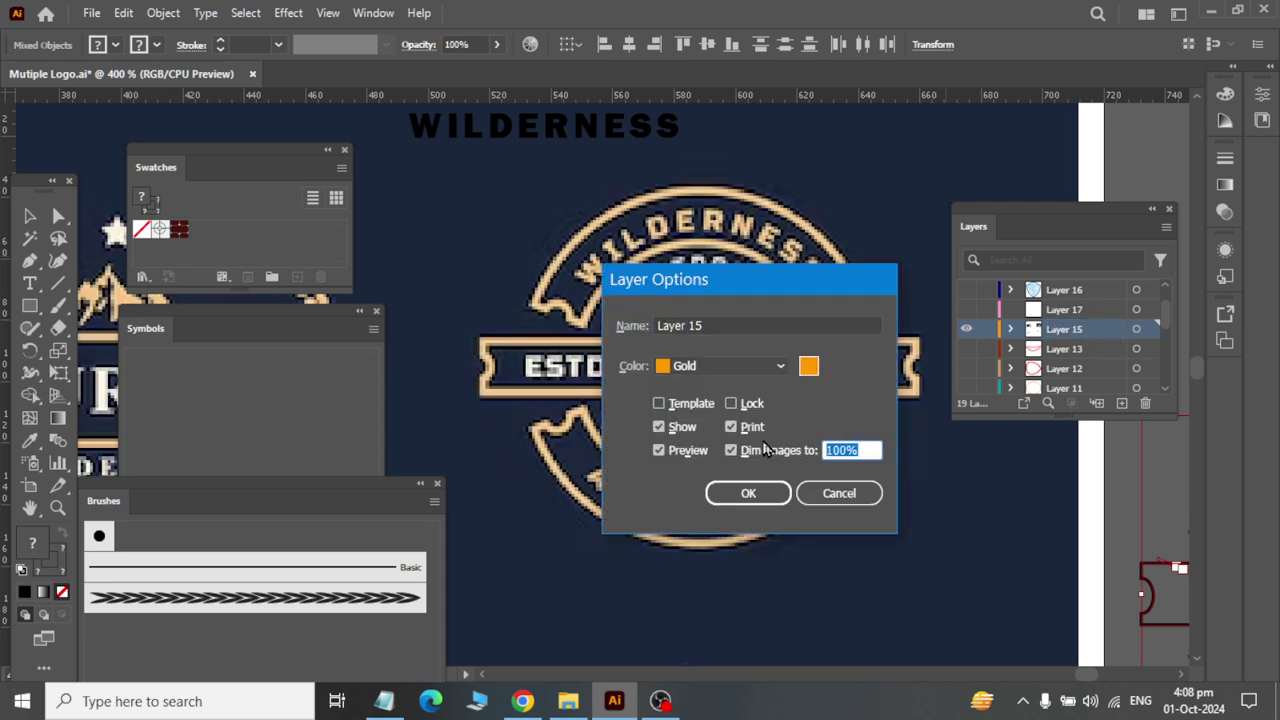
text(10)
click(750, 492)
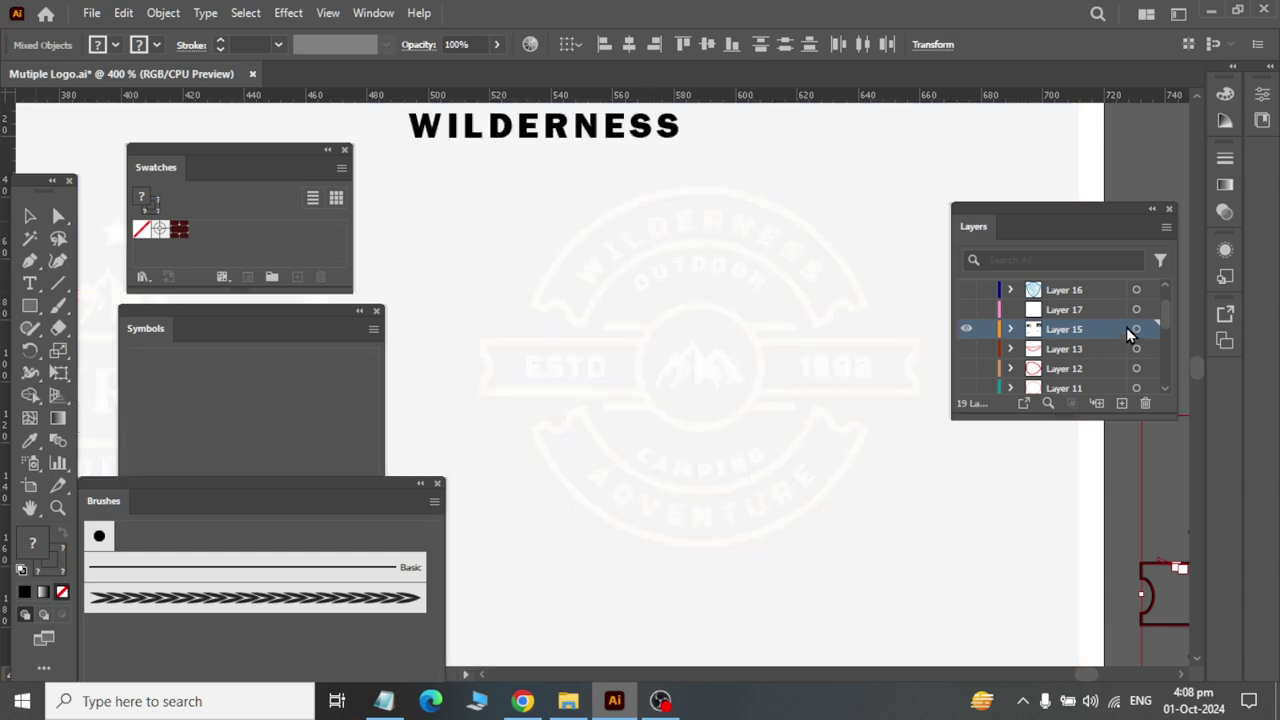
Step: Reconfirm Layer 15's 10% dim setting and lock the layer
double_click(1107, 338)
double_click(851, 451)
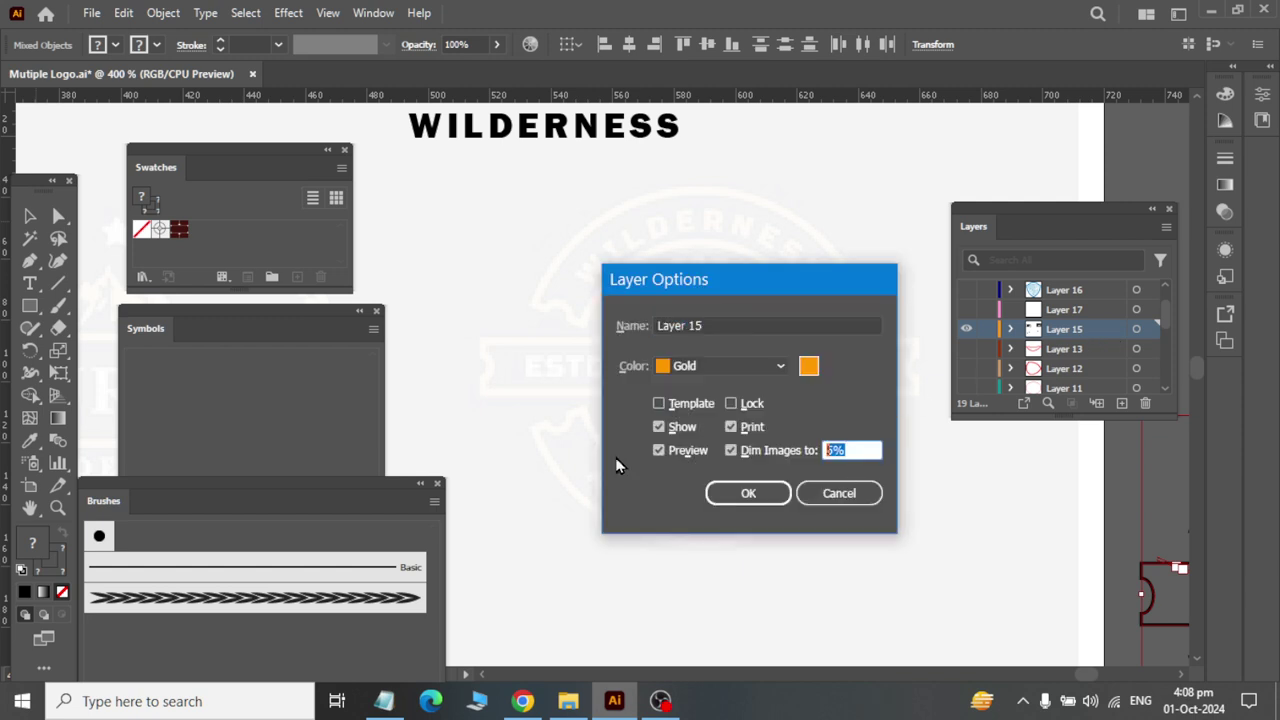
text(10)
click(745, 492)
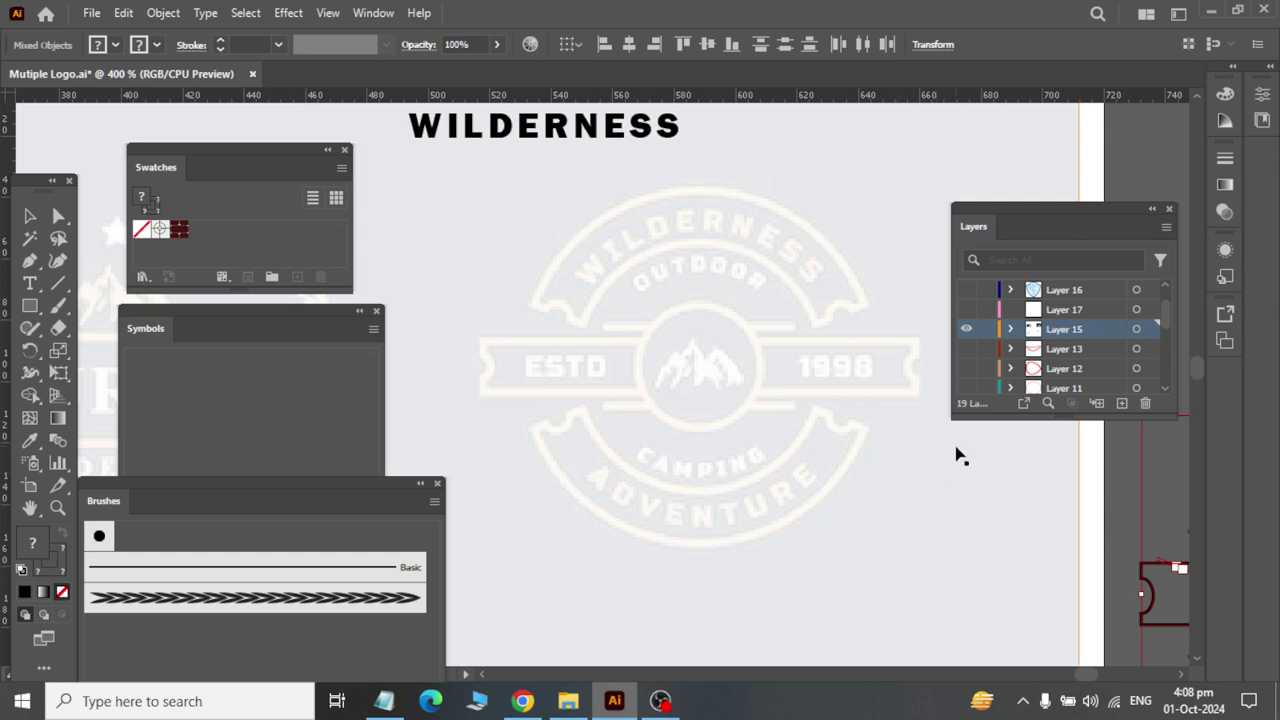
click(986, 329)
click(1073, 291)
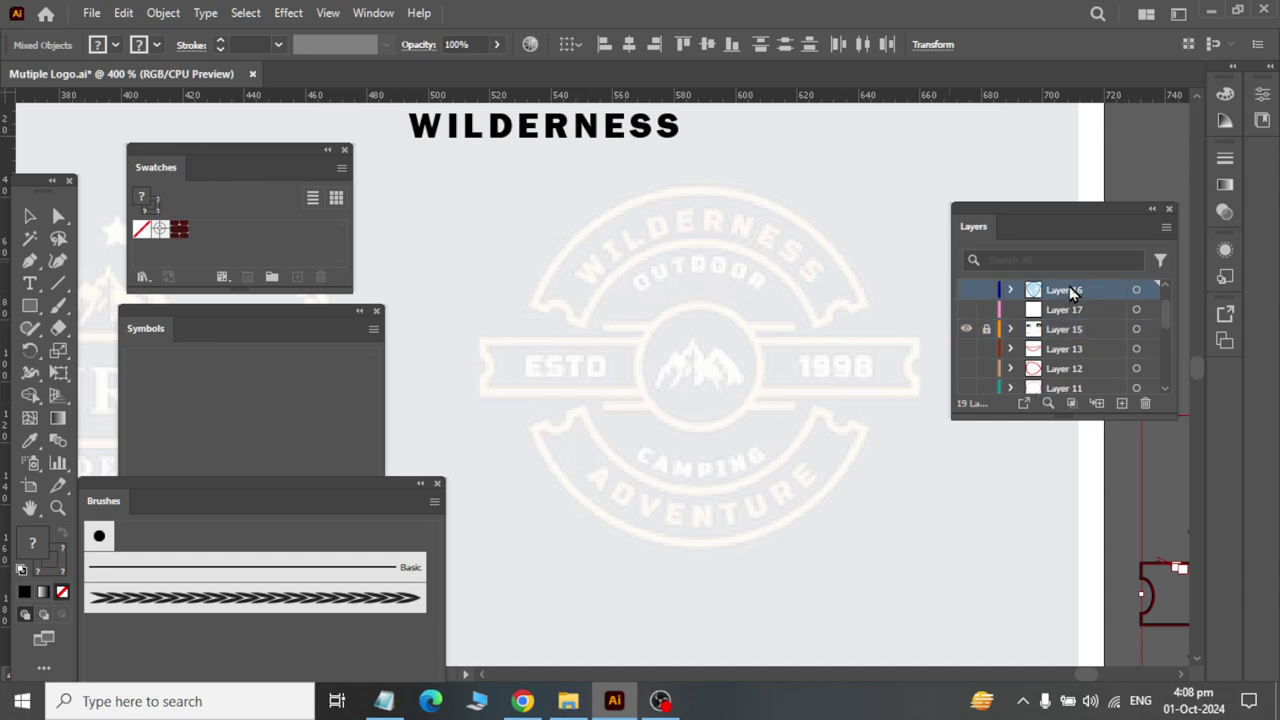
Step: Add a new tracing layer and drag horizontal and vertical guides through the badge centre
click(1122, 405)
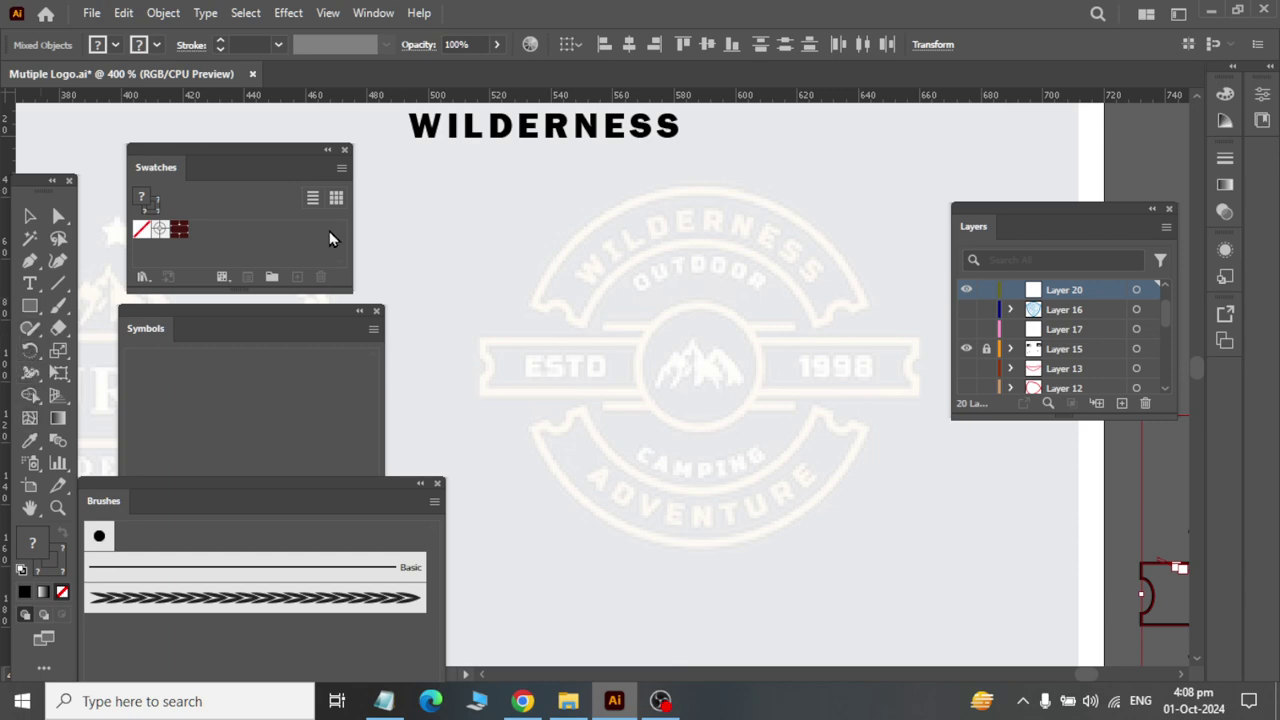
click(17, 345)
click(30, 305)
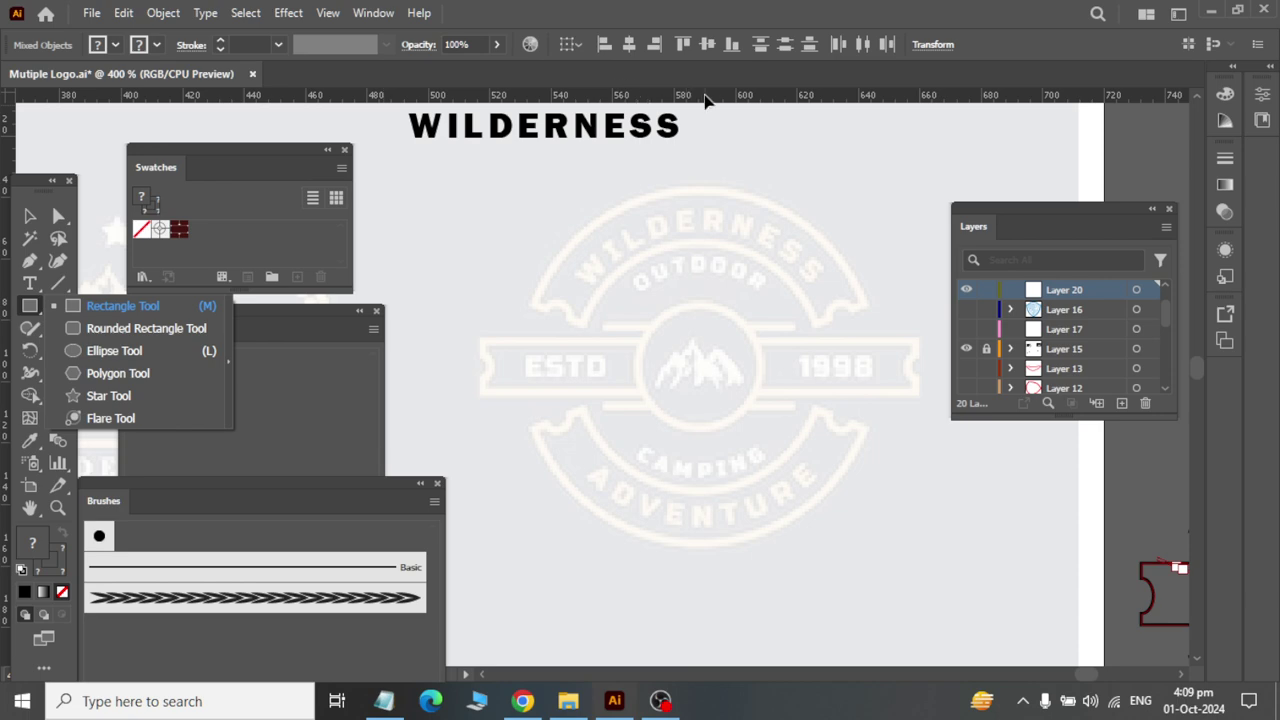
mouse_move(706, 96)
mouse_down()
mouse_move(700, 225)
mouse_move(716, 367)
mouse_up()
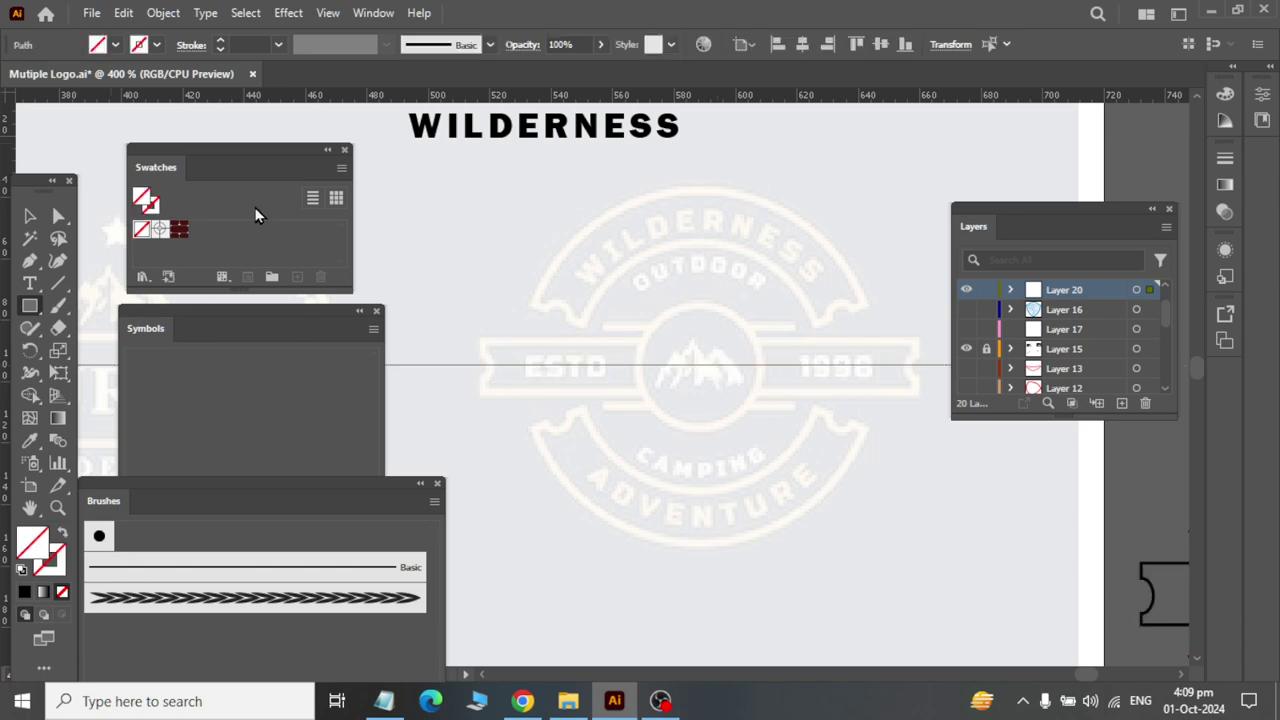
drag(10, 148, 700, 277)
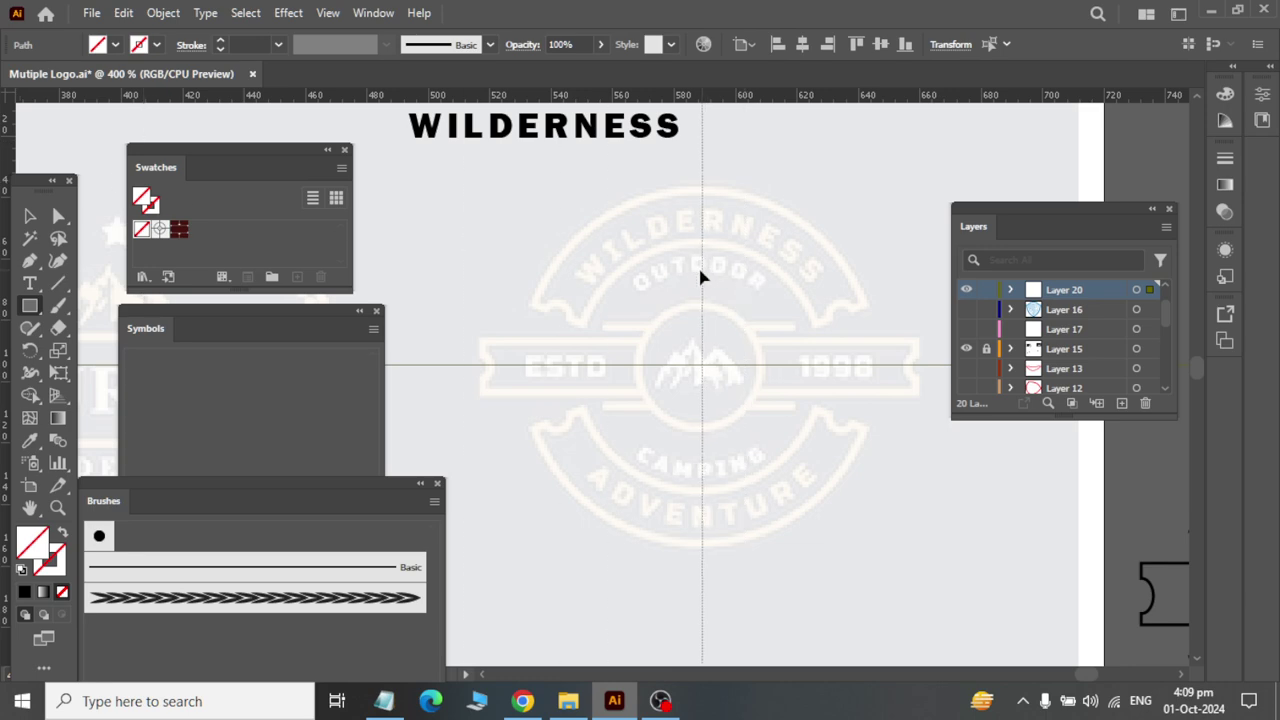
drag(700, 277, 701, 285)
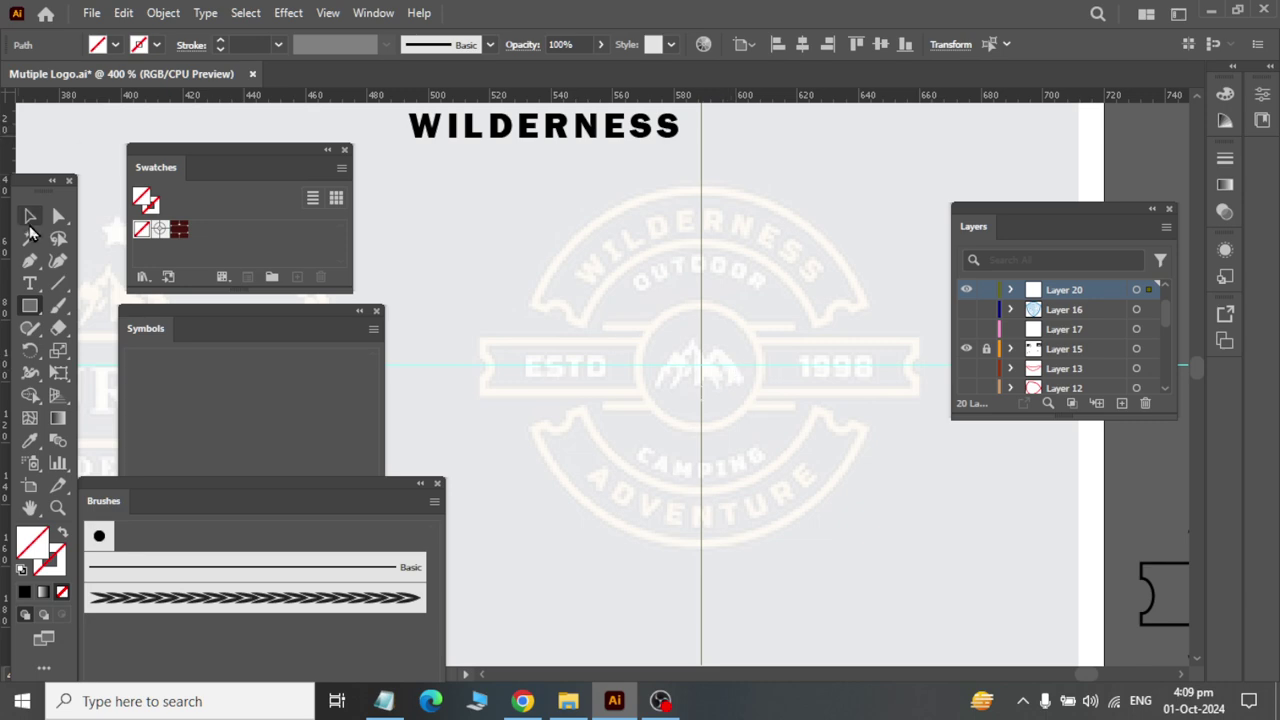
Step: Align the guide to the centre and draw a 111.66 px circle over the outer ring
click(29, 217)
drag(763, 374, 770, 380)
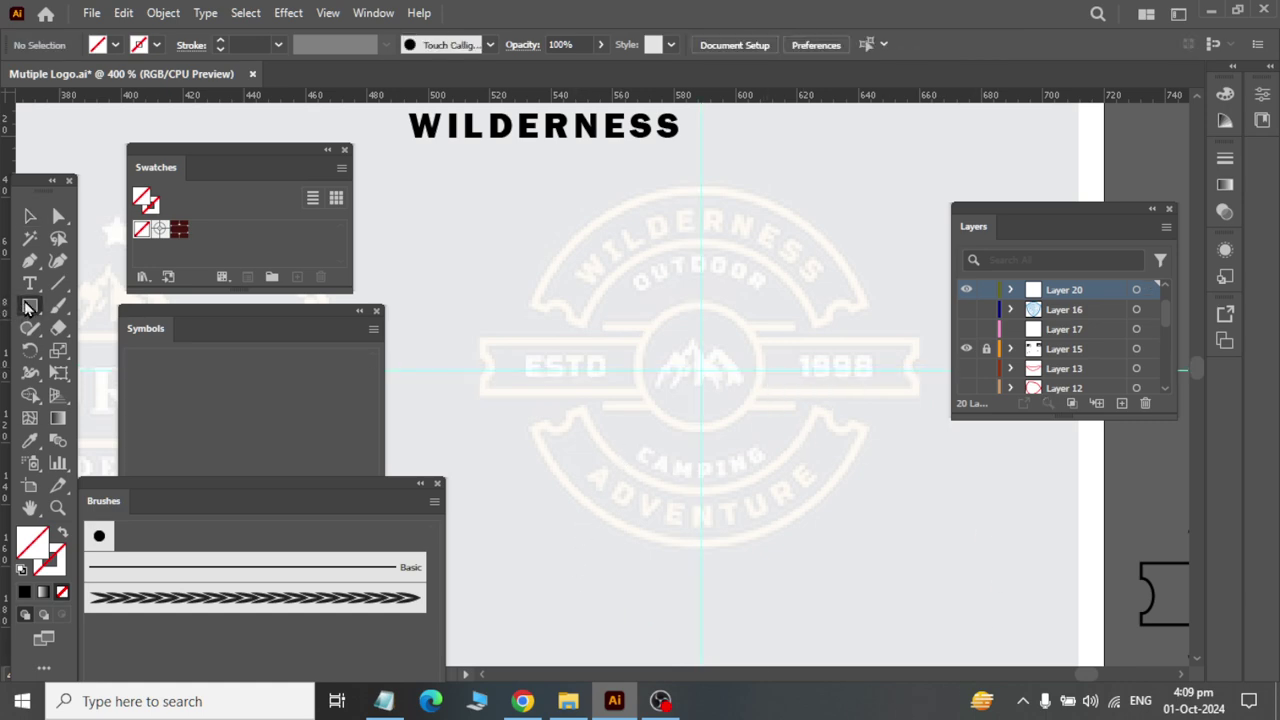
drag(30, 306, 95, 358)
mouse_move(701, 372)
mouse_down()
mouse_move(789, 526)
mouse_move(838, 556)
mouse_move(822, 543)
mouse_up()
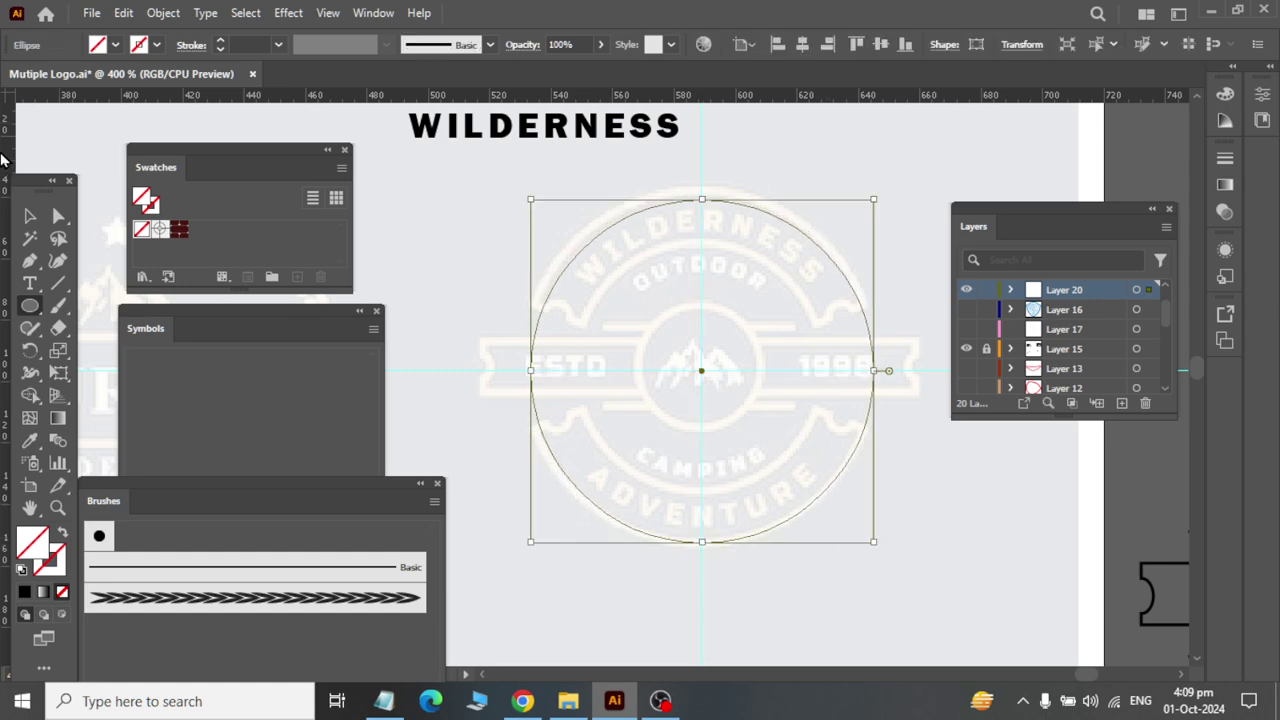
Step: Close the covering panels and give the circle a black 1 pt outline
click(30, 215)
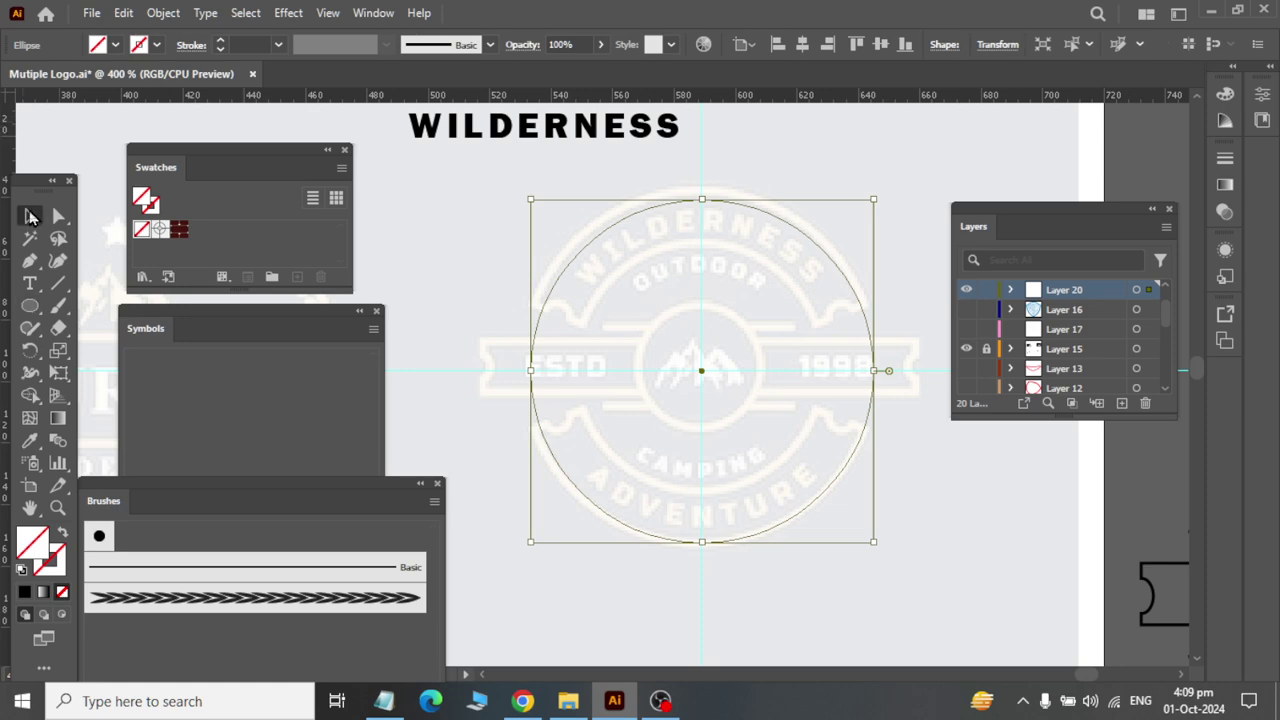
click(585, 235)
drag(810, 178, 572, 553)
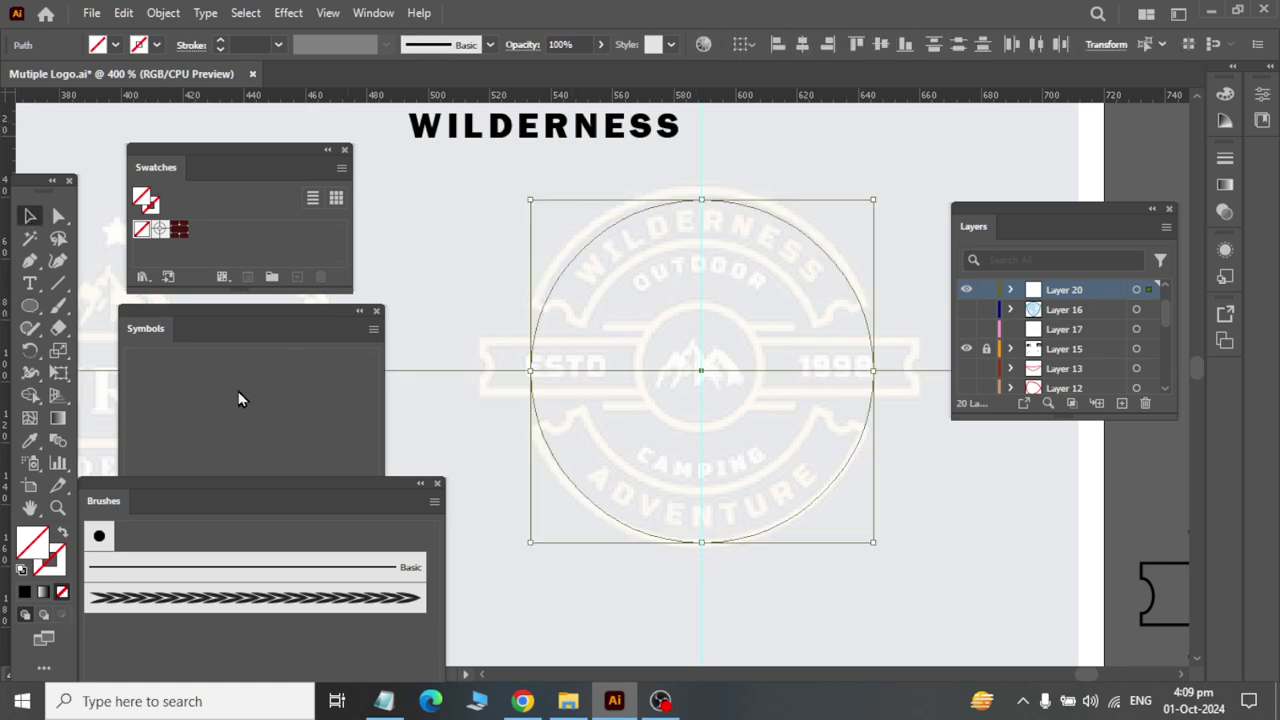
click(376, 311)
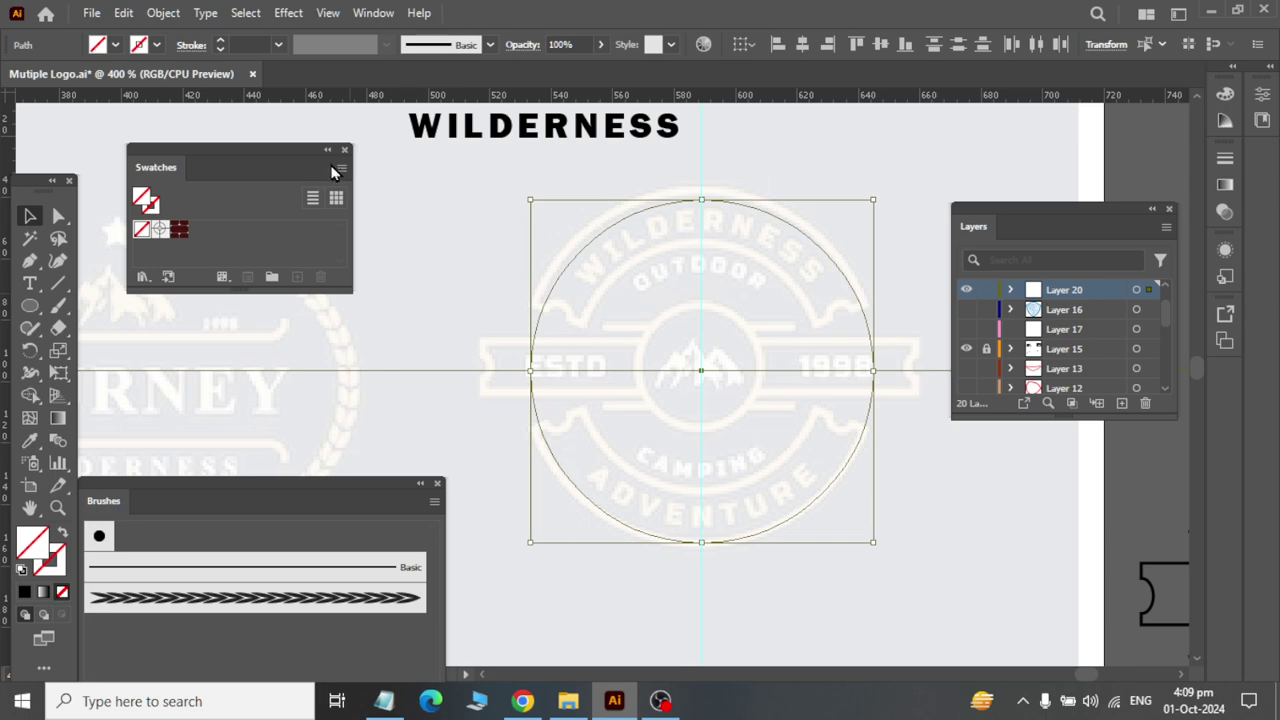
click(344, 149)
click(373, 13)
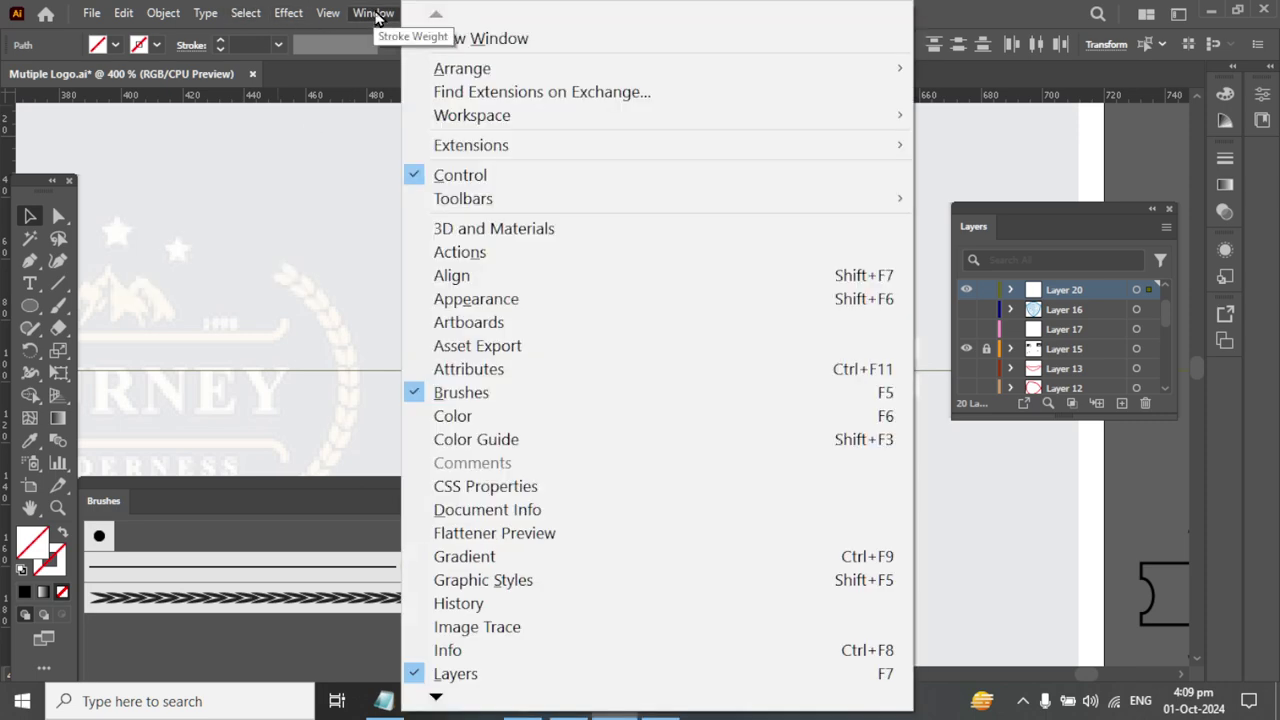
click(55, 565)
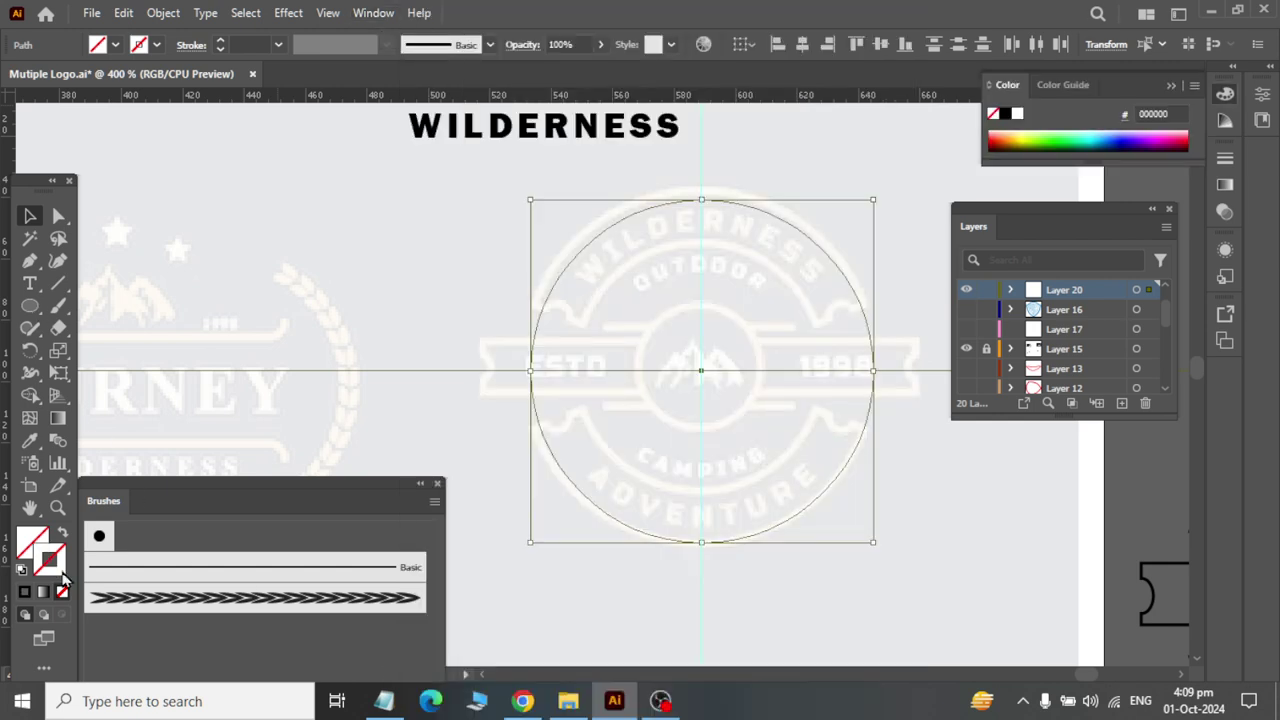
click(25, 591)
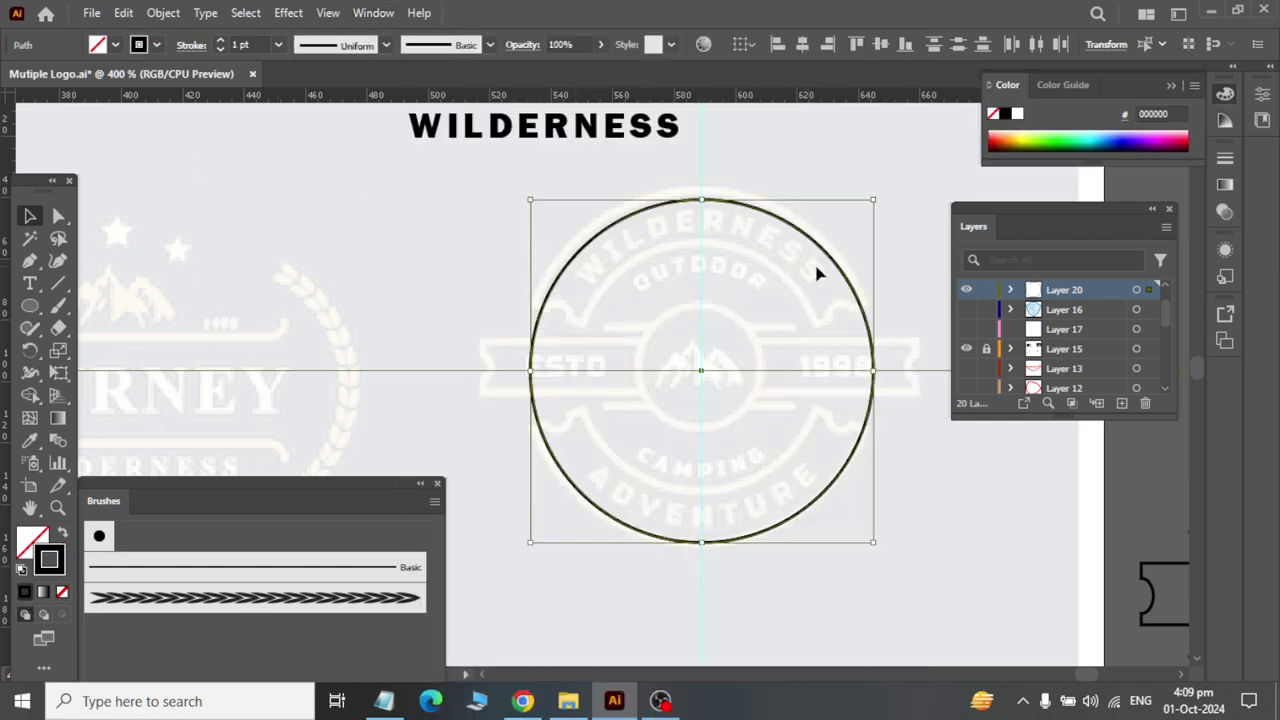
click(892, 307)
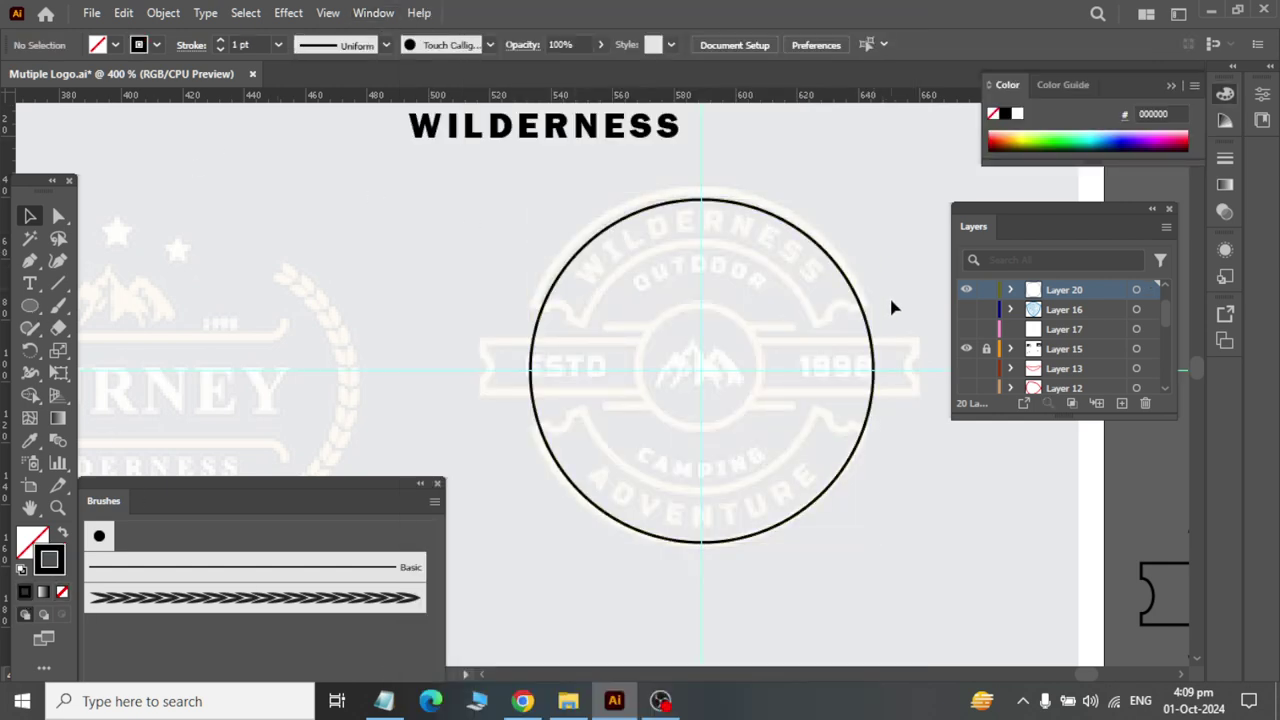
Step: Make two smaller concentric copies tracing the inner ring and the 42.71 px emblem ring
click(777, 535)
drag(777, 537, 772, 532)
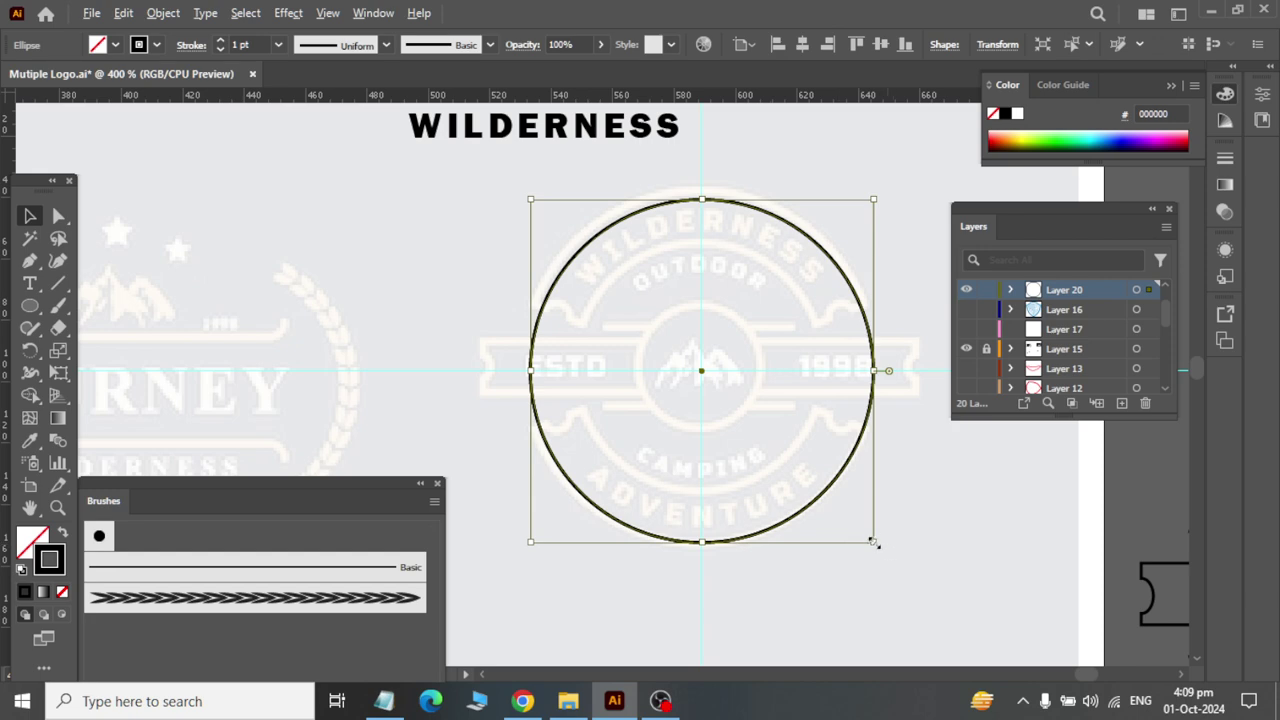
mouse_move(873, 541)
mouse_down()
mouse_move(824, 517)
mouse_move(830, 535)
mouse_move(828, 492)
mouse_up()
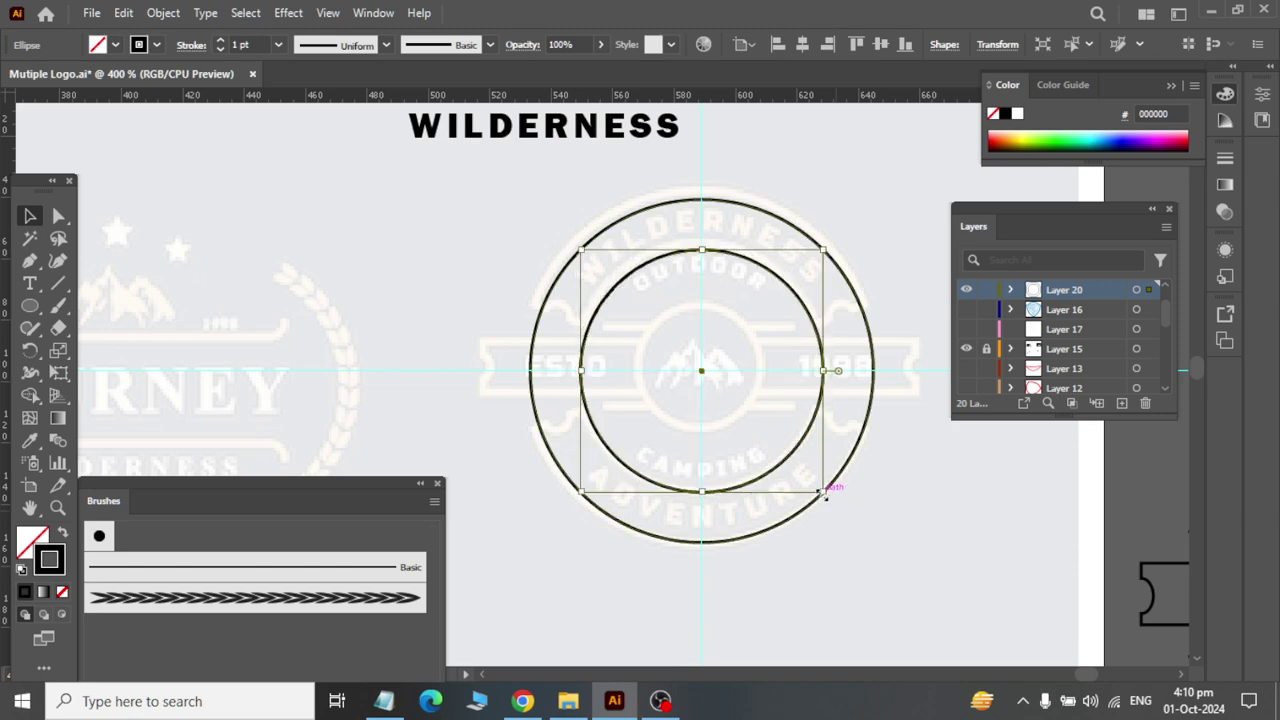
key(v)
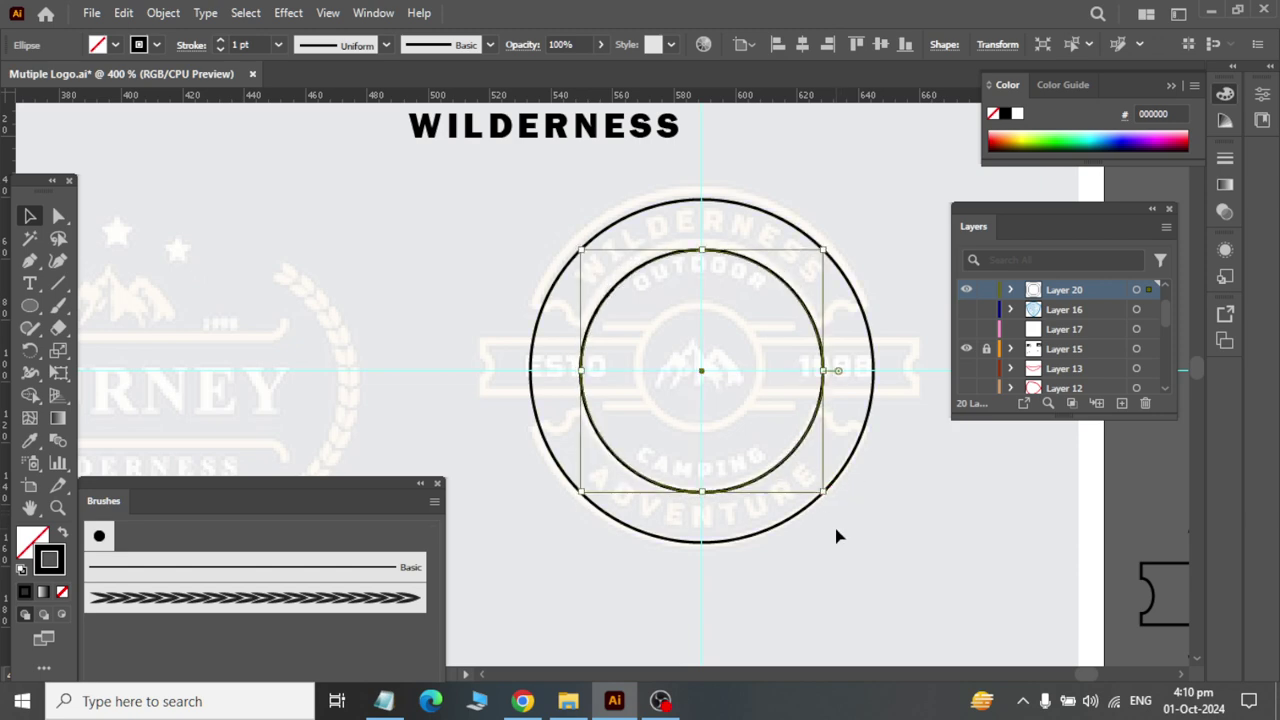
drag(828, 492, 778, 462)
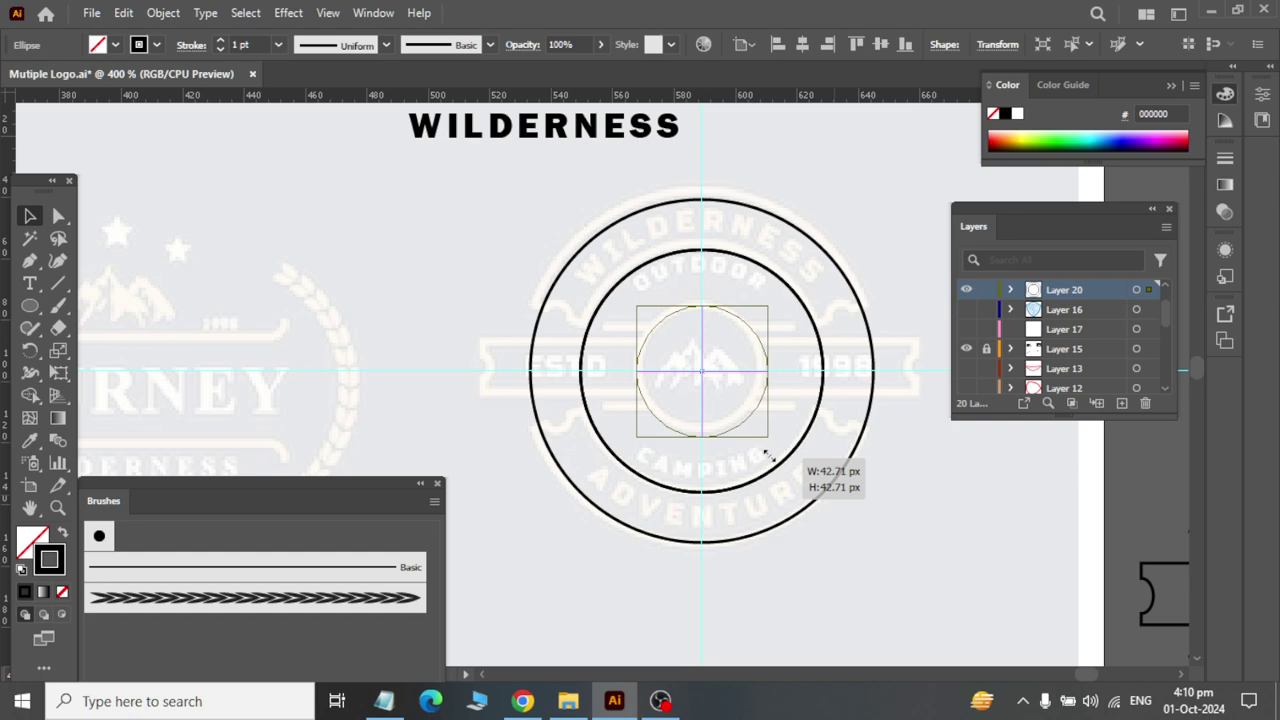
drag(778, 462, 782, 465)
click(979, 567)
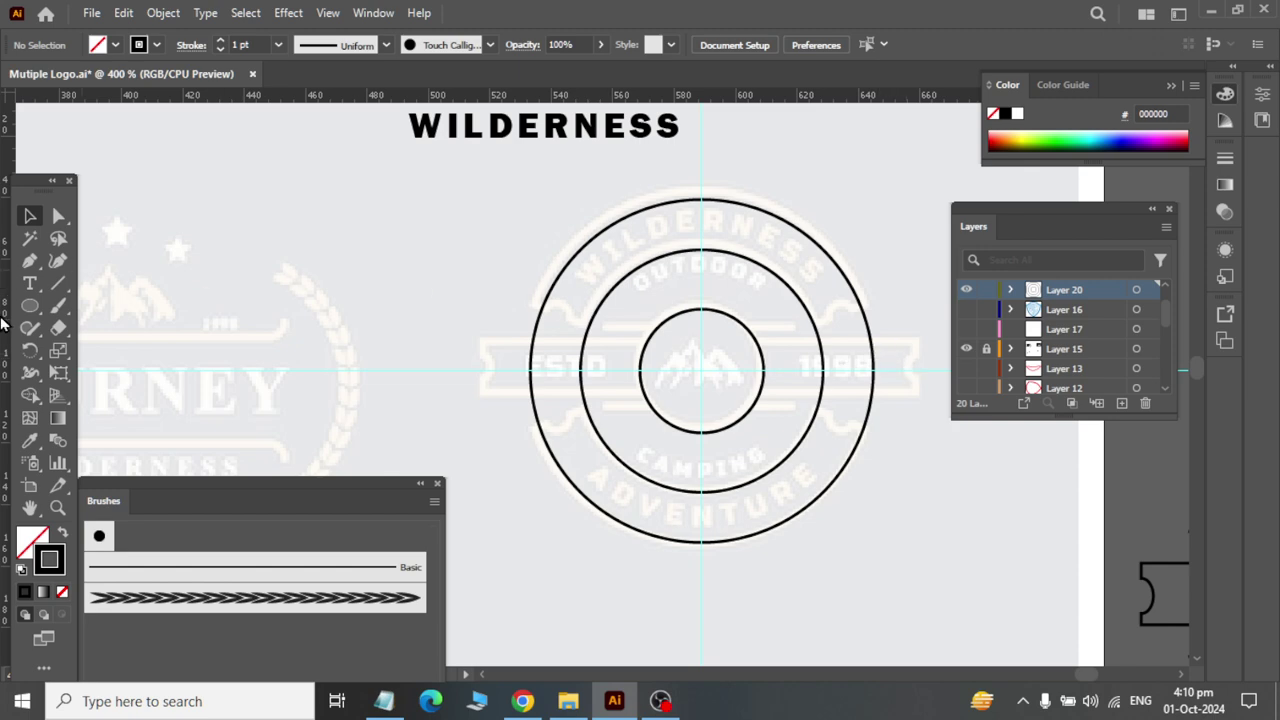
Step: Draw a tall rectangle left of the rings and rotate it about 60°
drag(30, 306, 110, 301)
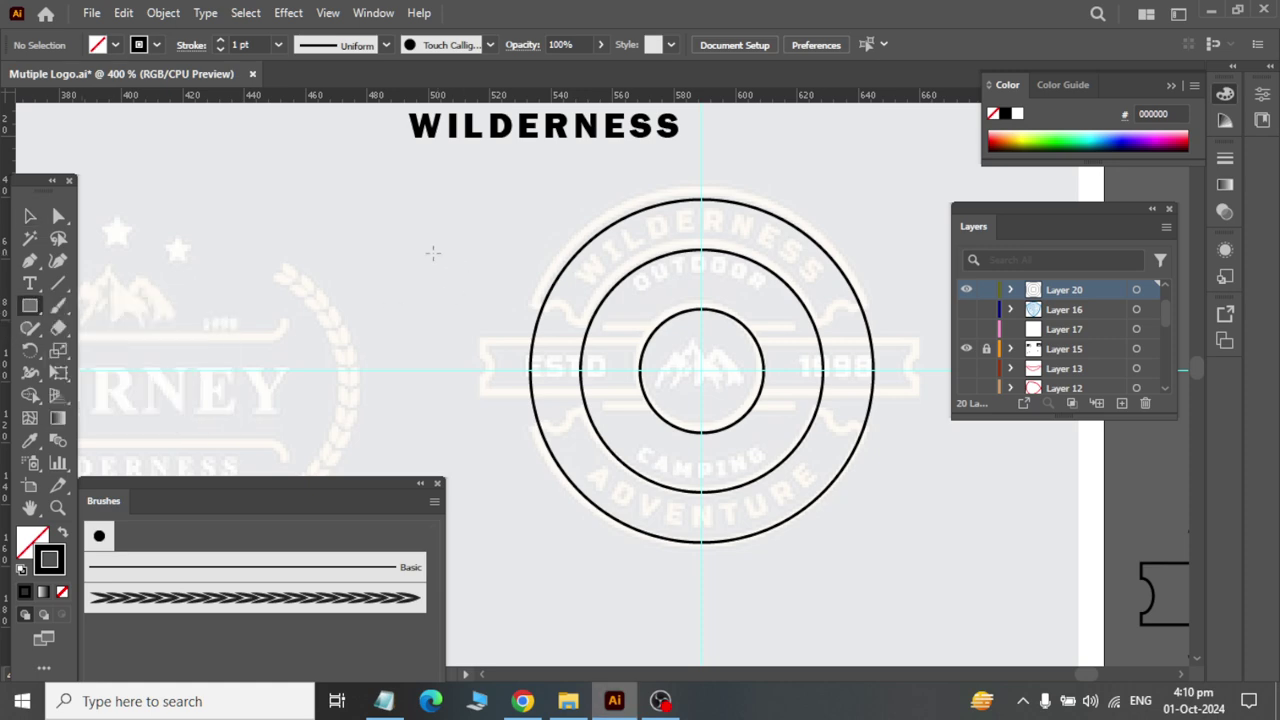
drag(421, 251, 463, 358)
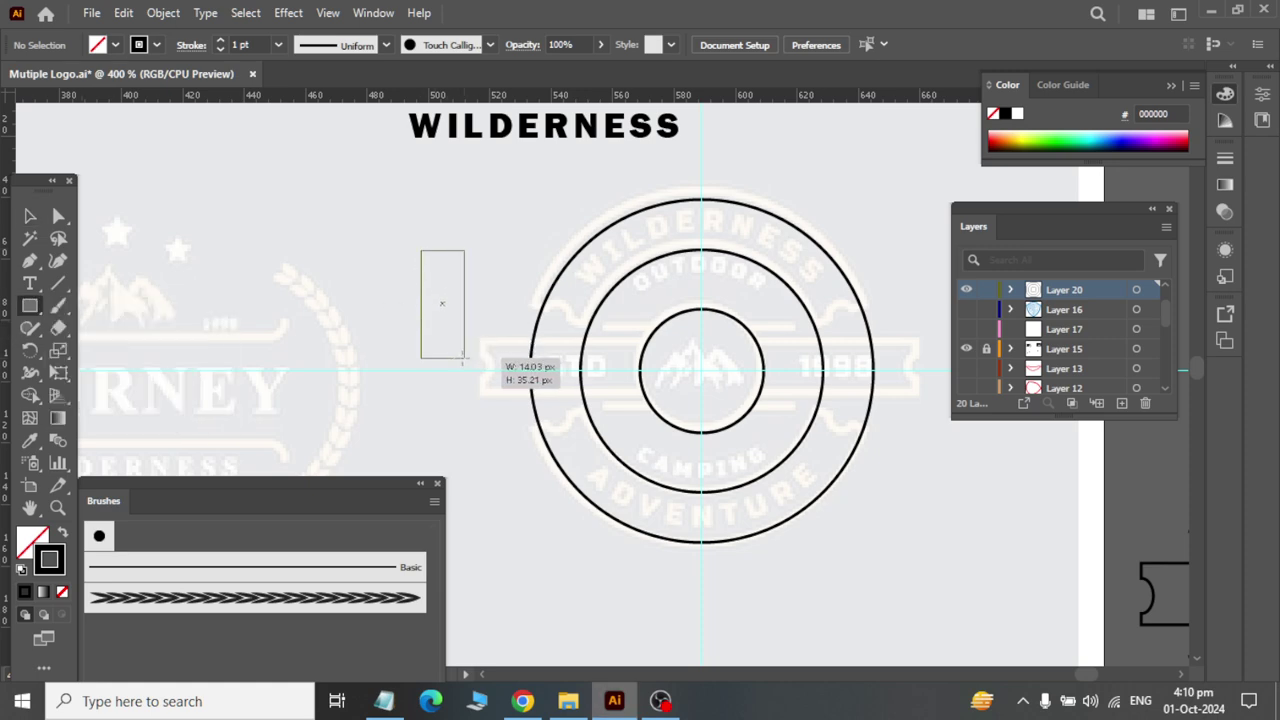
key(v)
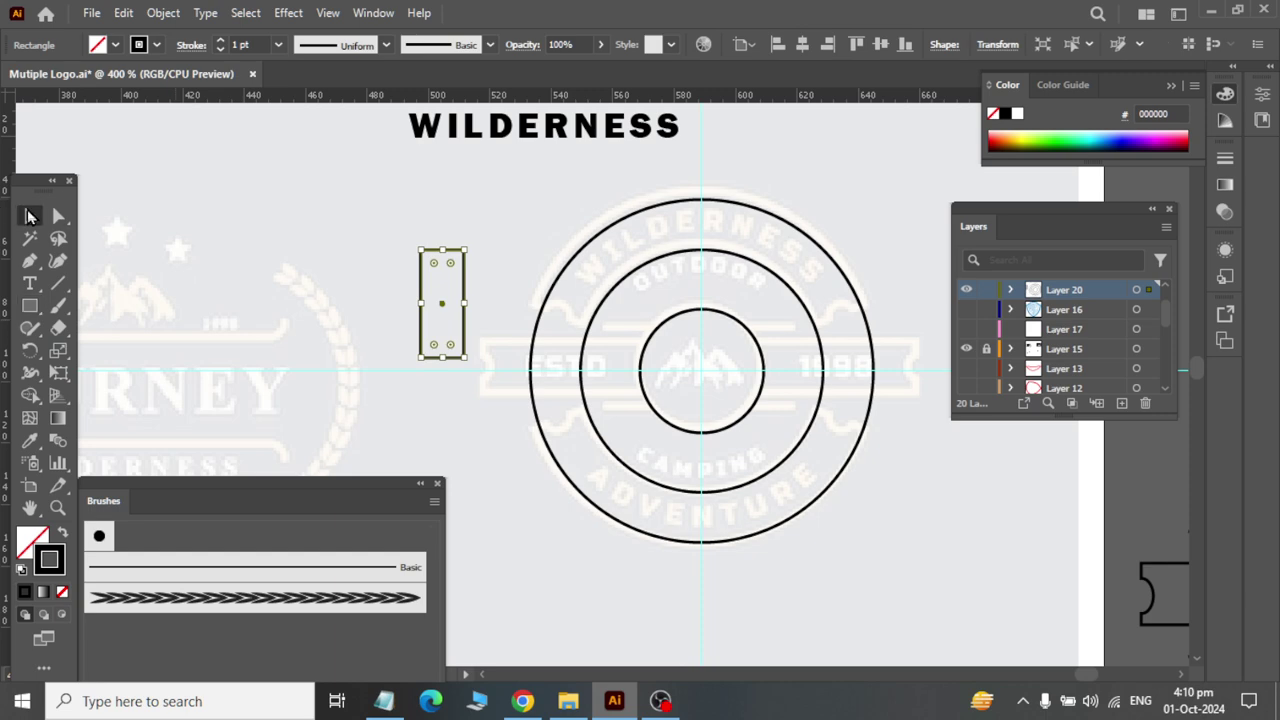
drag(473, 370, 651, 343)
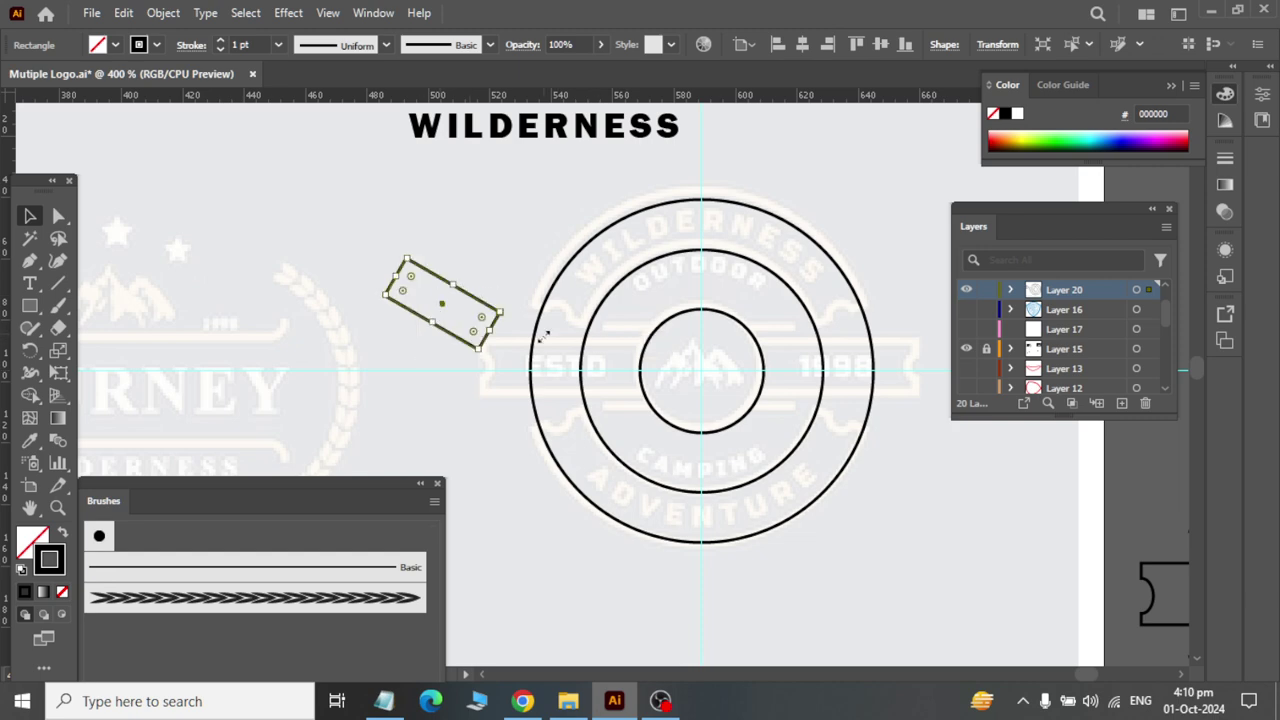
scroll(626, 349, up, 3)
scroll(626, 349, down, 2)
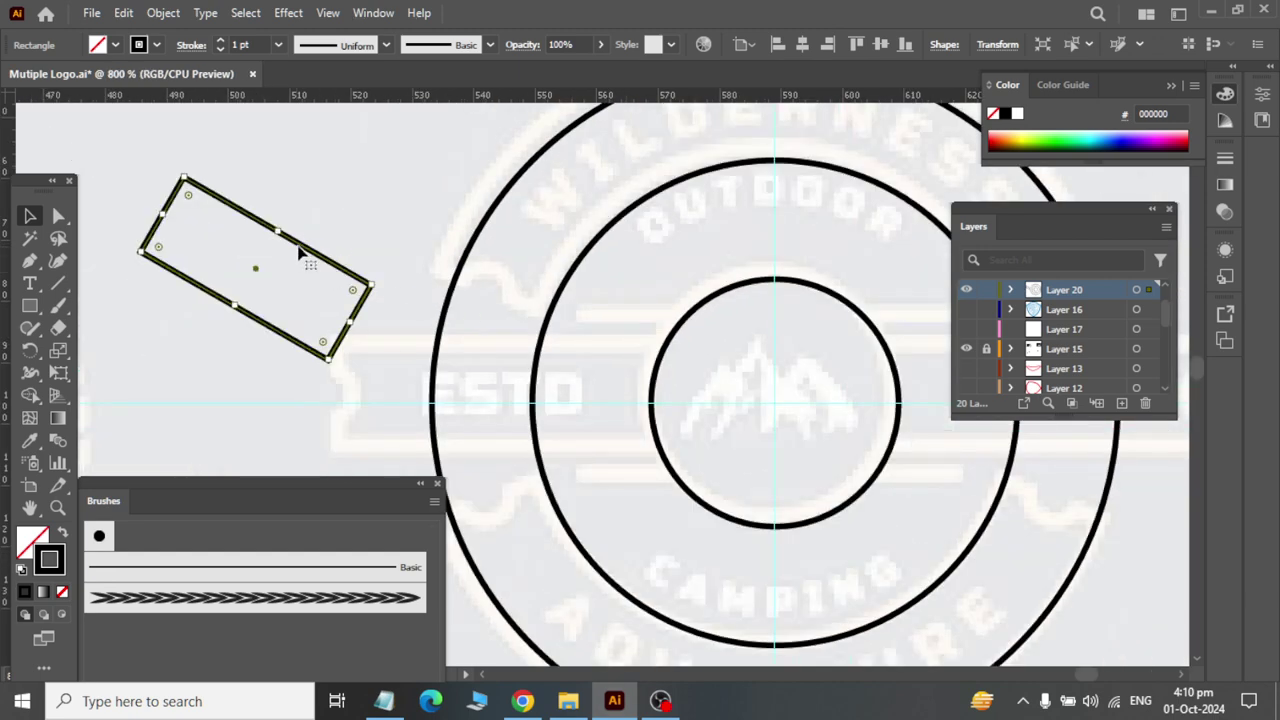
Step: Move the rectangle over the left banner end, tilted about 68°, and reselect it
drag(308, 253, 526, 316)
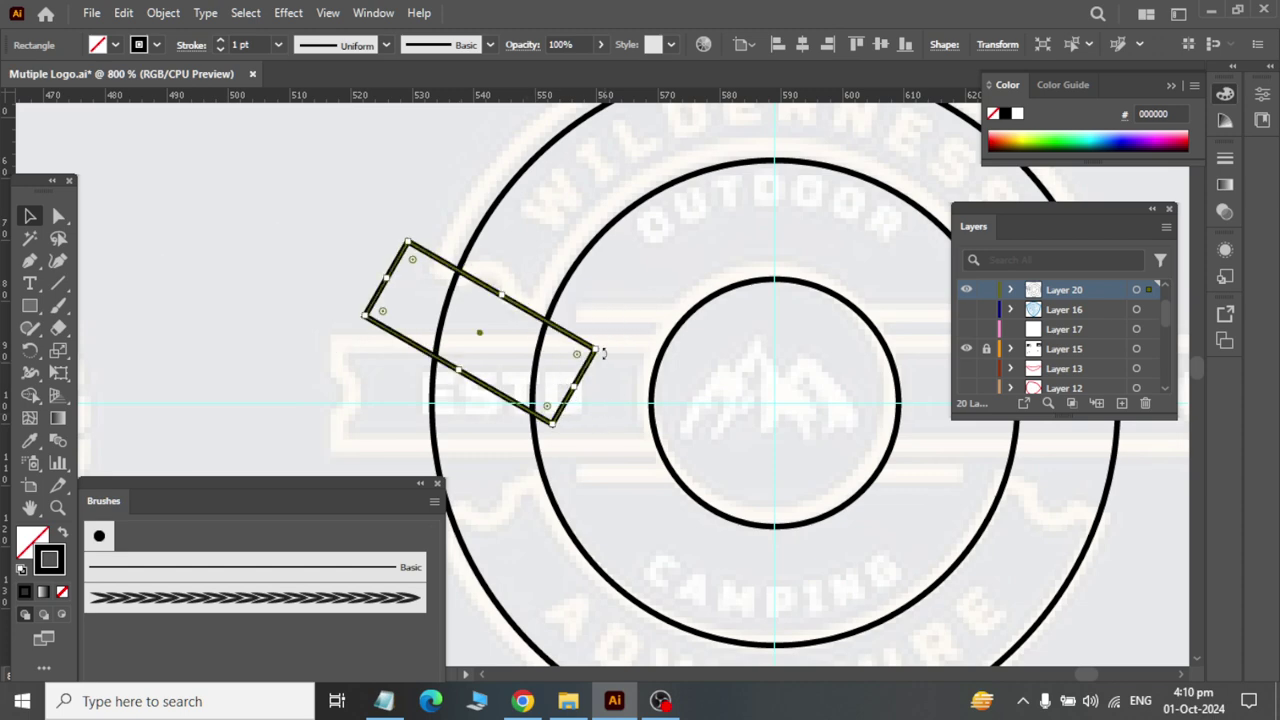
drag(603, 352, 617, 337)
scroll(452, 262, up, 1)
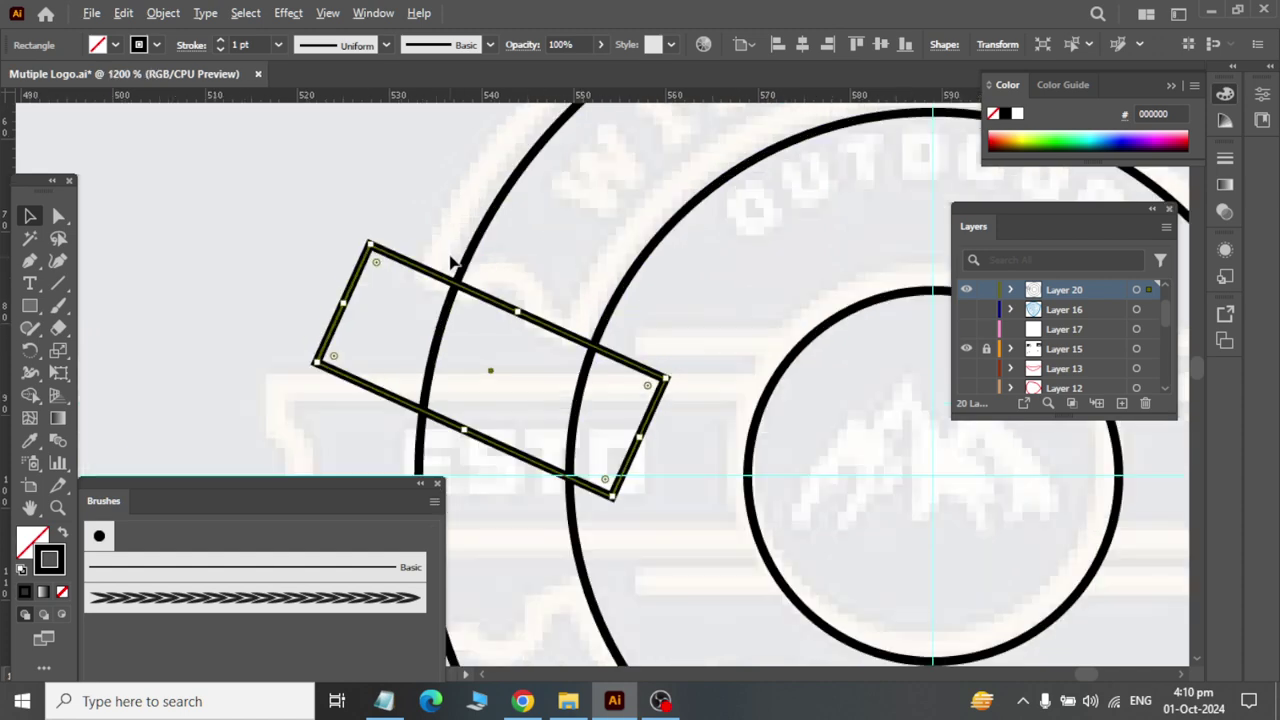
scroll(465, 258, down, 2)
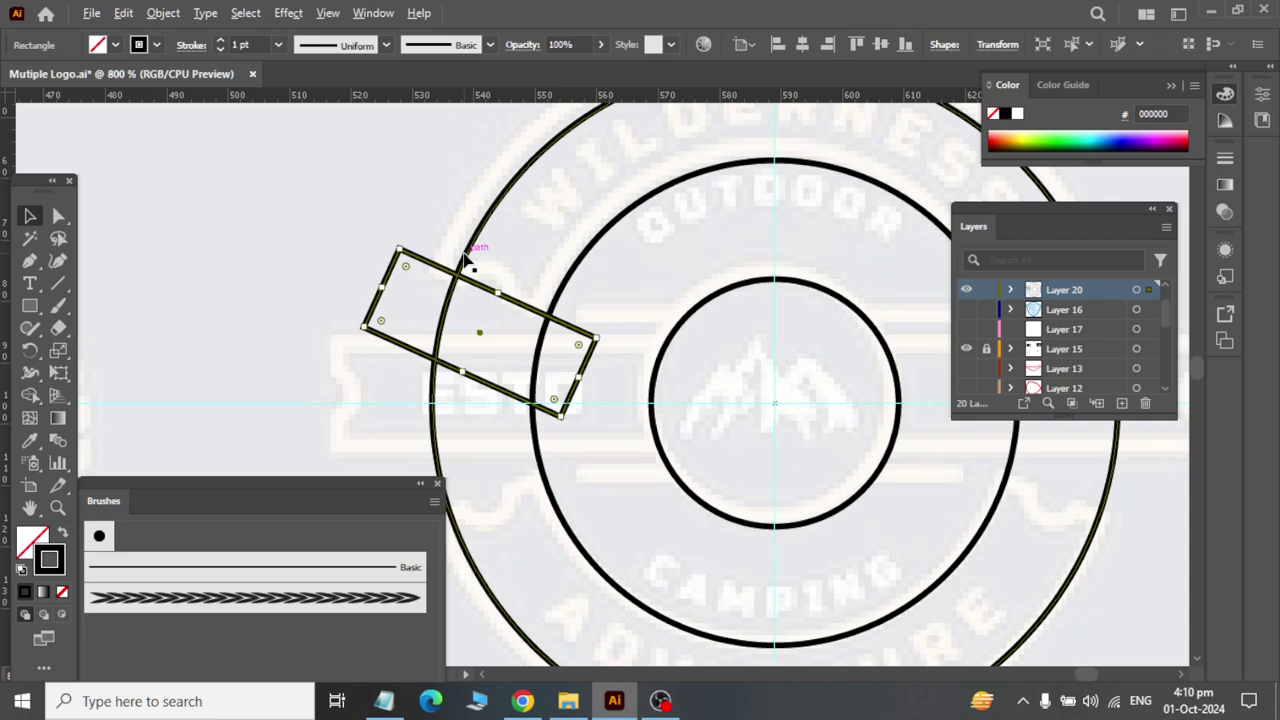
scroll(470, 259, down, 1)
click(657, 451)
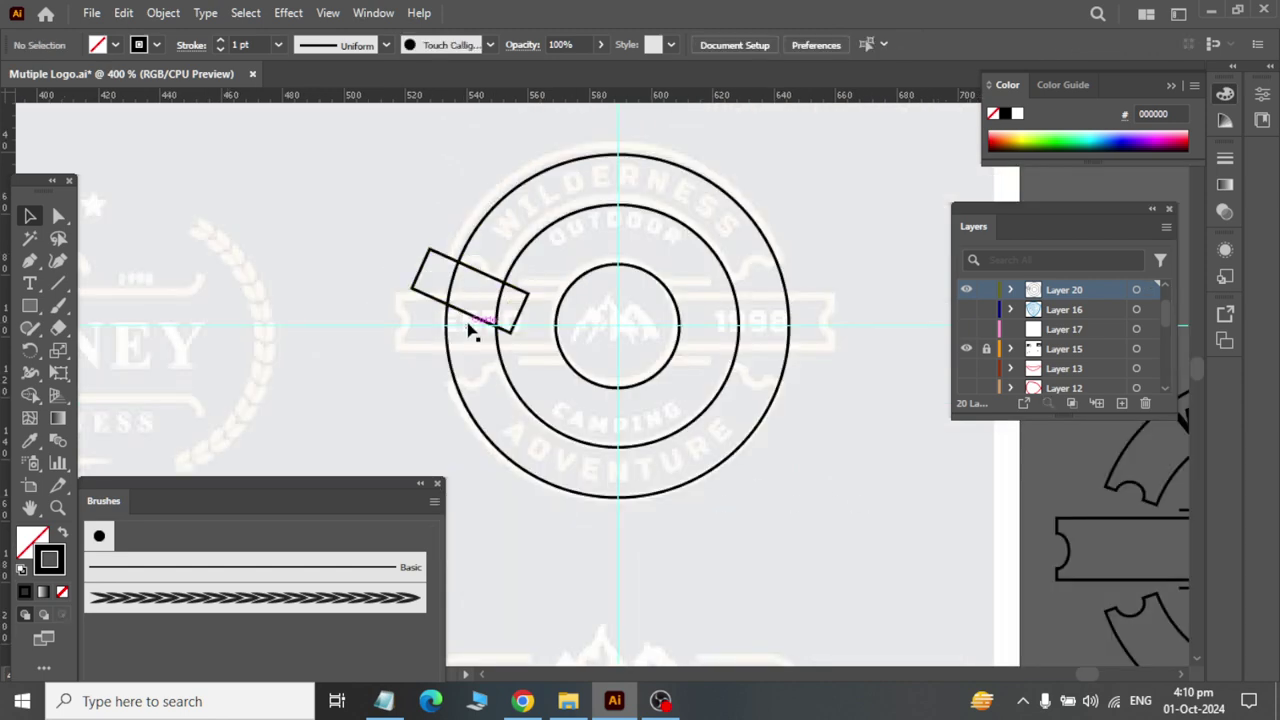
click(478, 315)
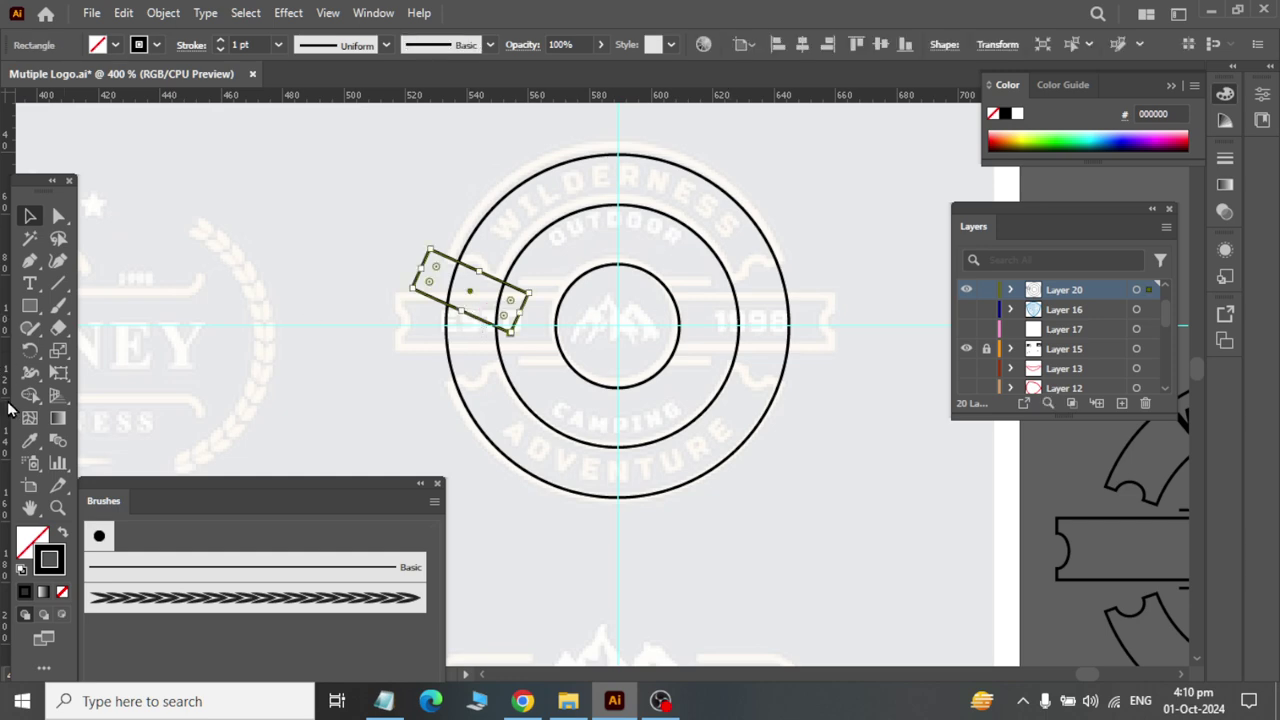
drag(30, 350, 92, 380)
Step: Reflect a vertical copy of the rectangle across the badge centre onto the right side
click(92, 376)
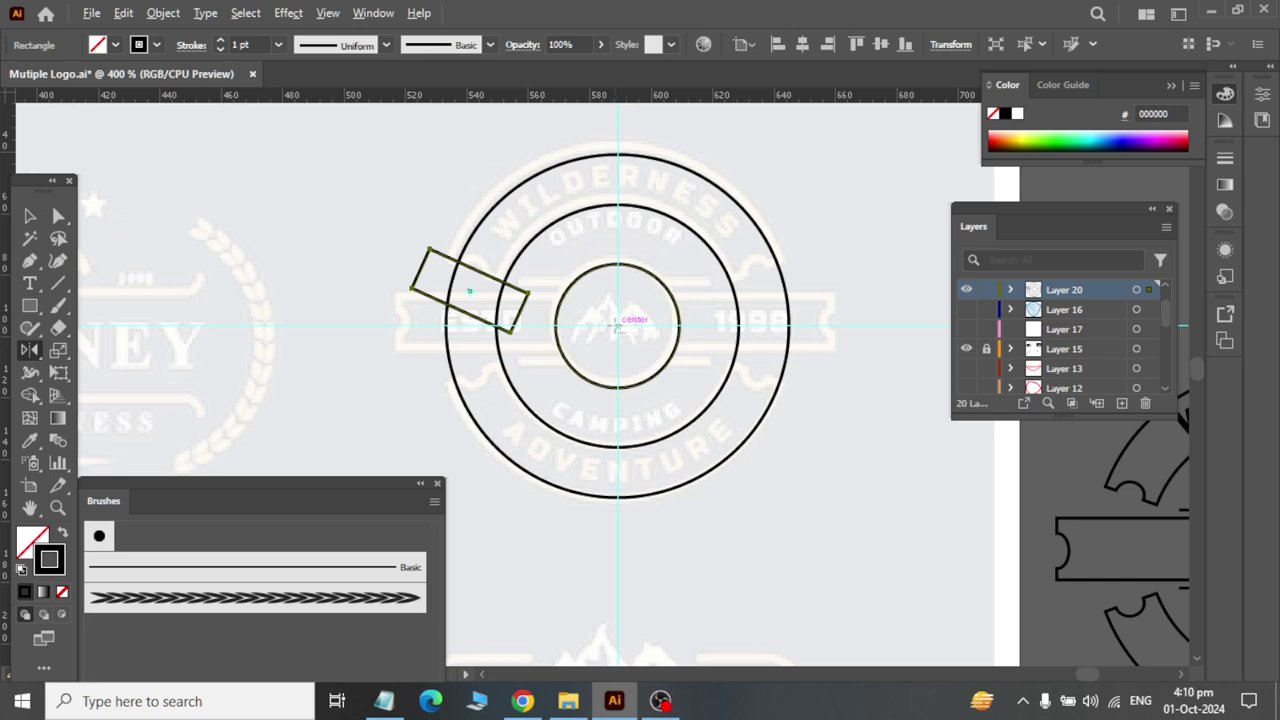
alt+click(618, 321)
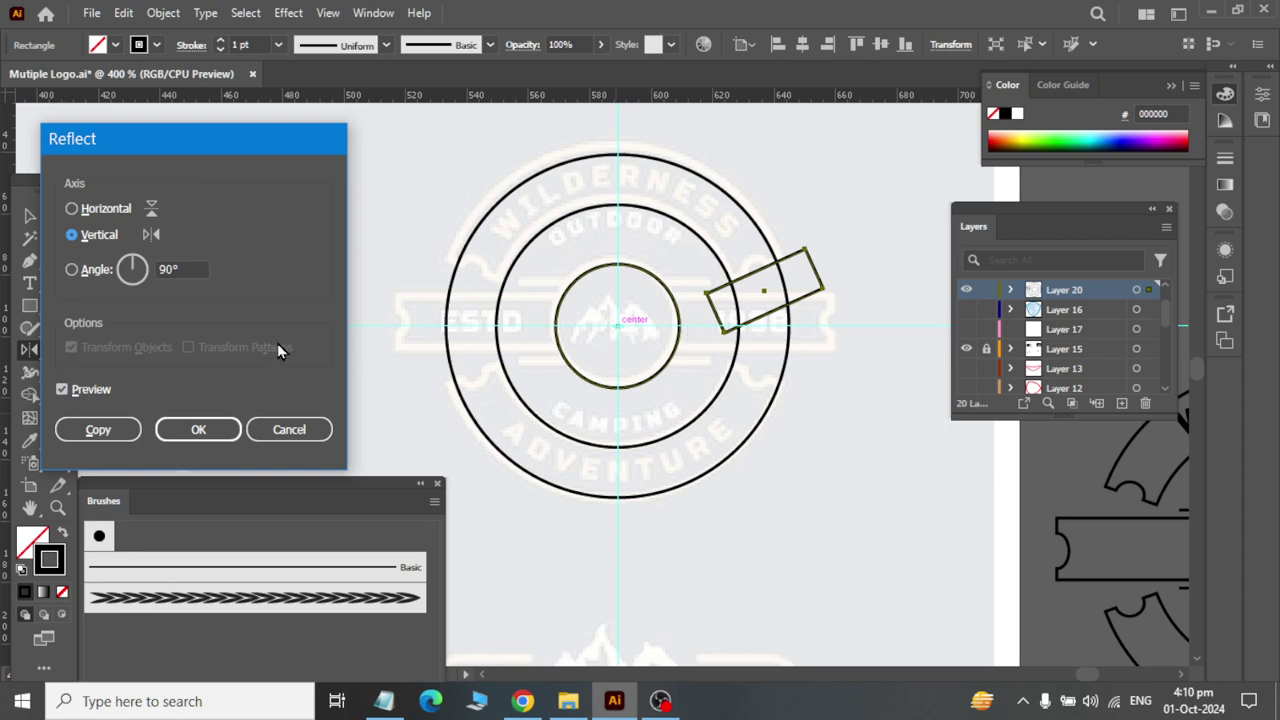
click(98, 430)
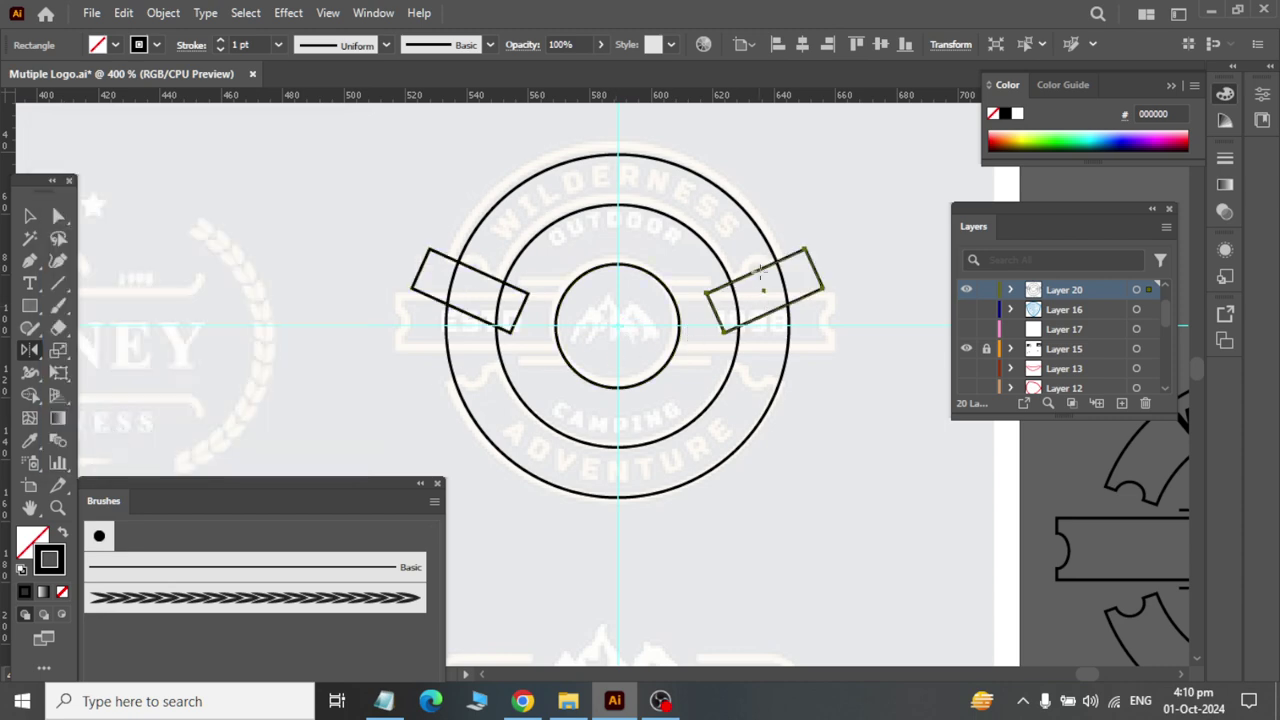
click(34, 222)
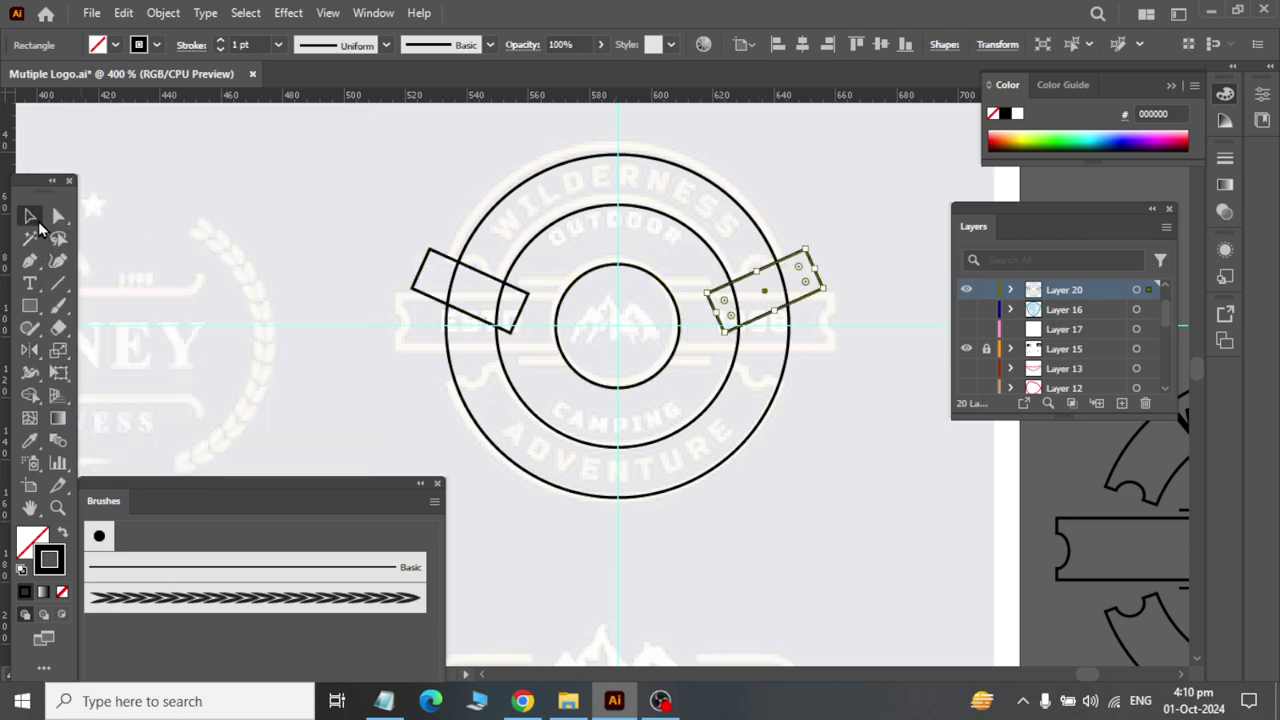
click(786, 249)
Step: Select both rectangles and reflect horizontal copies across the badge centre to form crossed ends
click(790, 330)
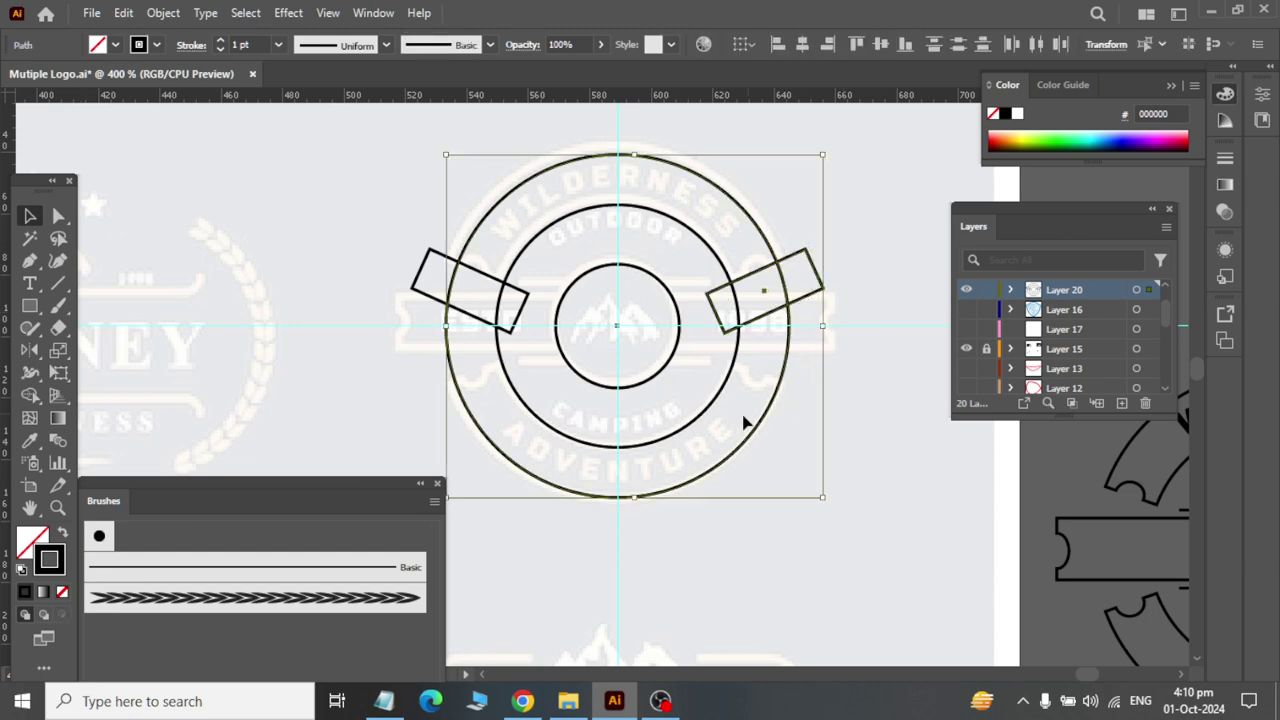
click(818, 307)
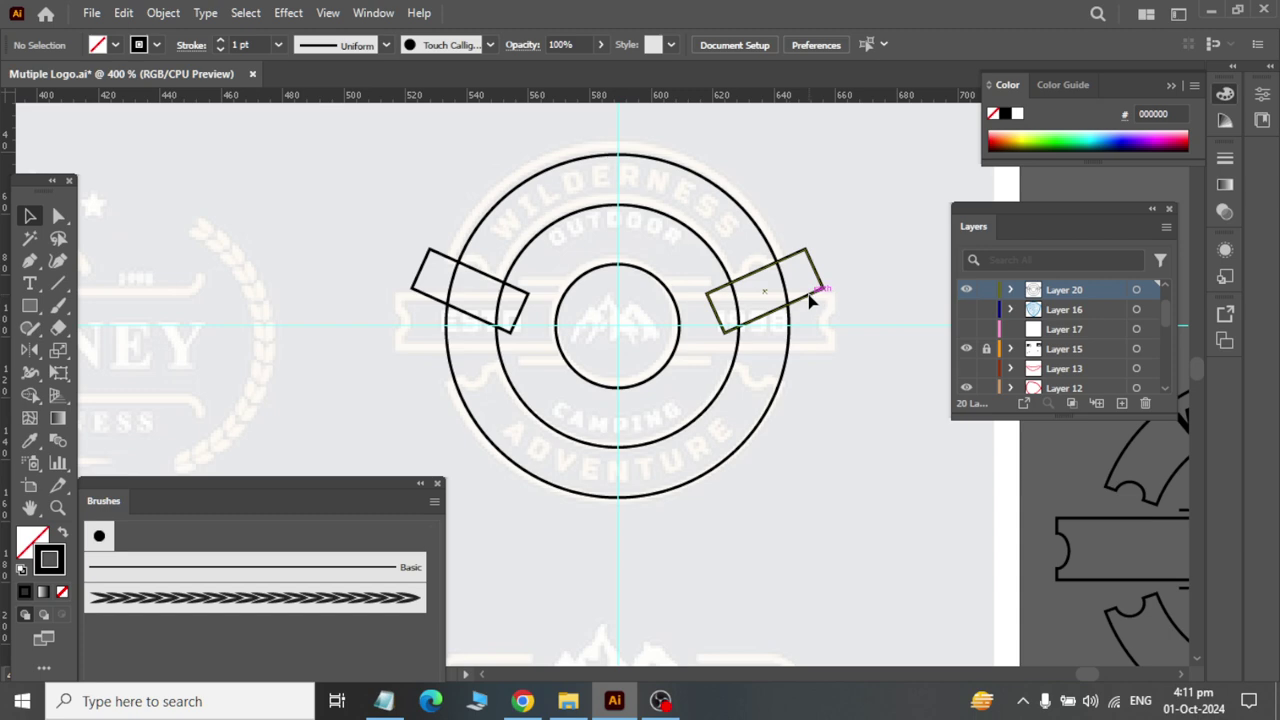
click(811, 294)
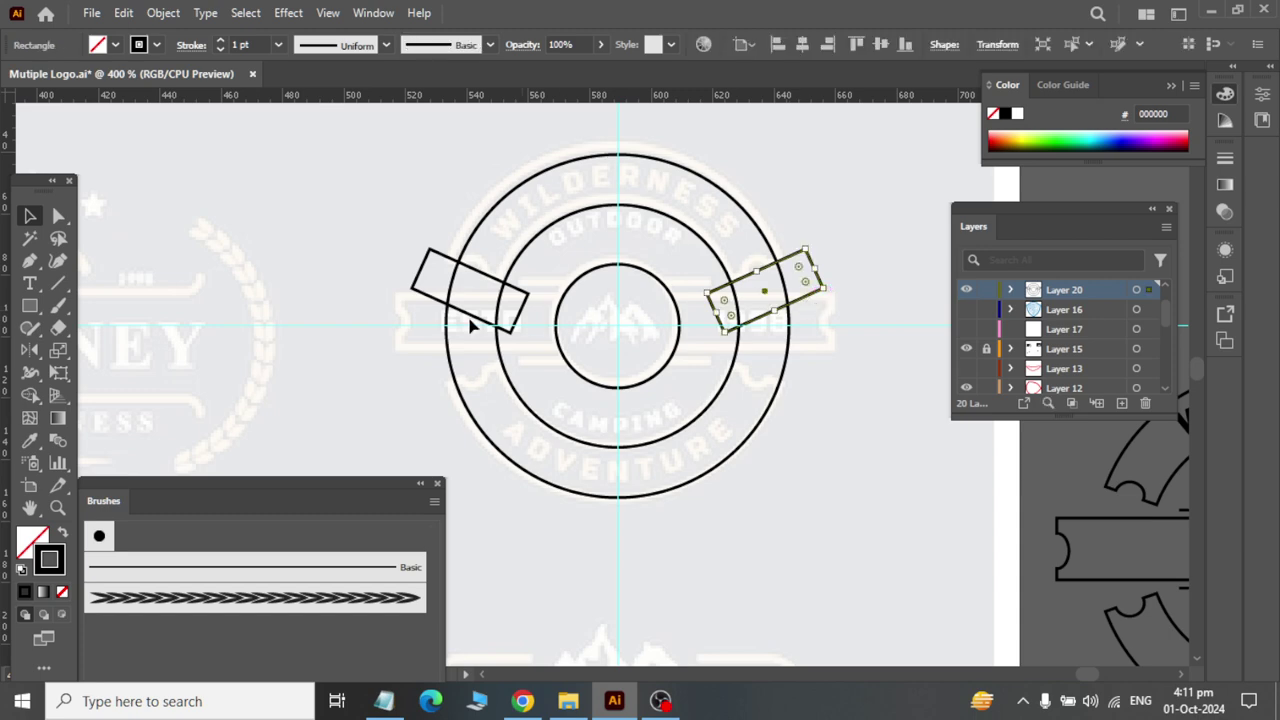
shift+click(420, 286)
click(29, 349)
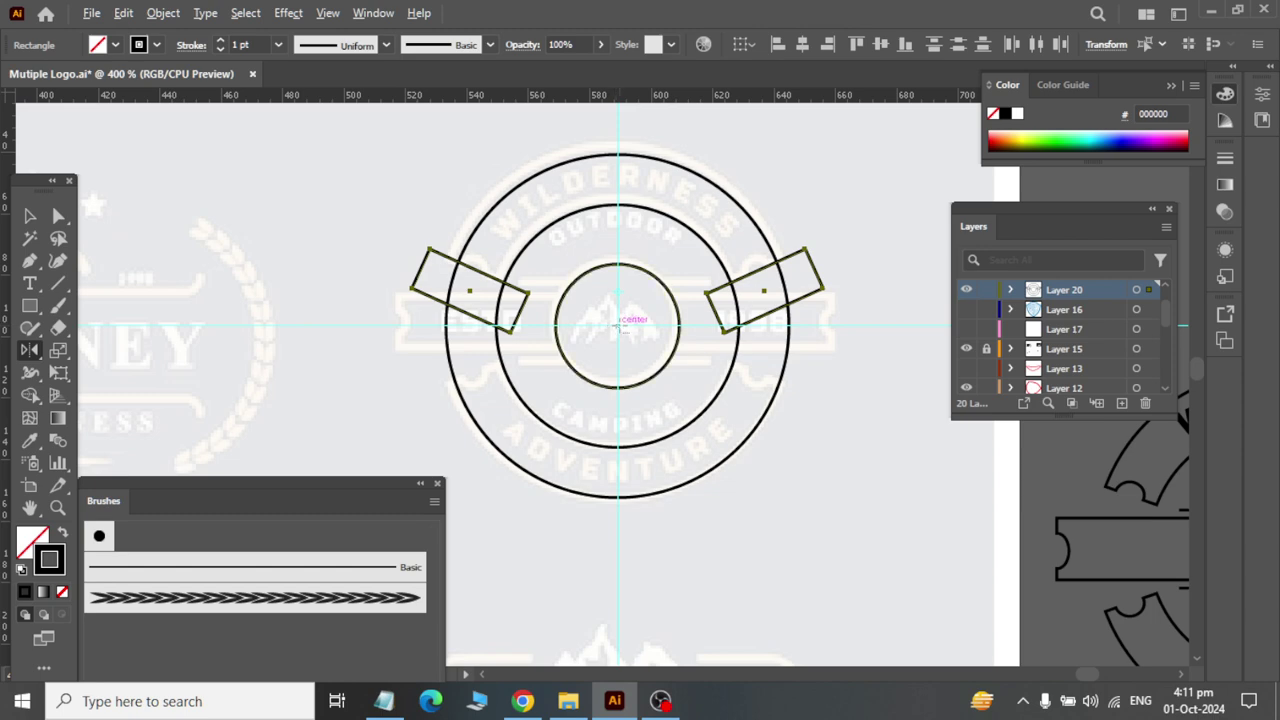
alt+click(619, 325)
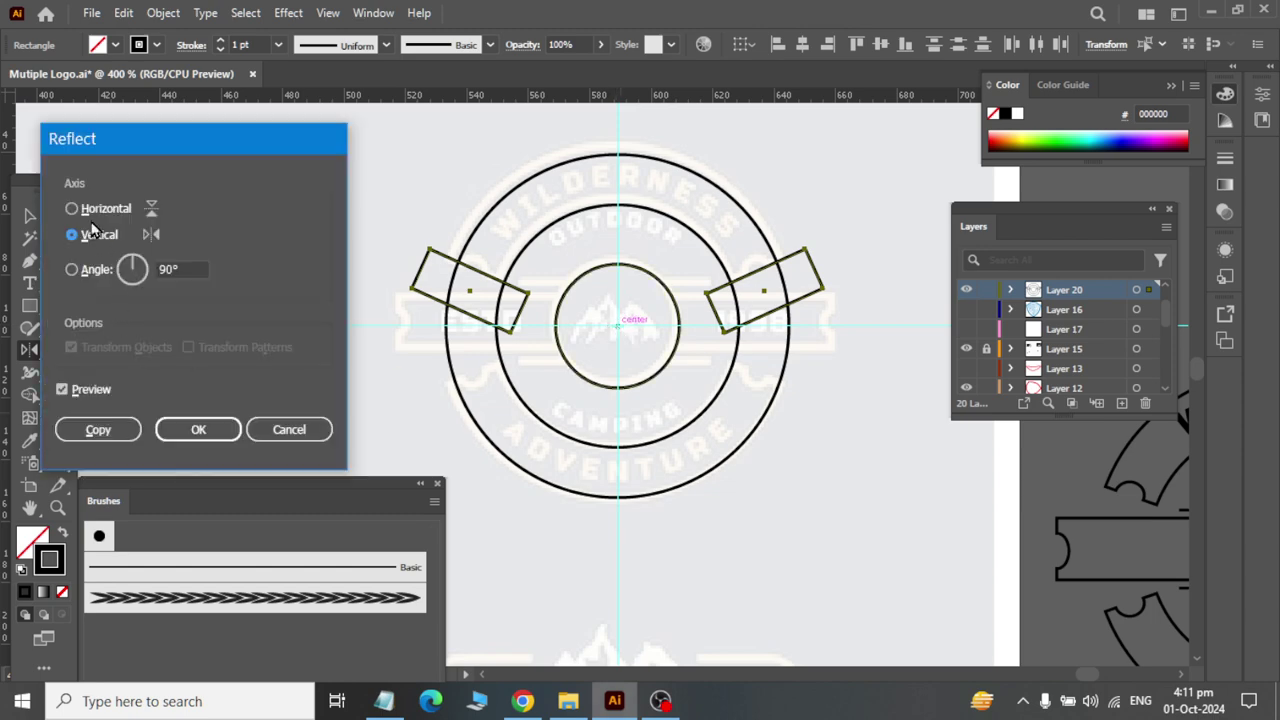
click(73, 209)
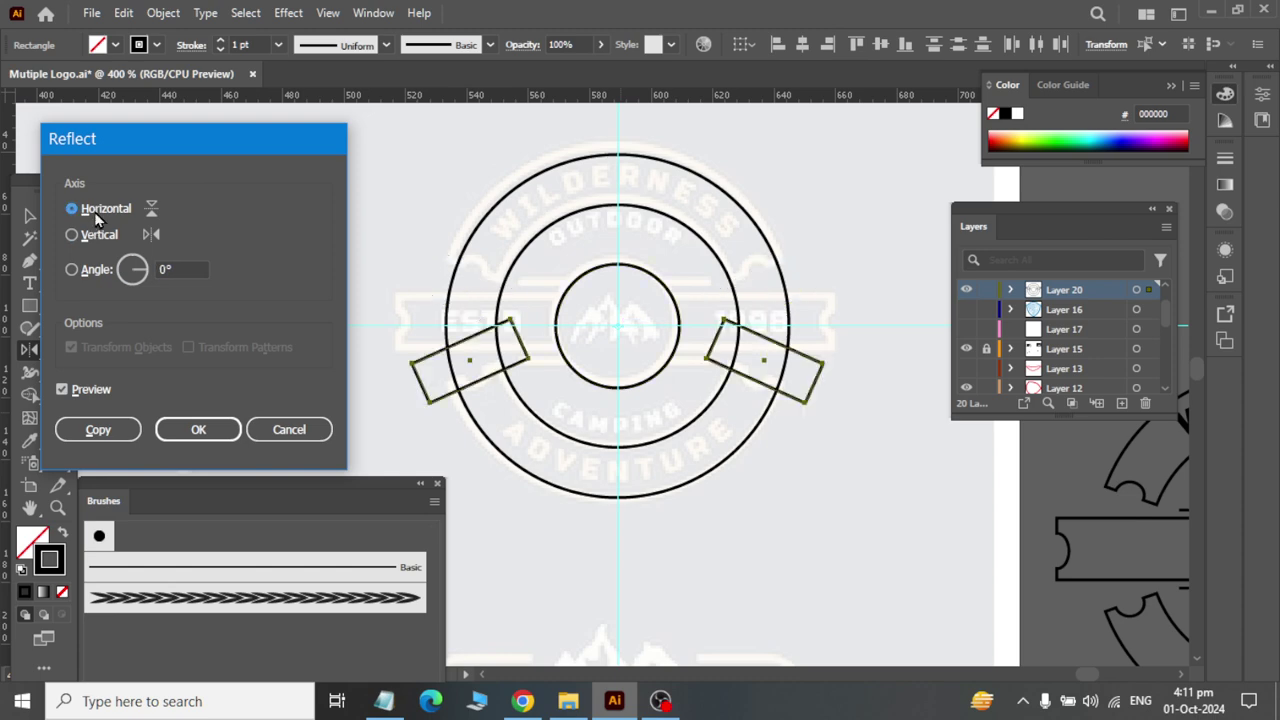
click(99, 428)
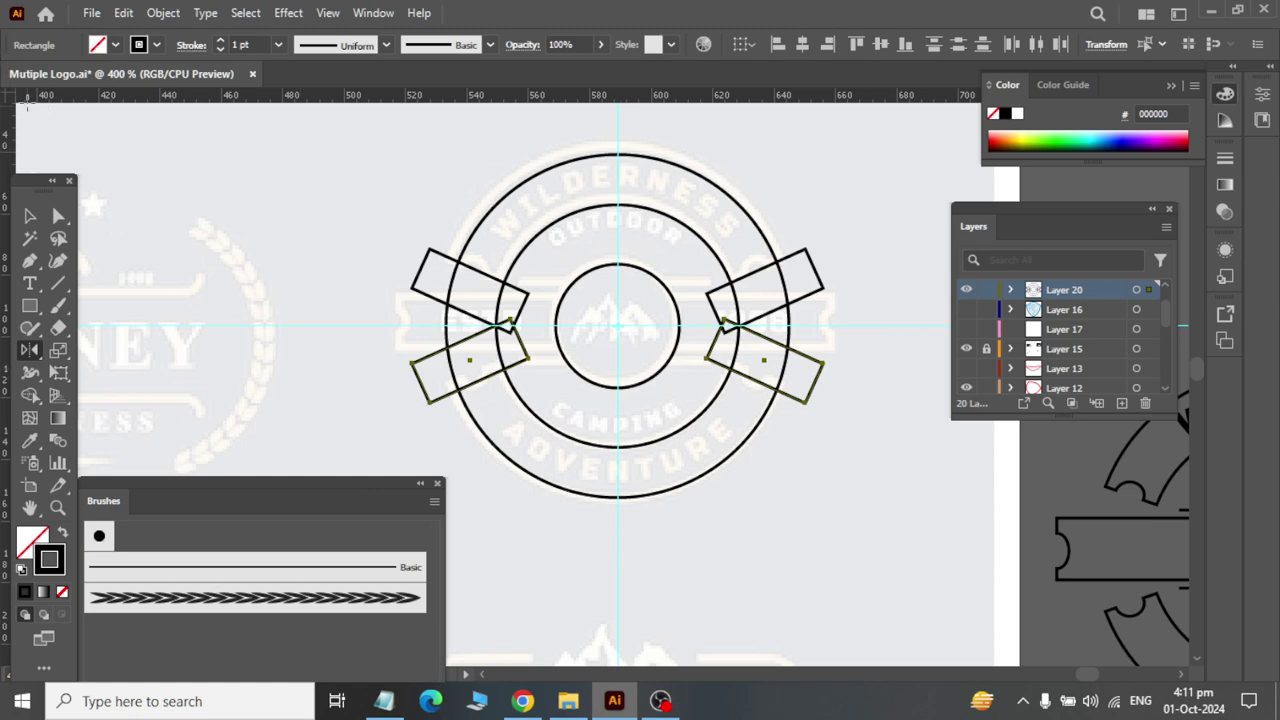
click(29, 216)
click(787, 507)
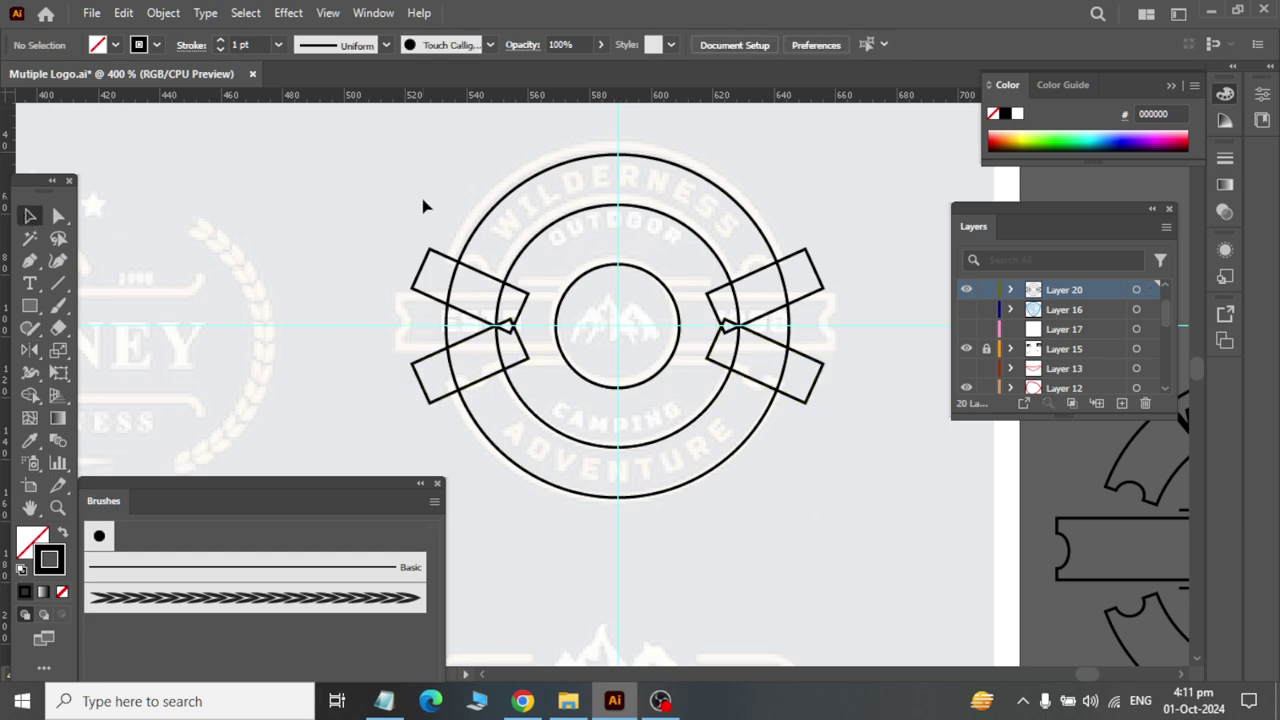
Step: Select the outer circle together with the left and right banner rectangles
drag(345, 212, 543, 484)
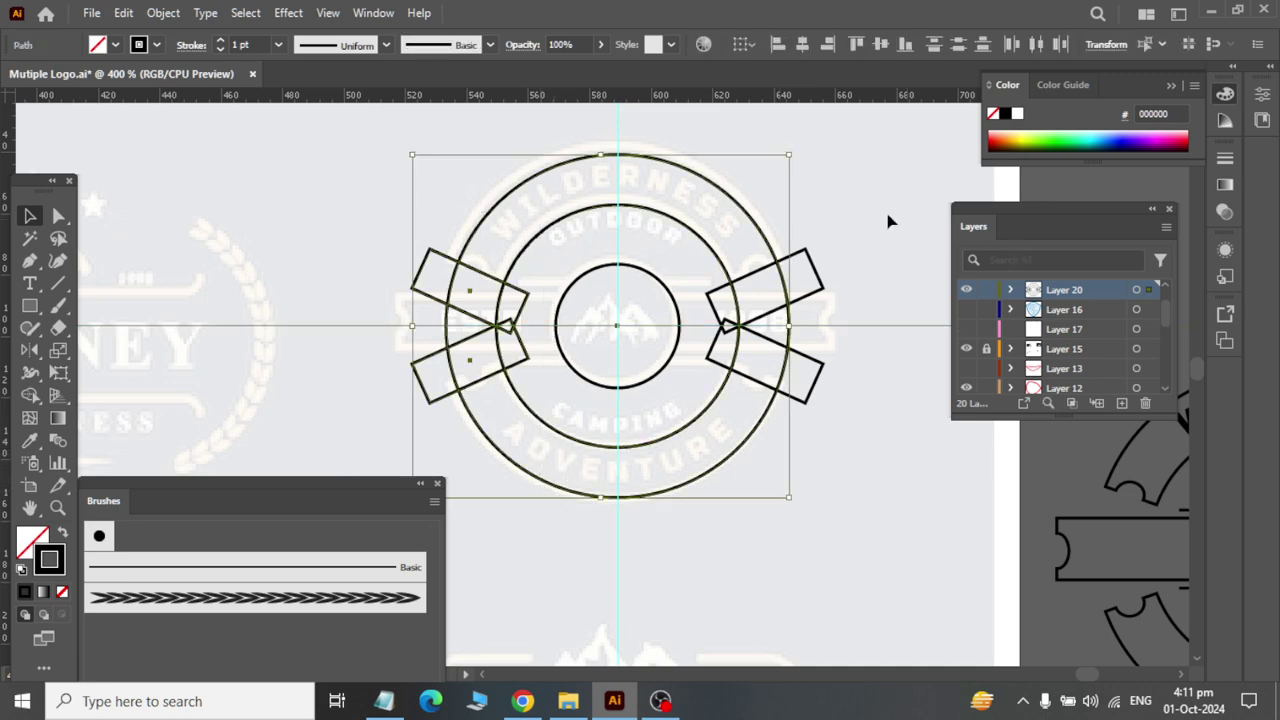
drag(874, 180, 703, 527)
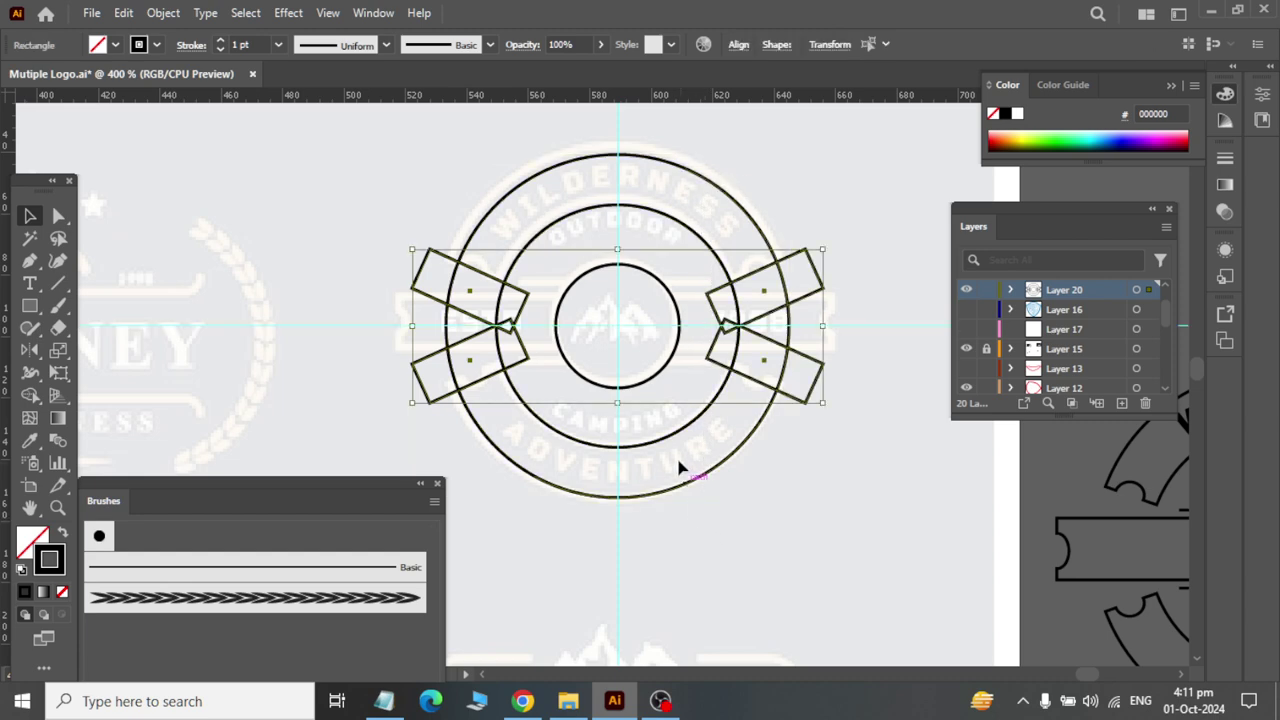
click(771, 196)
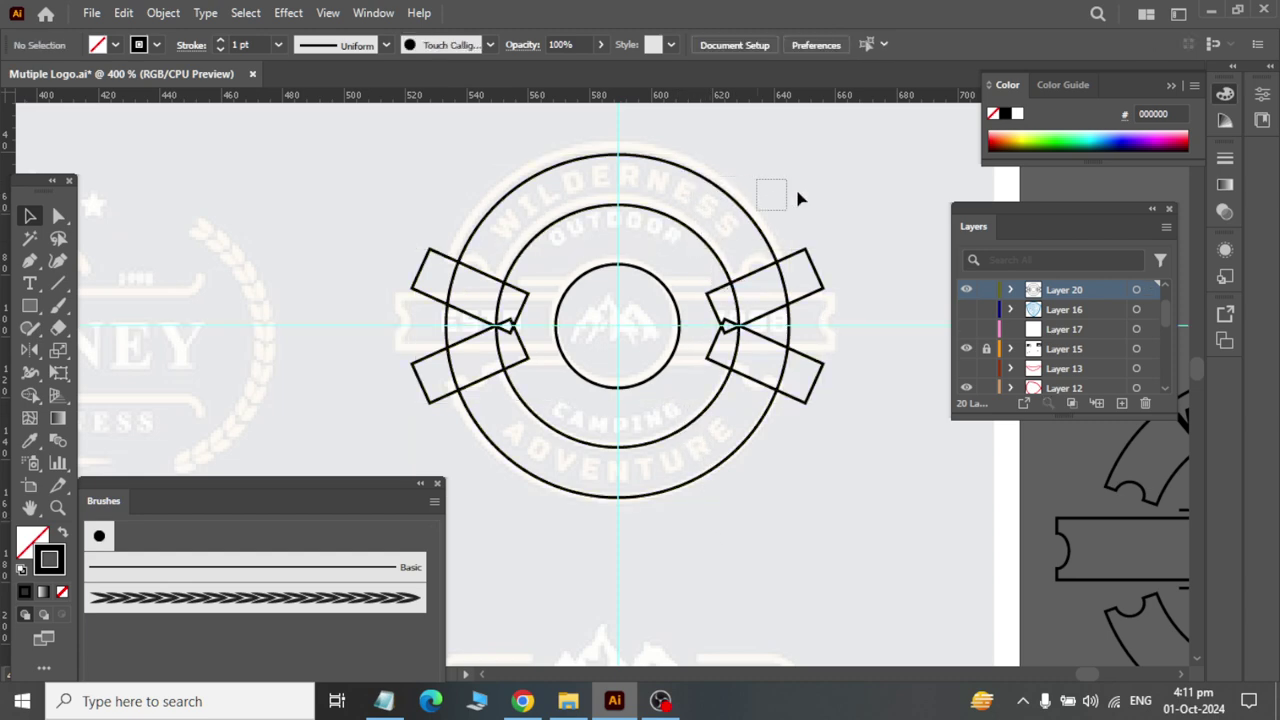
drag(870, 213, 751, 451)
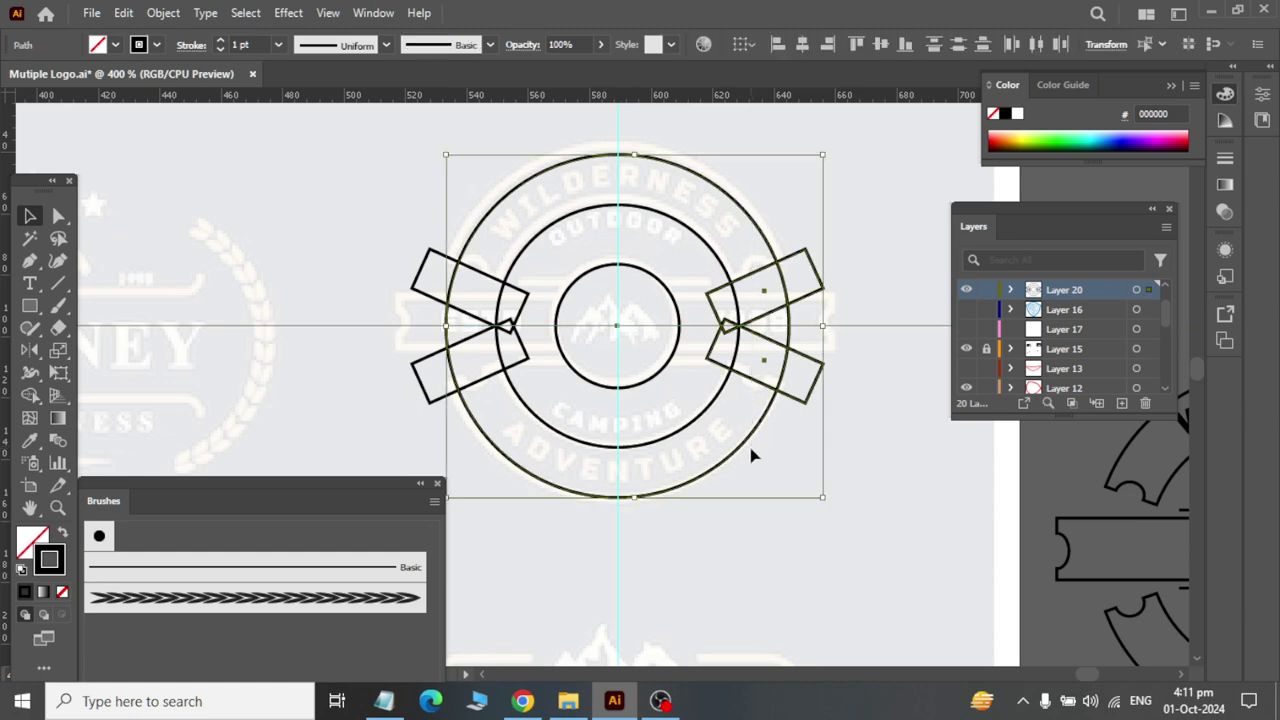
shift+click(430, 298)
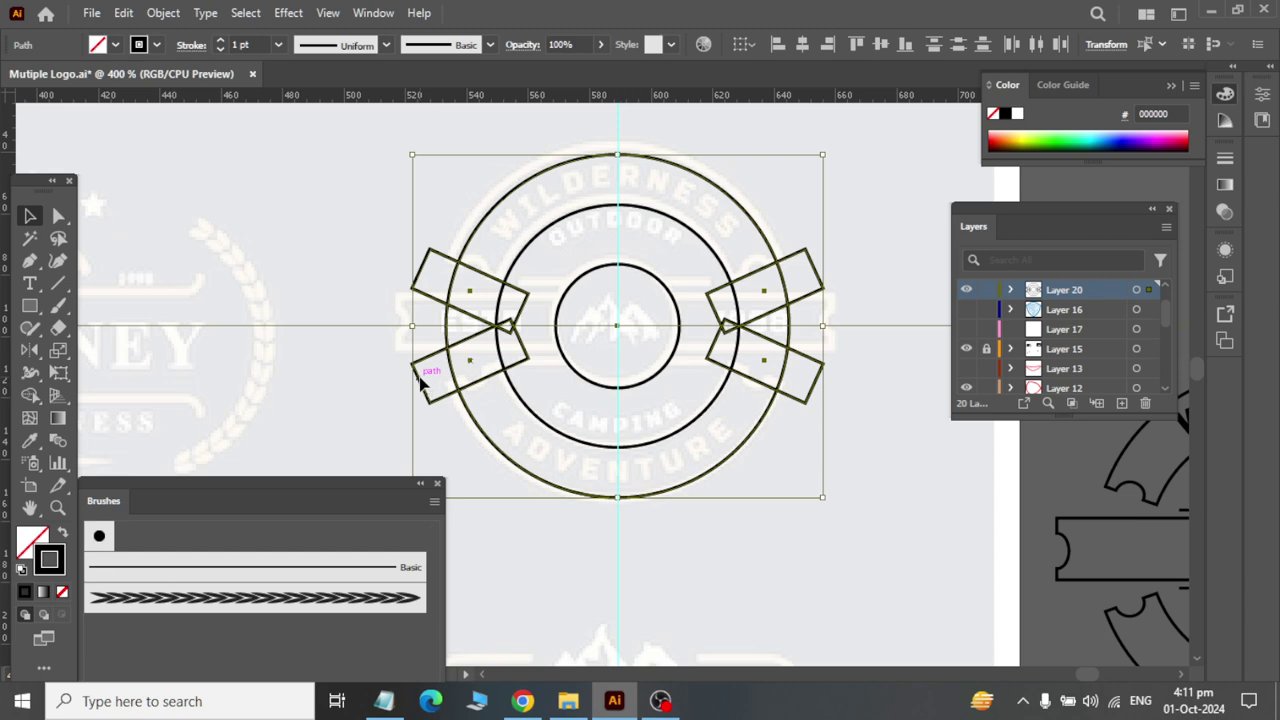
Step: Use Shape Builder to delete rectangle parts outside the ring and ring segments between them
click(31, 398)
scroll(475, 295, up, 3)
mouse_move(288, 208)
mouse_down()
mouse_move(567, 347)
mouse_move(456, 390)
mouse_move(618, 382)
mouse_up()
scroll(622, 410, down, 2)
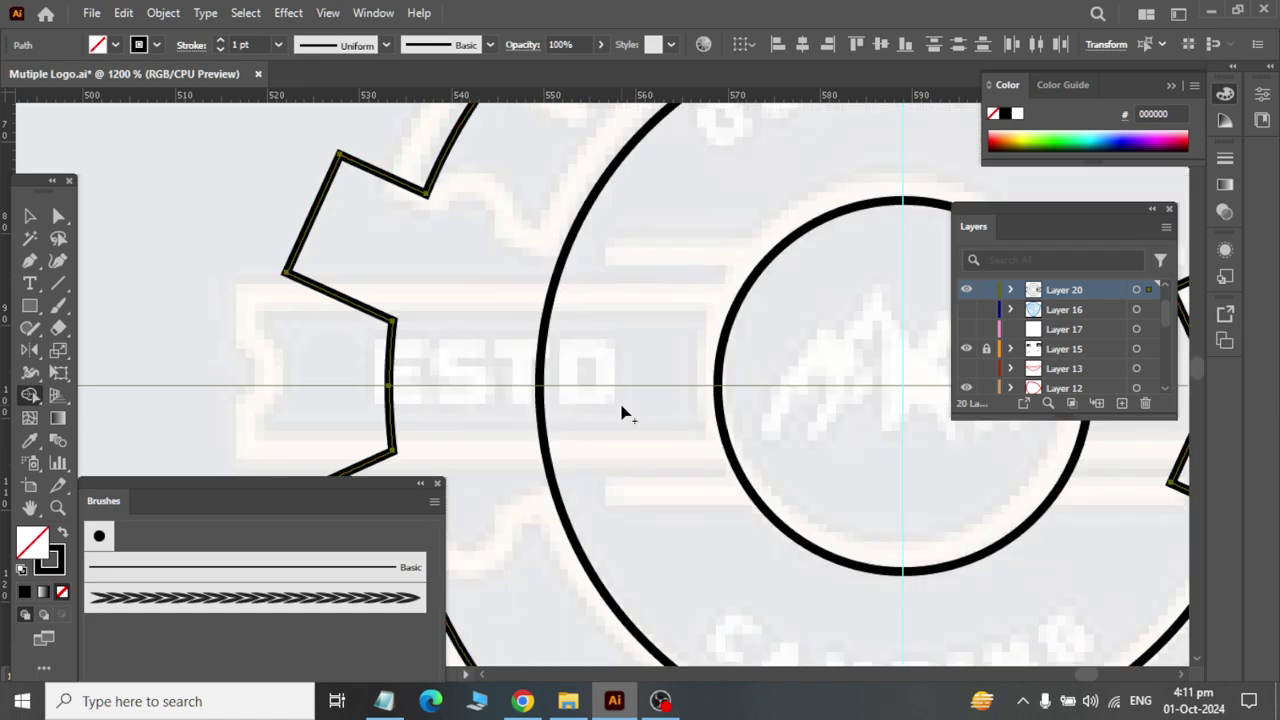
scroll(622, 410, down, 2)
scroll(622, 410, down, 2)
scroll(650, 430, down, 2)
scroll(606, 334, up, 2)
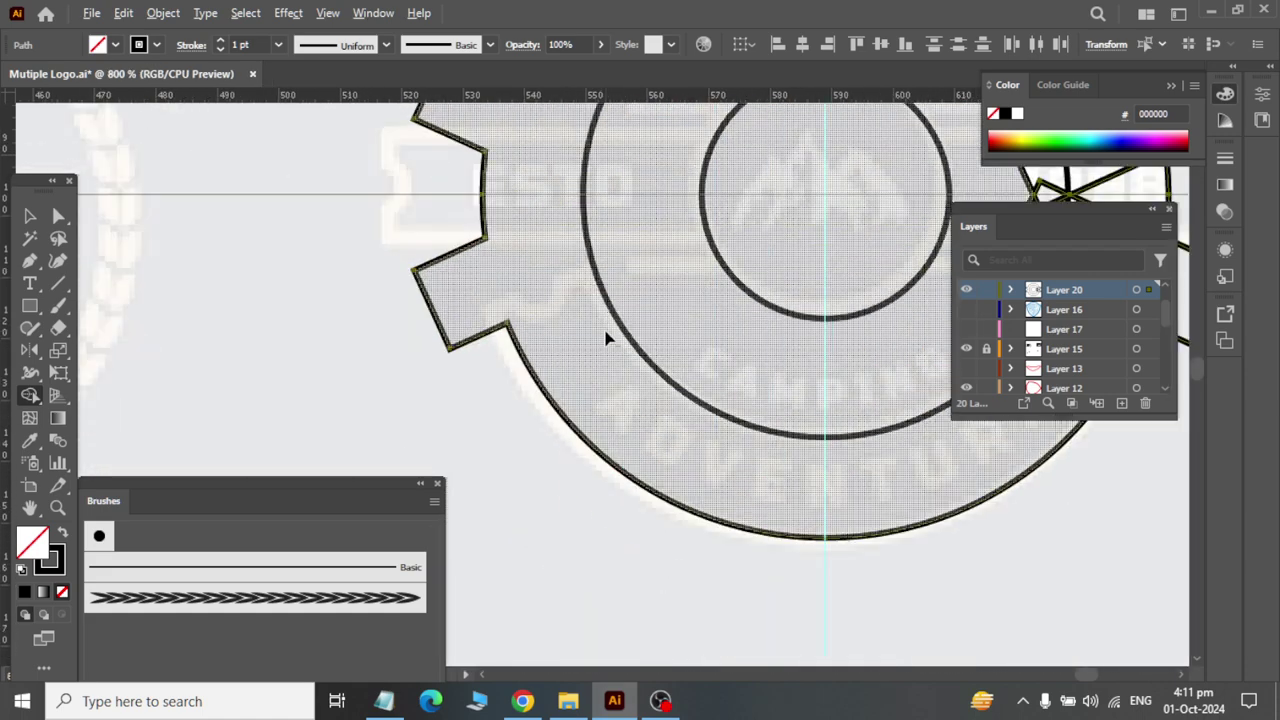
scroll(586, 257, up, 1)
scroll(586, 251, up, 1)
scroll(517, 210, up, 2)
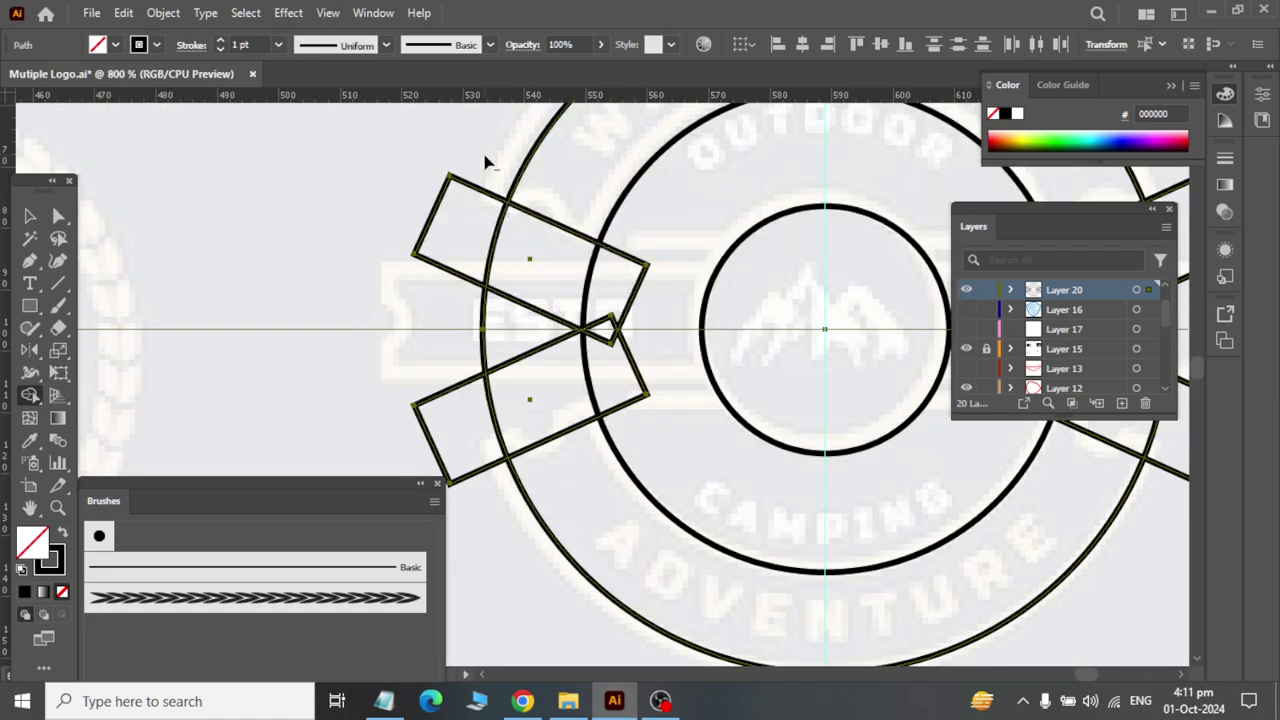
drag(470, 215, 509, 500)
drag(670, 320, 337, 183)
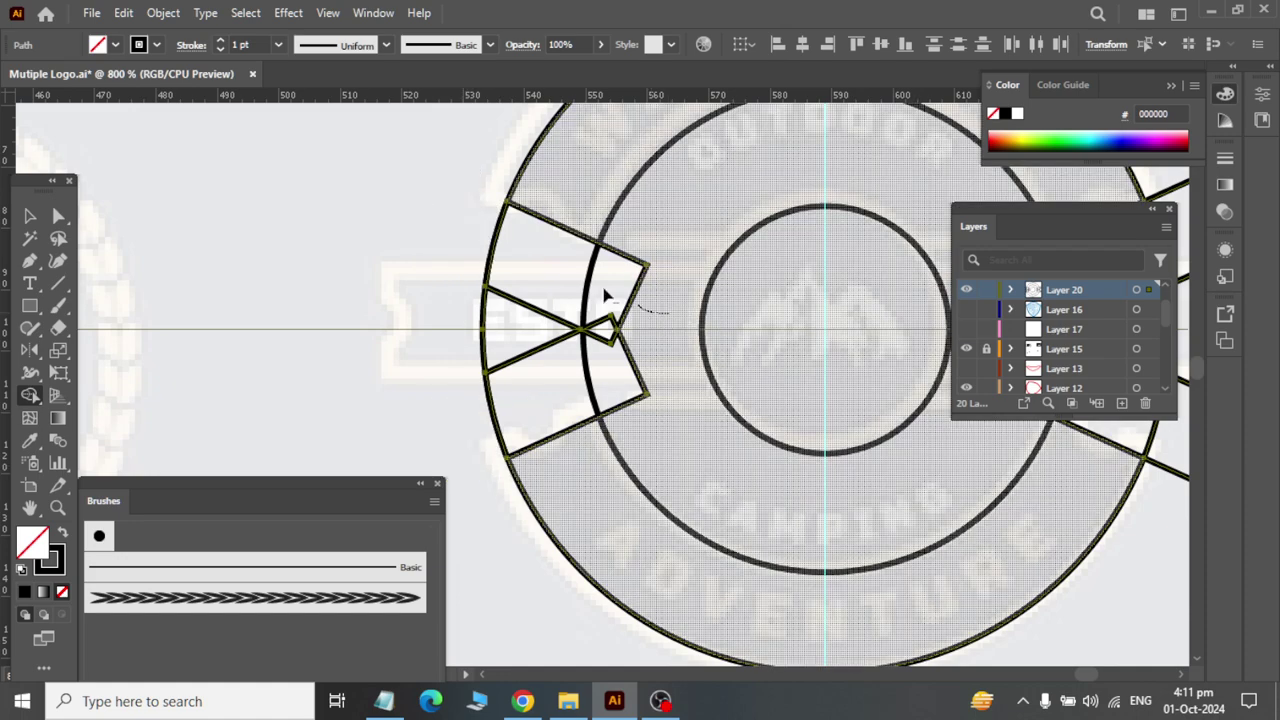
drag(677, 363, 448, 443)
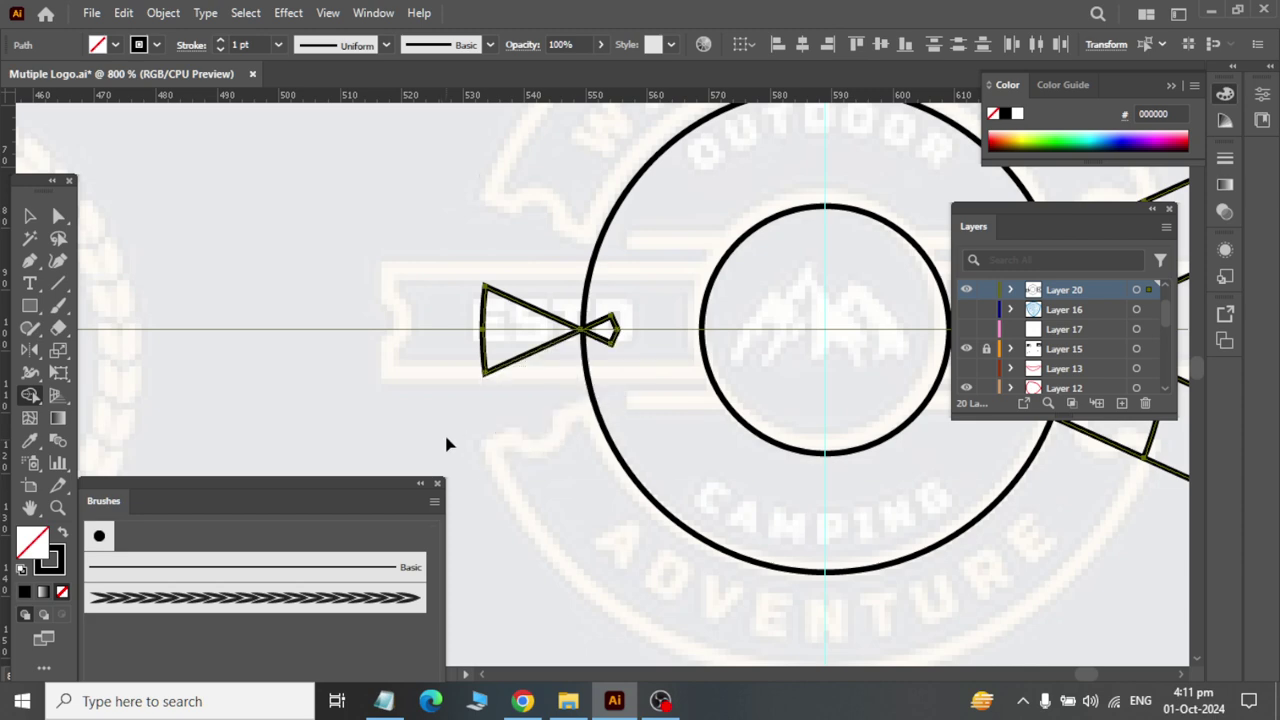
Step: Undo and redo those deletions, re-marking the rectangle and ring regions to merge
key(ctrl+z)
key(ctrl+z)
key(ctrl+shift+z)
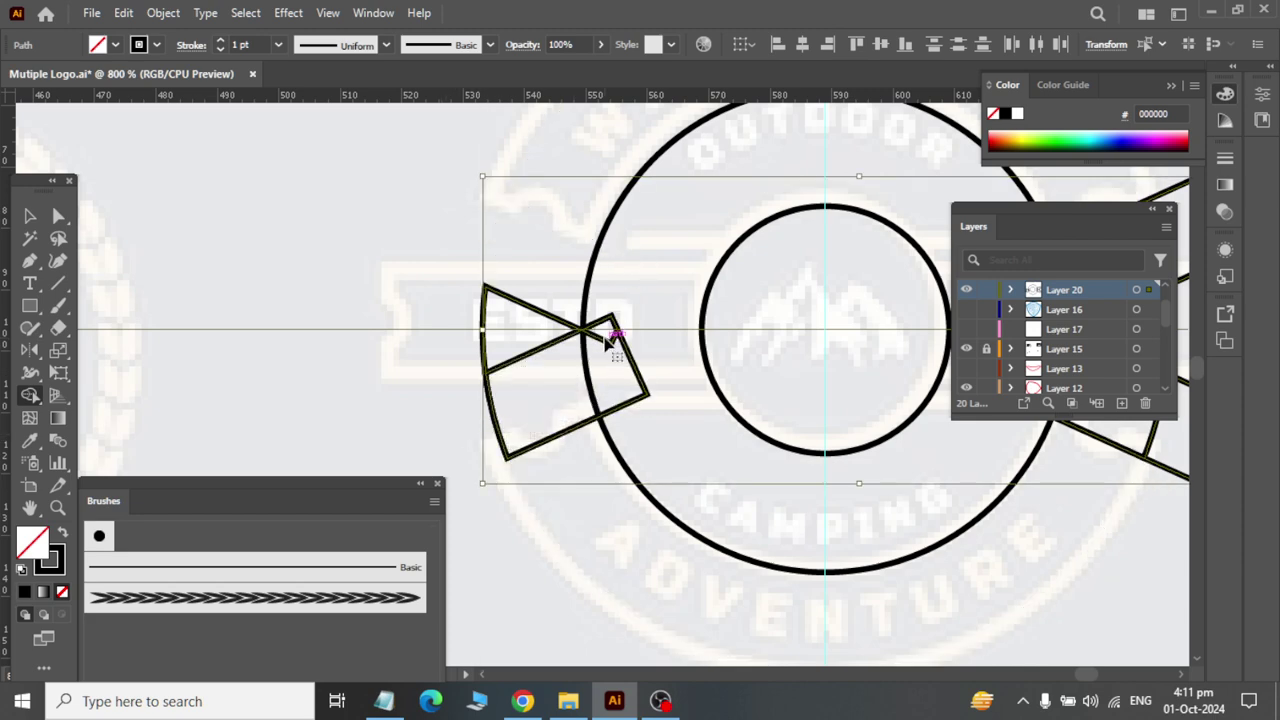
key(ctrl+z)
key(ctrl+z)
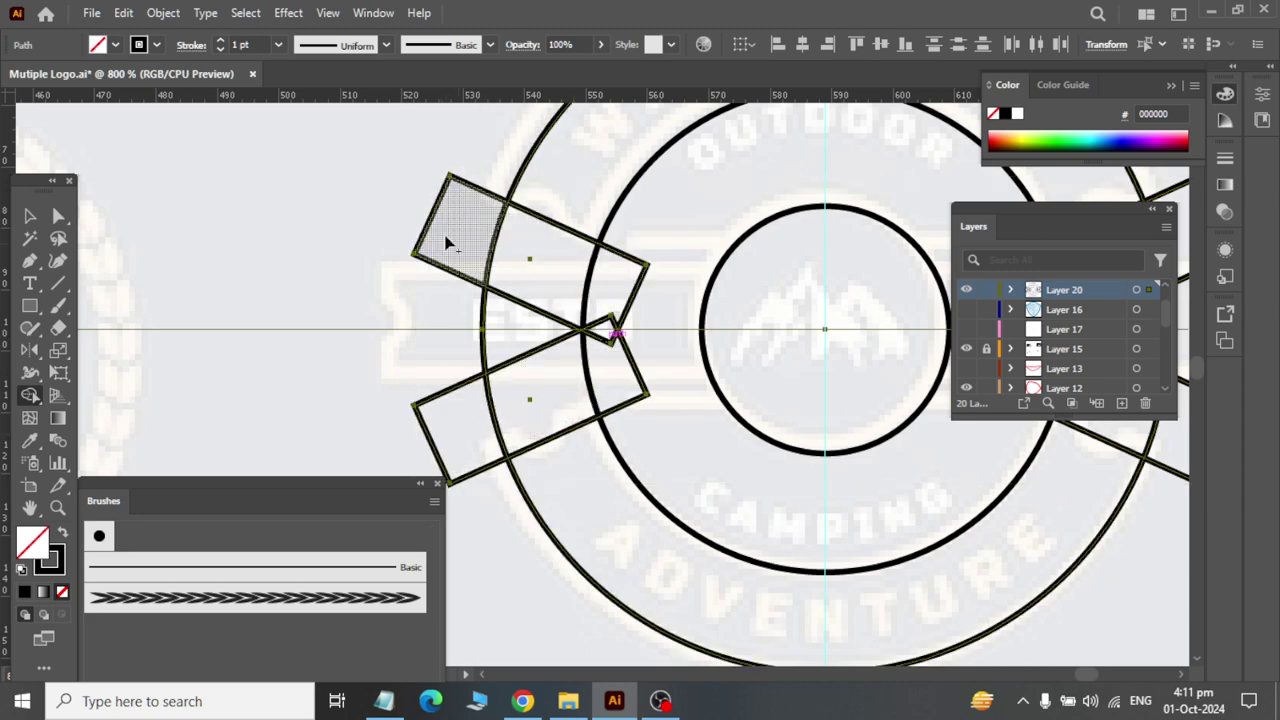
drag(406, 181, 648, 318)
key(ctrl+z)
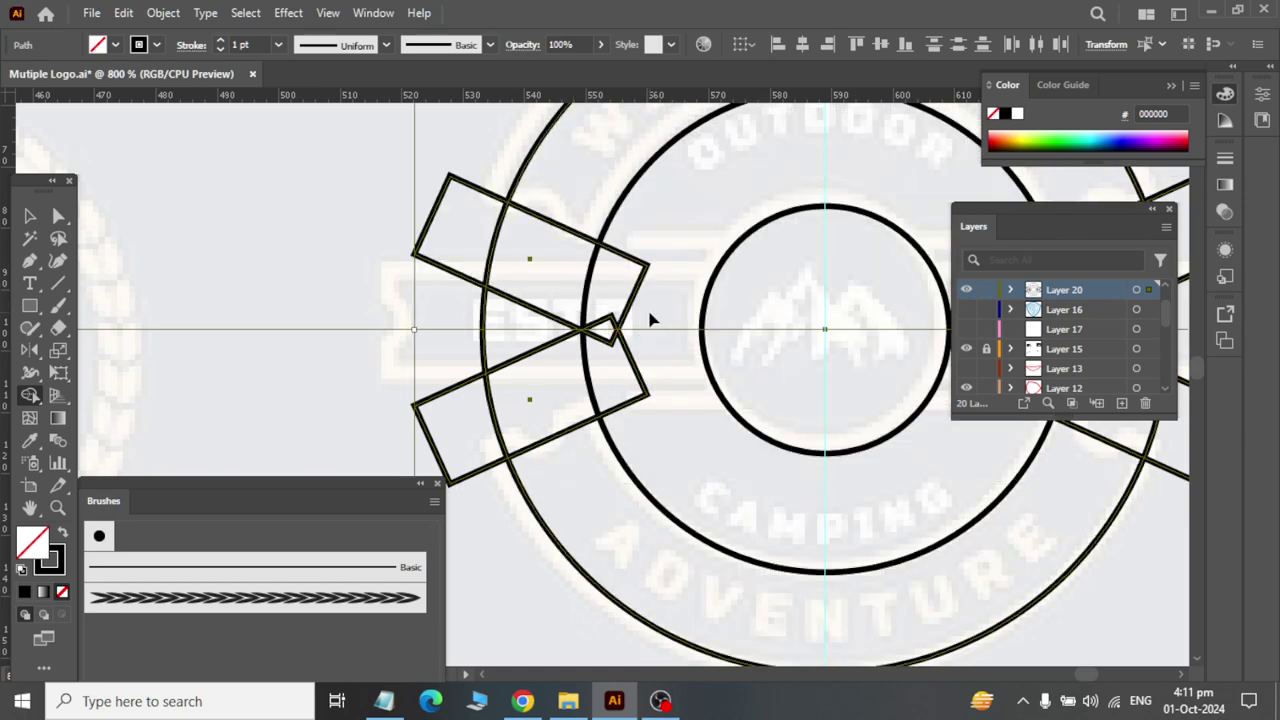
Step: Reselect the left banner rectangles and rings for combining
scroll(500, 265, down, 1)
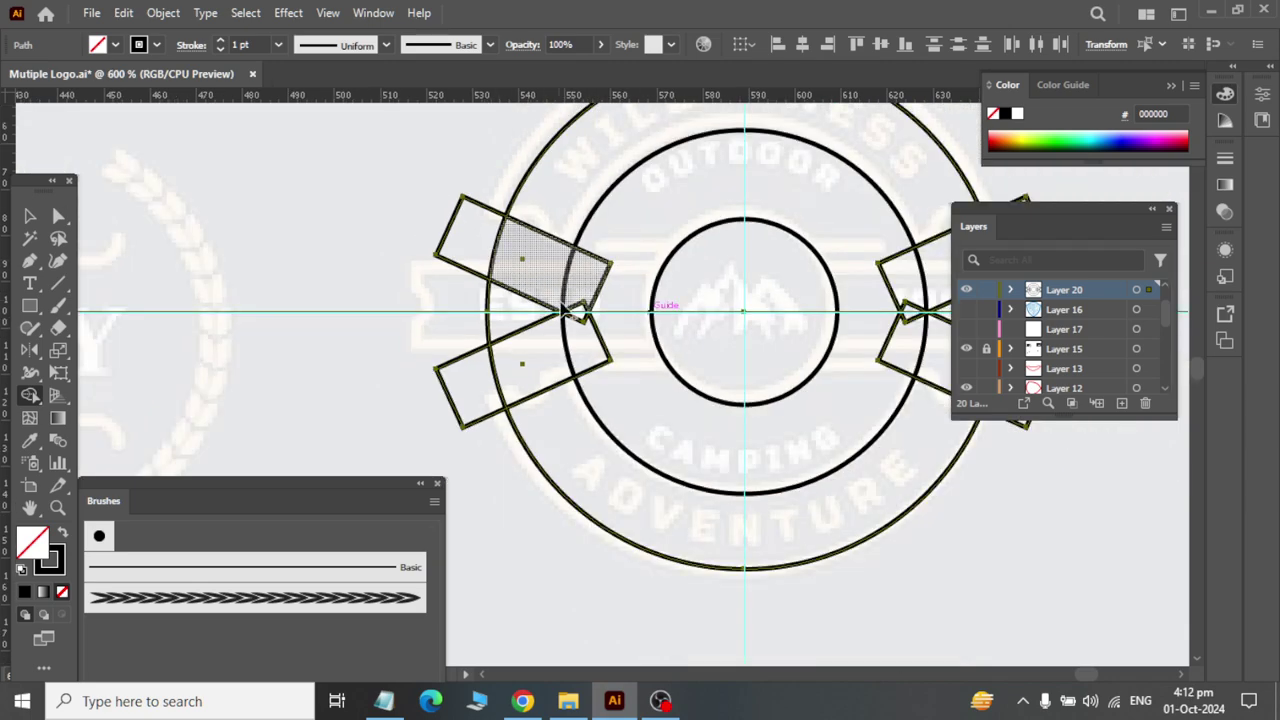
click(29, 217)
click(440, 248)
scroll(530, 254, up, 2)
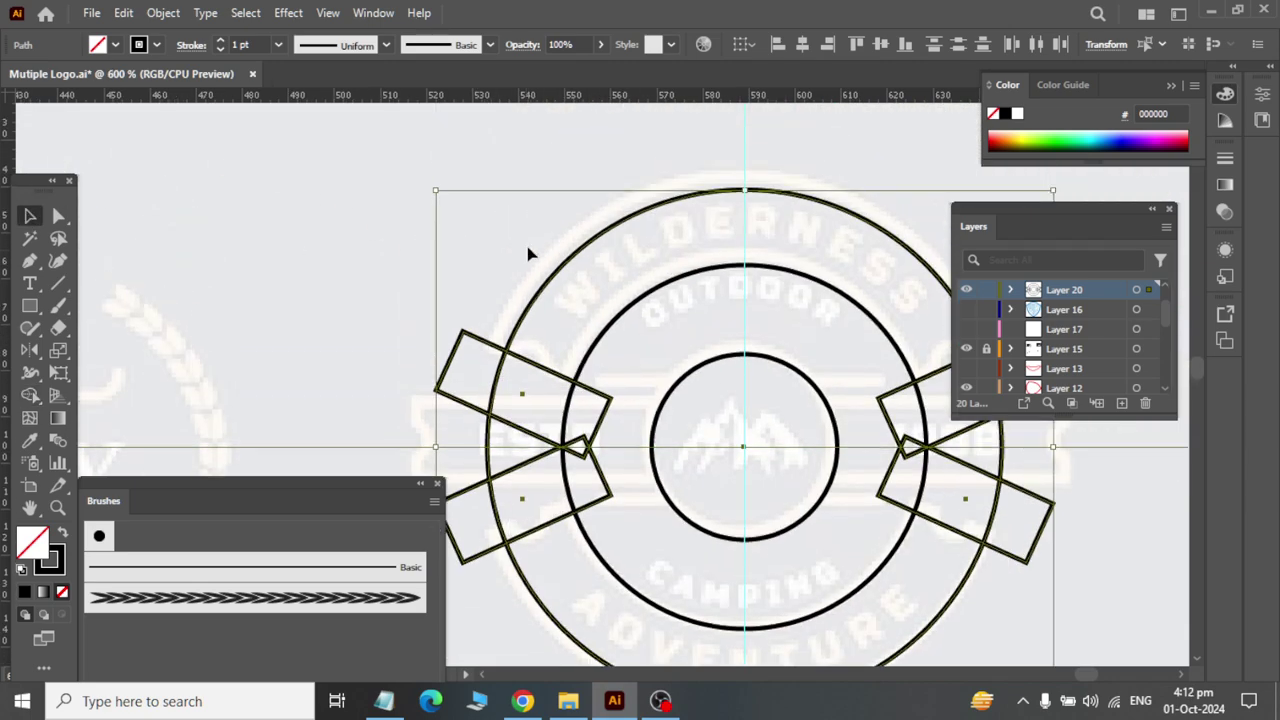
click(387, 244)
mouse_move(477, 146)
mouse_down()
mouse_move(908, 370)
mouse_move(616, 378)
mouse_move(668, 378)
mouse_up()
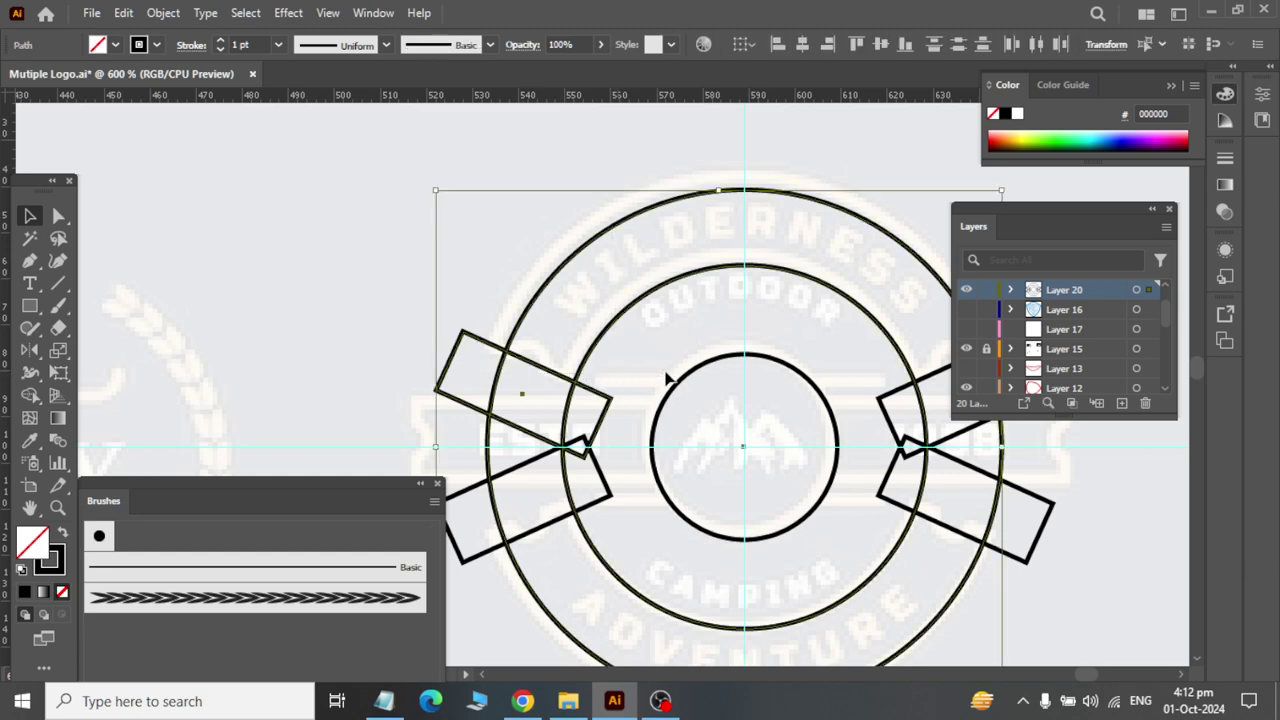
Step: Merge the left and right banner areas into the ring with Shape Builder
shift+click(886, 402)
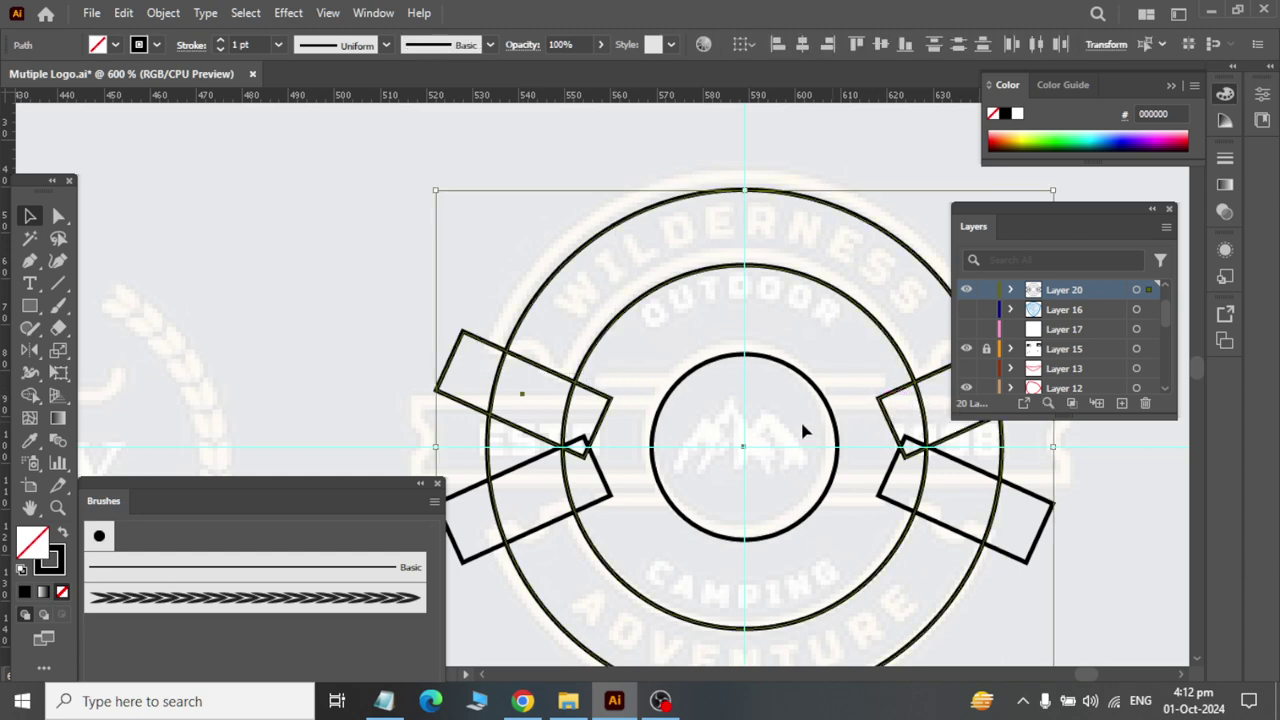
click(30, 395)
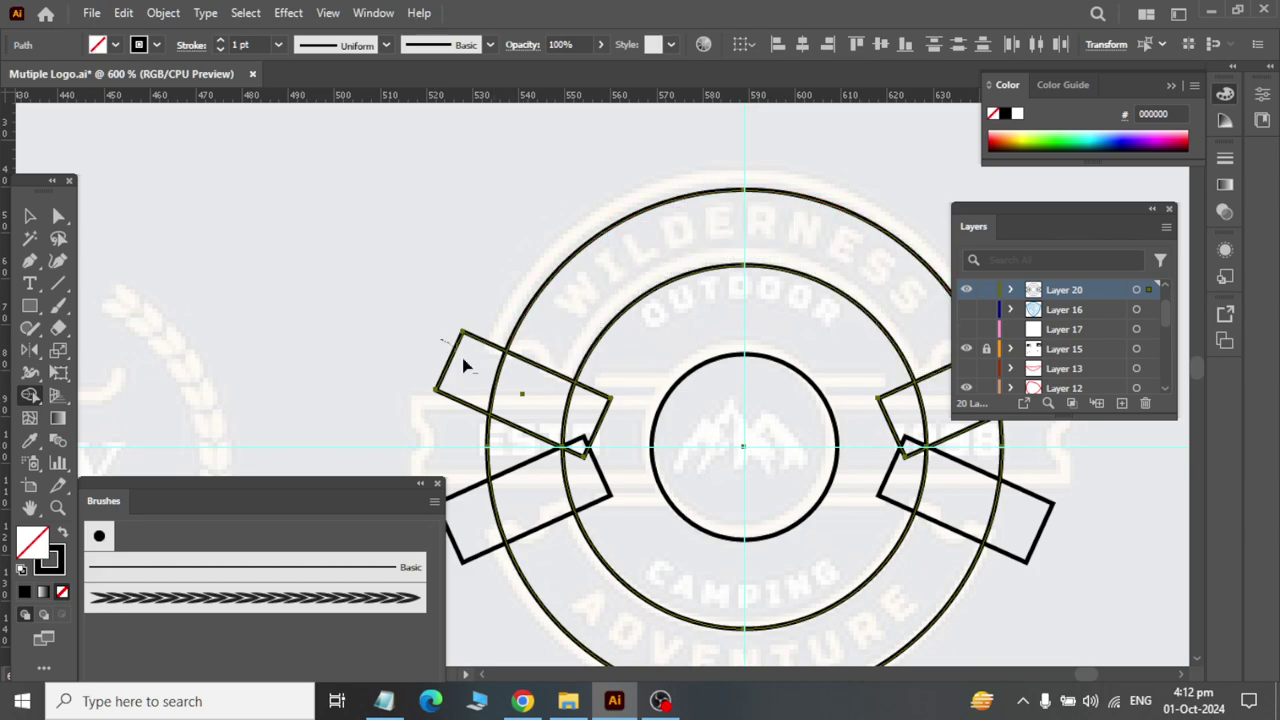
mouse_move(442, 339)
mouse_down()
mouse_move(618, 424)
mouse_move(600, 428)
mouse_up()
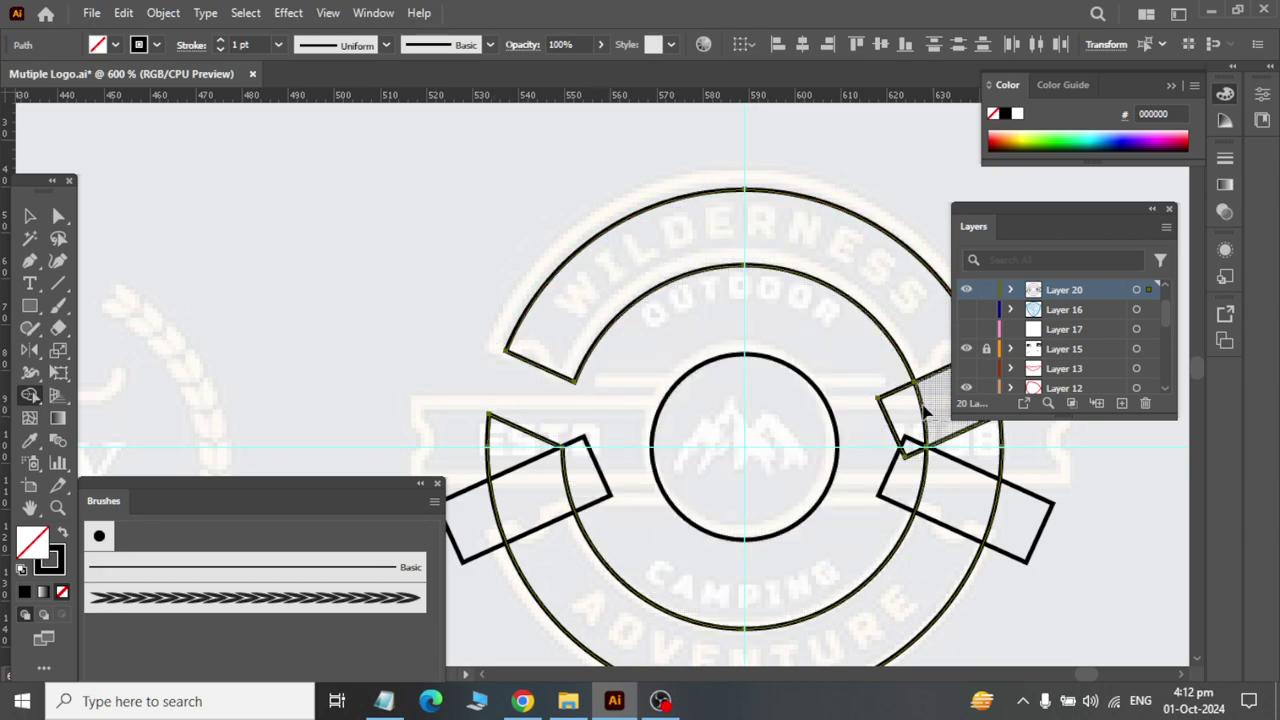
mouse_move(894, 443)
mouse_down()
mouse_move(785, 447)
mouse_move(850, 428)
mouse_up()
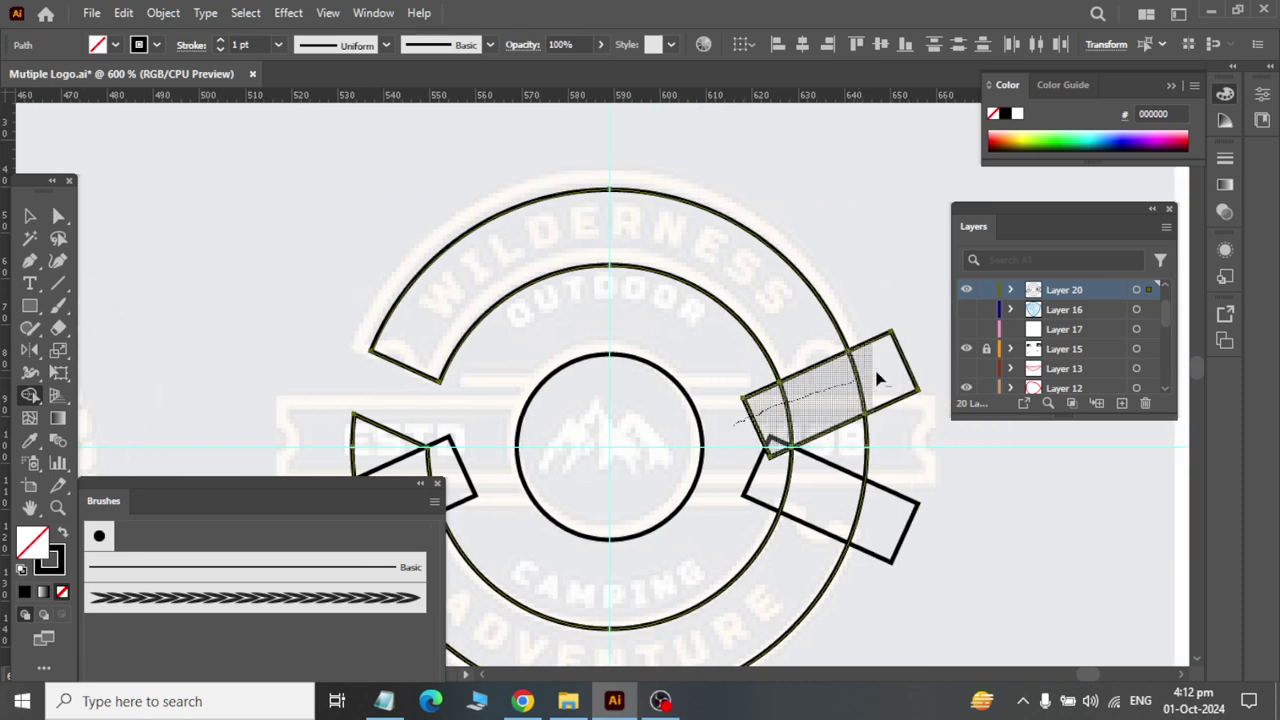
scroll(850, 440, down, 3)
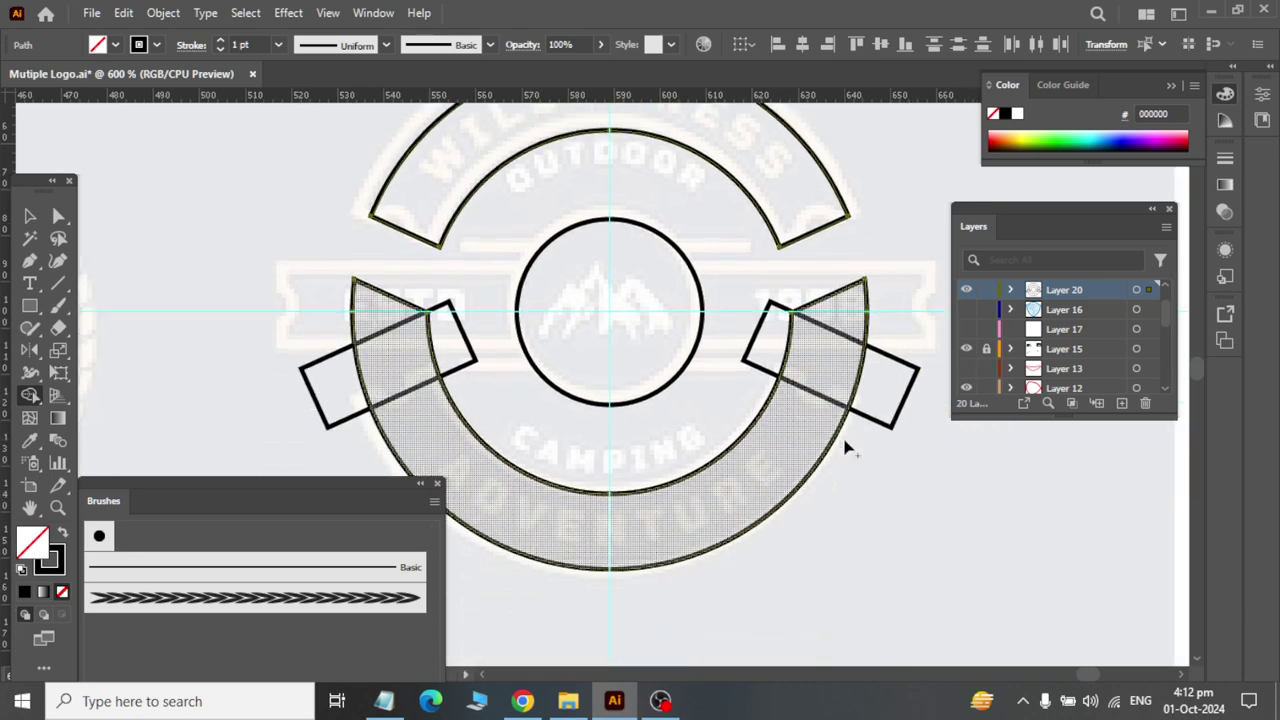
Step: Delete the banner rectangle pieces and the triangles beside ESTD and 1998
click(30, 216)
drag(293, 263, 505, 452)
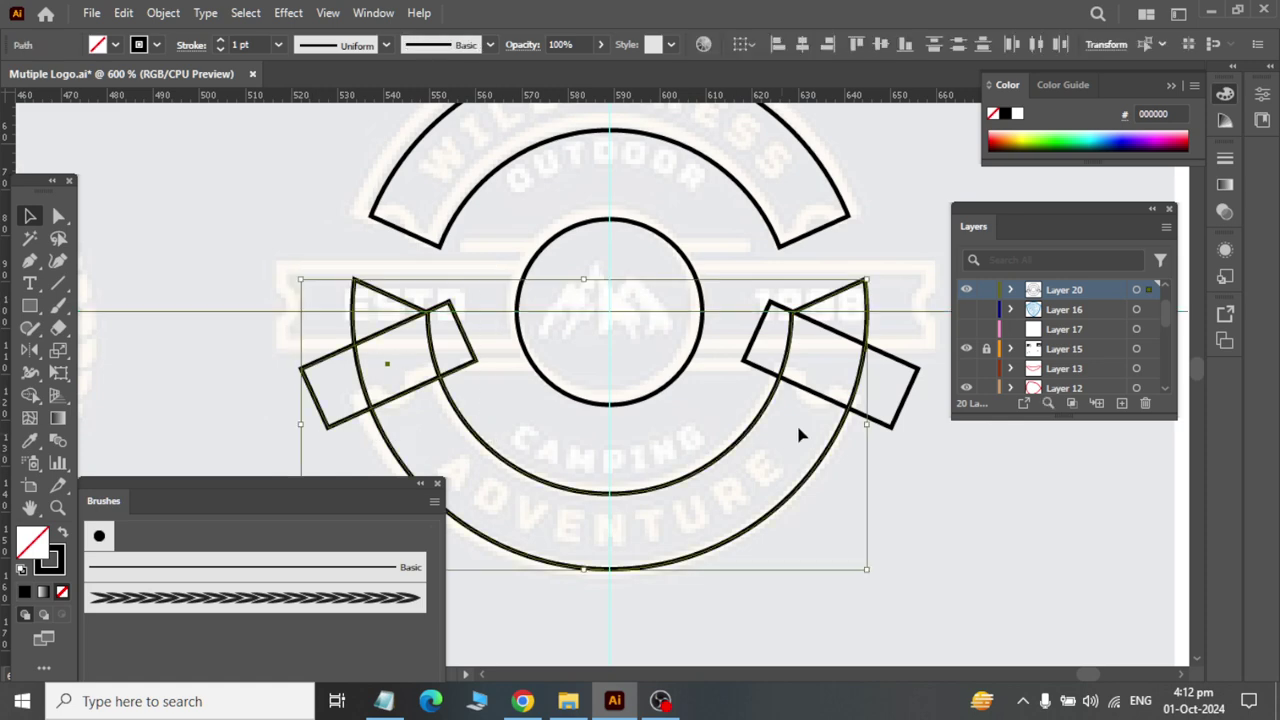
shift+click(882, 428)
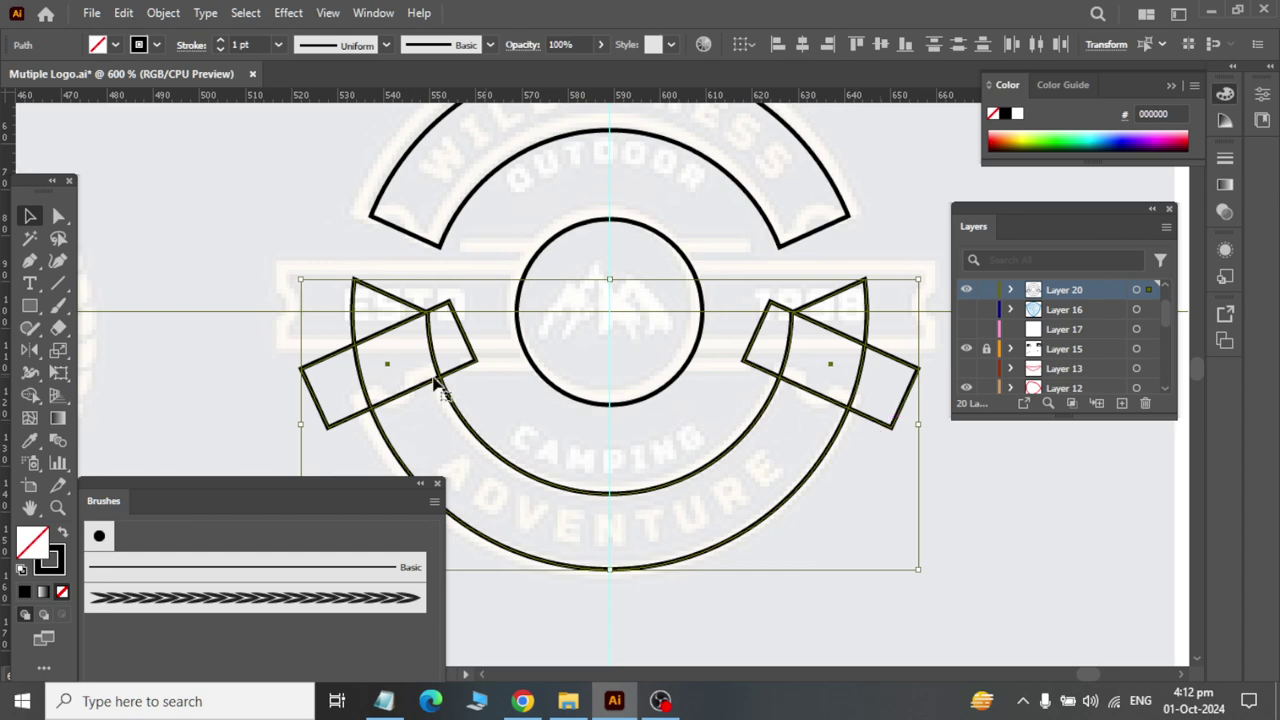
click(30, 395)
drag(497, 338, 288, 430)
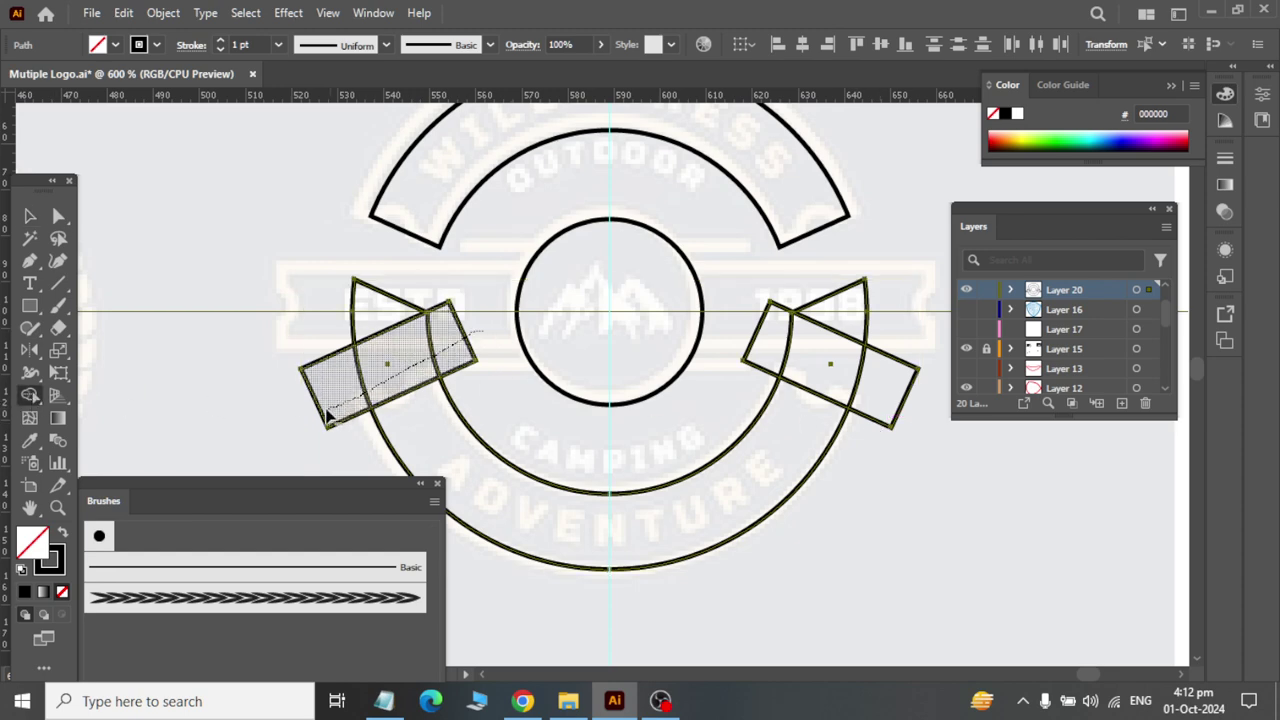
drag(757, 343, 943, 414)
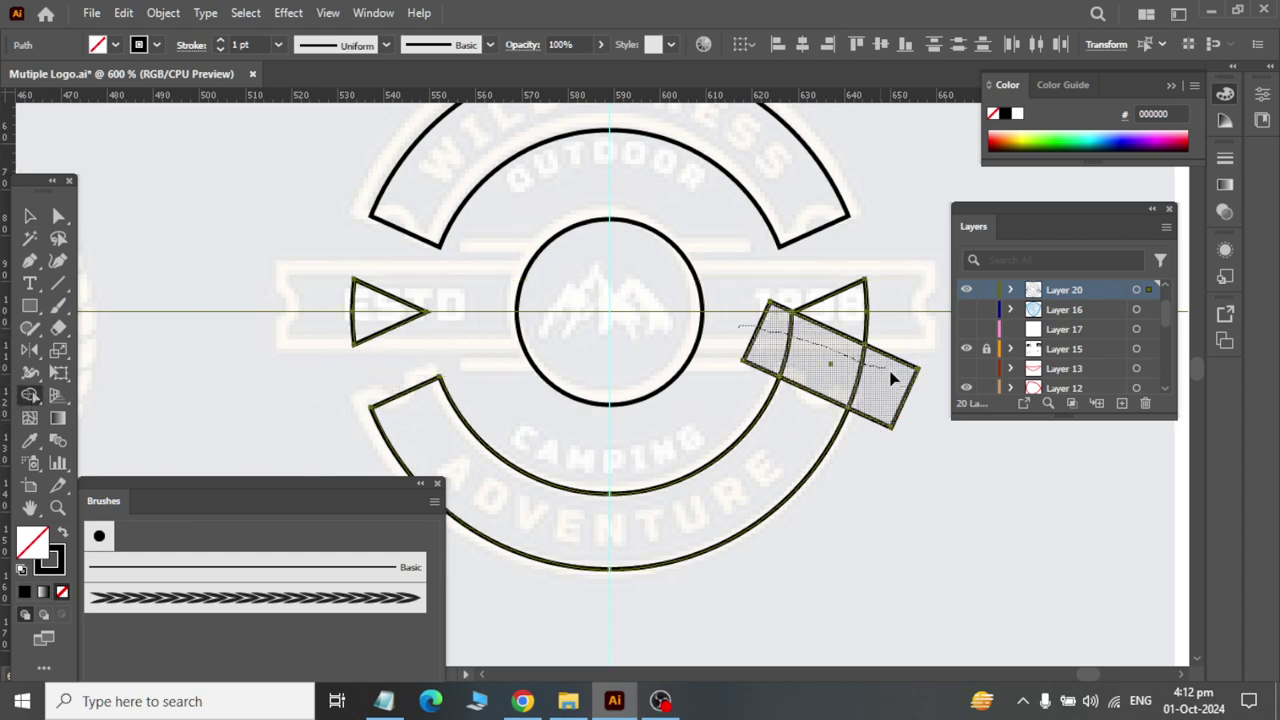
drag(815, 311, 909, 374)
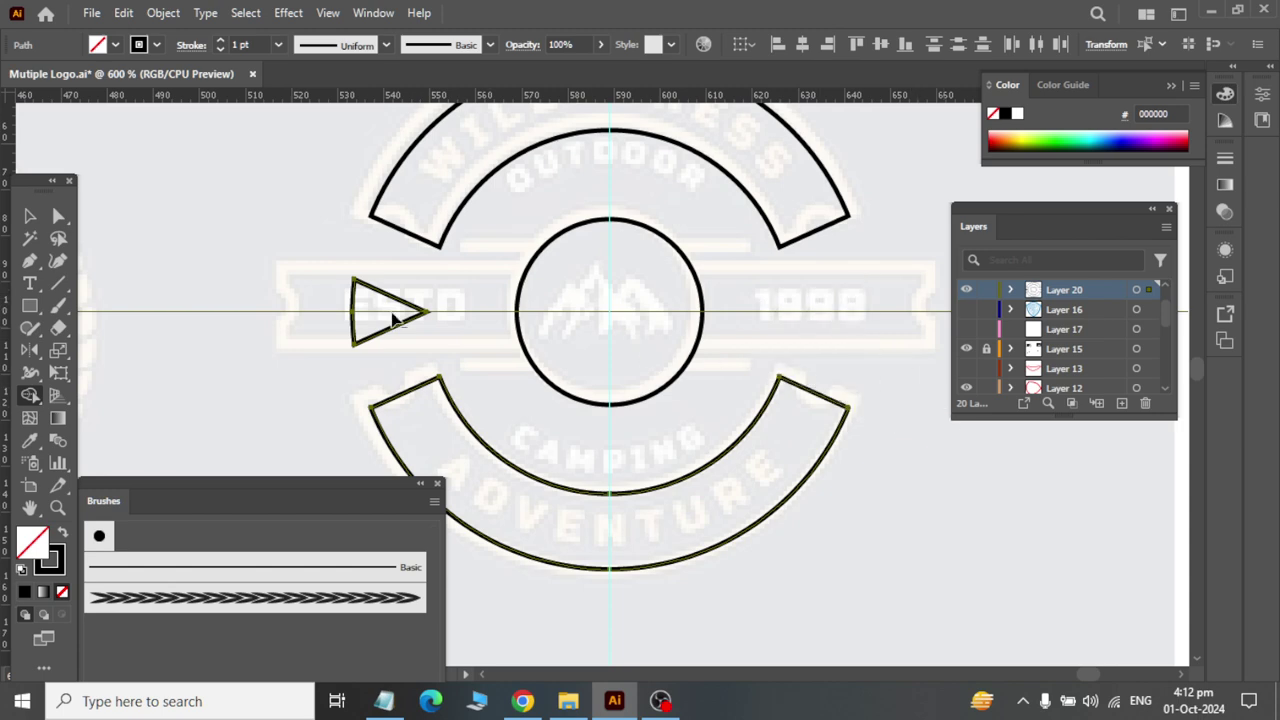
drag(405, 280, 305, 378)
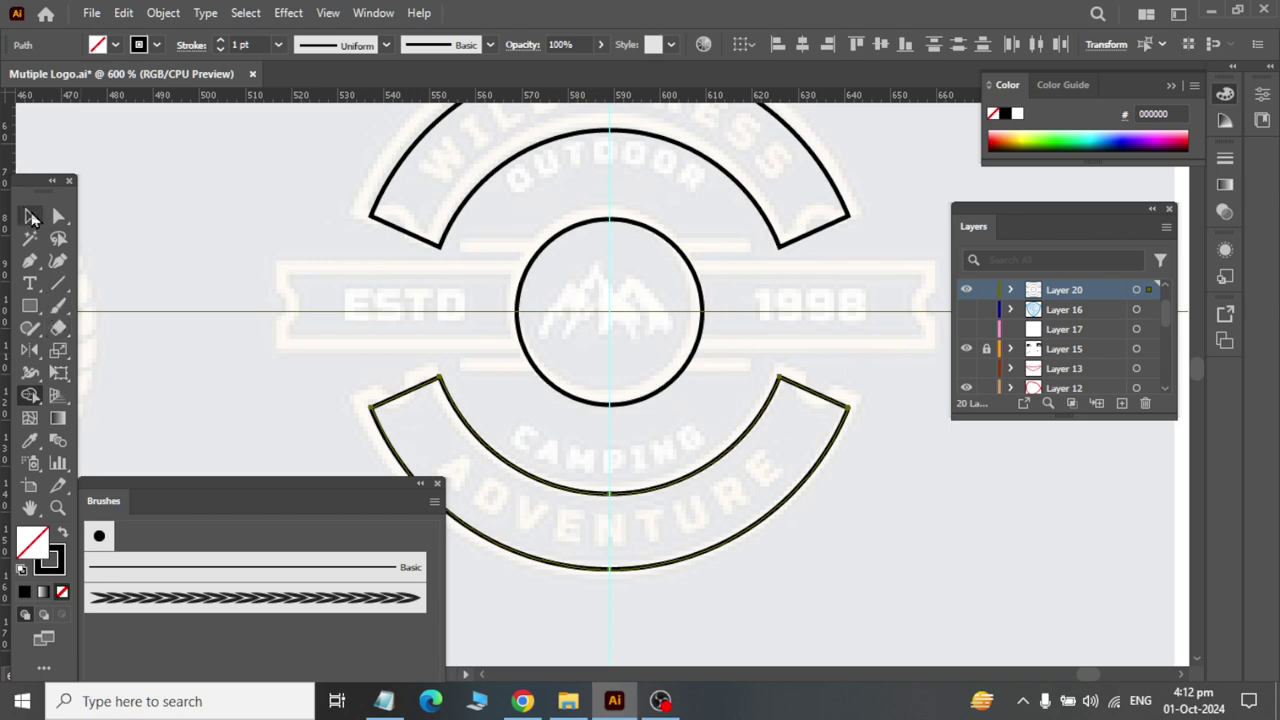
click(29, 222)
click(310, 296)
alt+scroll(305, 293, down, 1)
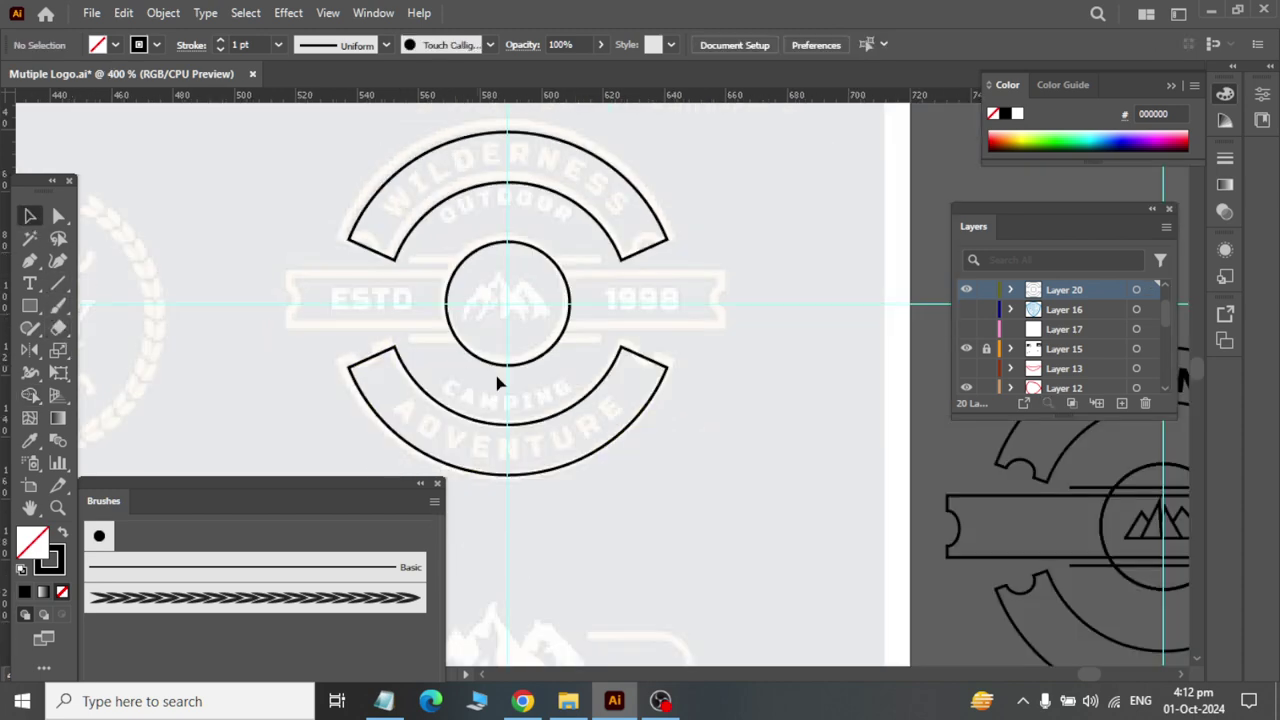
Step: Draw a small ellipse beside the ESTD text and rotate it
alt+scroll(452, 272, up, 1)
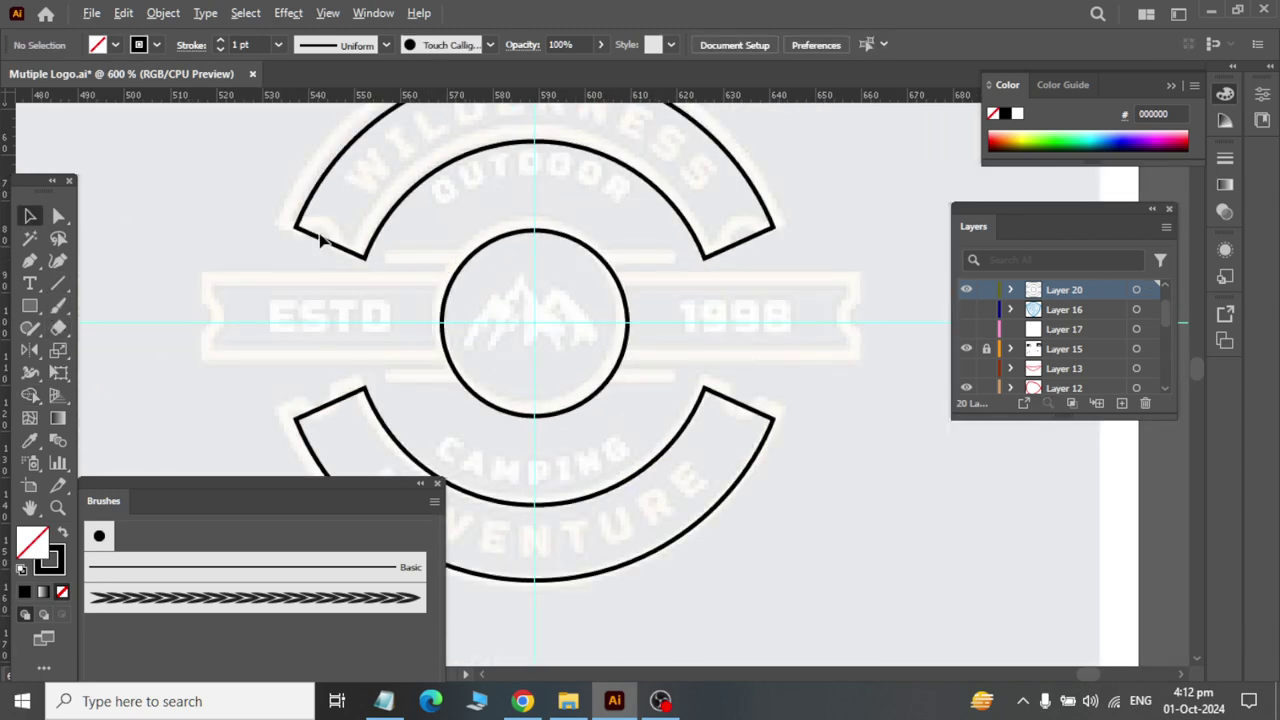
alt+scroll(315, 215, up, 1)
drag(29, 306, 92, 352)
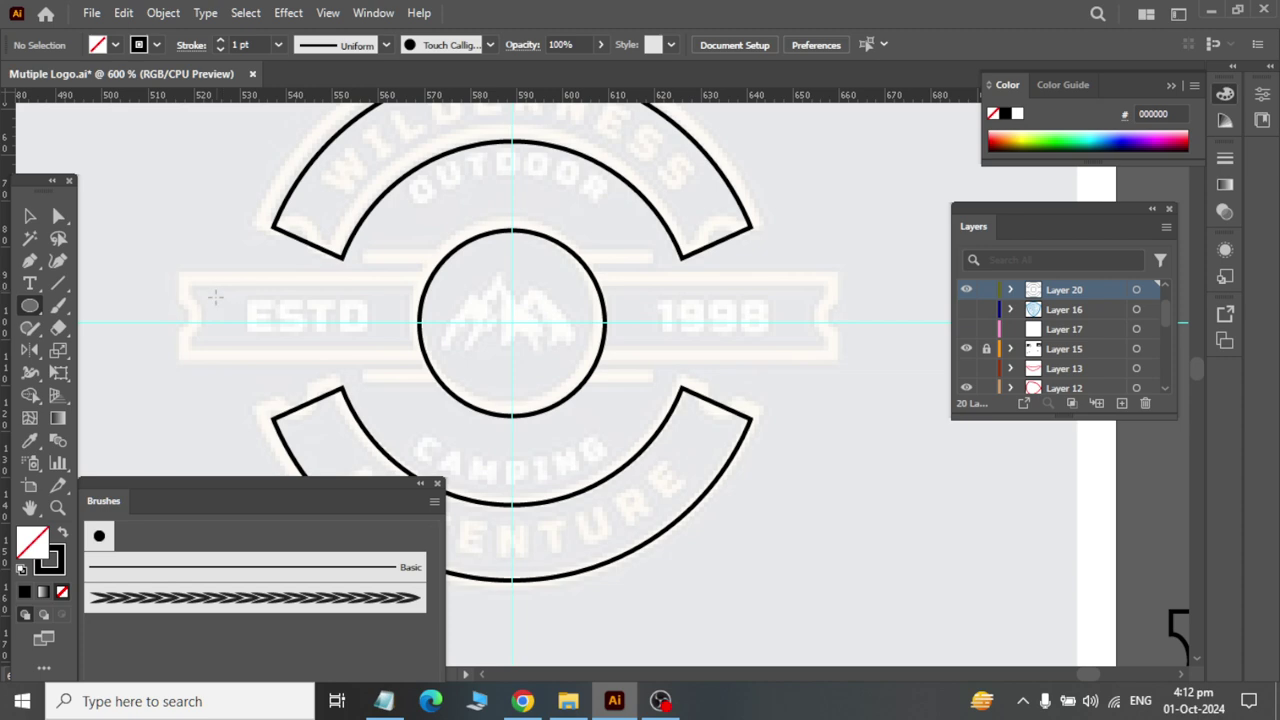
drag(217, 292, 260, 327)
key(v)
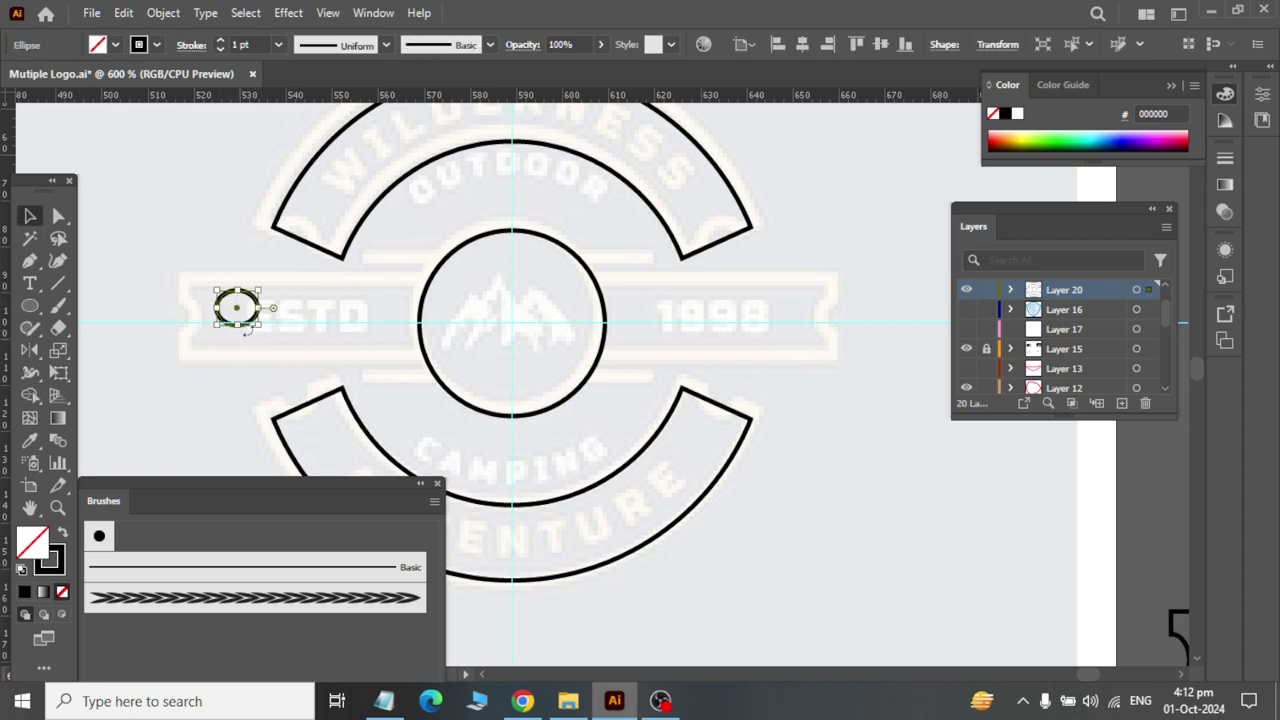
drag(246, 326, 238, 316)
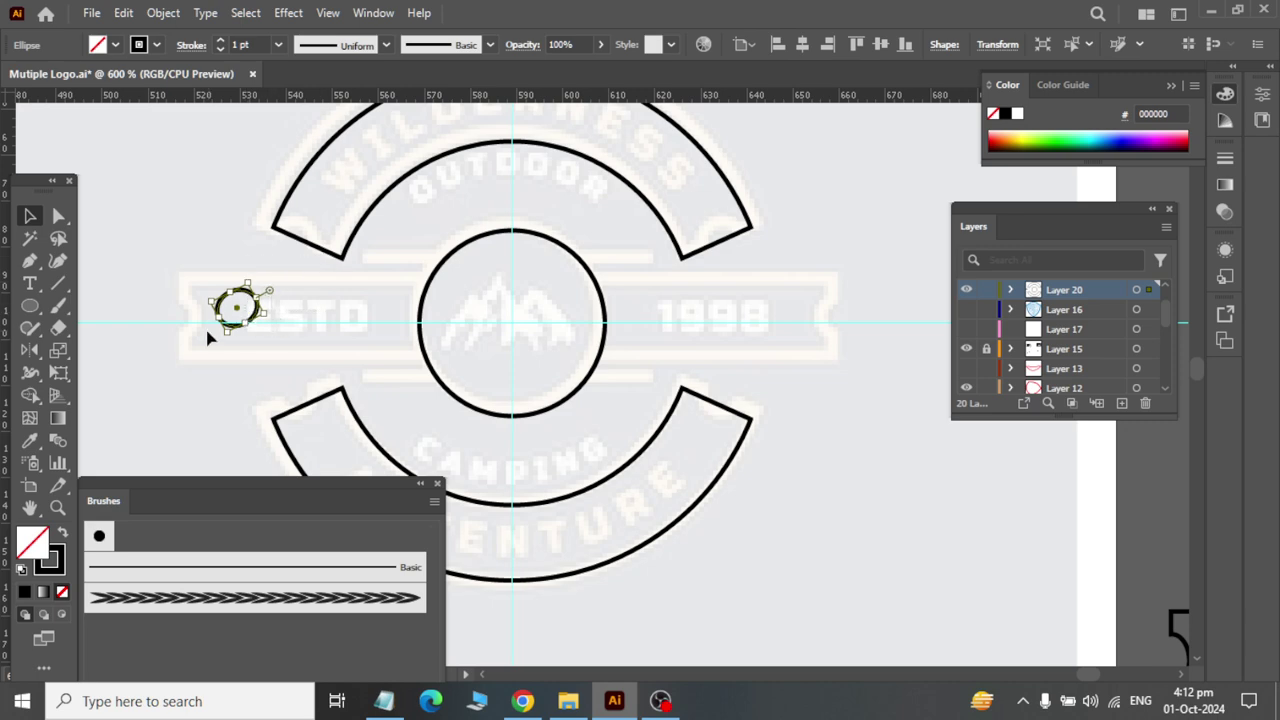
scroll(206, 306, up, 2)
scroll(206, 306, up, 1)
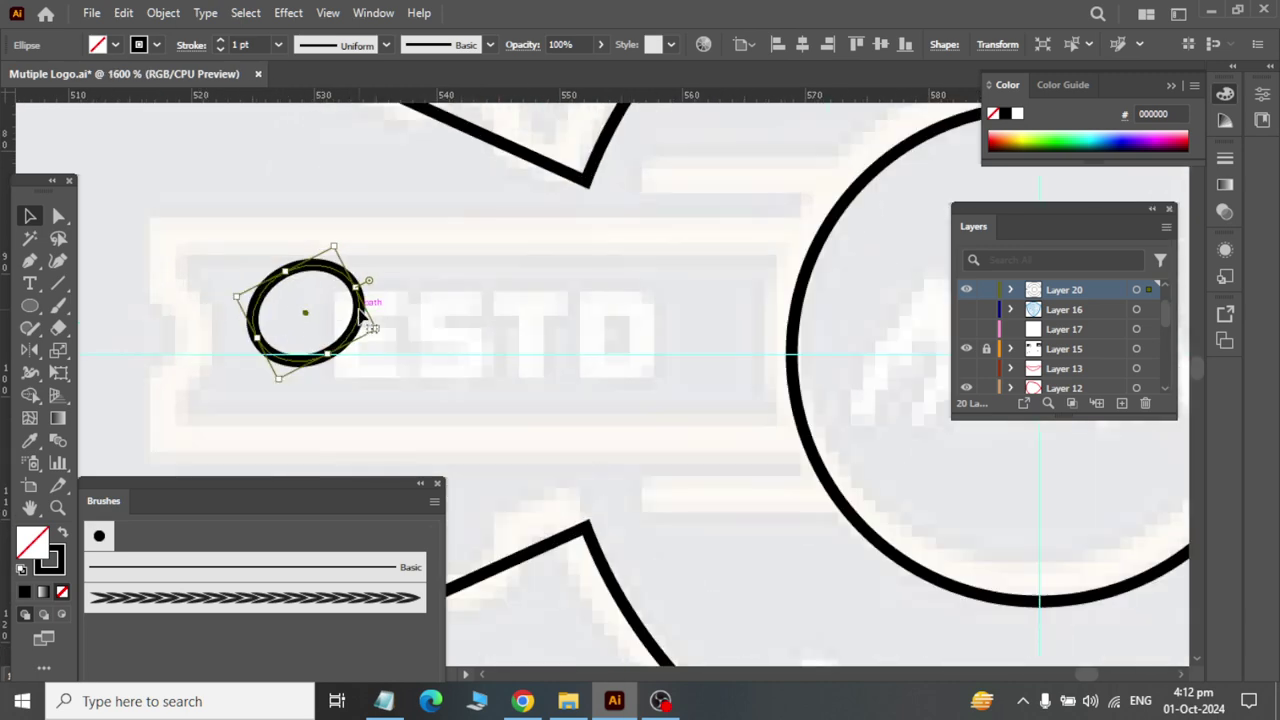
Step: Move the circle onto the upper arc's left tip, angled 45° and sized to the band width
mouse_move(362, 315)
mouse_down()
mouse_move(433, 205)
mouse_move(462, 207)
mouse_up()
scroll(462, 207, up, 1)
scroll(465, 207, up, 1)
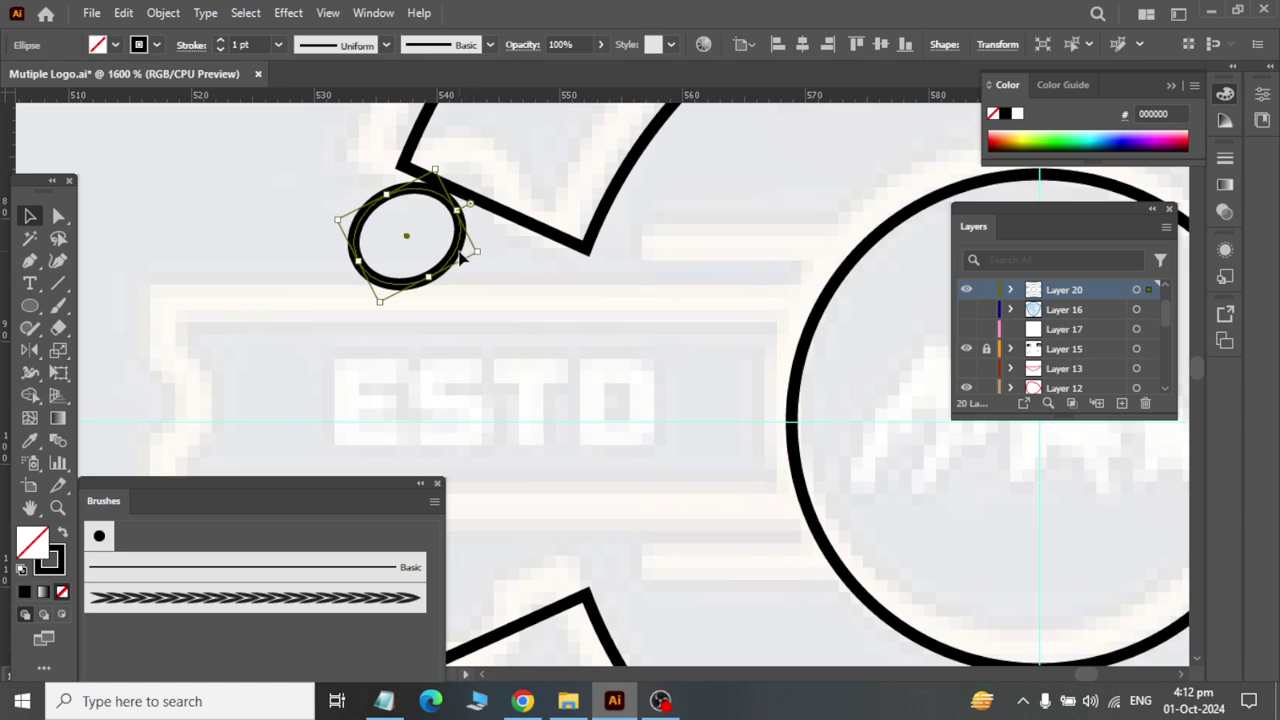
mouse_move(458, 259)
mouse_down()
mouse_move(515, 212)
mouse_move(497, 237)
mouse_up()
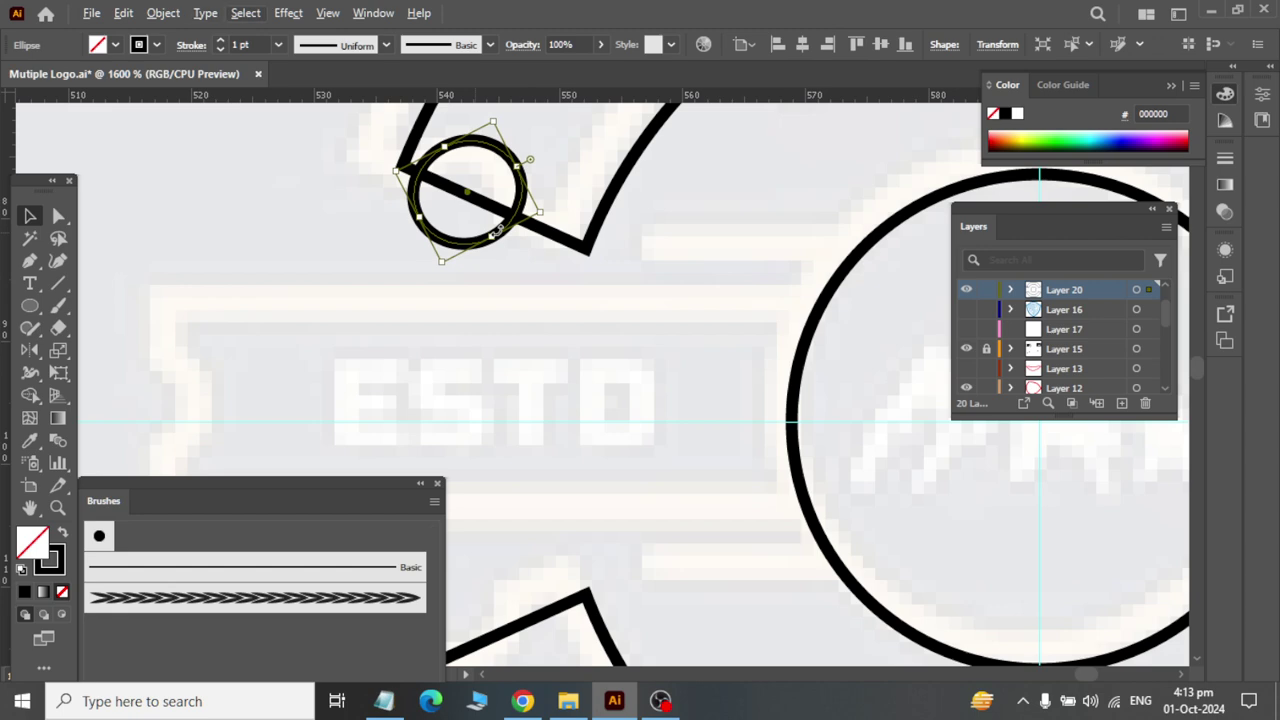
drag(497, 230, 498, 227)
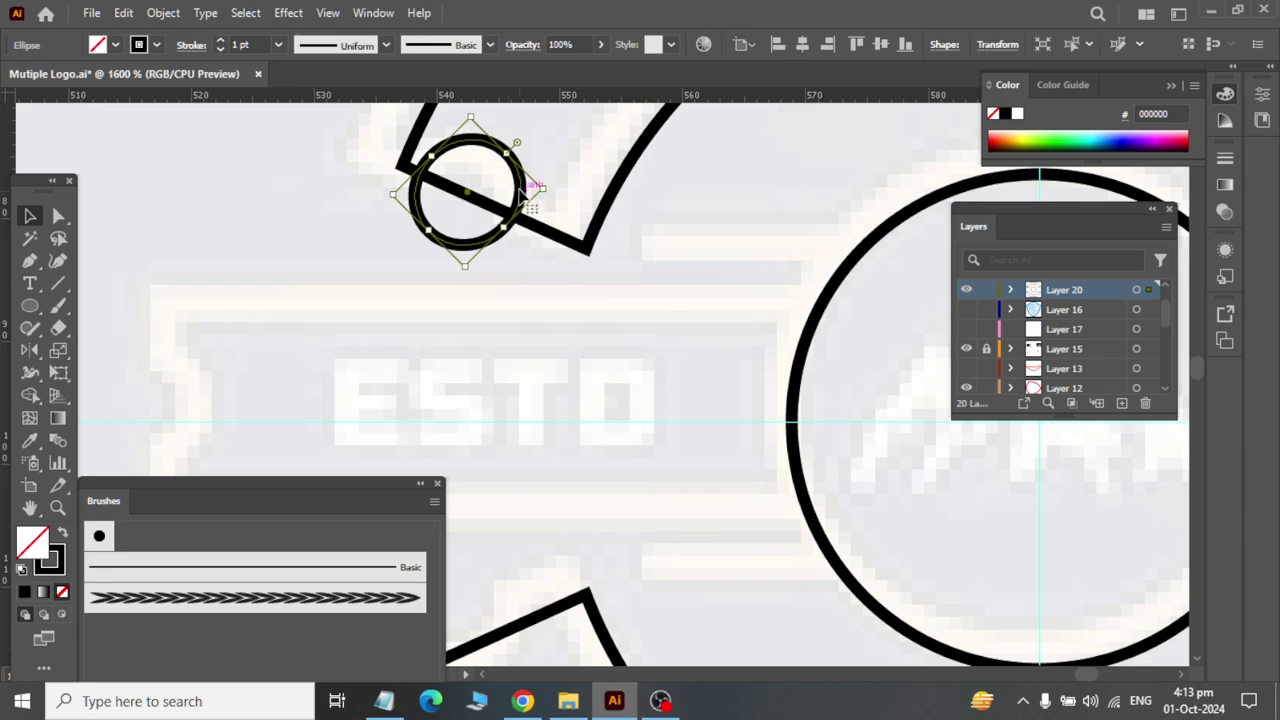
drag(536, 188, 544, 196)
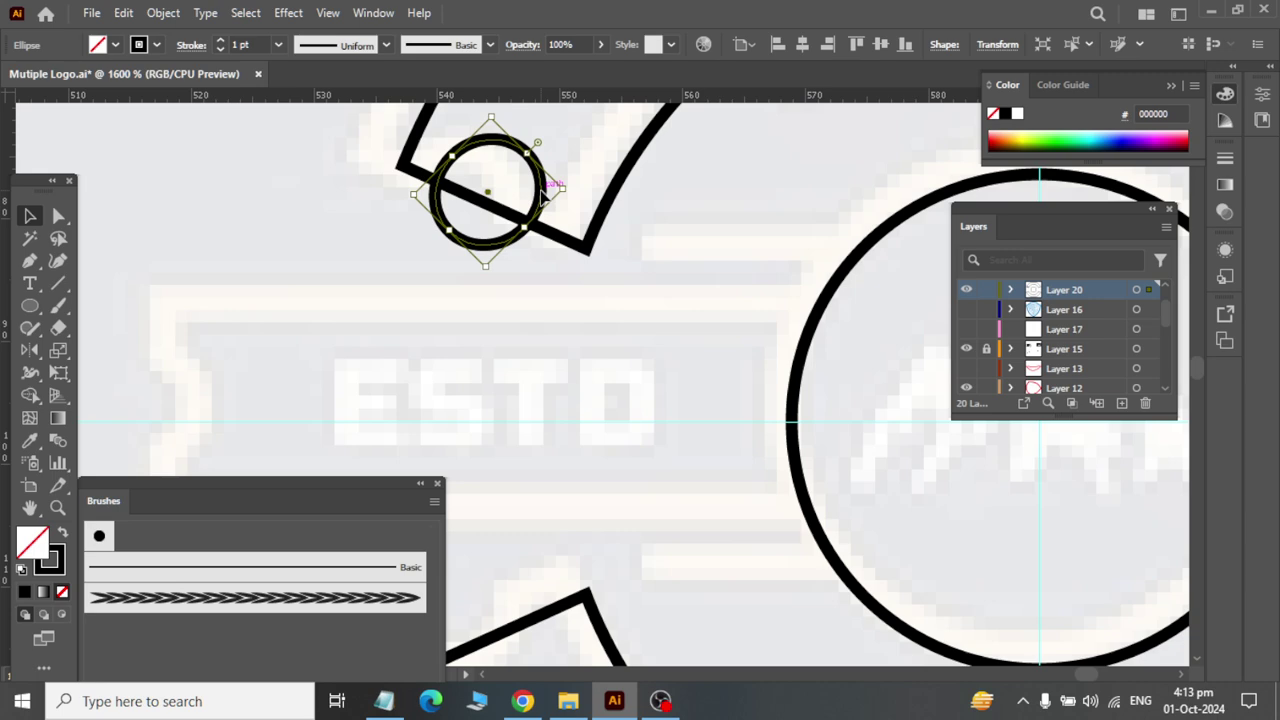
click(562, 212)
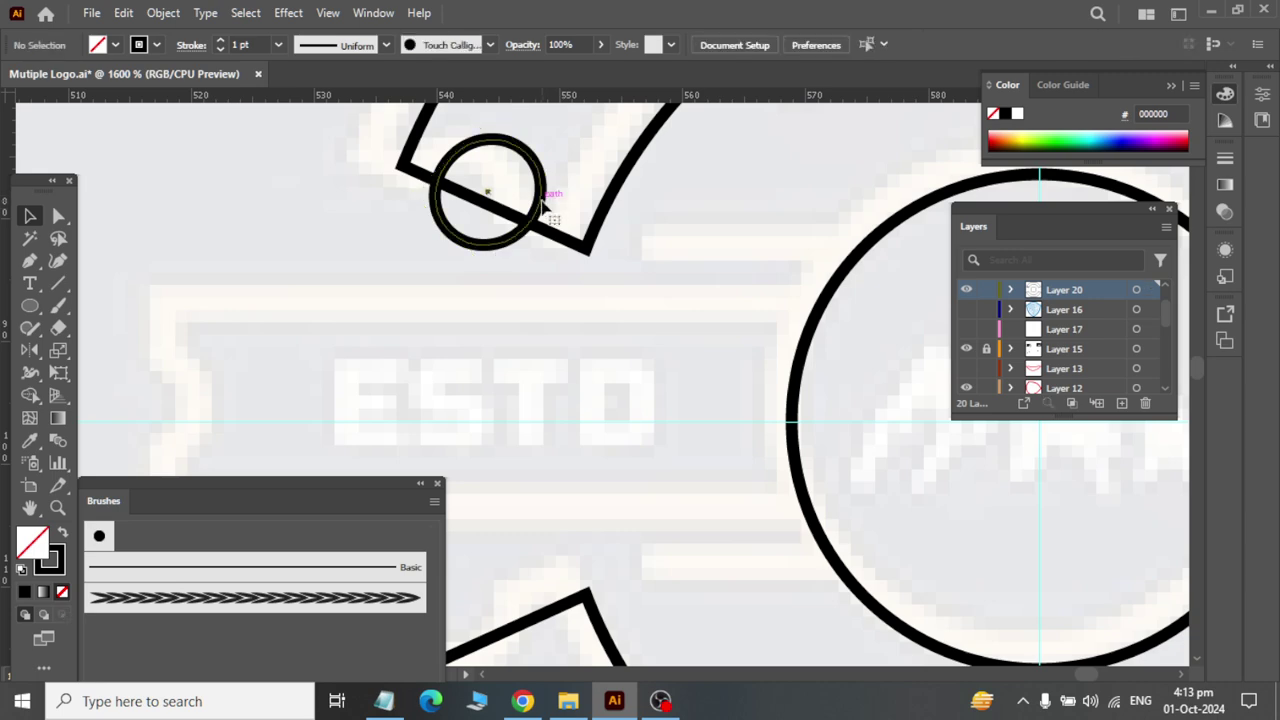
click(549, 215)
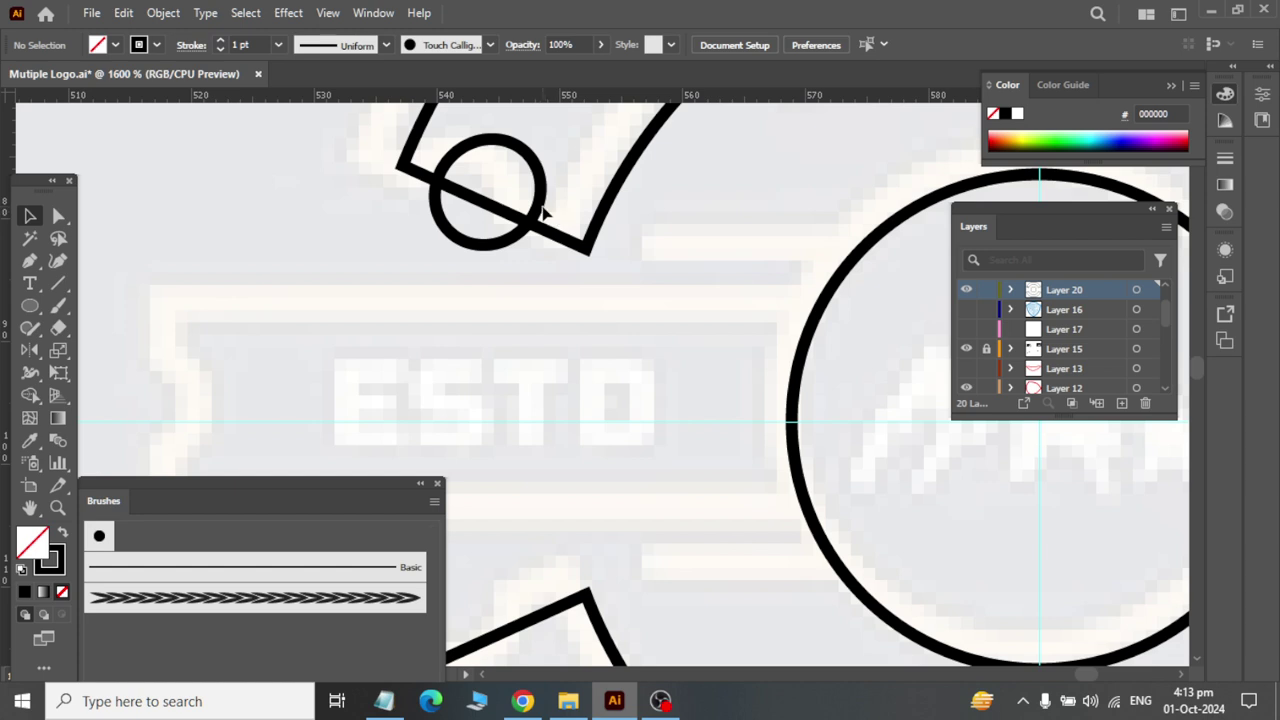
Step: Fine-tune the circle's position with small drags and arrow-key nudges so it straddles the arc's edge
click(518, 240)
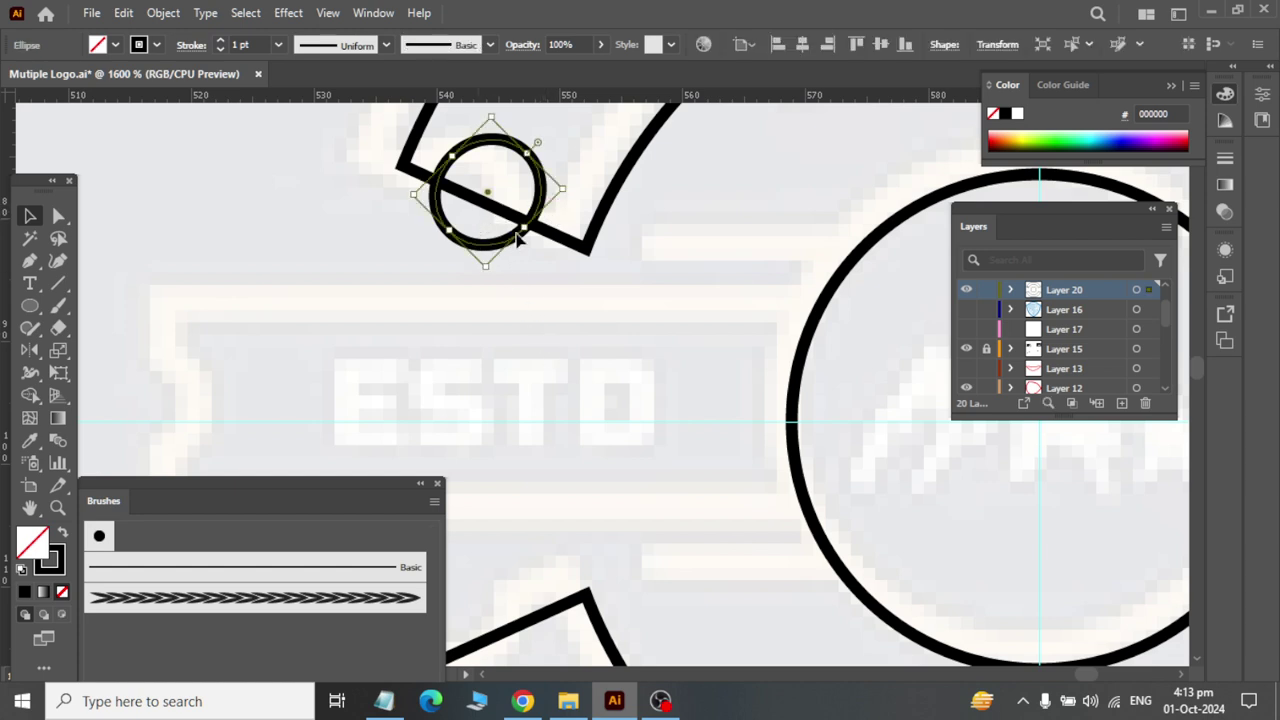
drag(481, 247, 486, 251)
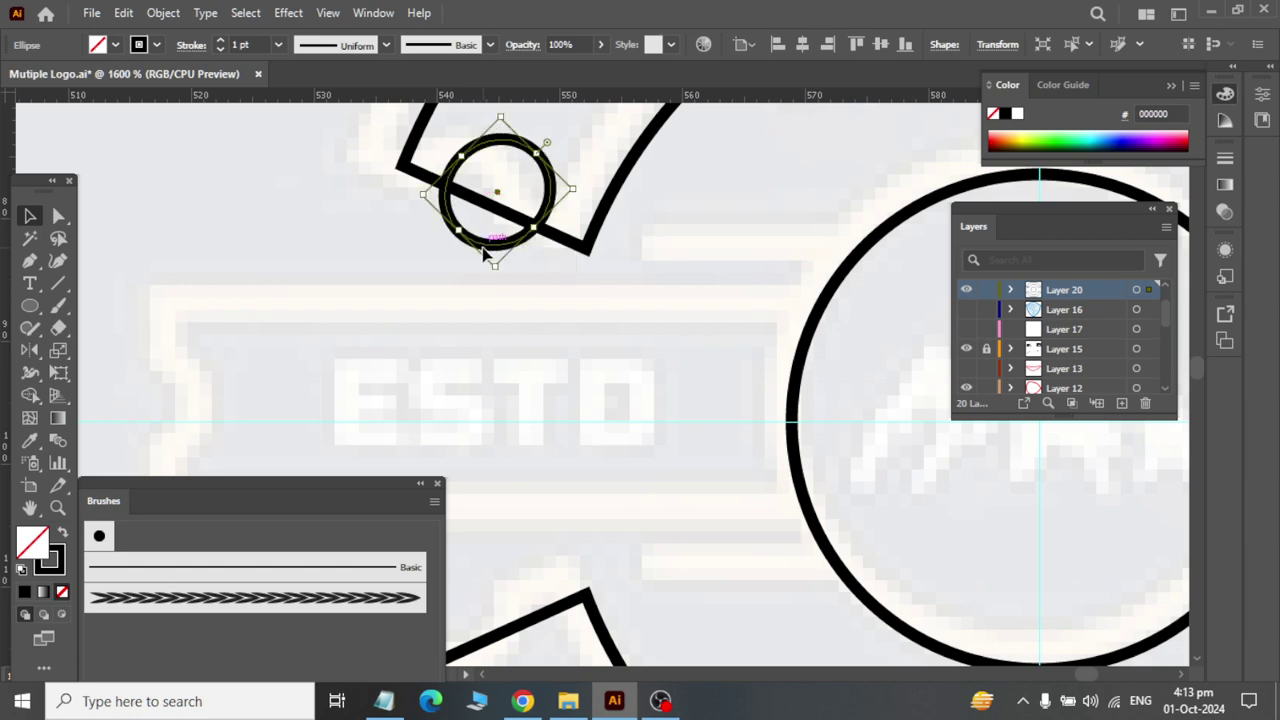
click(492, 328)
click(524, 246)
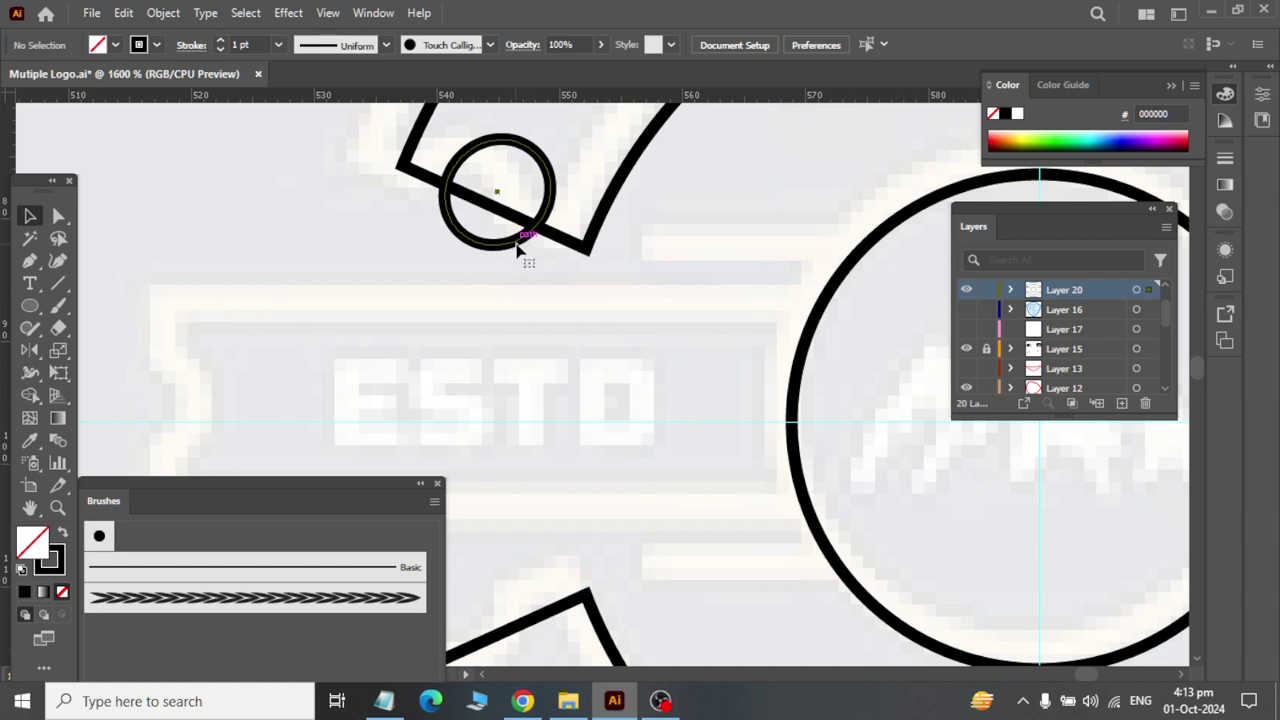
key(Down)
key(Down)
key(Down)
key(Up)
key(Up)
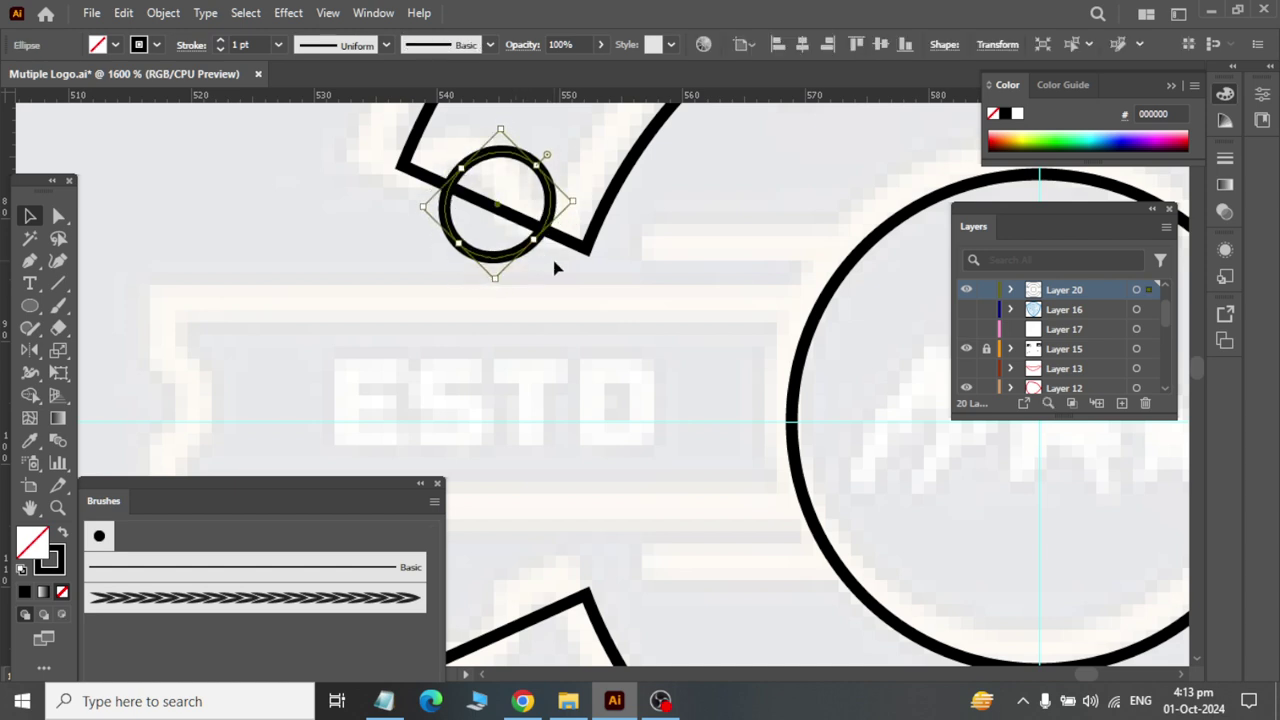
key(Left)
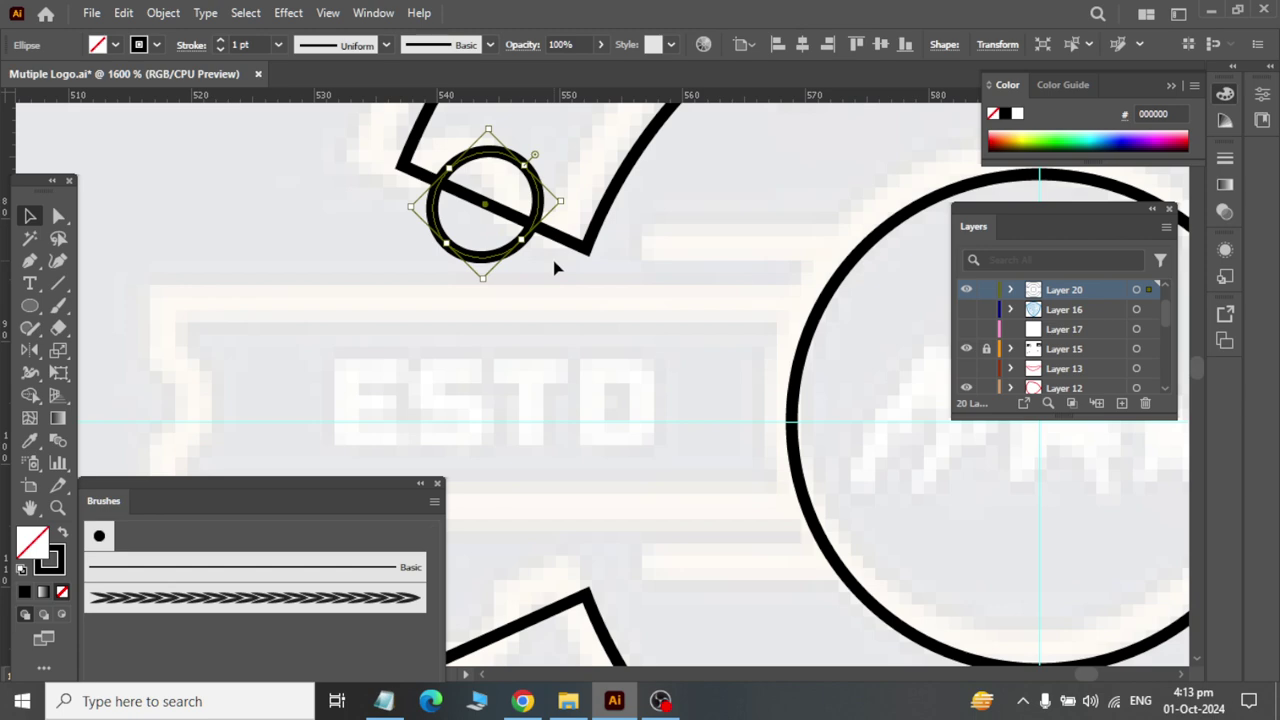
key(ctrl+minus)
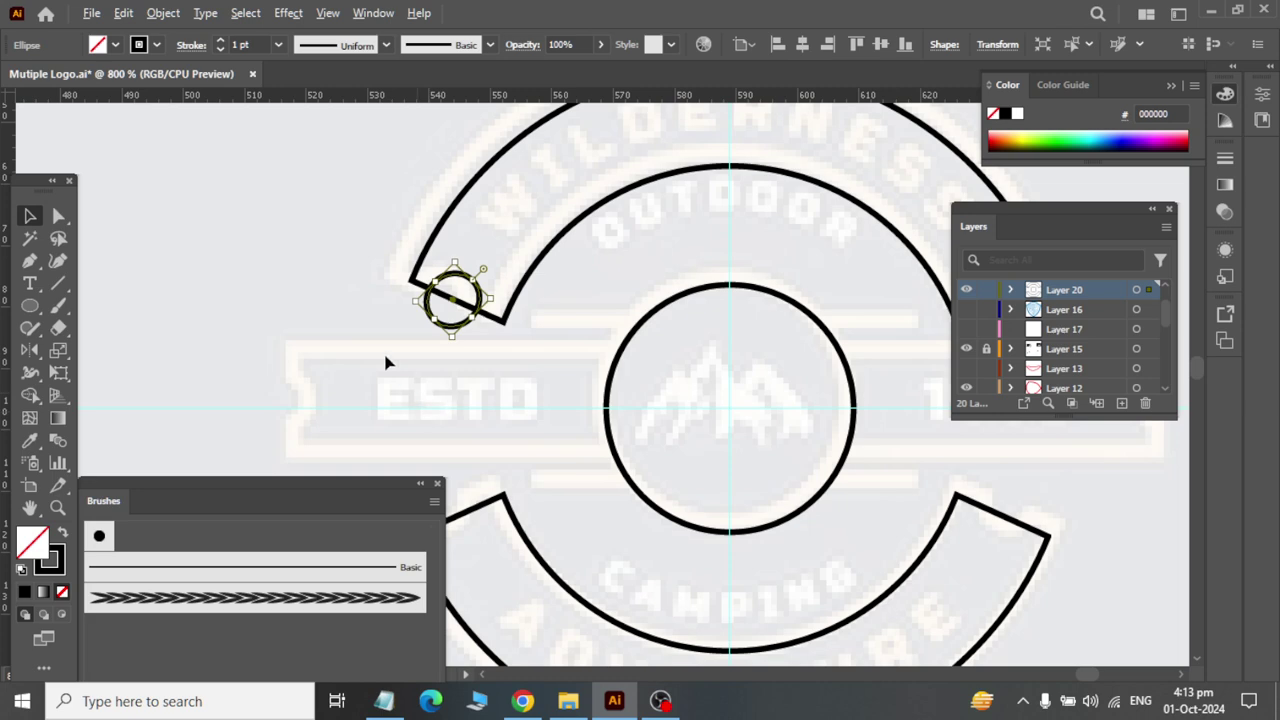
Step: Reflect a copy of the small circle across the badge centre to the other arc end
click(410, 334)
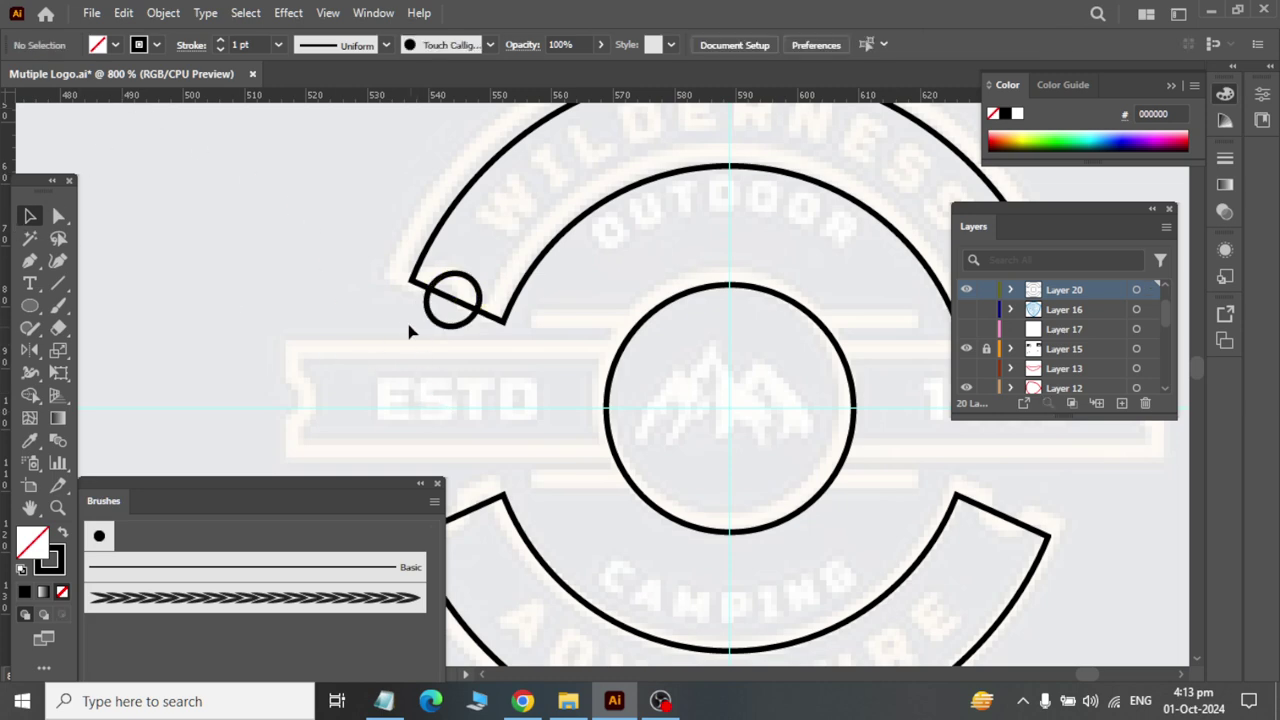
click(464, 332)
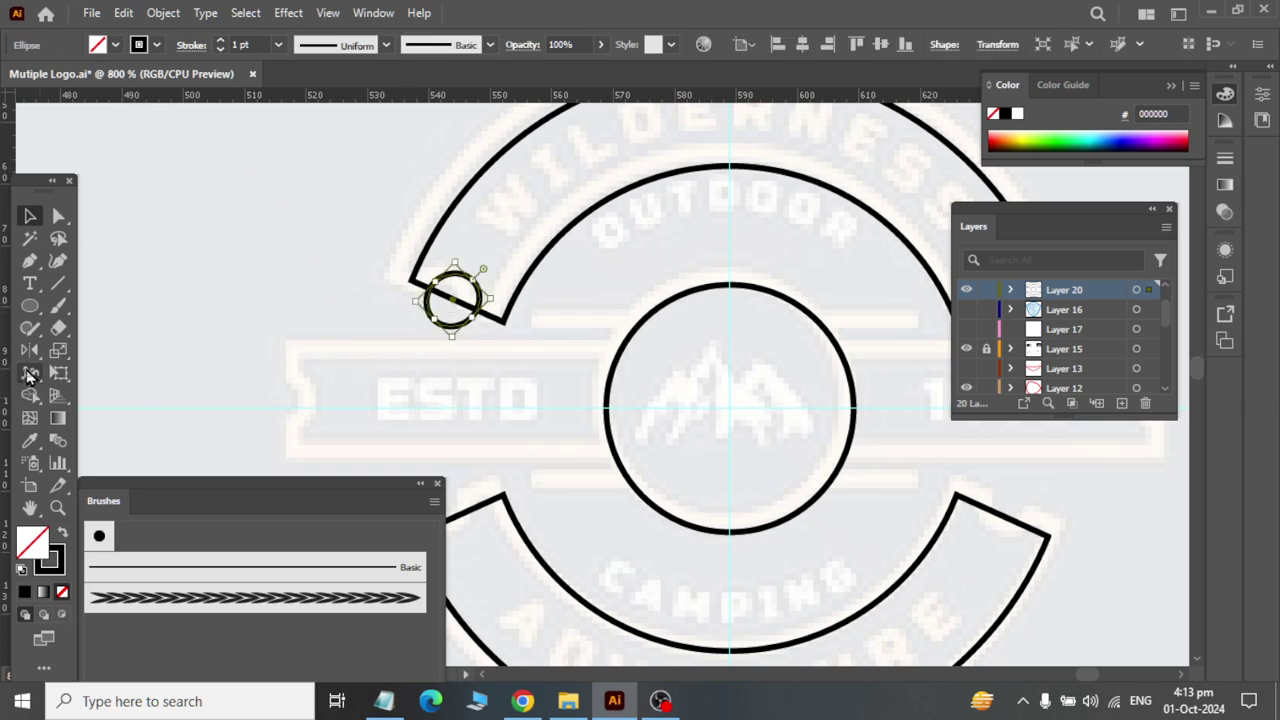
click(30, 349)
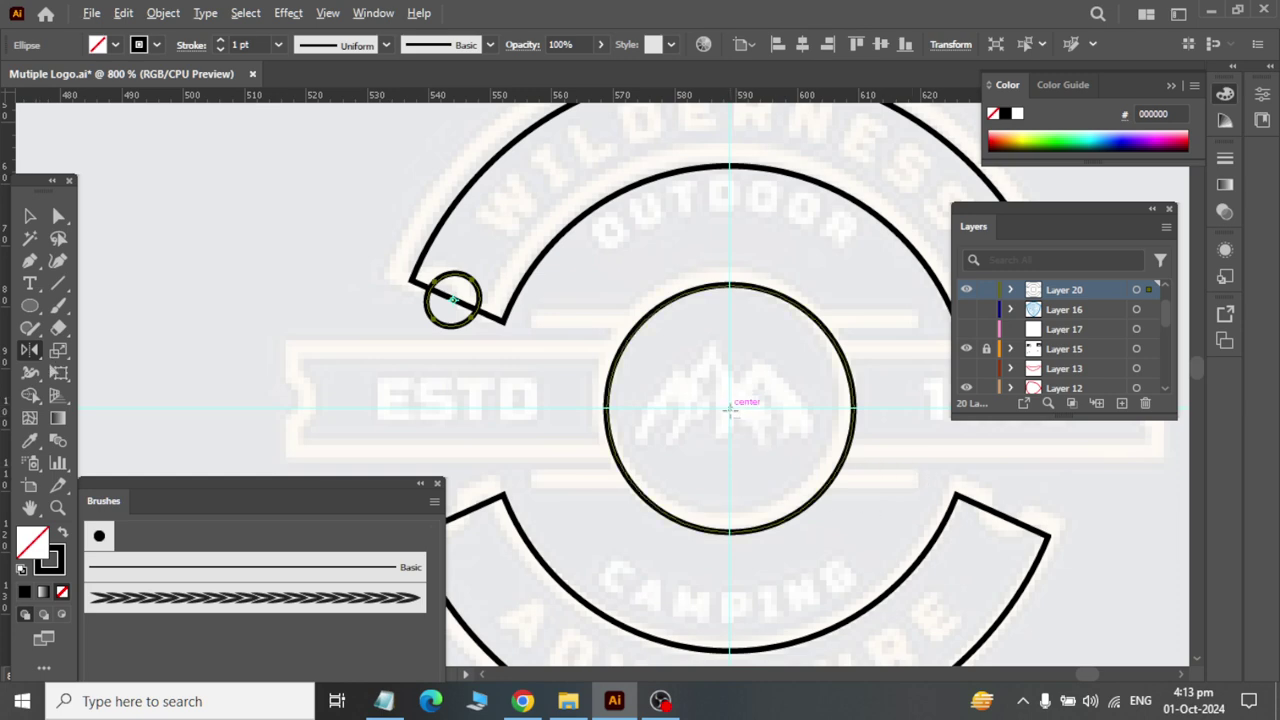
alt+click(730, 408)
click(94, 429)
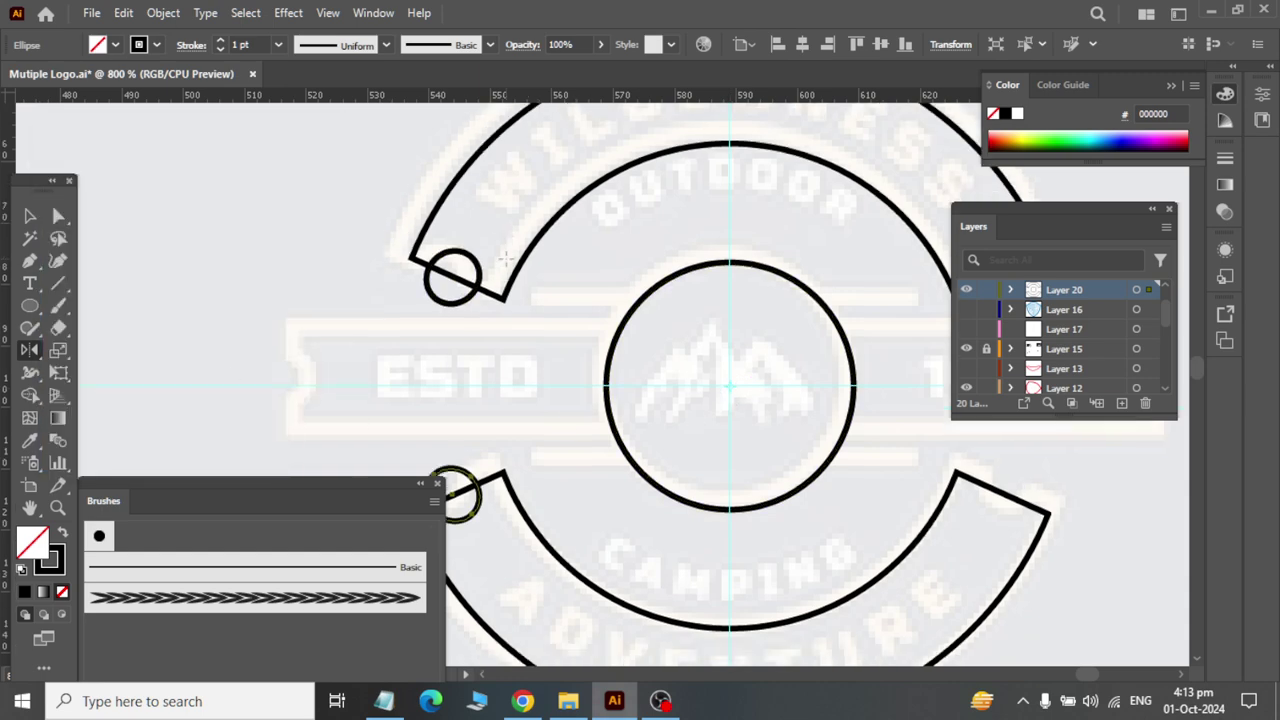
scroll(500, 268, down, 2)
scroll(500, 268, down, 1)
key(v)
scroll(495, 278, up, 1)
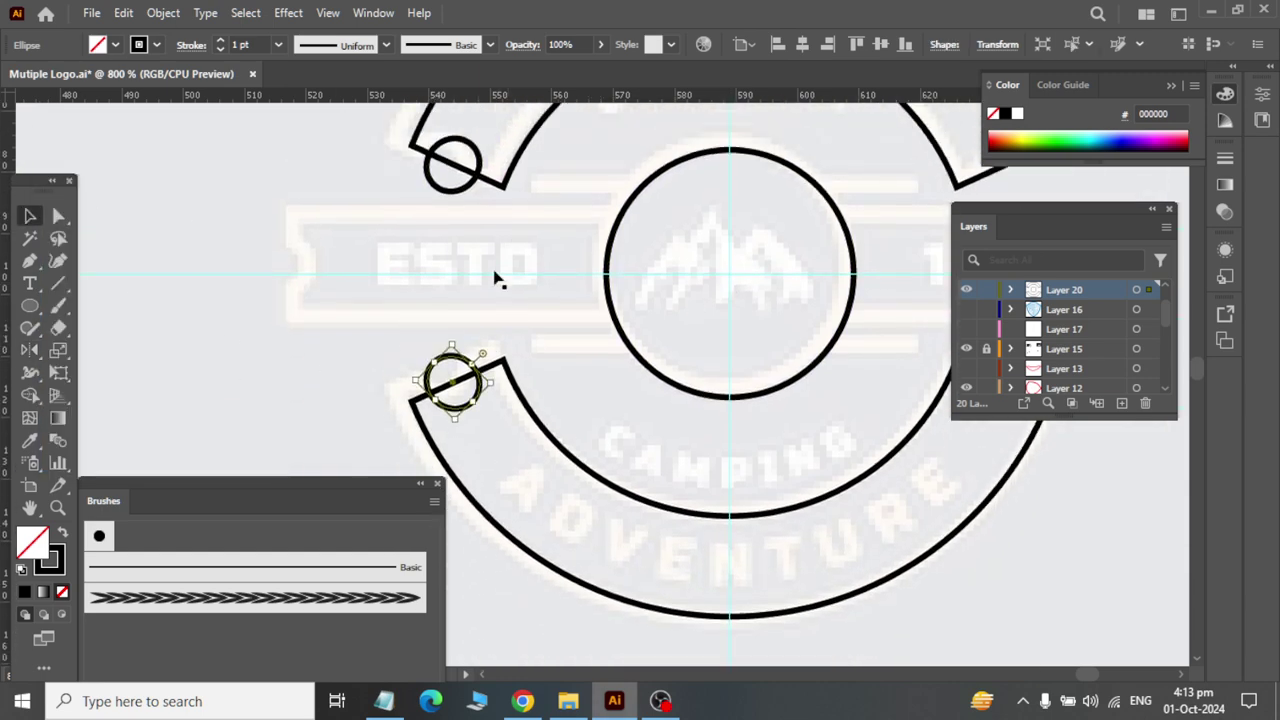
Step: Reflect copies of the upper and lower circles across the vertical axis to the right ends
click(457, 187)
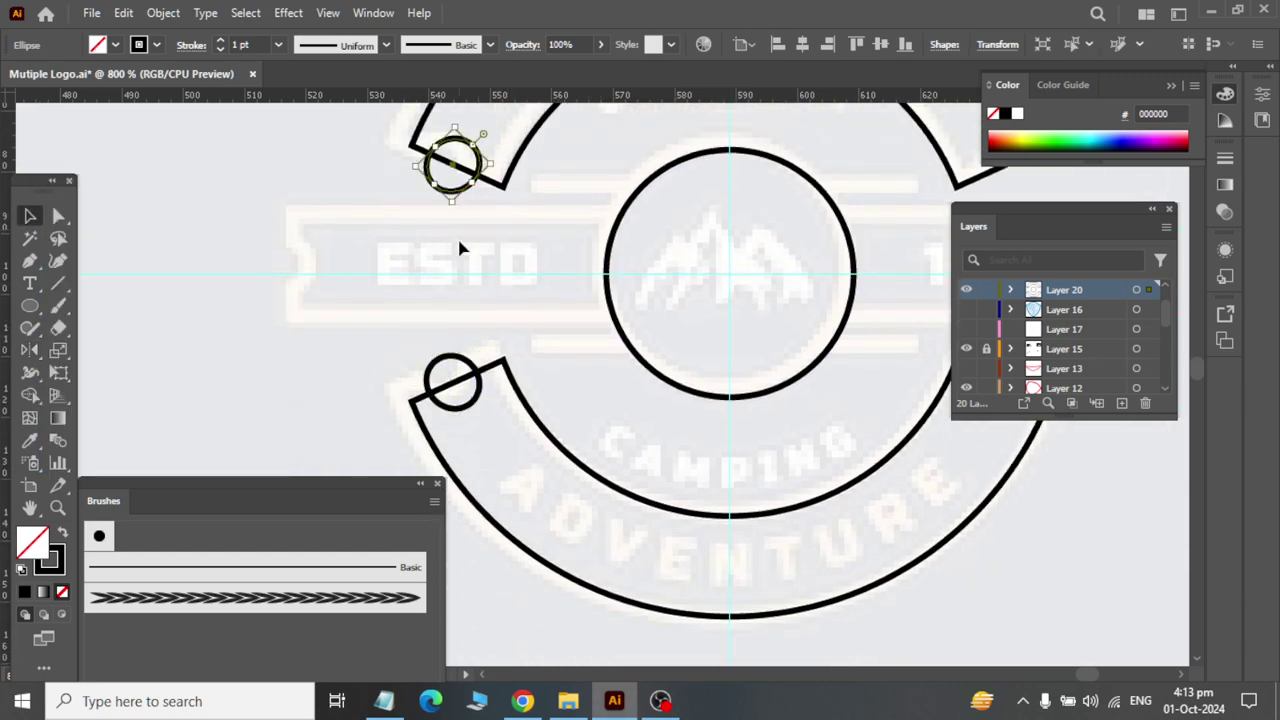
shift+click(452, 368)
click(28, 351)
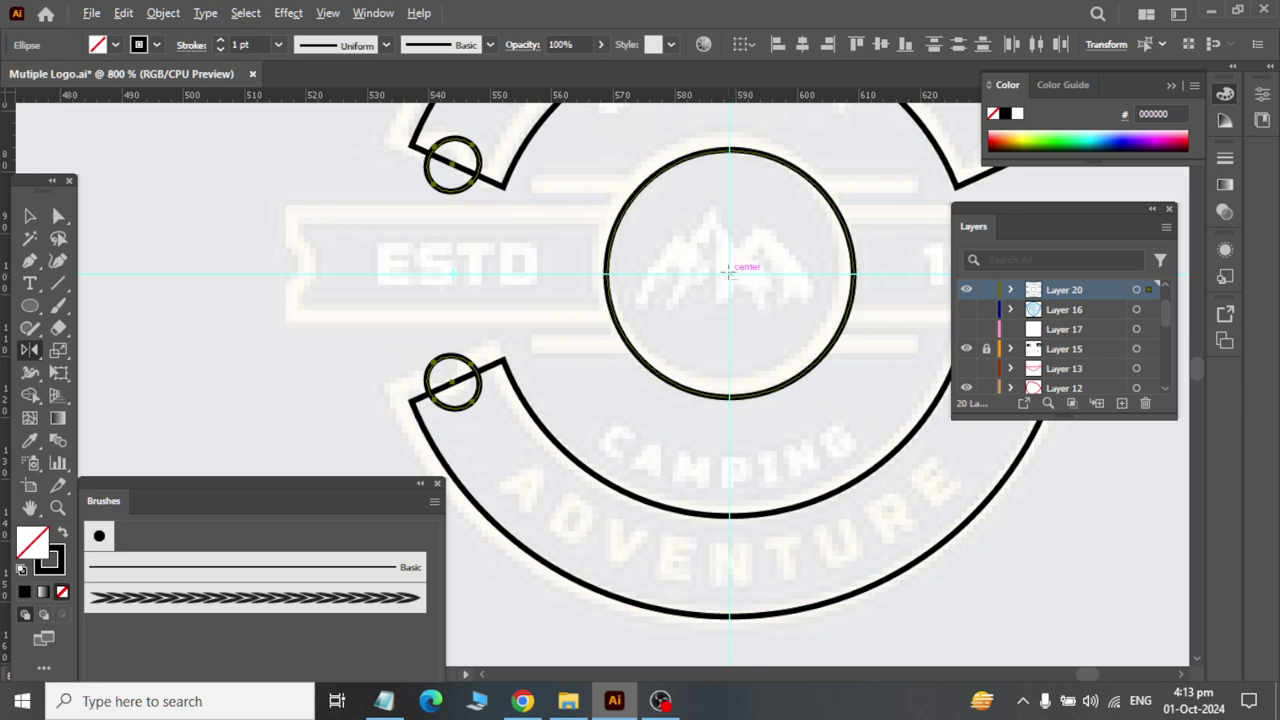
alt+click(731, 270)
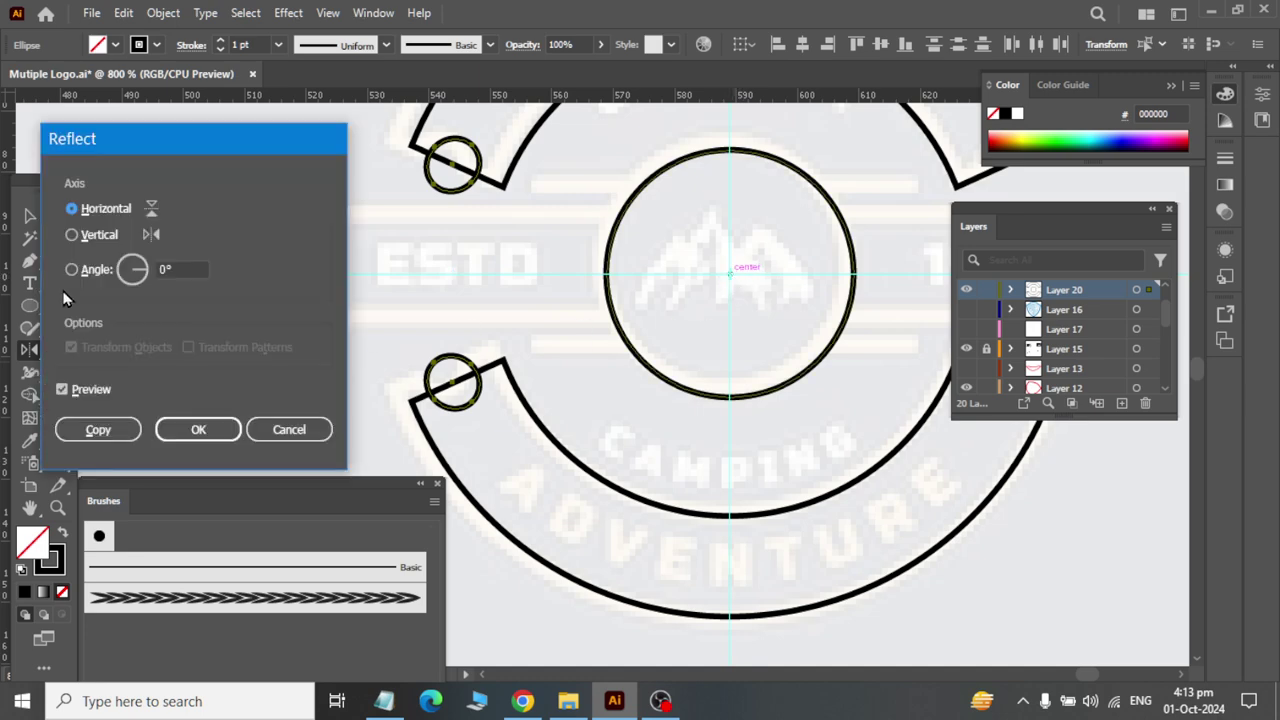
click(71, 234)
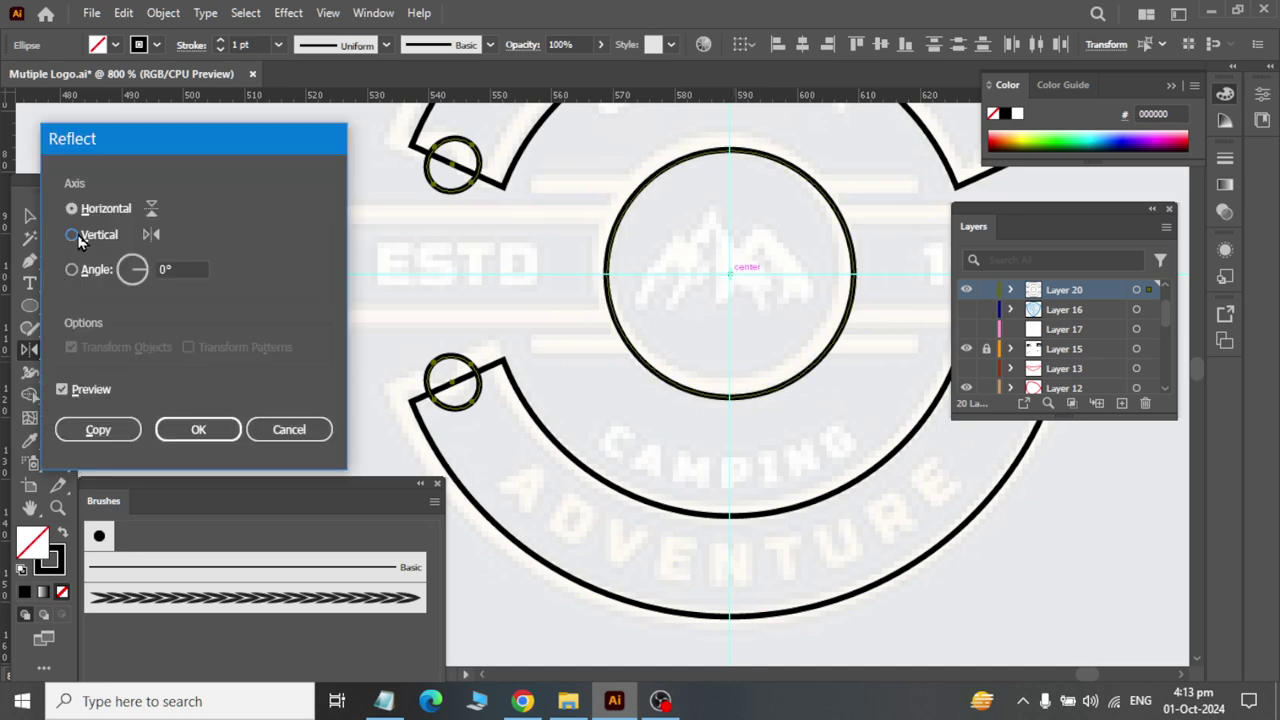
click(98, 429)
click(30, 216)
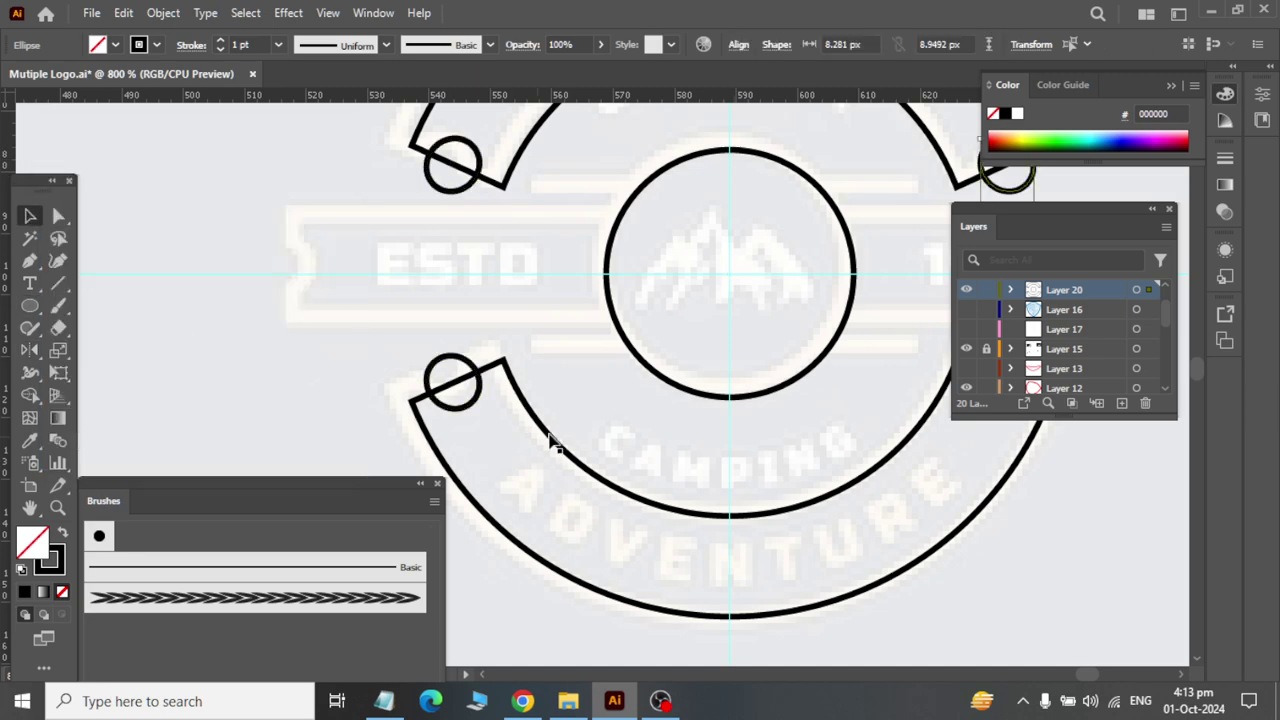
Step: Marquee-select the left end of the upper arc
scroll(560, 430, up, 4)
scroll(577, 423, up, 2)
drag(318, 283, 537, 440)
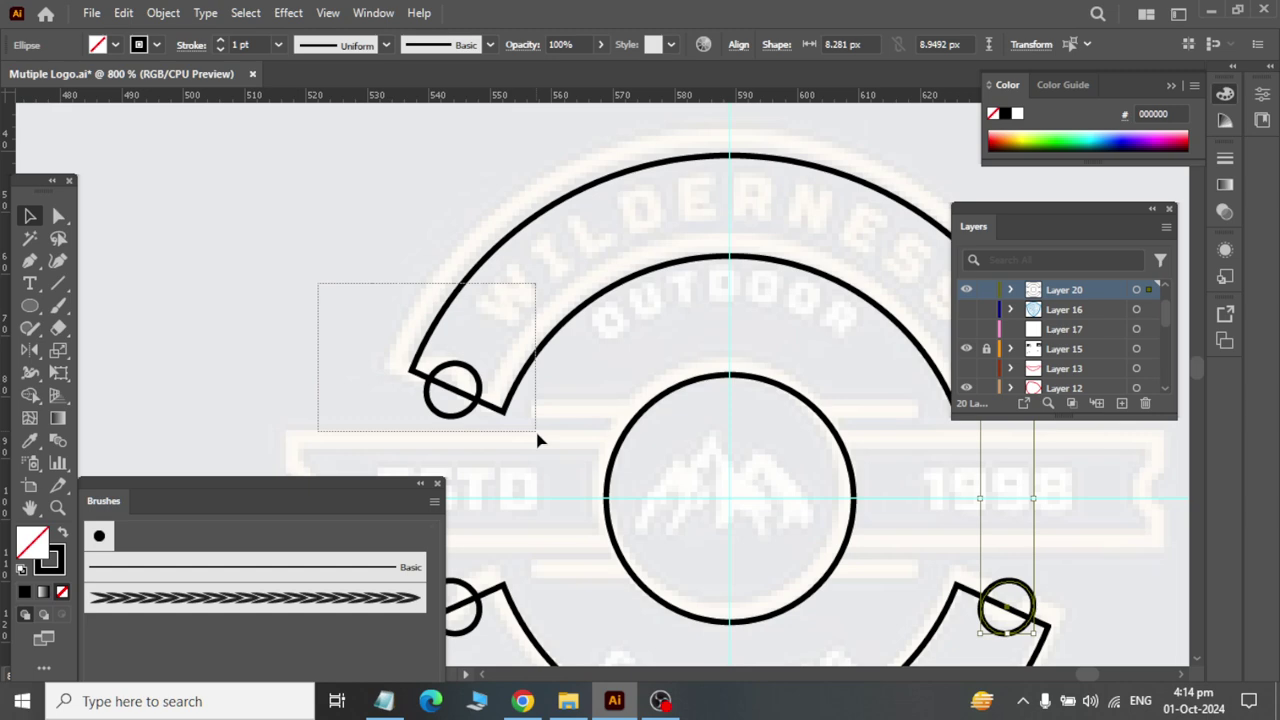
drag(537, 440, 541, 447)
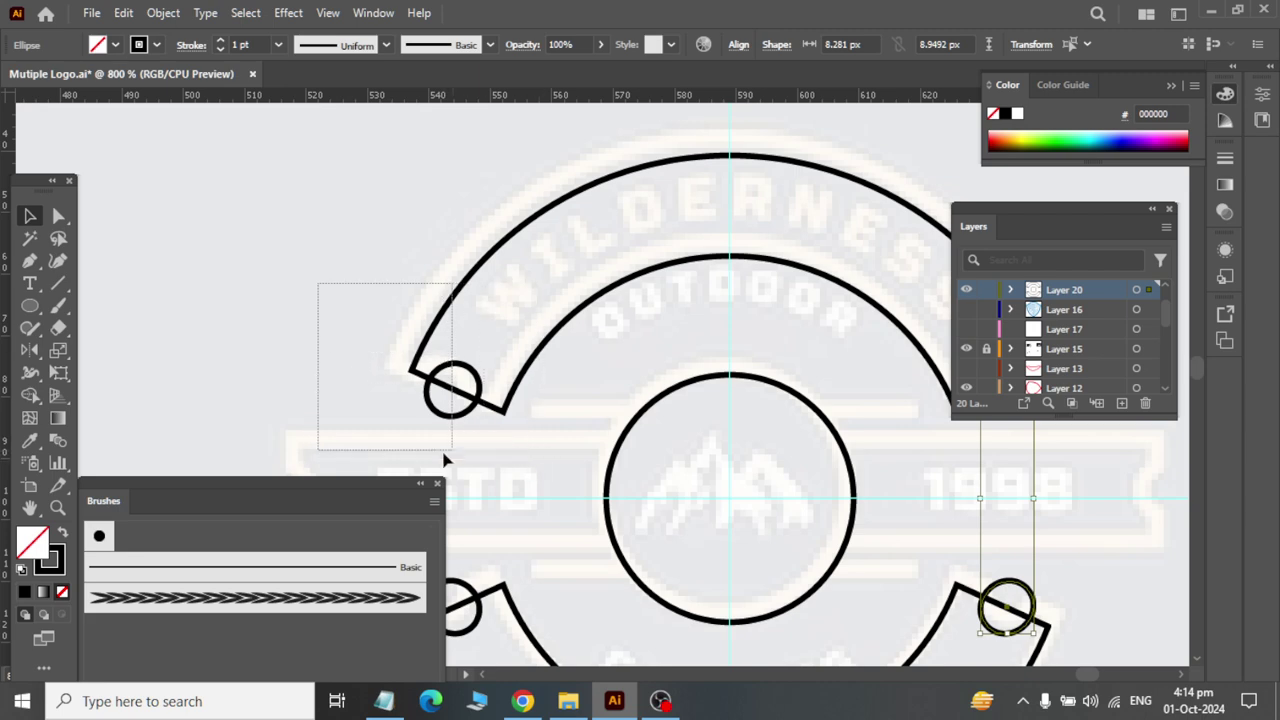
mouse_move(540, 447)
mouse_down()
mouse_move(334, 310)
mouse_move(568, 435)
mouse_up()
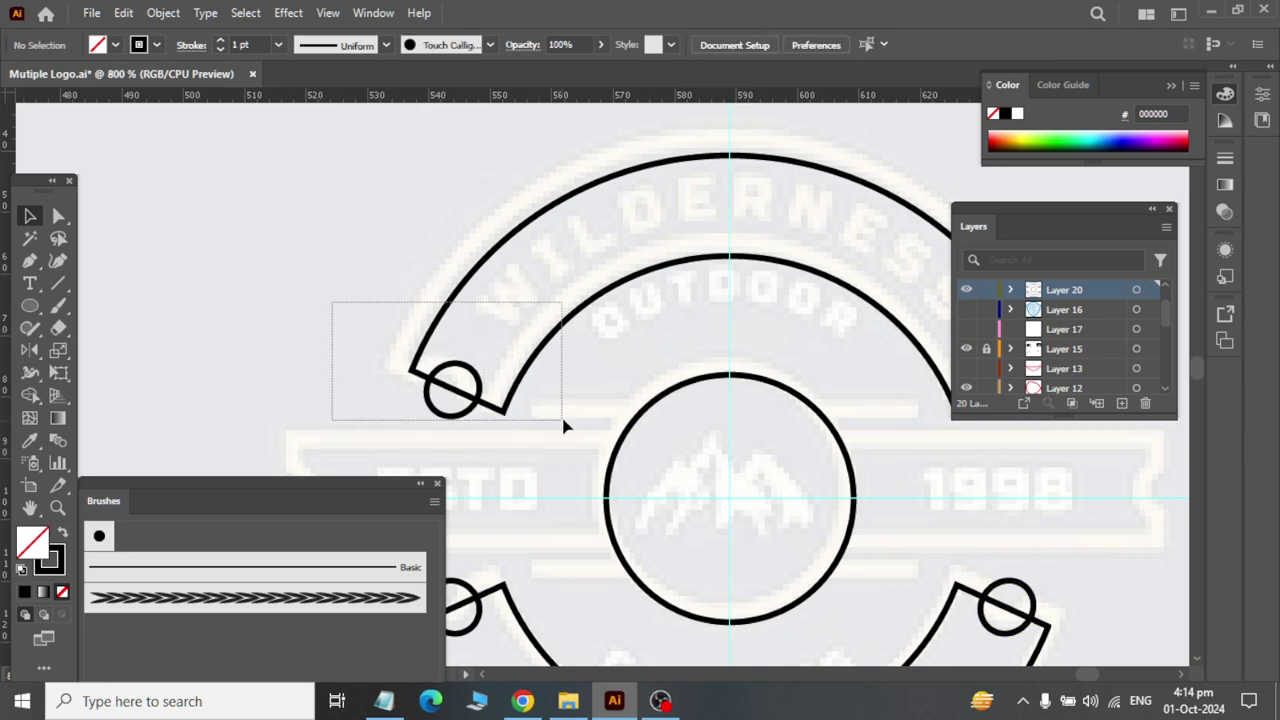
Step: Use Pathfinder Minus Front to cut the small circles from both upper arc ends
drag(568, 435, 571, 449)
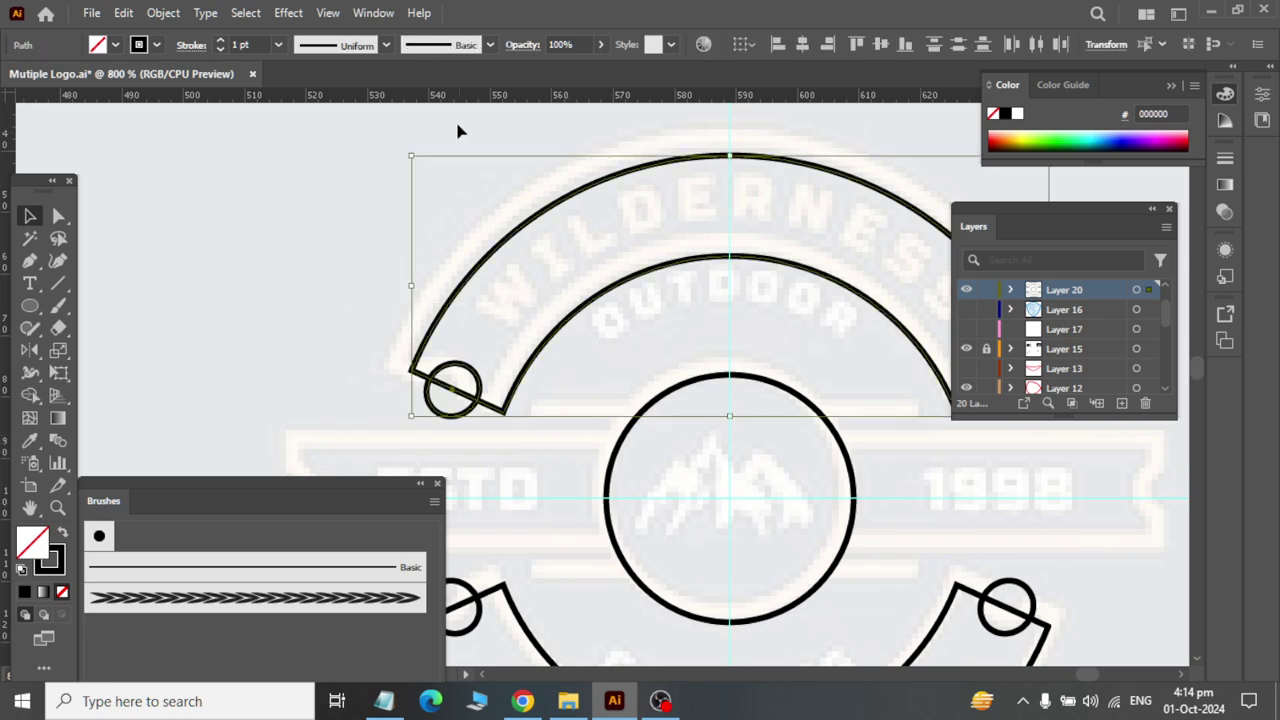
click(373, 13)
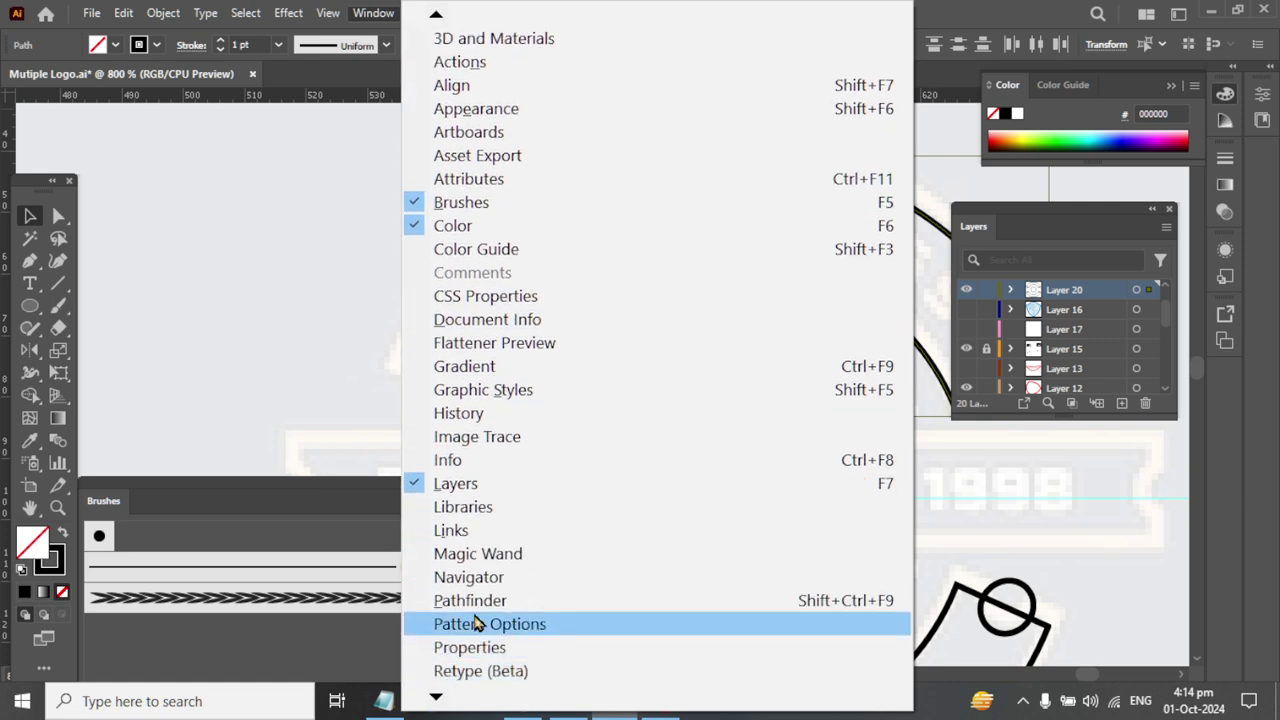
click(481, 598)
click(733, 177)
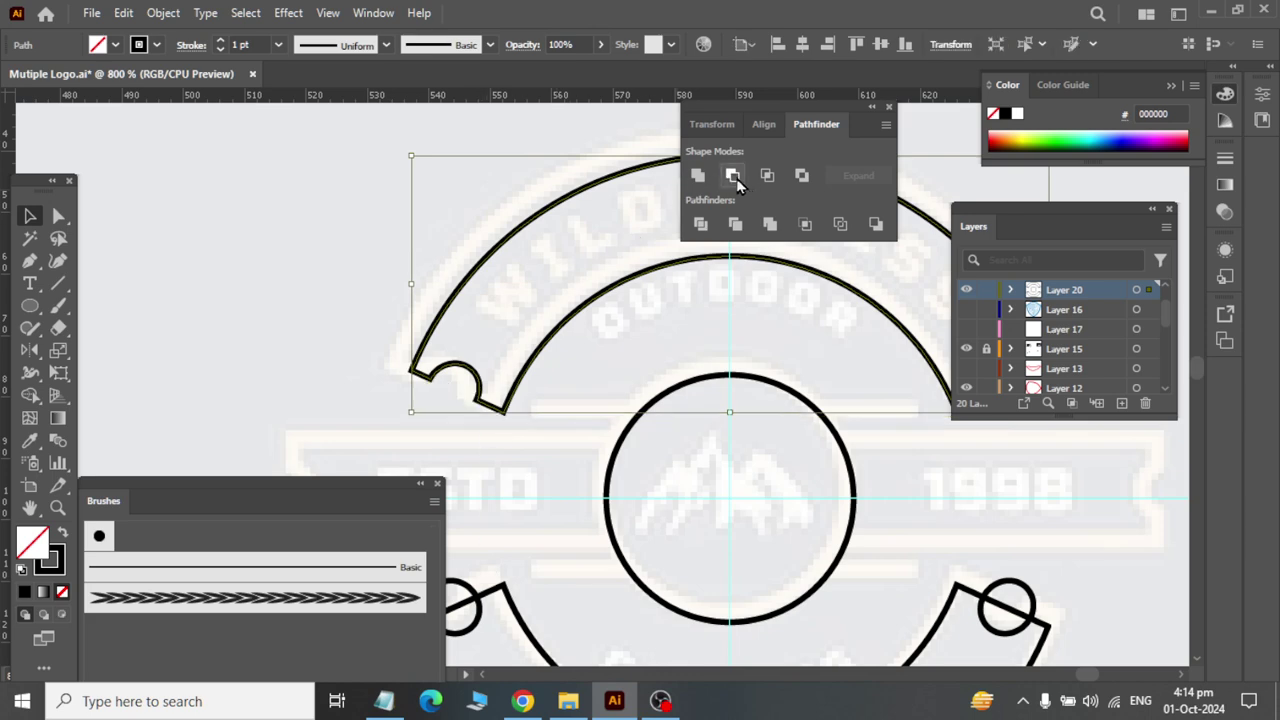
scroll(700, 530, right, 5)
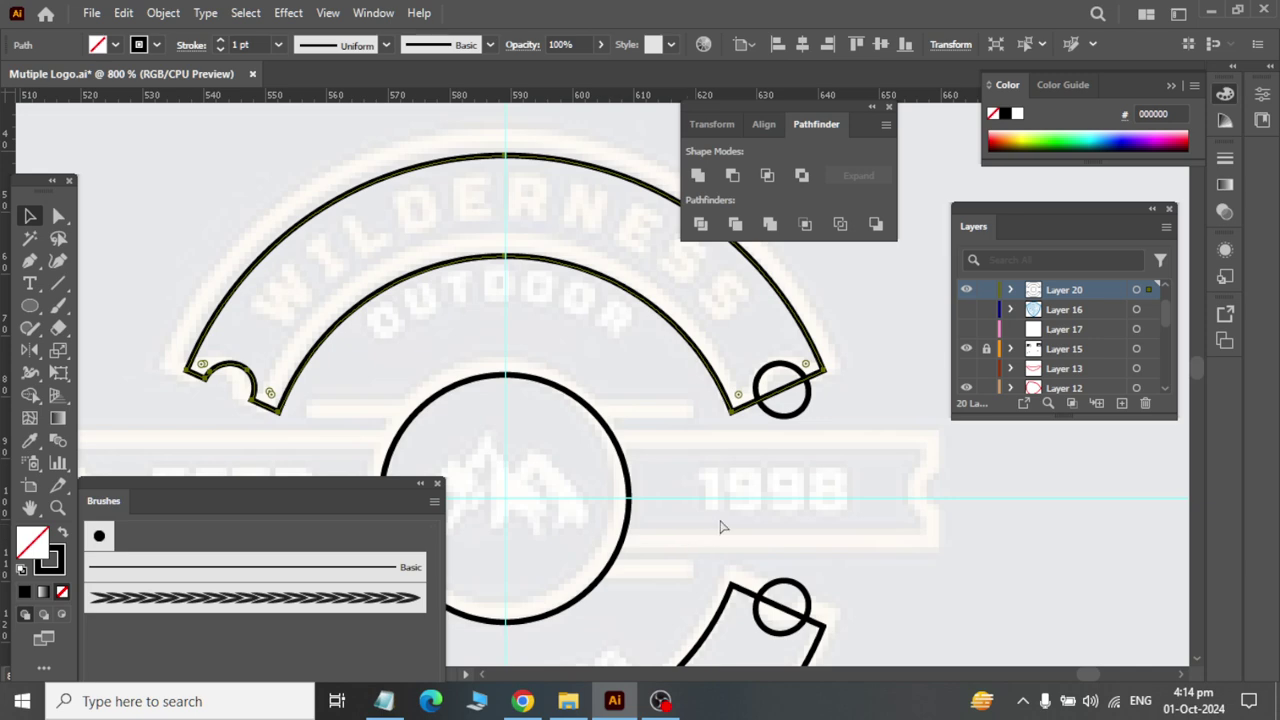
mouse_move(906, 491)
mouse_down()
mouse_move(674, 310)
mouse_move(668, 284)
mouse_up()
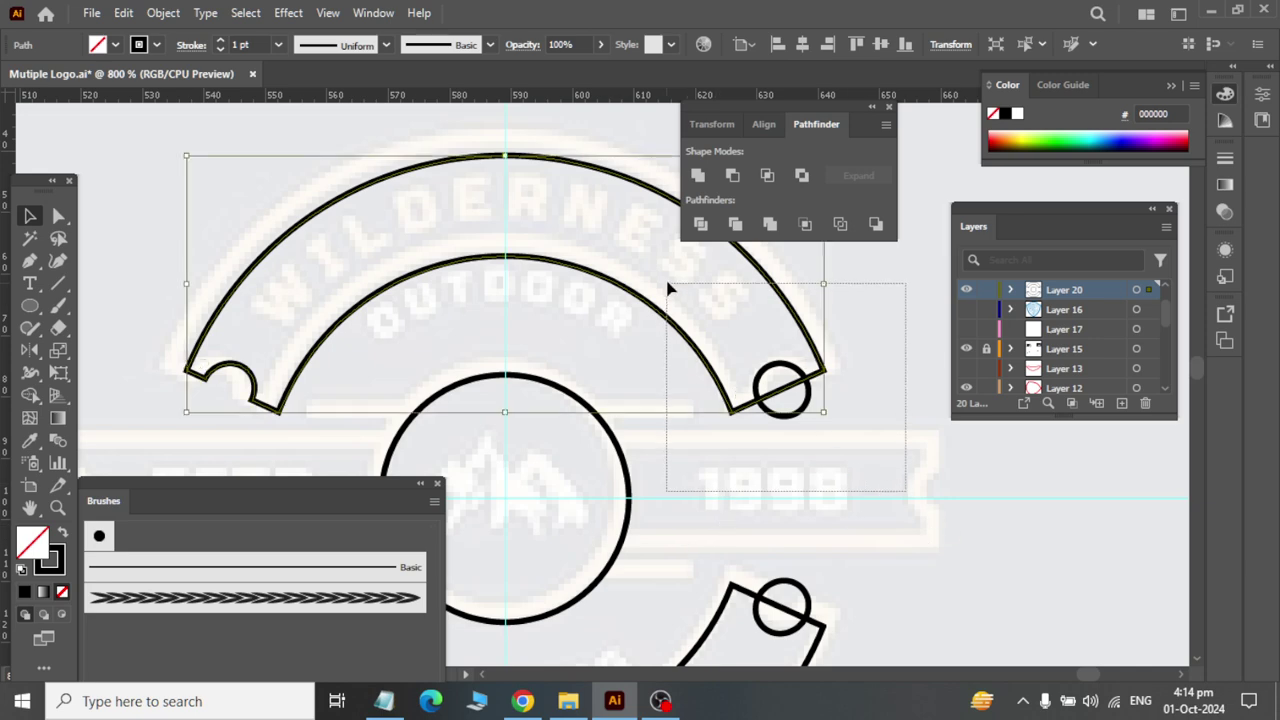
click(733, 177)
Step: Subtract a small circle from the lower arc with Minus Front
scroll(900, 460, down, 3)
scroll(905, 470, down, 3)
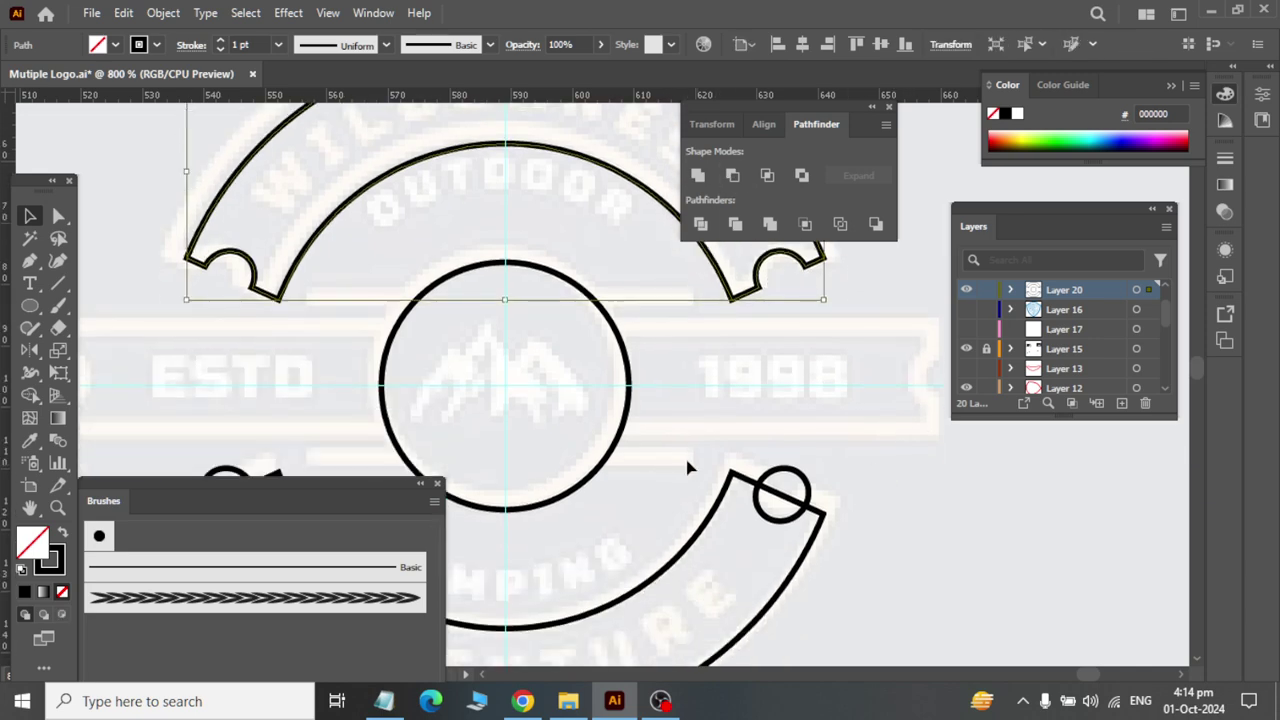
drag(673, 441, 965, 645)
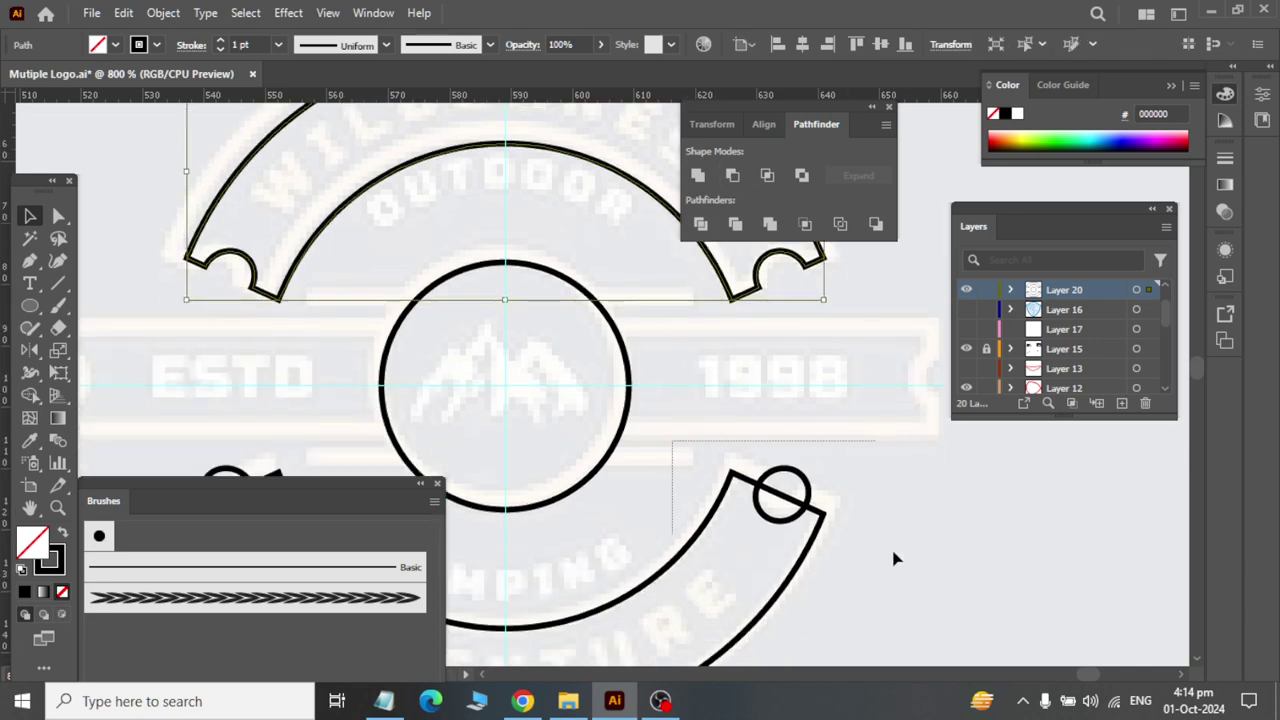
click(732, 175)
scroll(630, 440, up, 3)
scroll(628, 472, up, 5)
Step: Undo a mistaken Minus Front applied to everything and clear the selection
scroll(635, 483, down, 4)
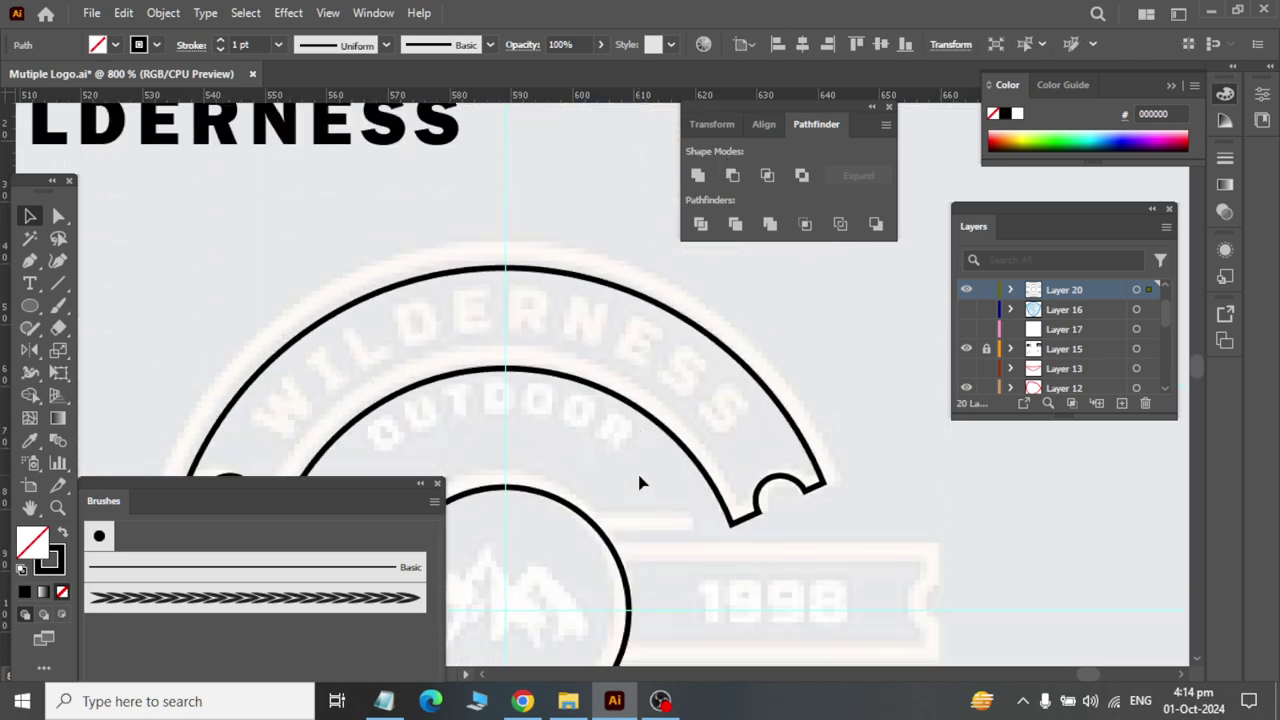
scroll(643, 478, down, 5)
scroll(600, 455, down, 6)
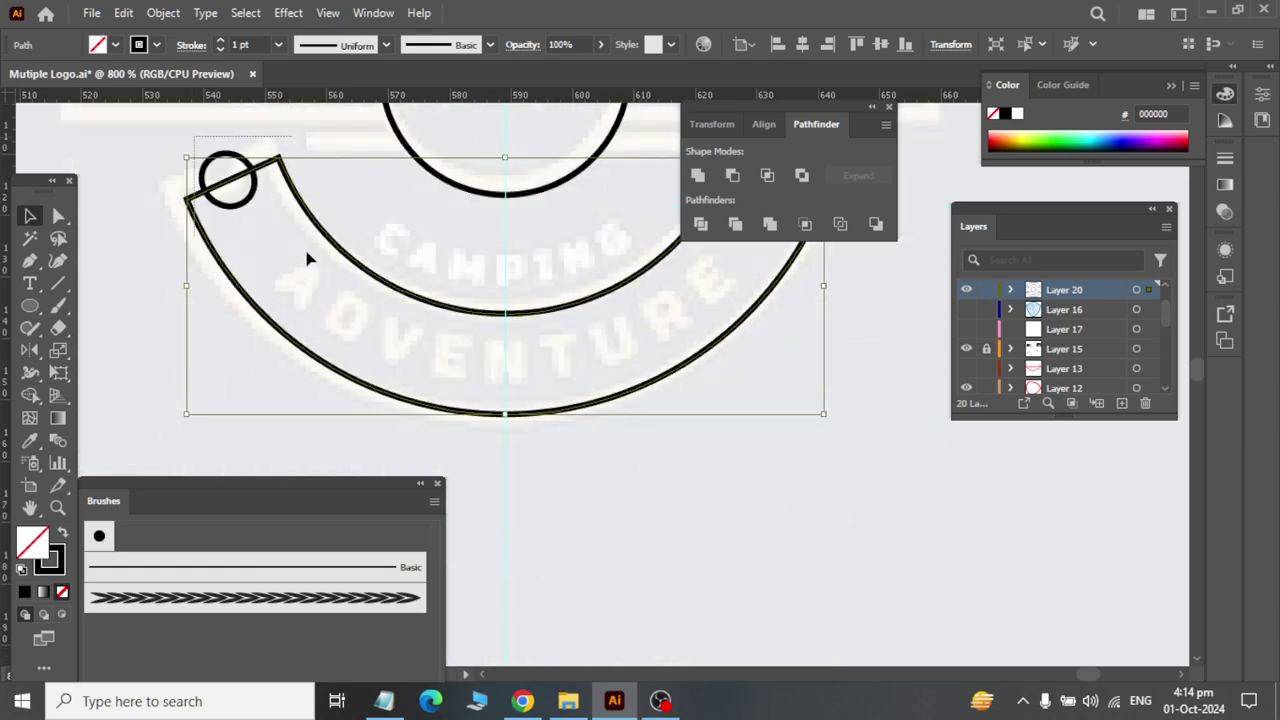
key(ctrl+a)
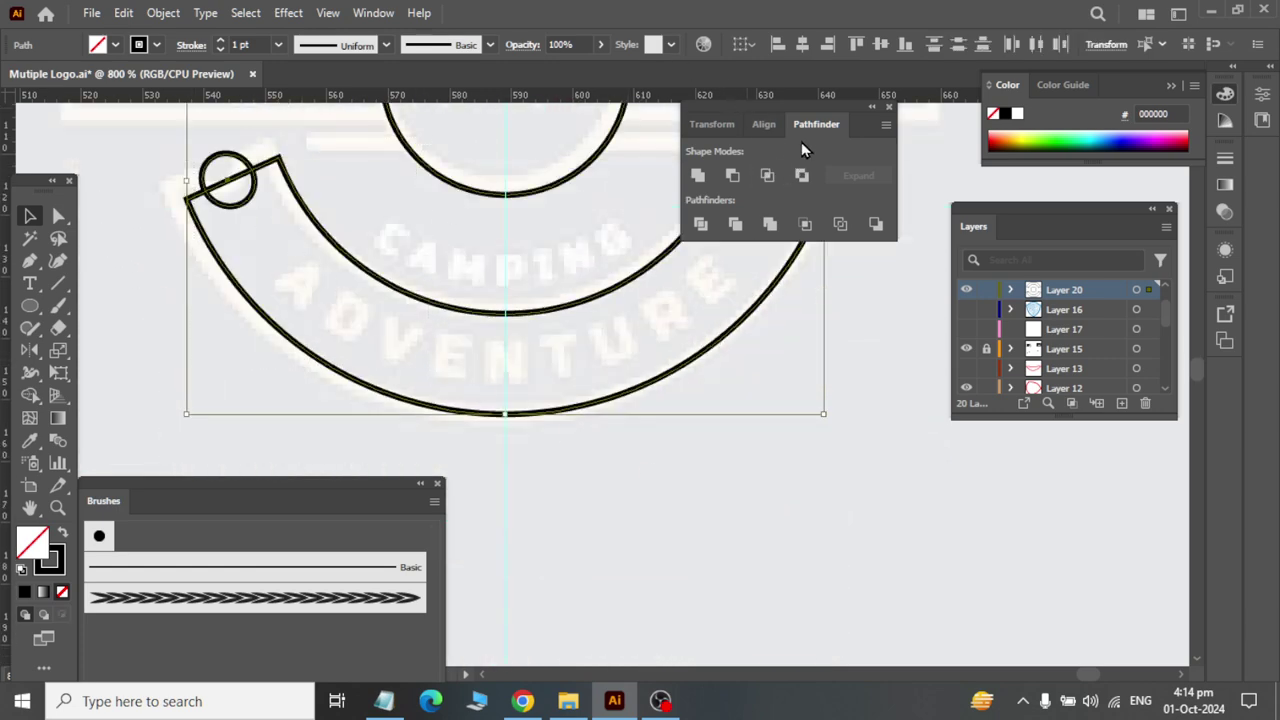
click(735, 177)
key(ctrl+z)
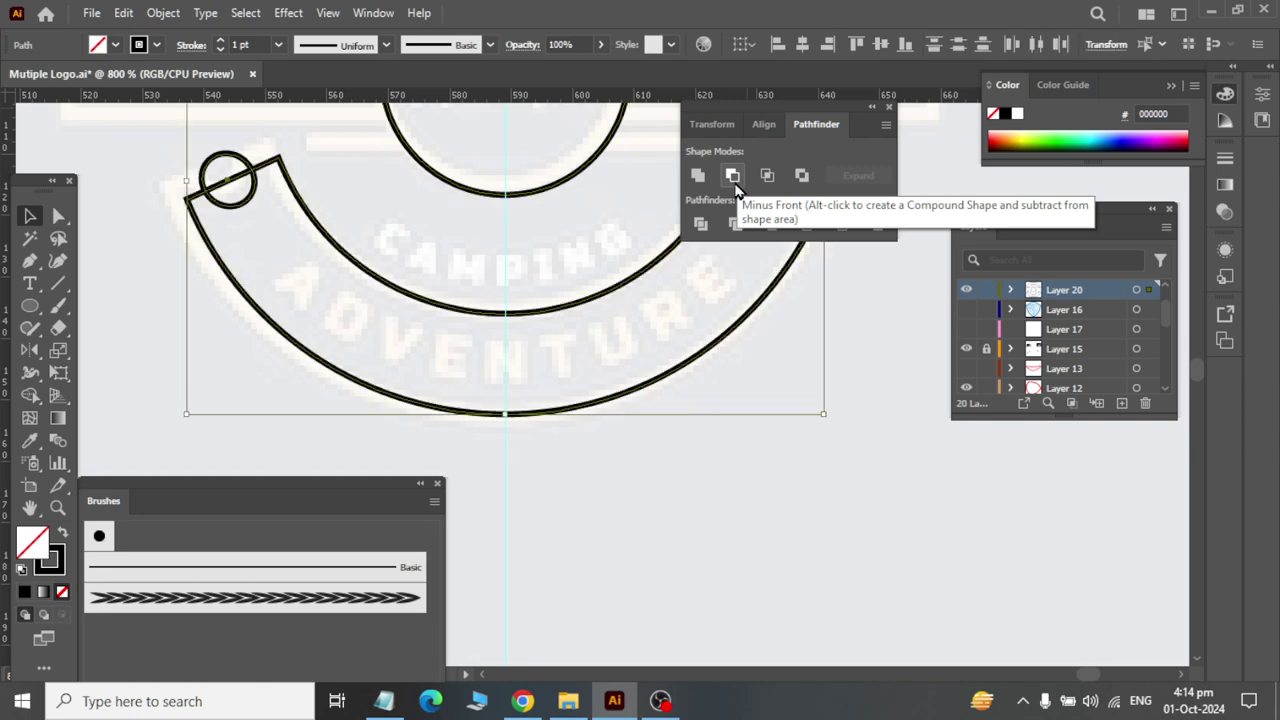
key(ctrl+z)
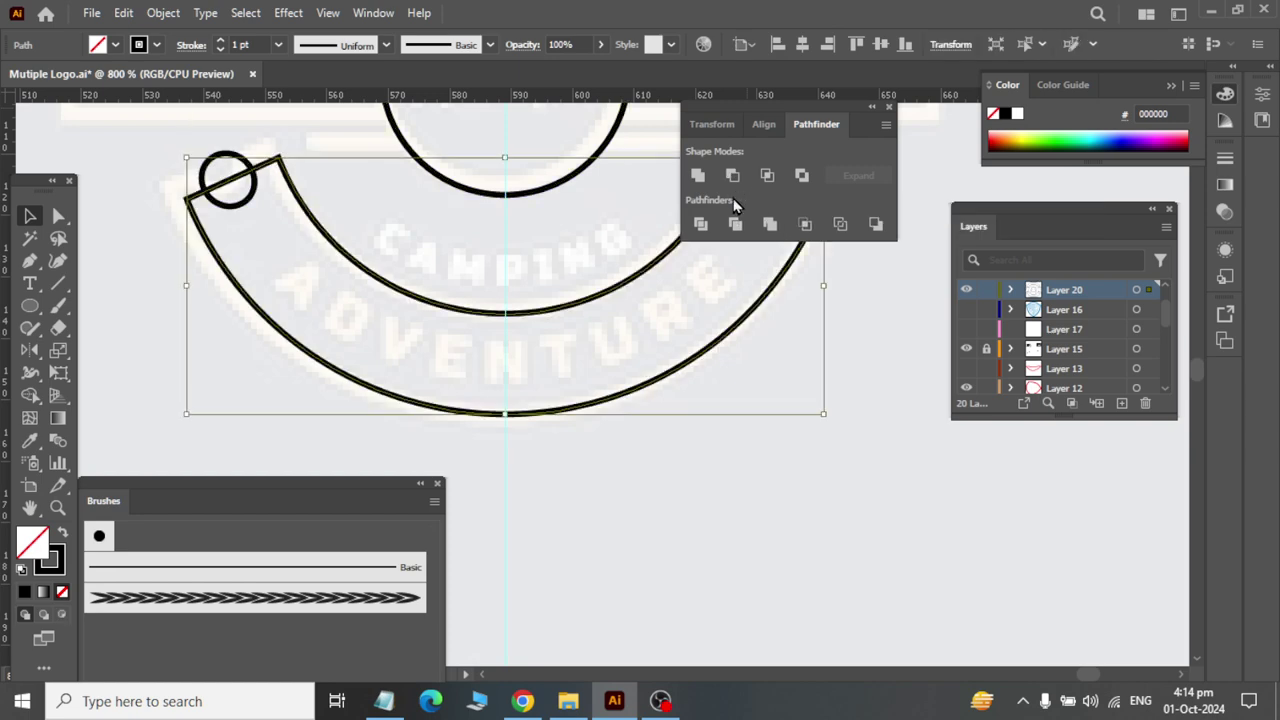
key(ctrl+shift+a)
Step: Cut the right circle from the lower arc, then undo a failed left-end cut
scroll(720, 380, up, 4)
scroll(771, 328, up, 1)
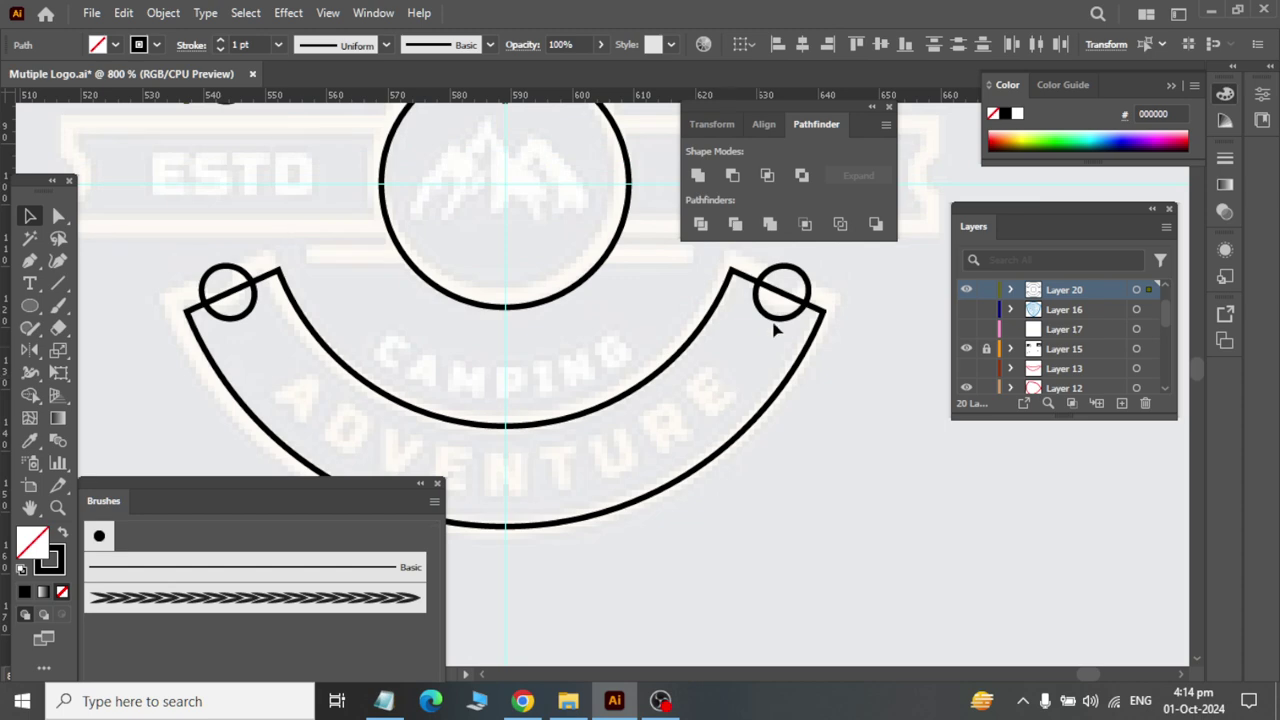
shift+click(733, 390)
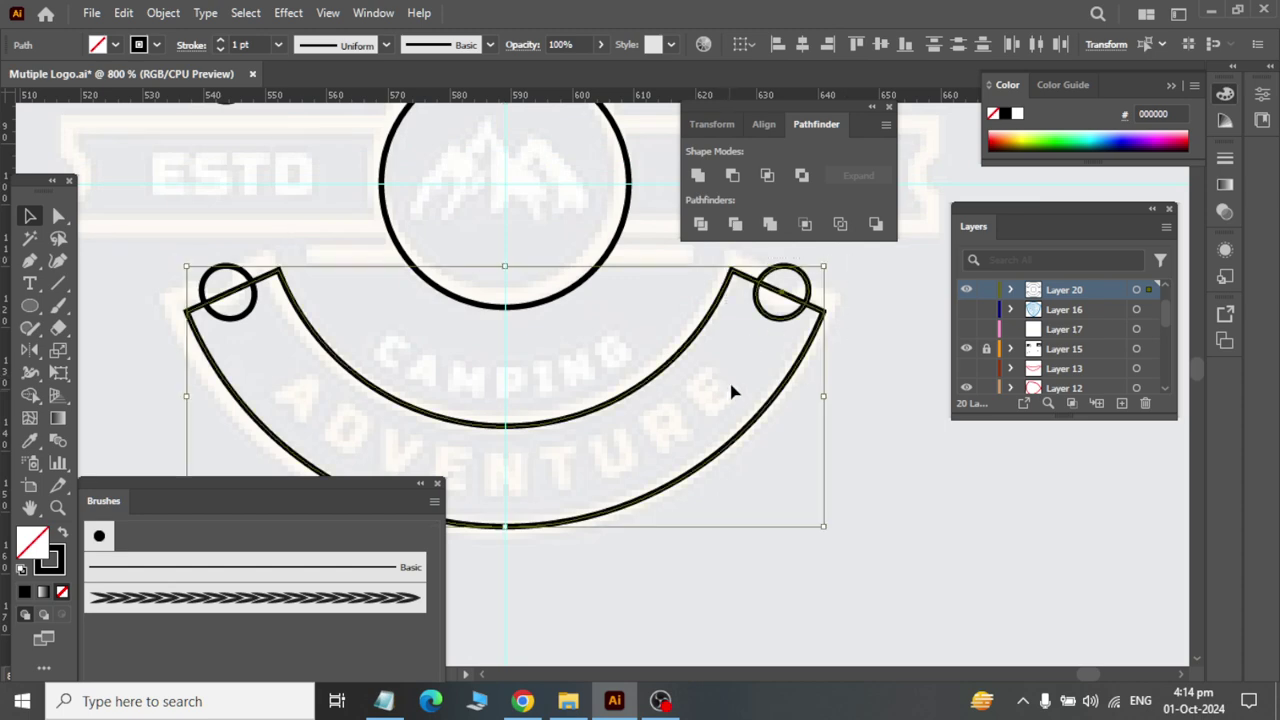
click(732, 176)
drag(184, 234, 300, 378)
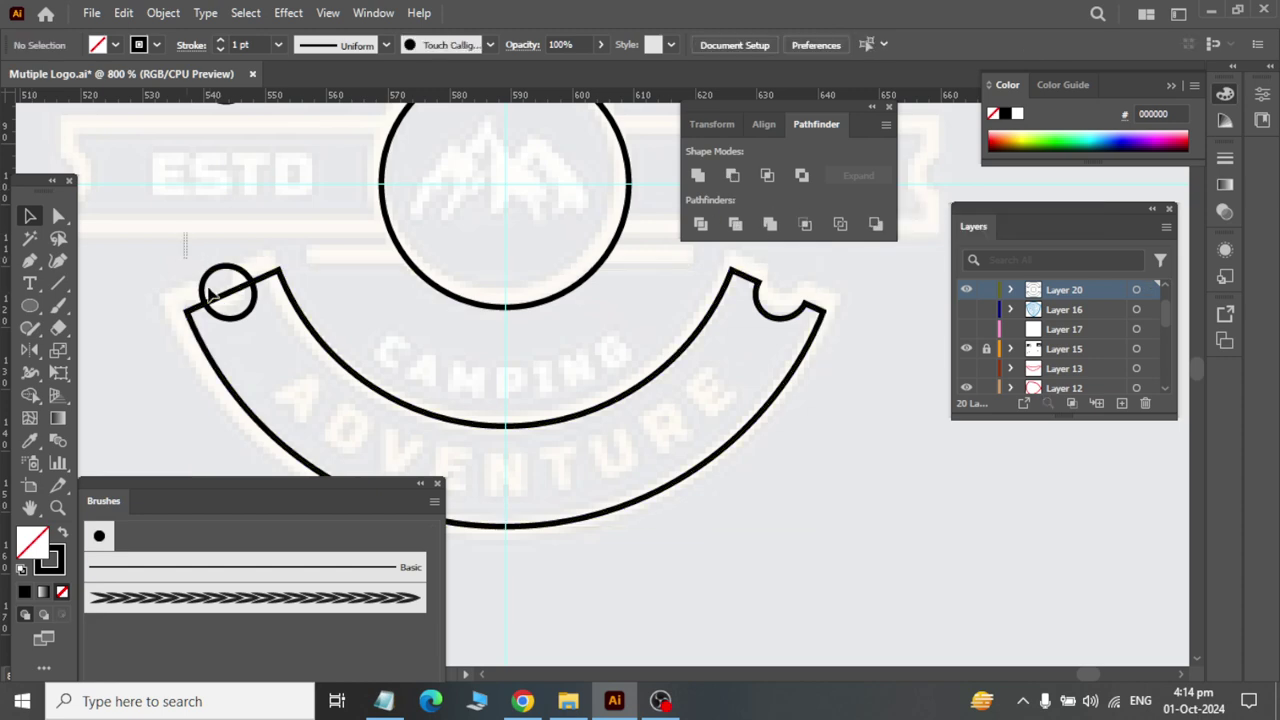
click(732, 175)
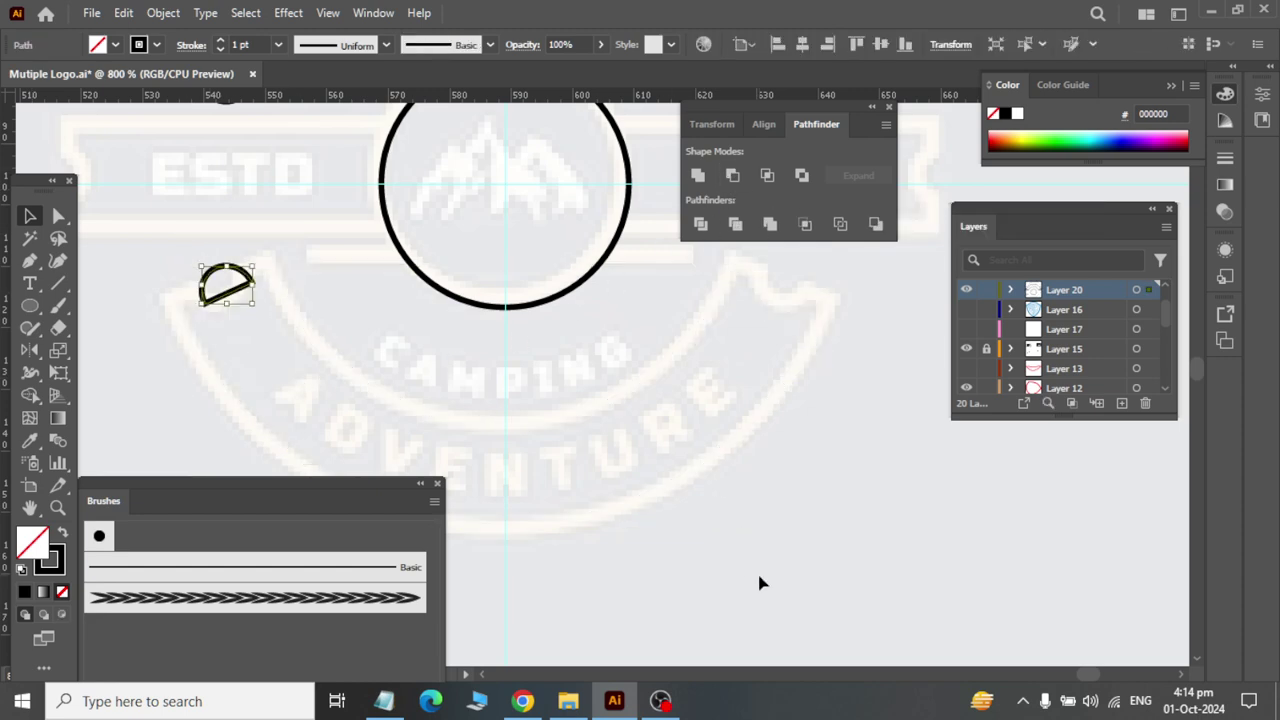
key(ctrl+z)
key(ctrl+z)
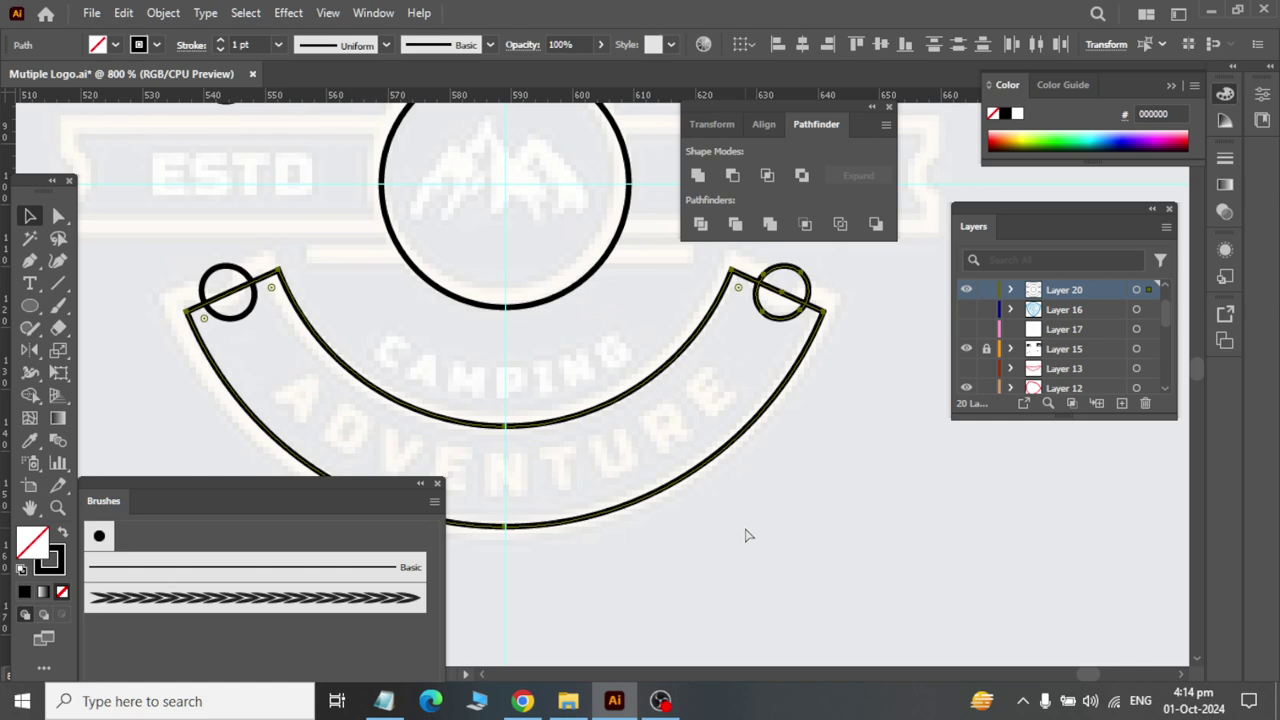
key(ctrl+shift+z)
key(Delete)
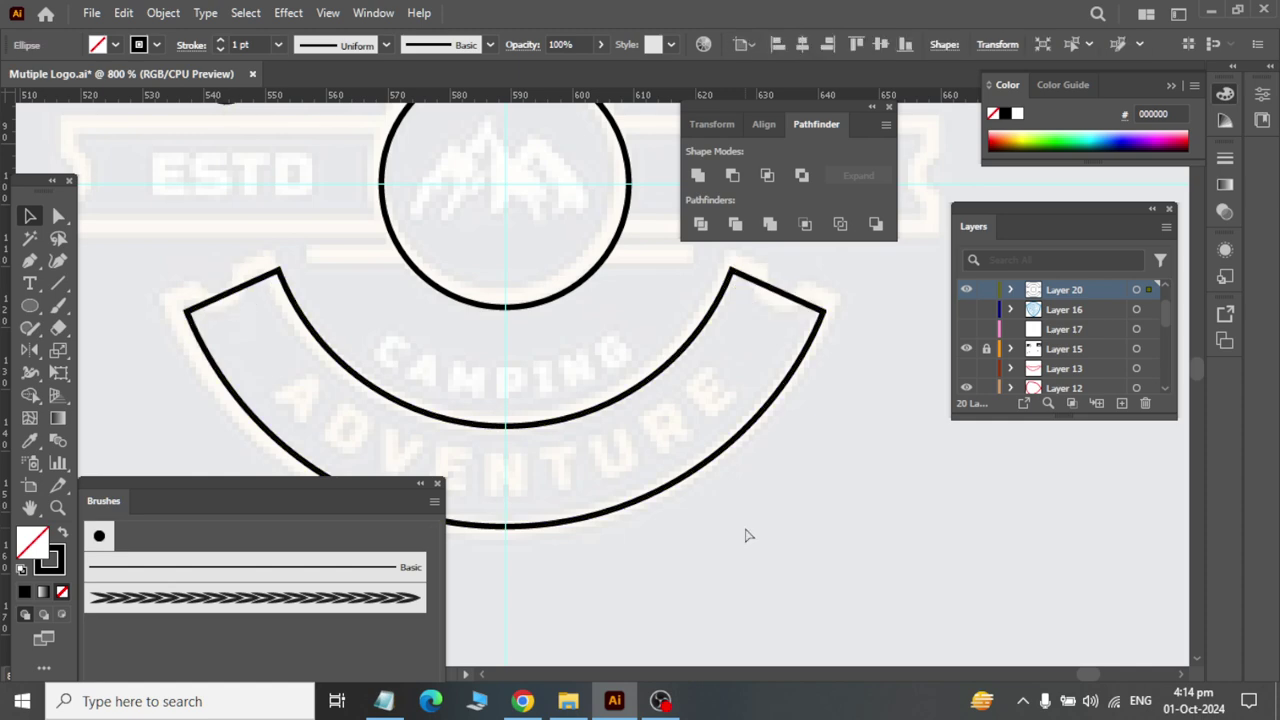
key(ctrl+z)
key(ctrl+z)
click(740, 530)
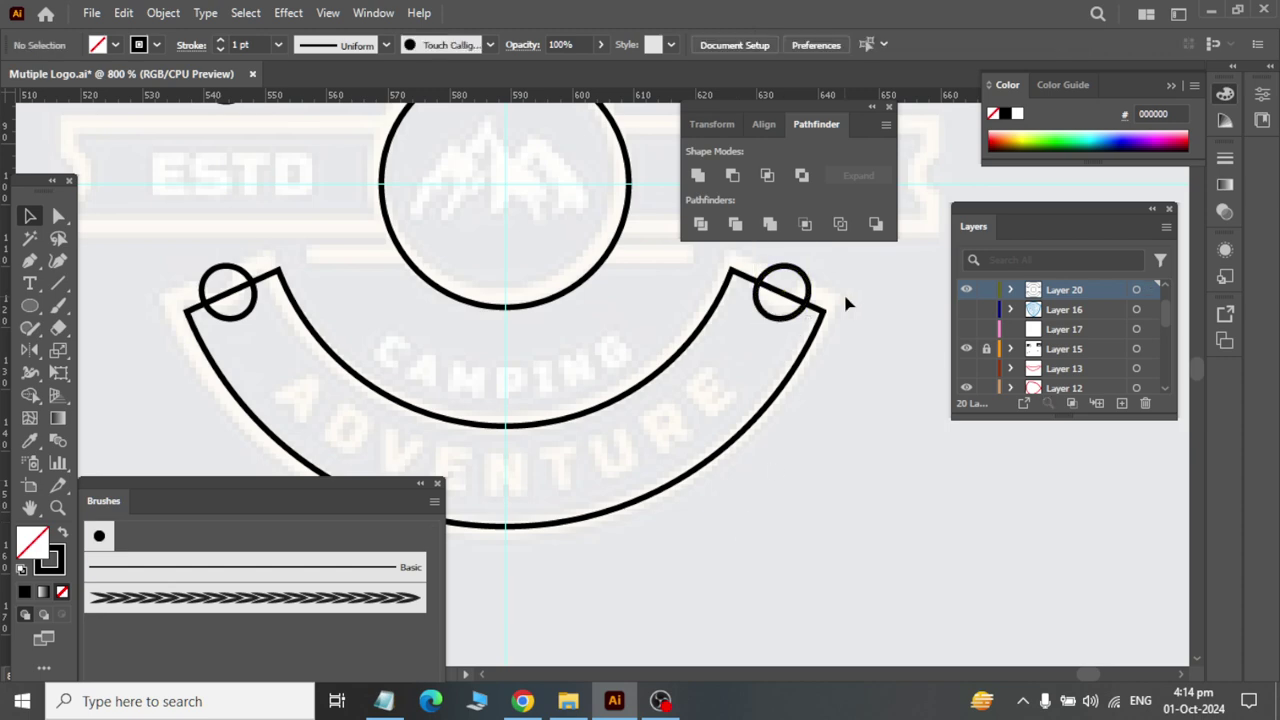
Step: Subtract the right circle from the lower arc's right end, leaving a rounded notch
drag(846, 303, 731, 353)
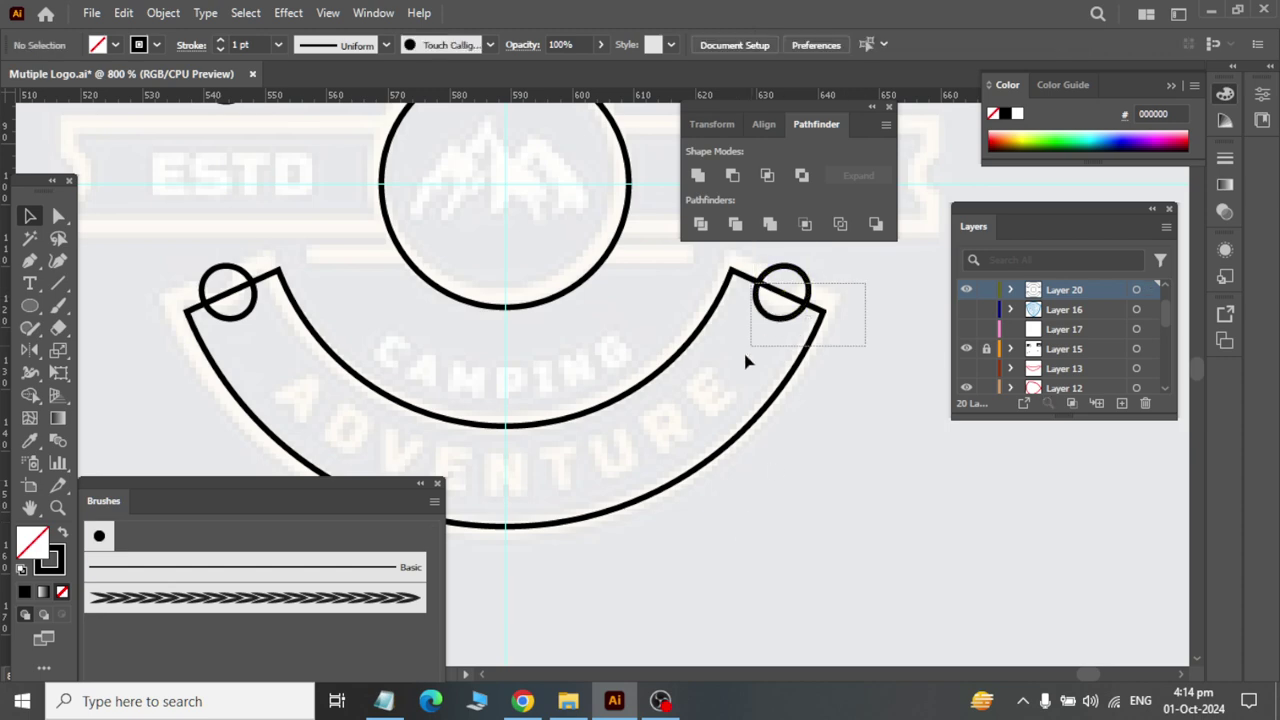
click(731, 178)
click(796, 622)
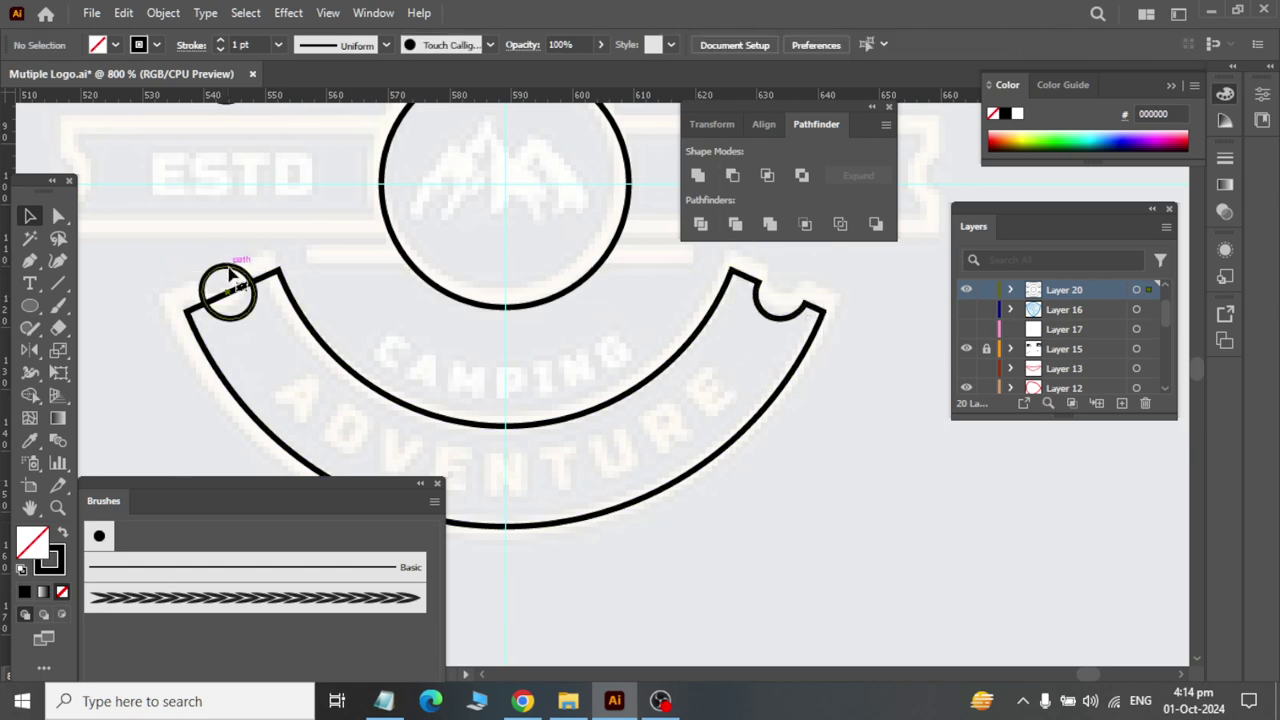
right_click(230, 275)
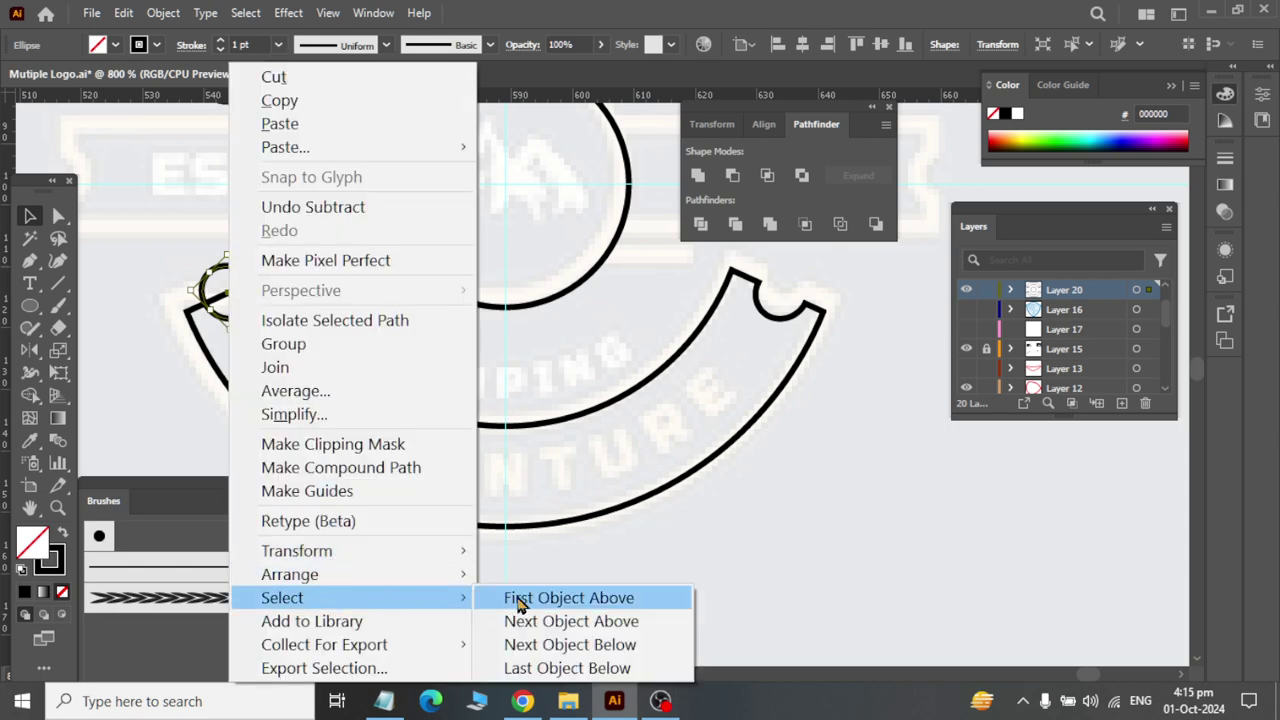
click(520, 597)
Step: Undo a failed left-circle subtraction and reposition the circle on the band's left tip
drag(334, 402, 336, 404)
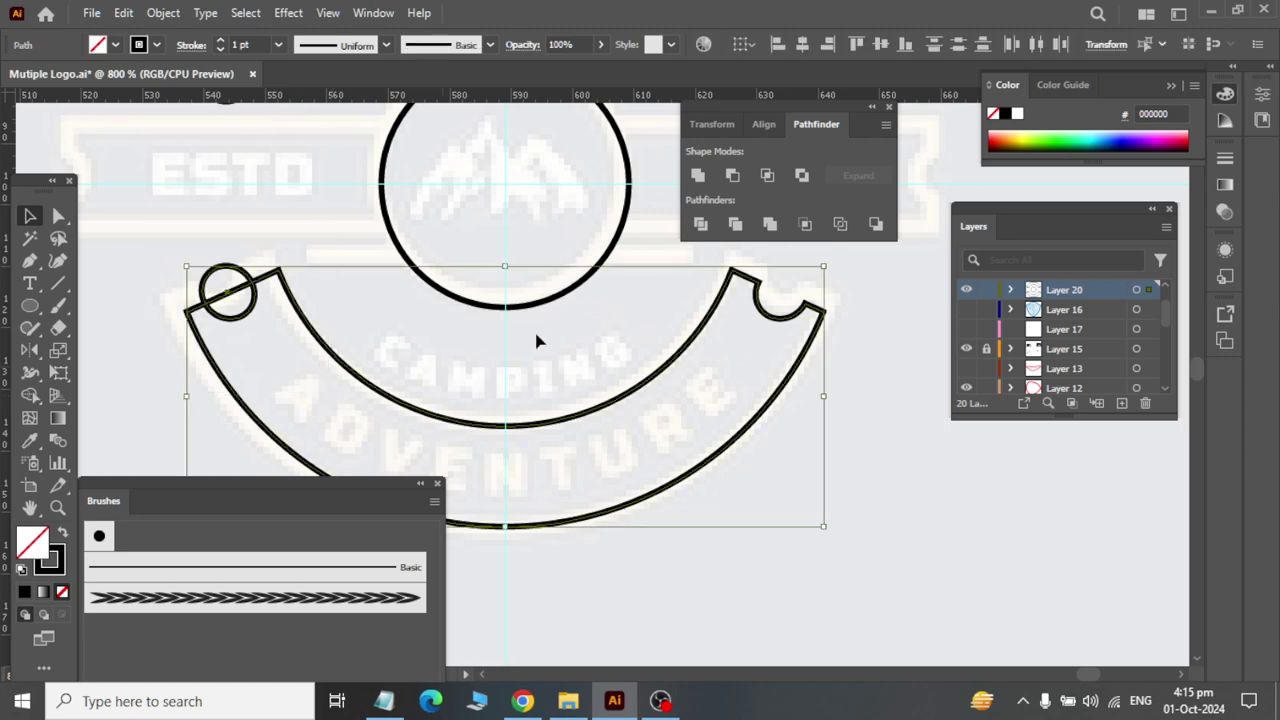
click(733, 176)
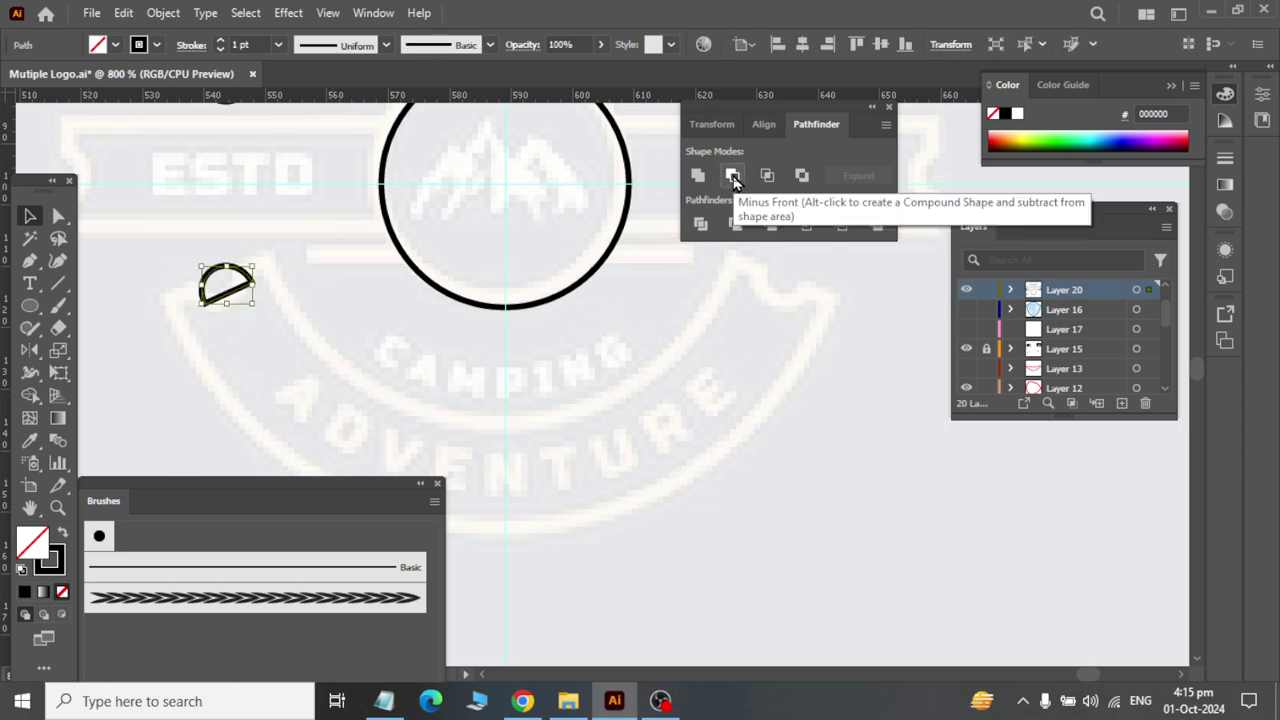
key(ctrl+z)
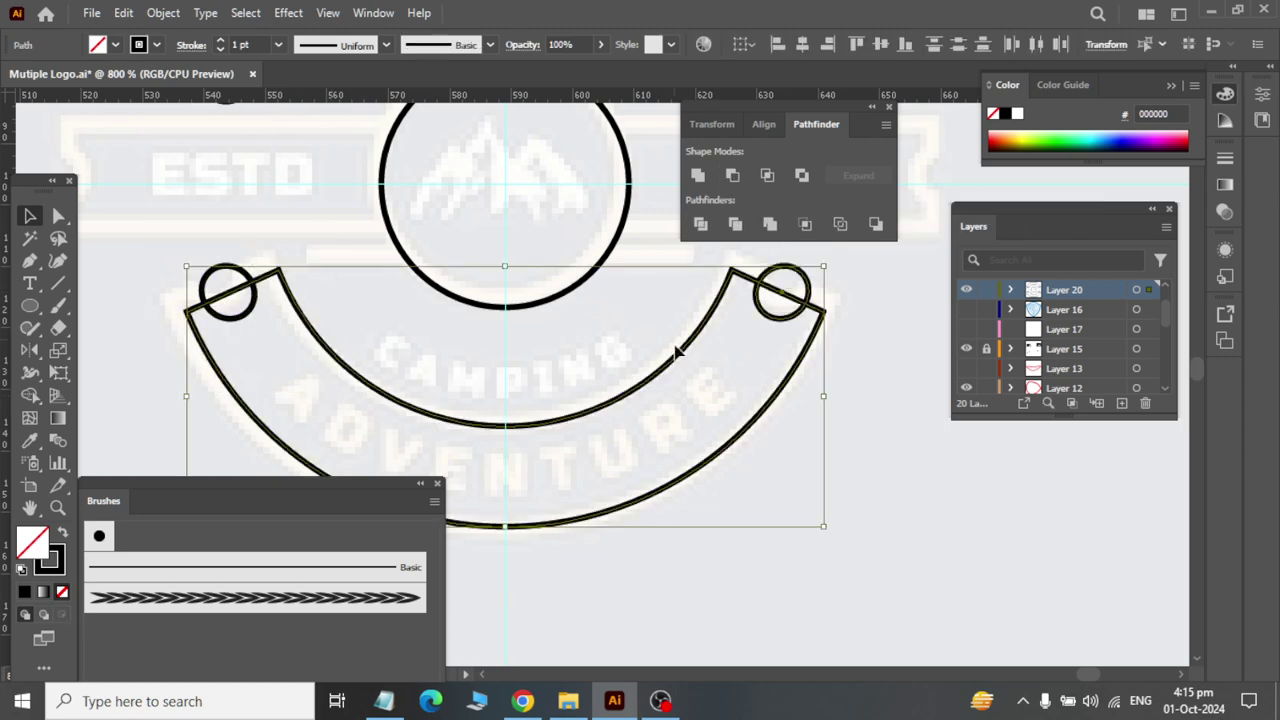
click(866, 428)
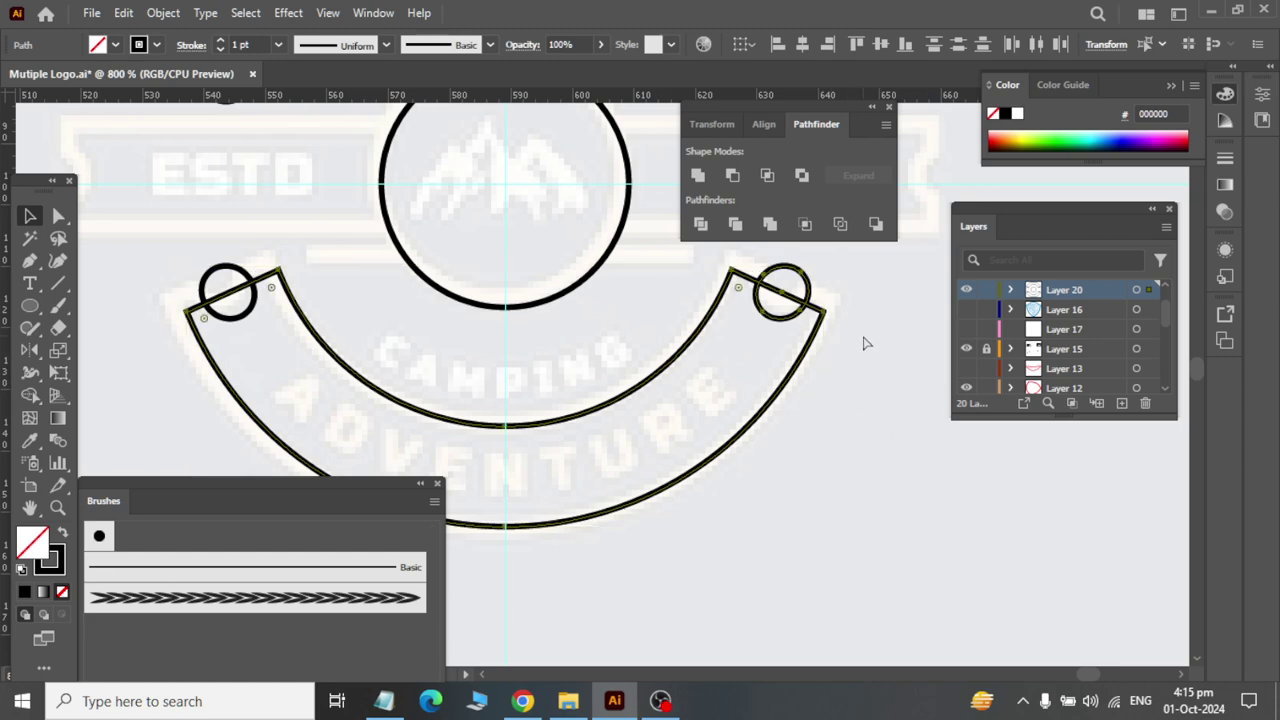
key(ctrl+shift+z)
mouse_move(255, 276)
mouse_down()
mouse_move(237, 257)
mouse_move(240, 288)
mouse_up()
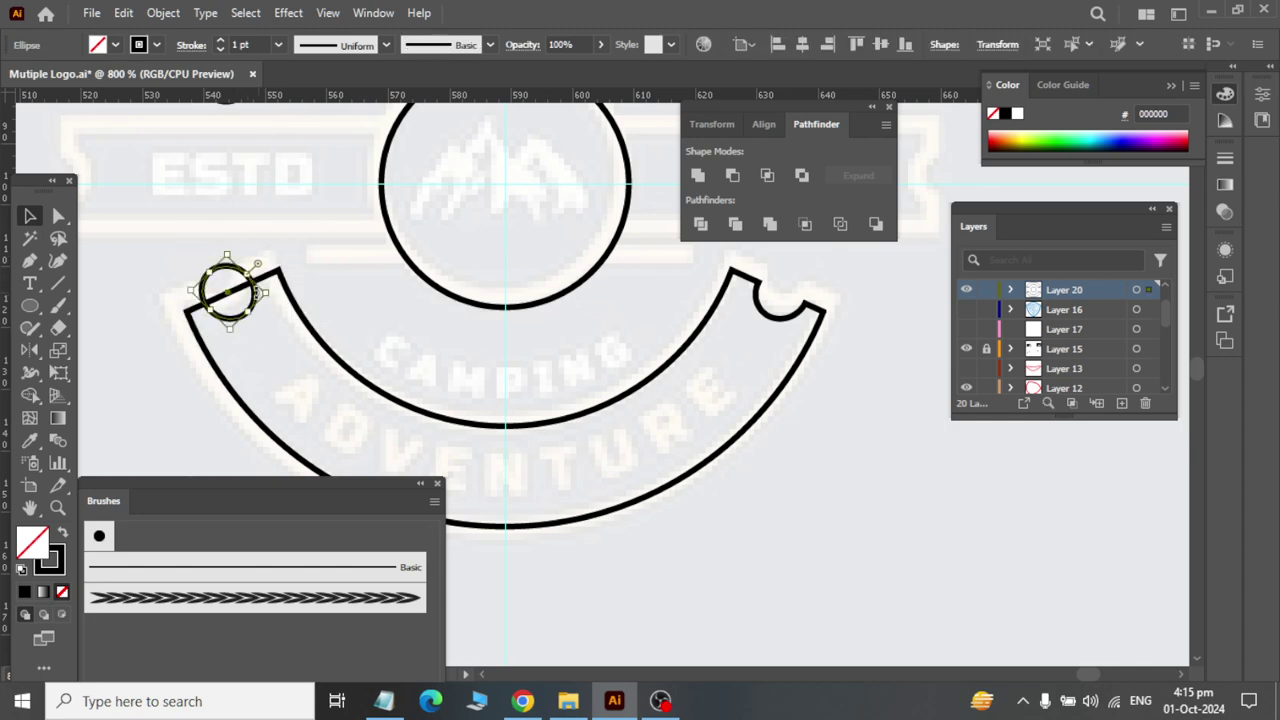
click(300, 325)
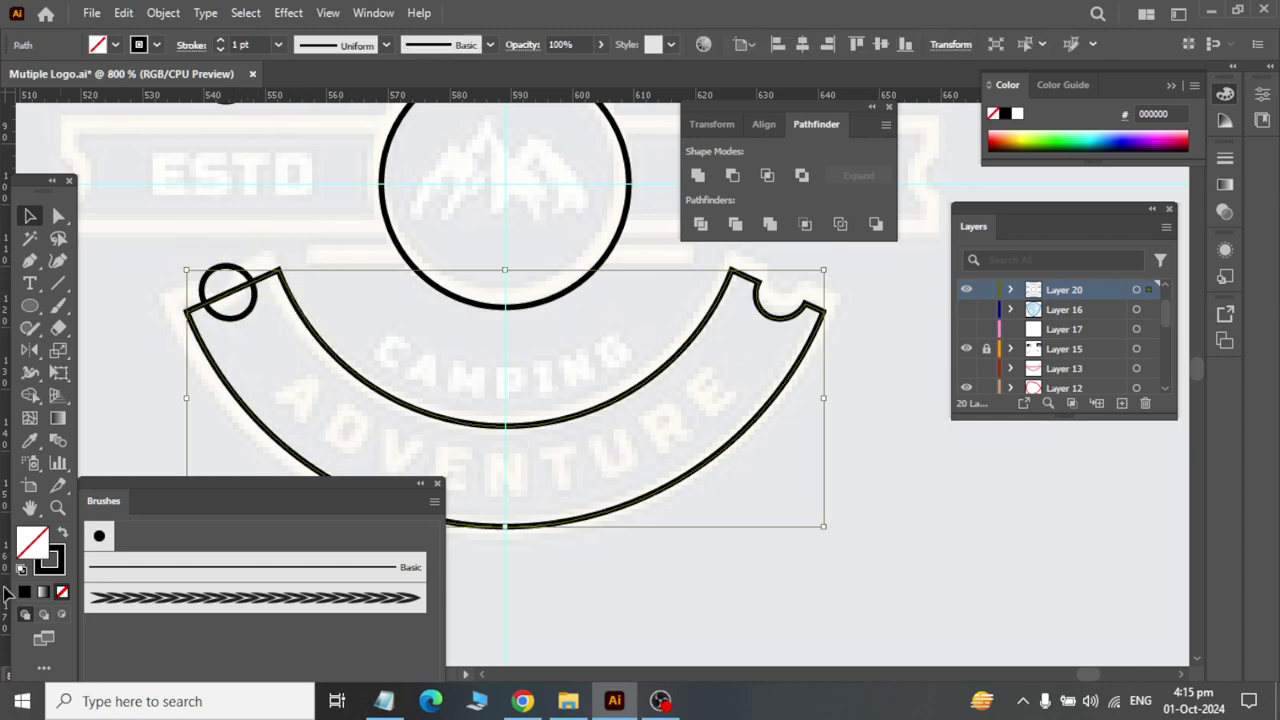
Step: Give the band a test pink fill and bring the left circle to the front
double_click(47, 560)
click(749, 203)
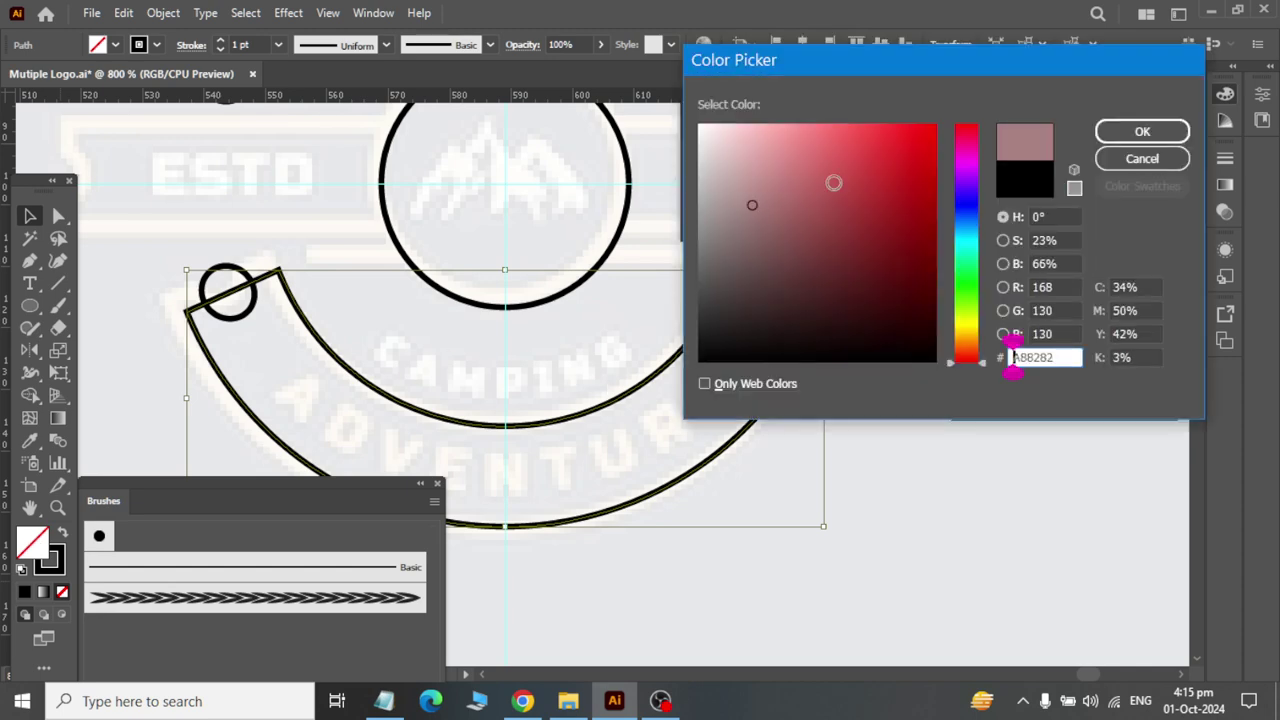
click(1143, 157)
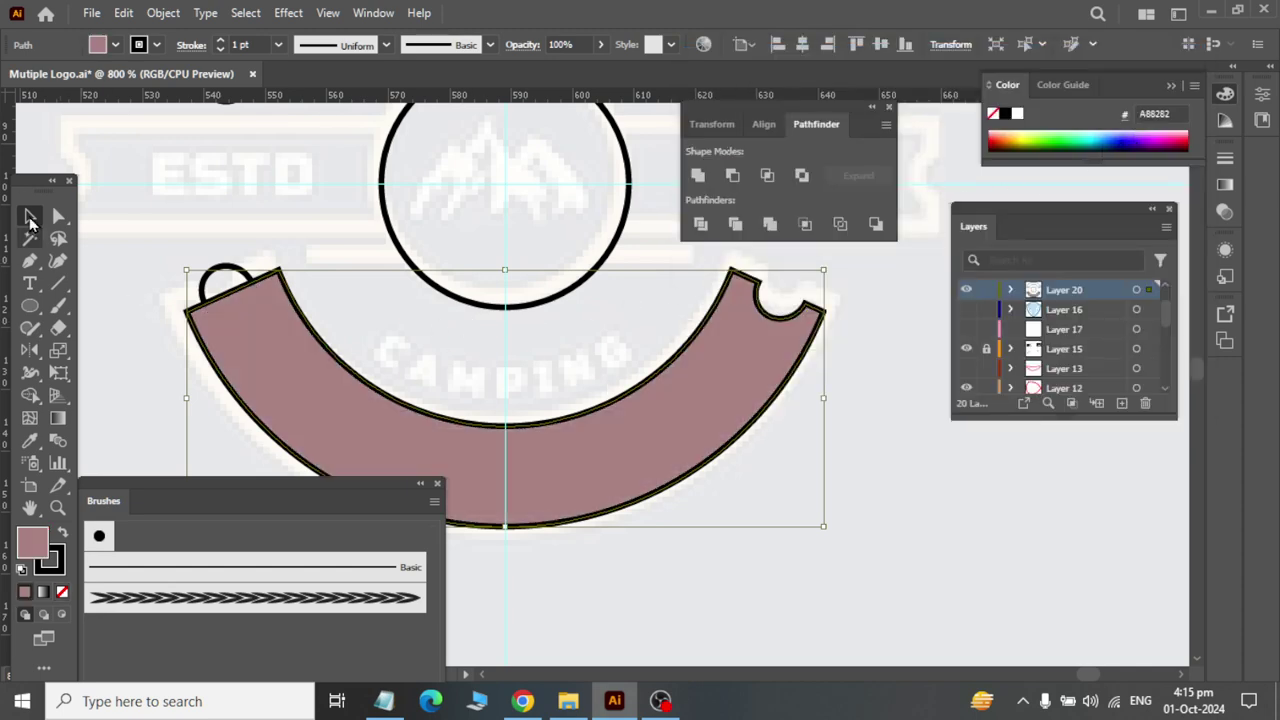
click(236, 270)
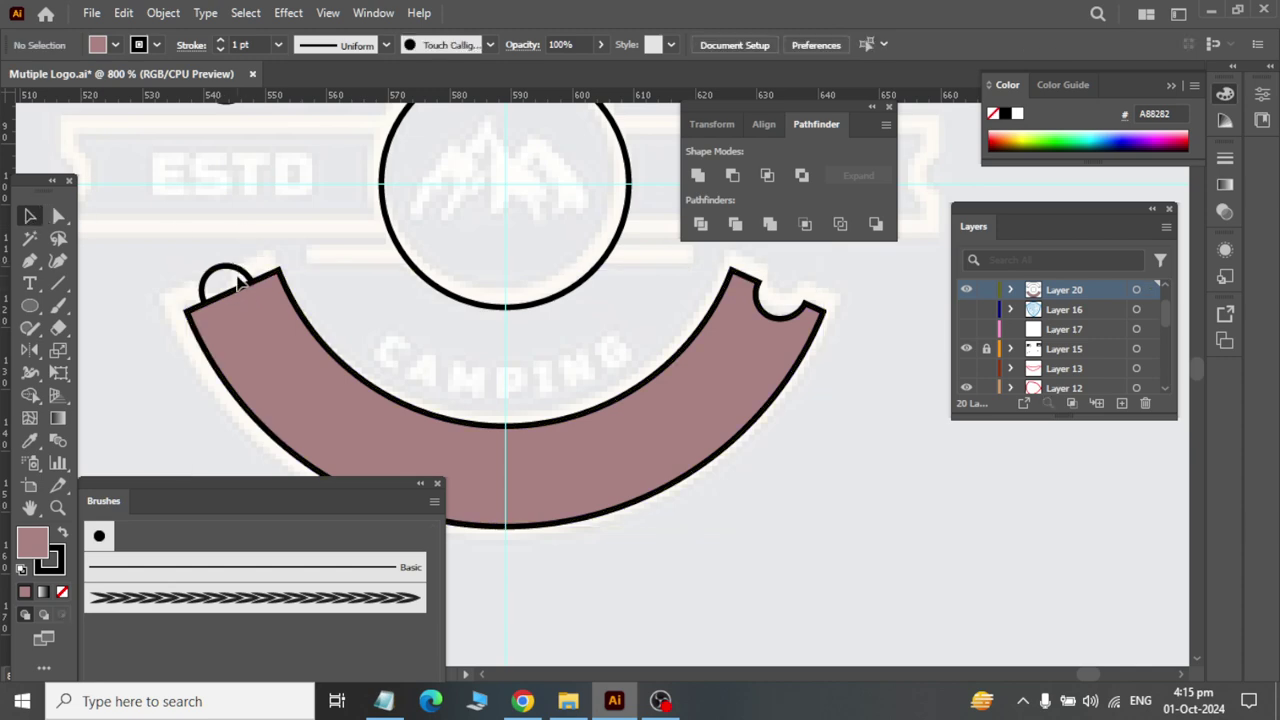
right_click(240, 285)
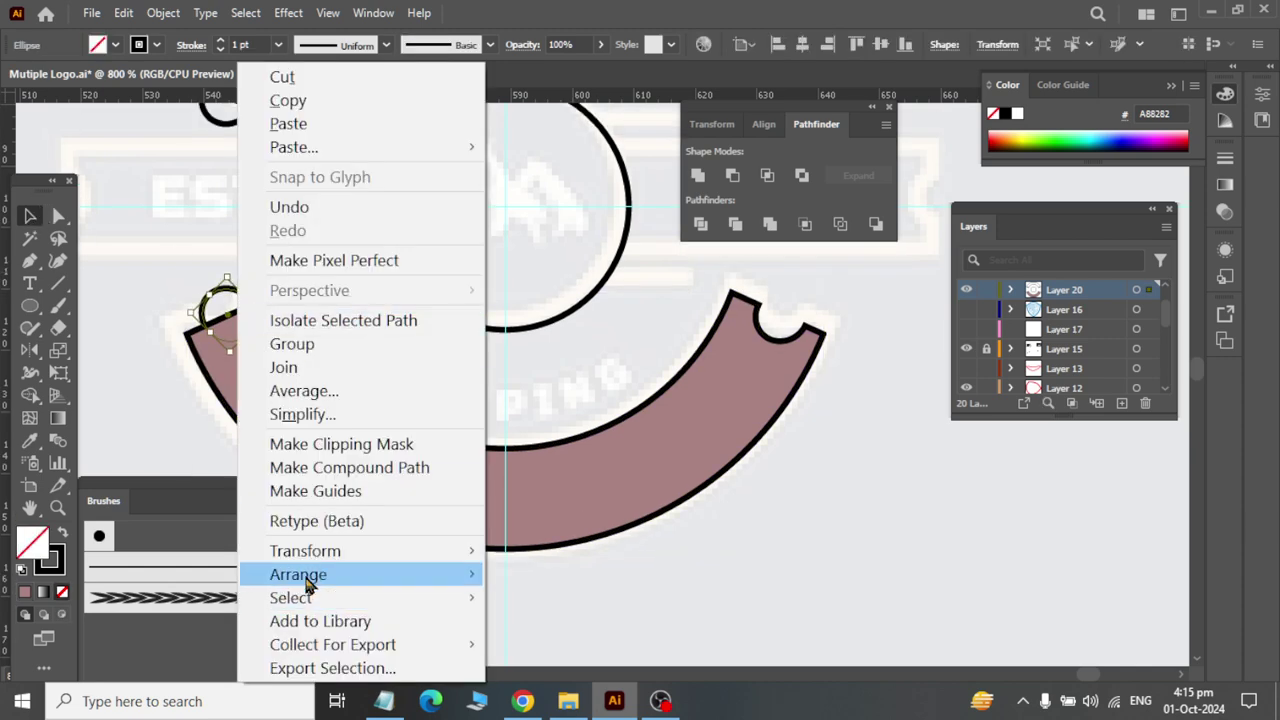
mouse_move(298, 575)
click(571, 575)
Step: Set the band's fill to None and subtract the left circle to notch its end
drag(536, 394, 587, 593)
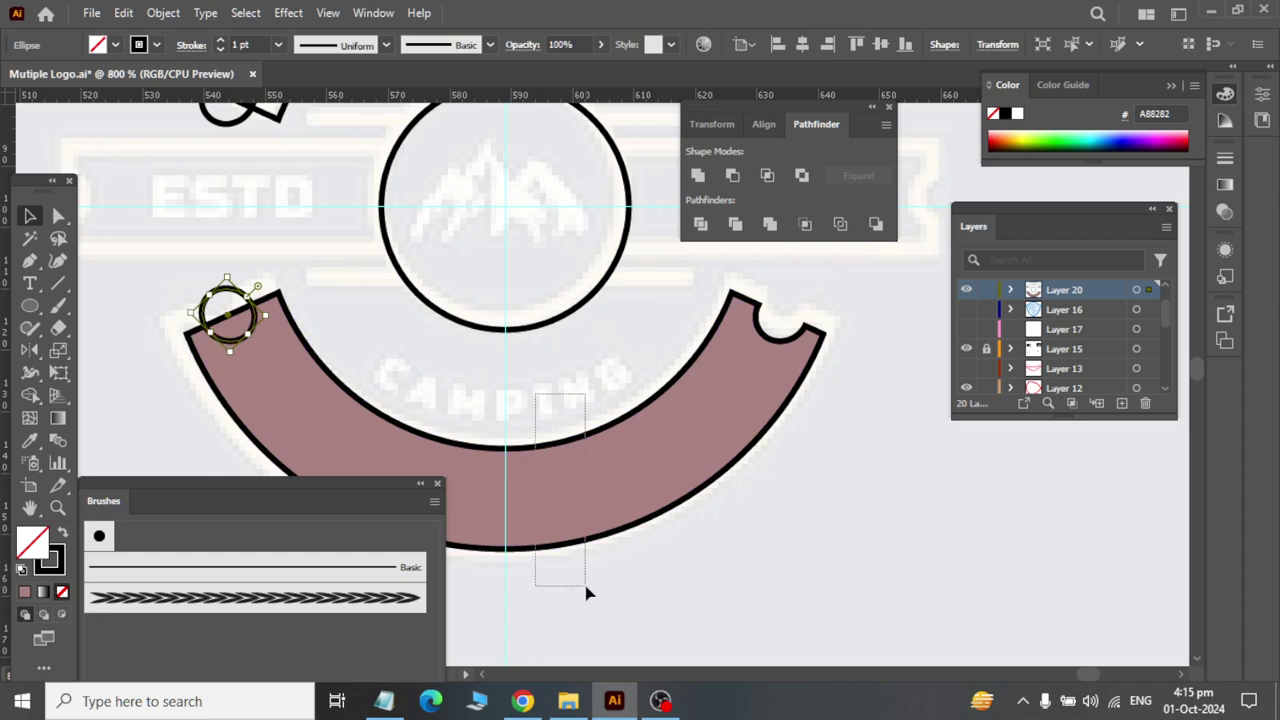
click(113, 44)
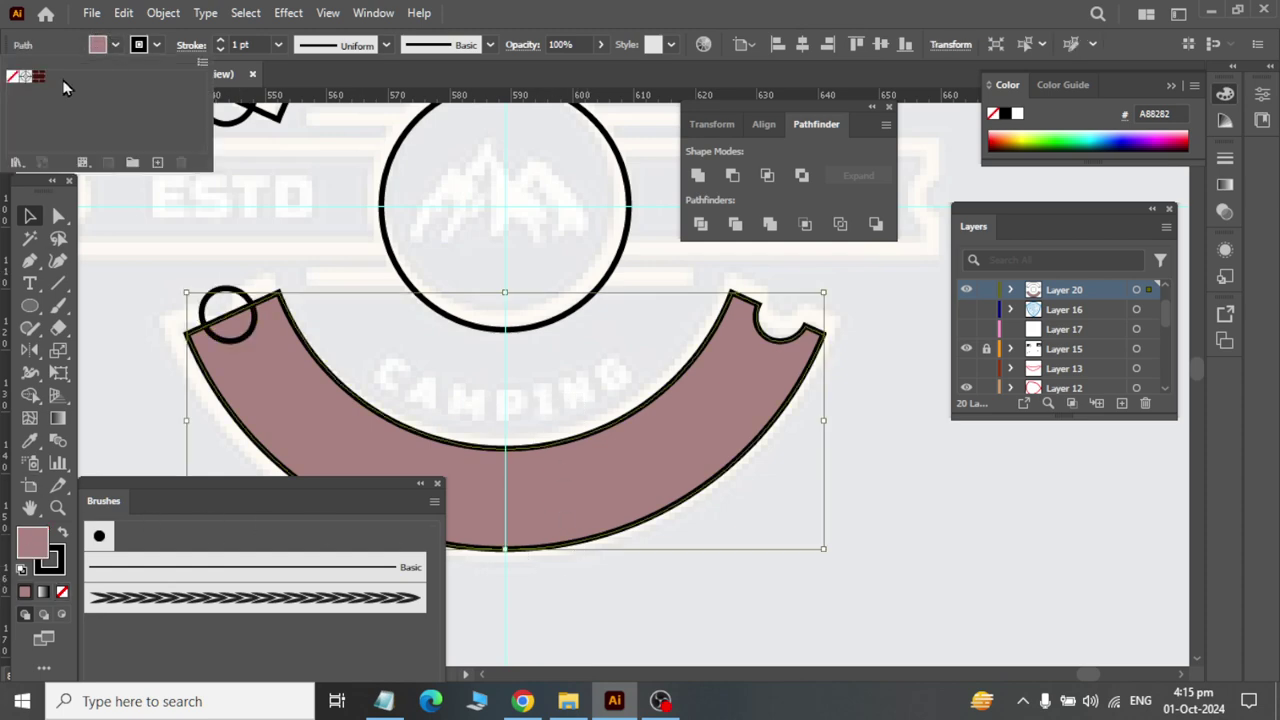
click(14, 78)
drag(171, 293, 366, 428)
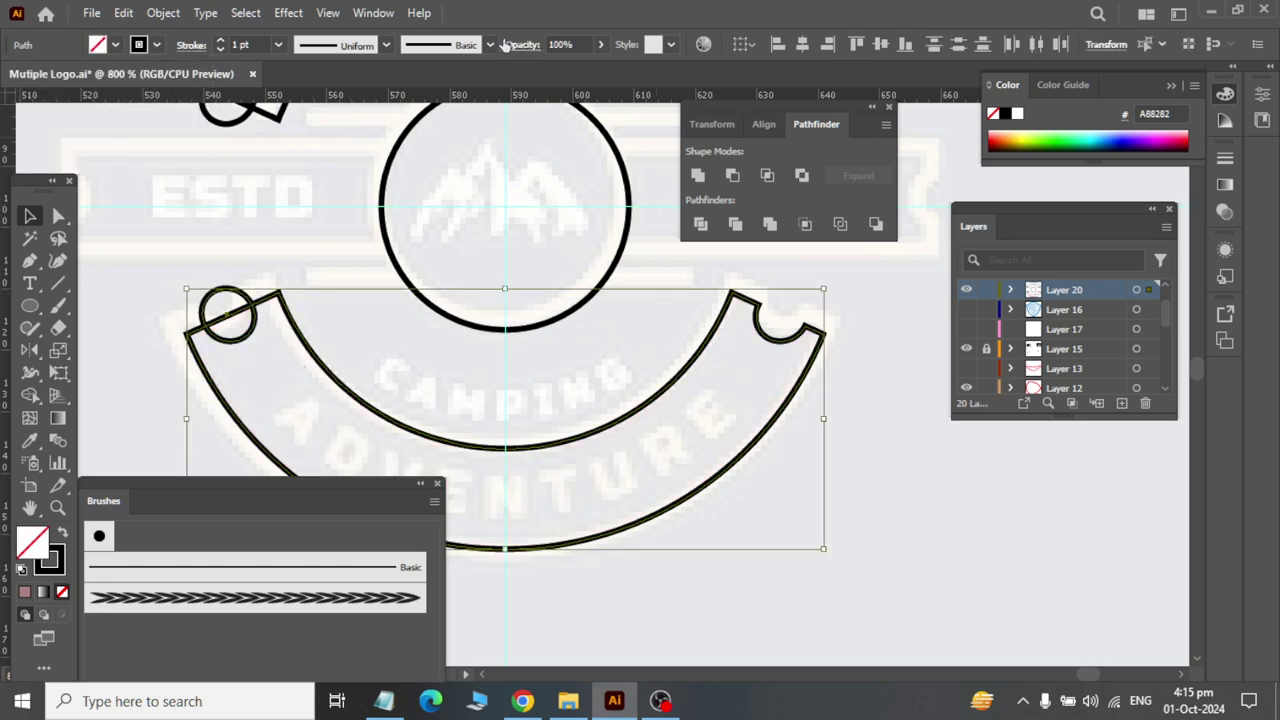
click(732, 176)
Step: Undo an accidental alignment and subtract the right circle from the upper arc
click(174, 207)
key(ctrl+minus)
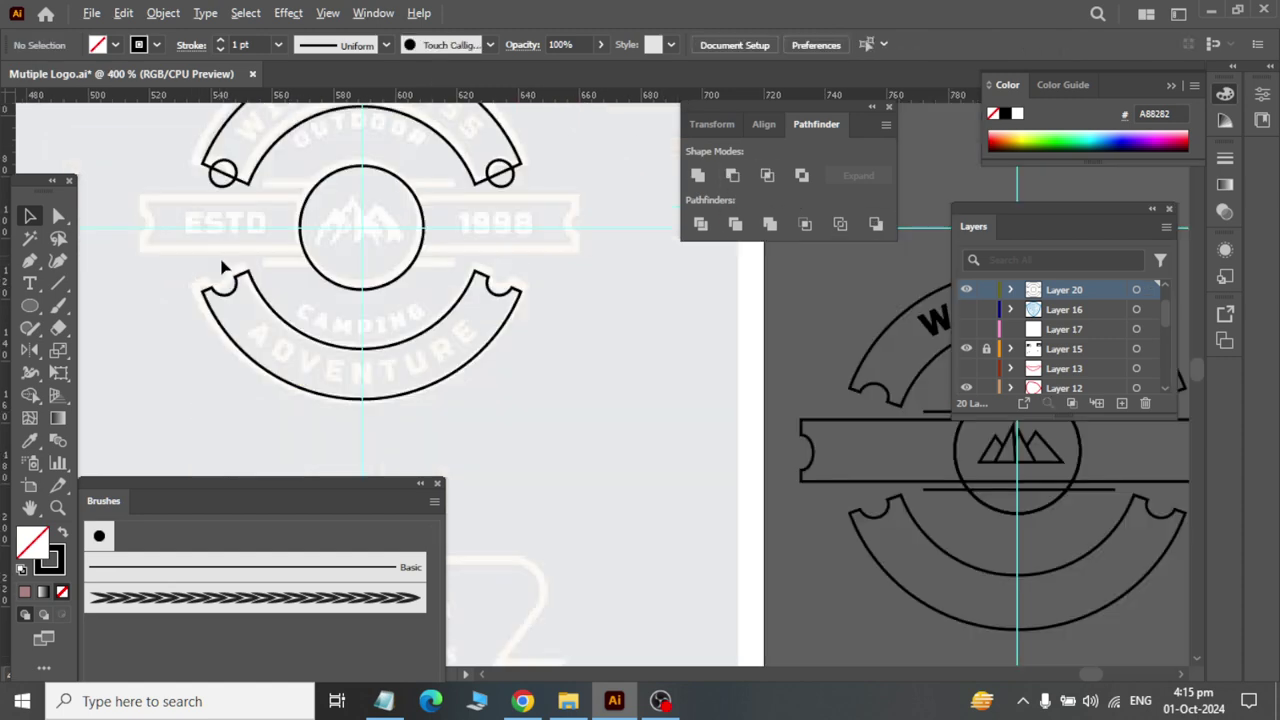
scroll(300, 285, up, 3)
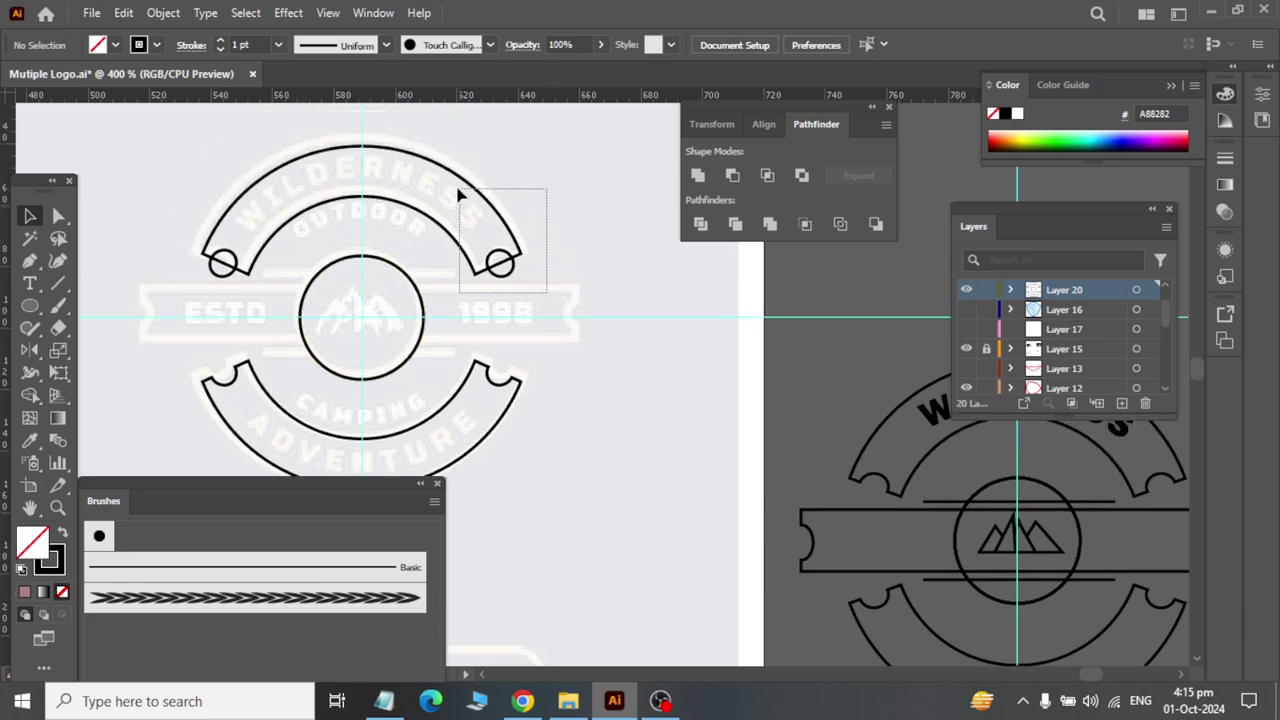
click(455, 186)
click(778, 44)
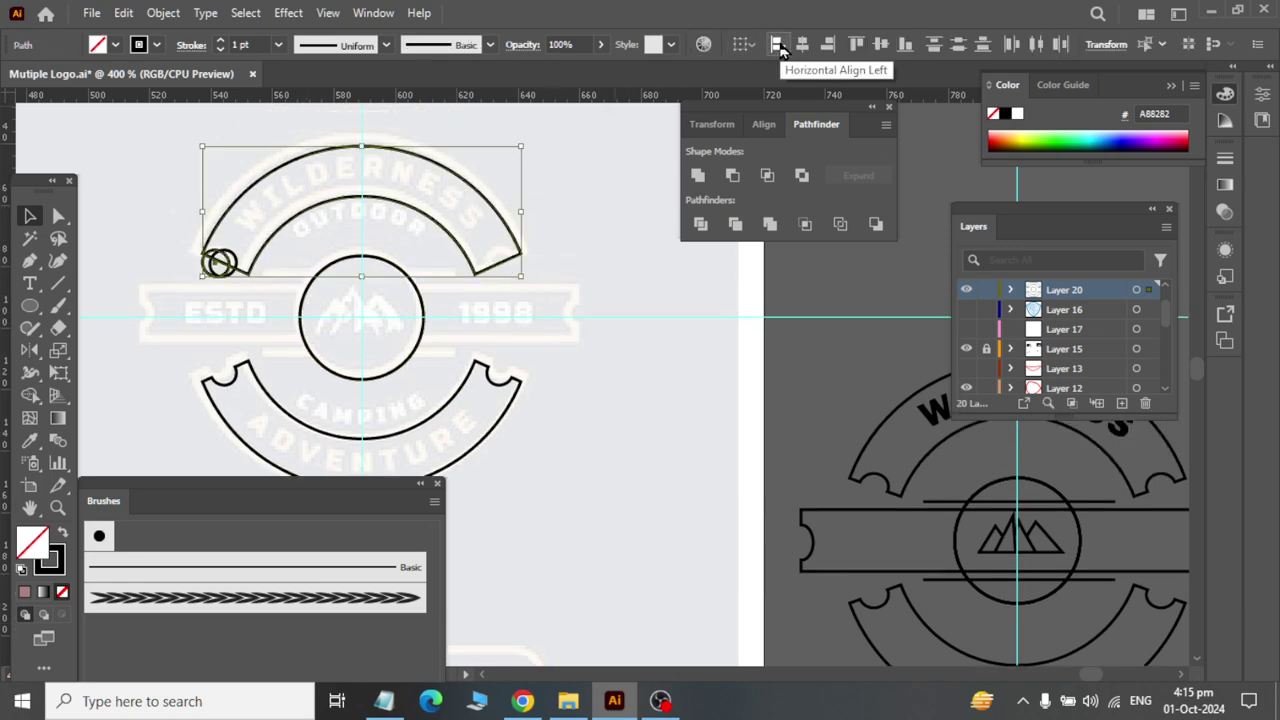
key(ctrl+z)
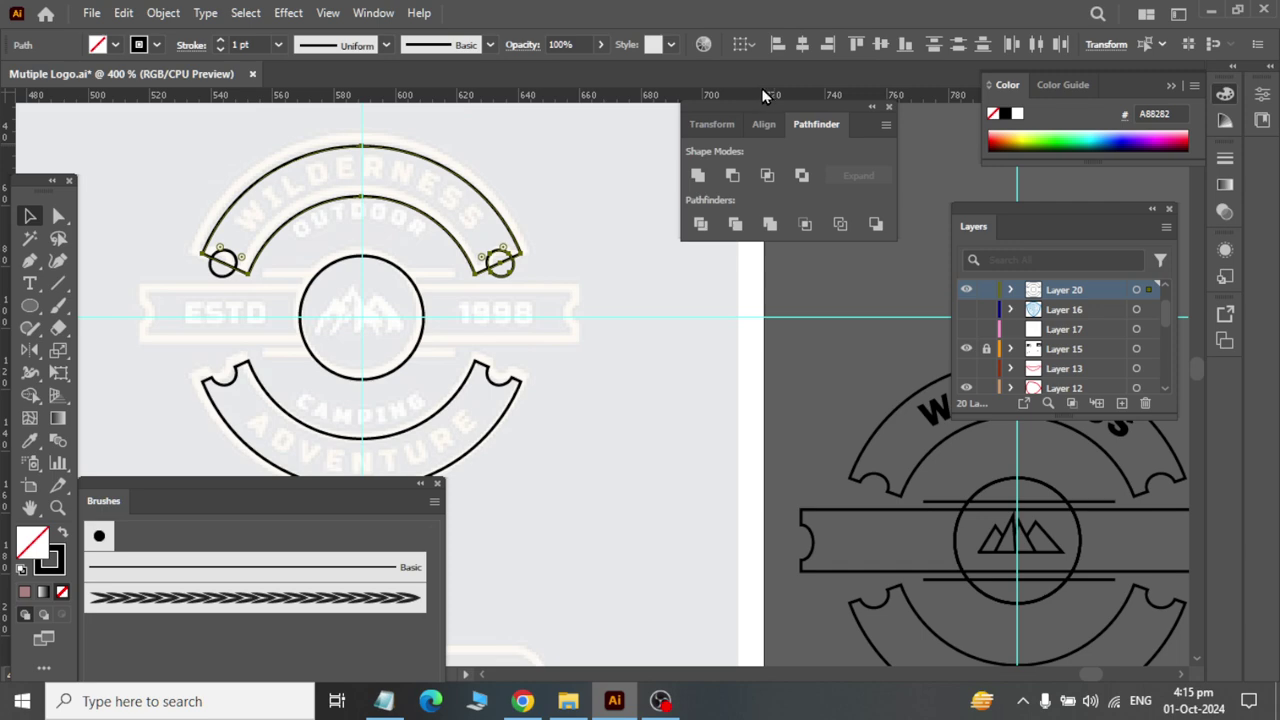
key(ctrl+z)
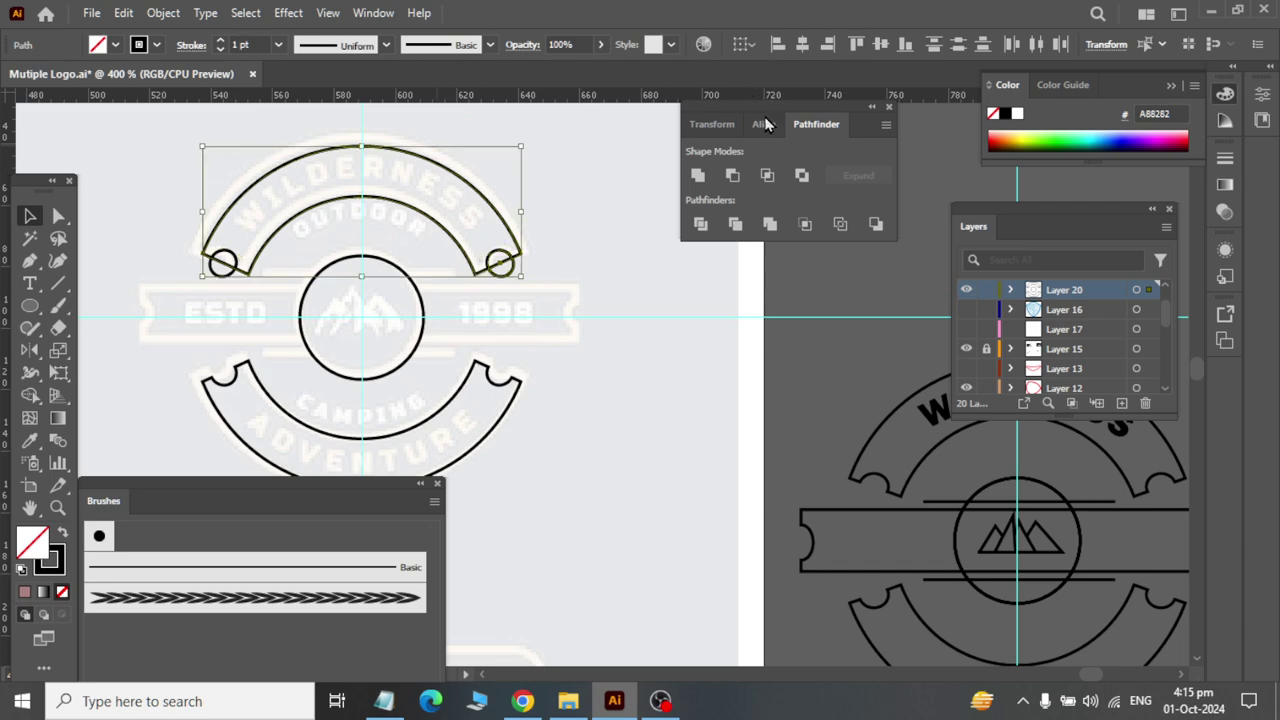
click(732, 175)
Step: Try cutting the left circle from the upper arc, undoing the wrong results
drag(156, 227, 289, 302)
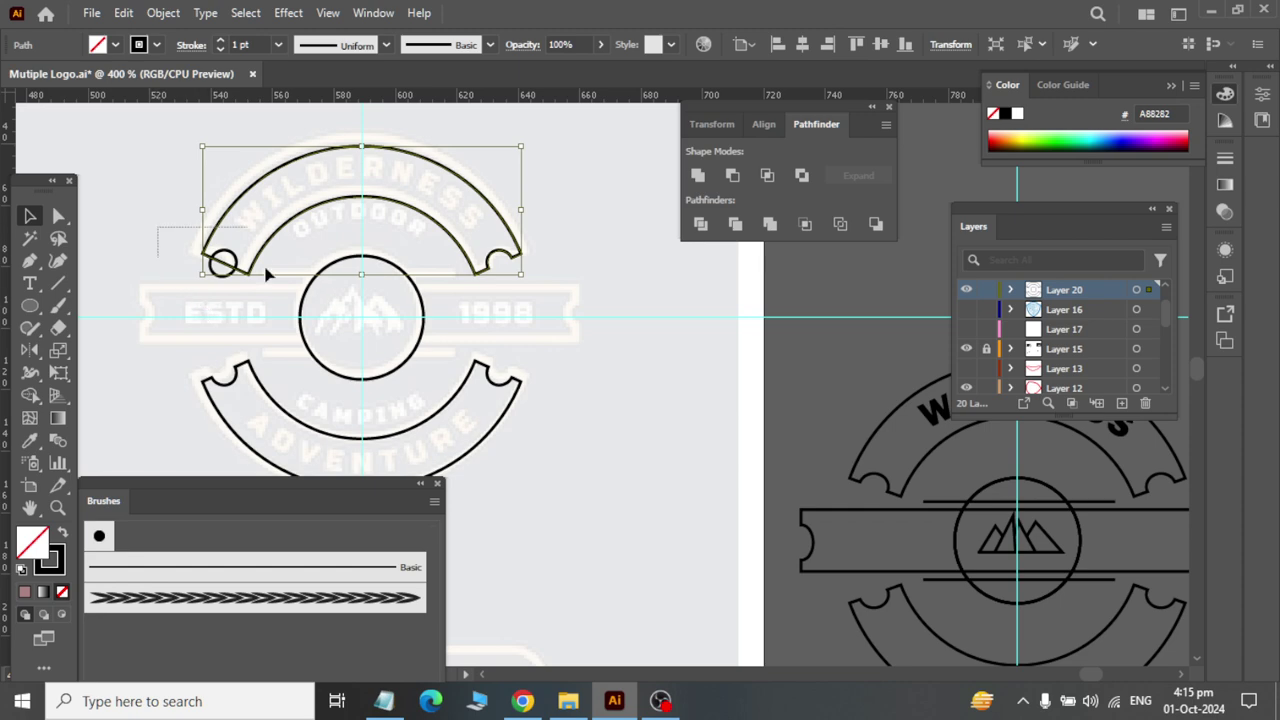
click(767, 175)
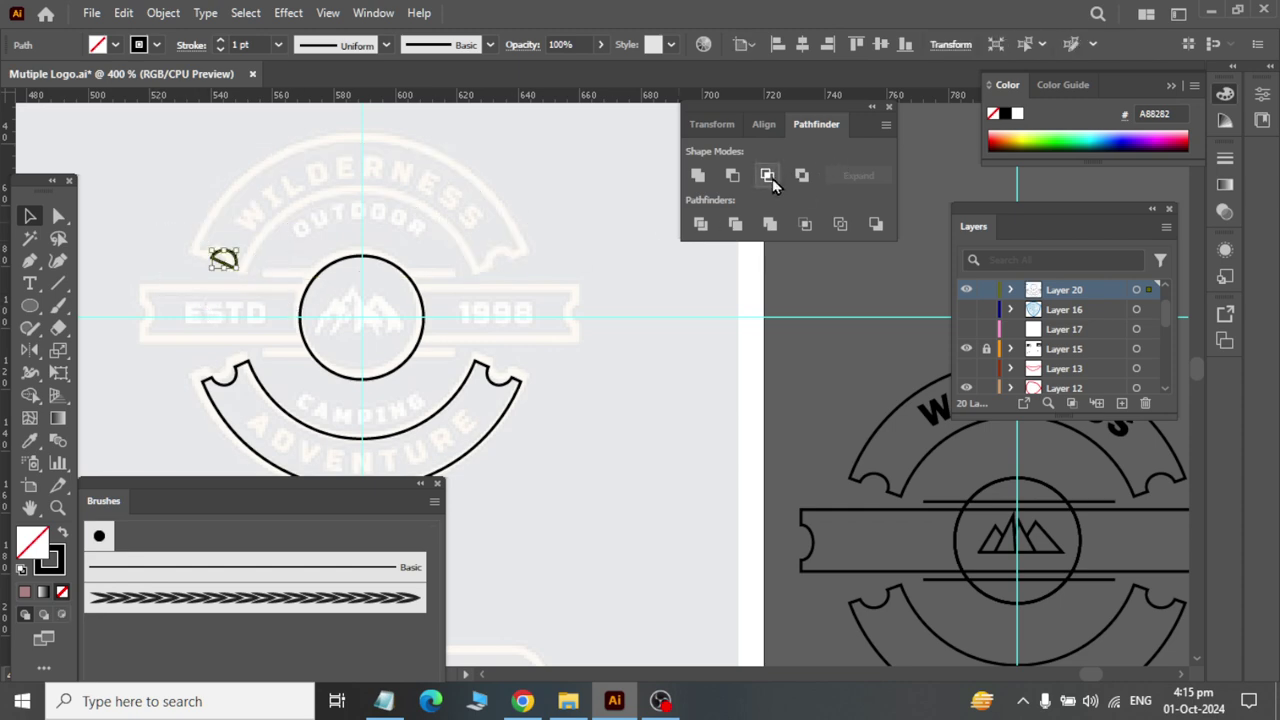
key(ctrl+z)
click(734, 175)
key(ctrl+z)
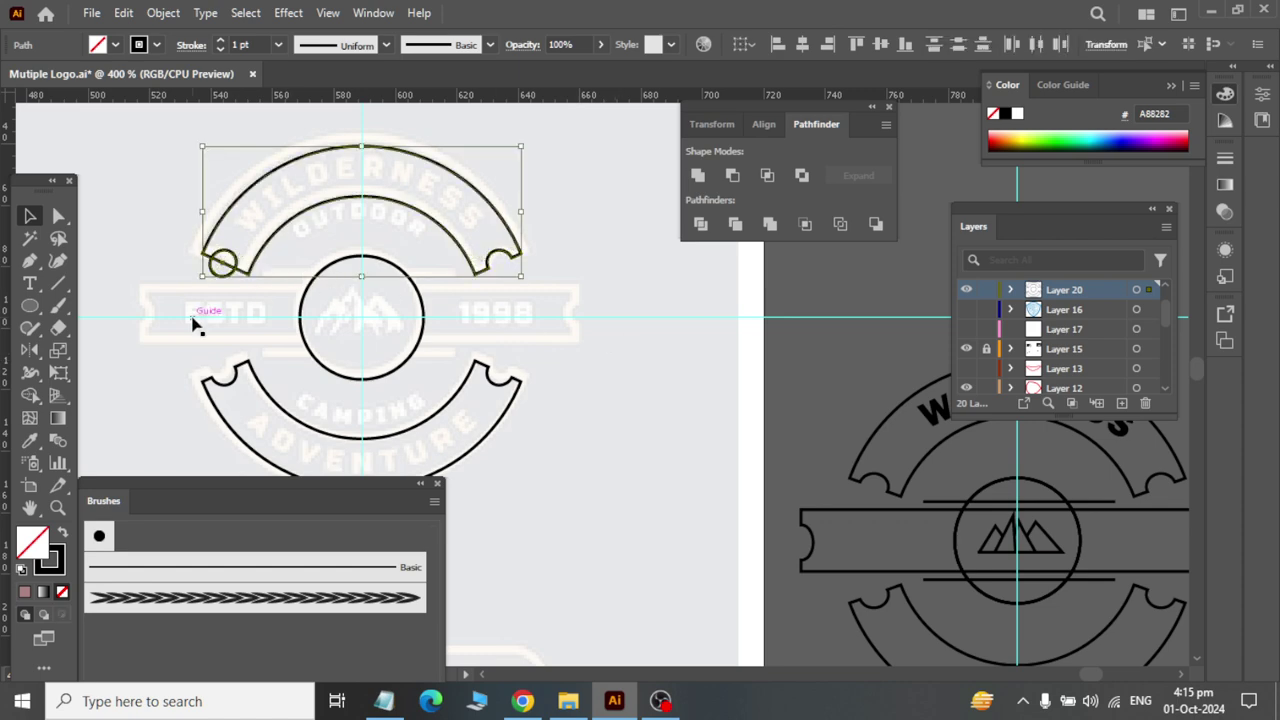
click(194, 319)
Step: Bring the left circle to front and Minus Front it from the upper arc
click(173, 297)
right_click(228, 268)
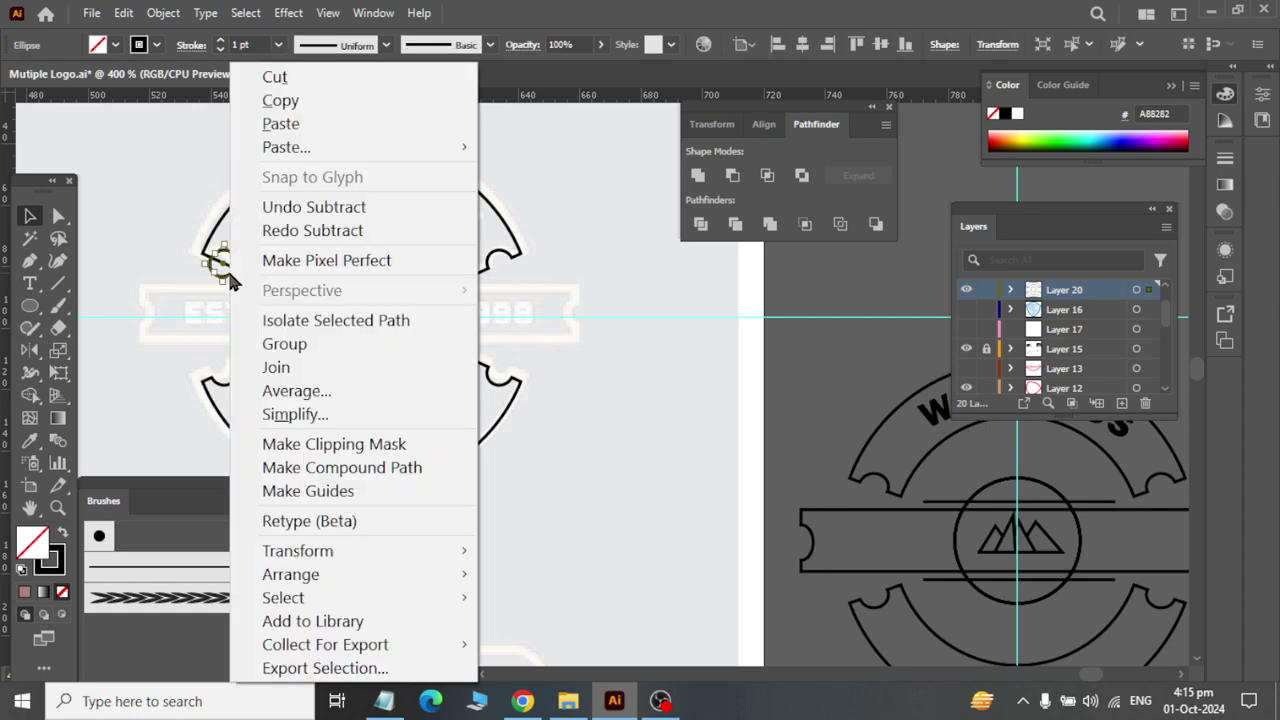
click(566, 574)
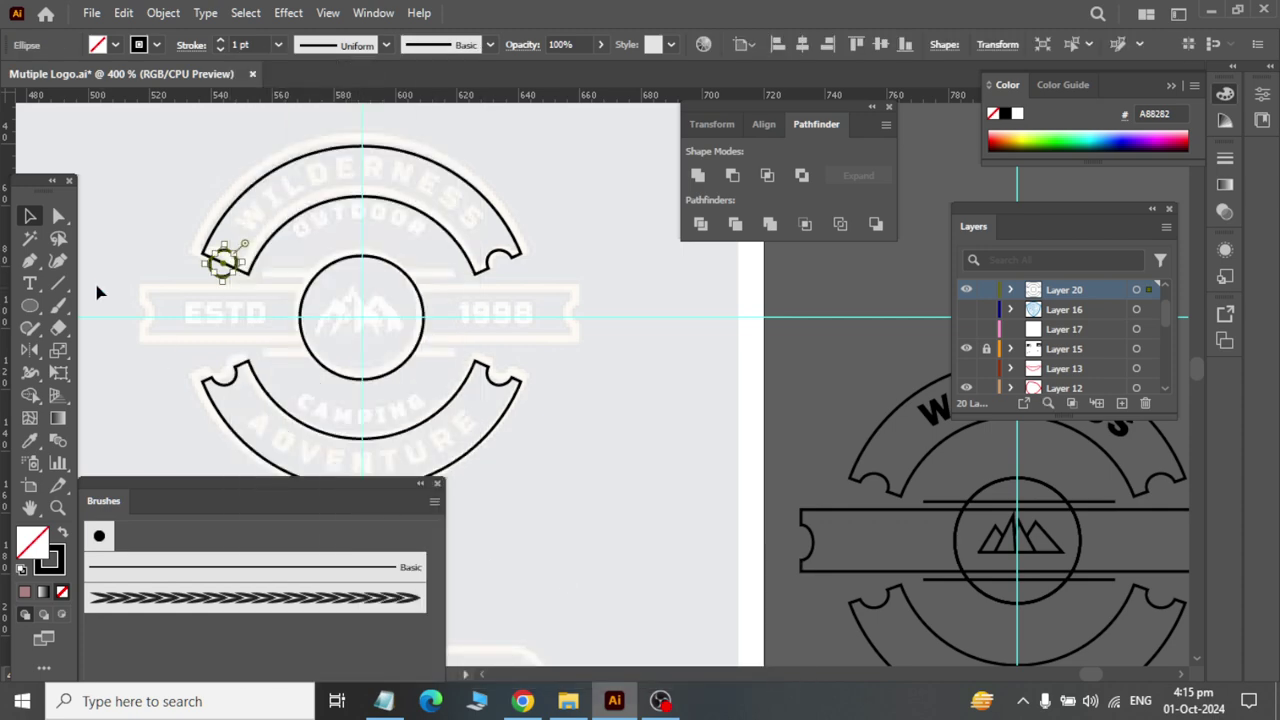
click(140, 182)
drag(140, 180, 282, 320)
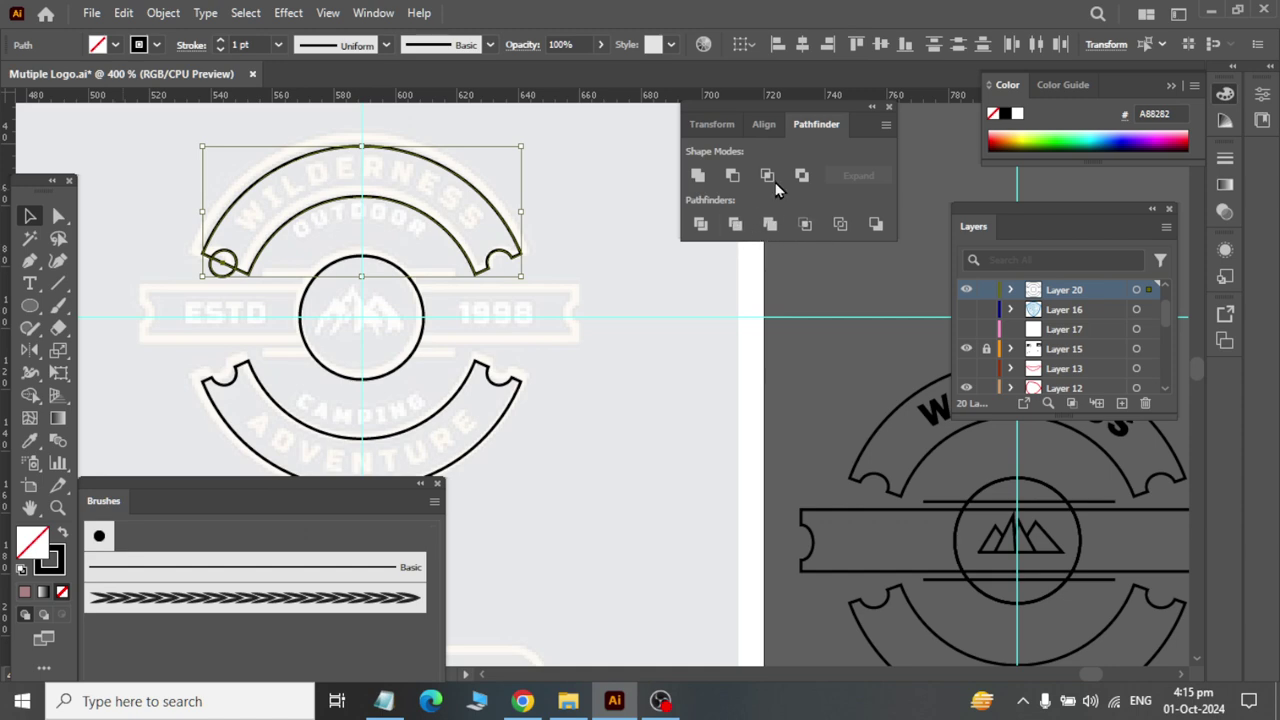
click(732, 175)
click(606, 482)
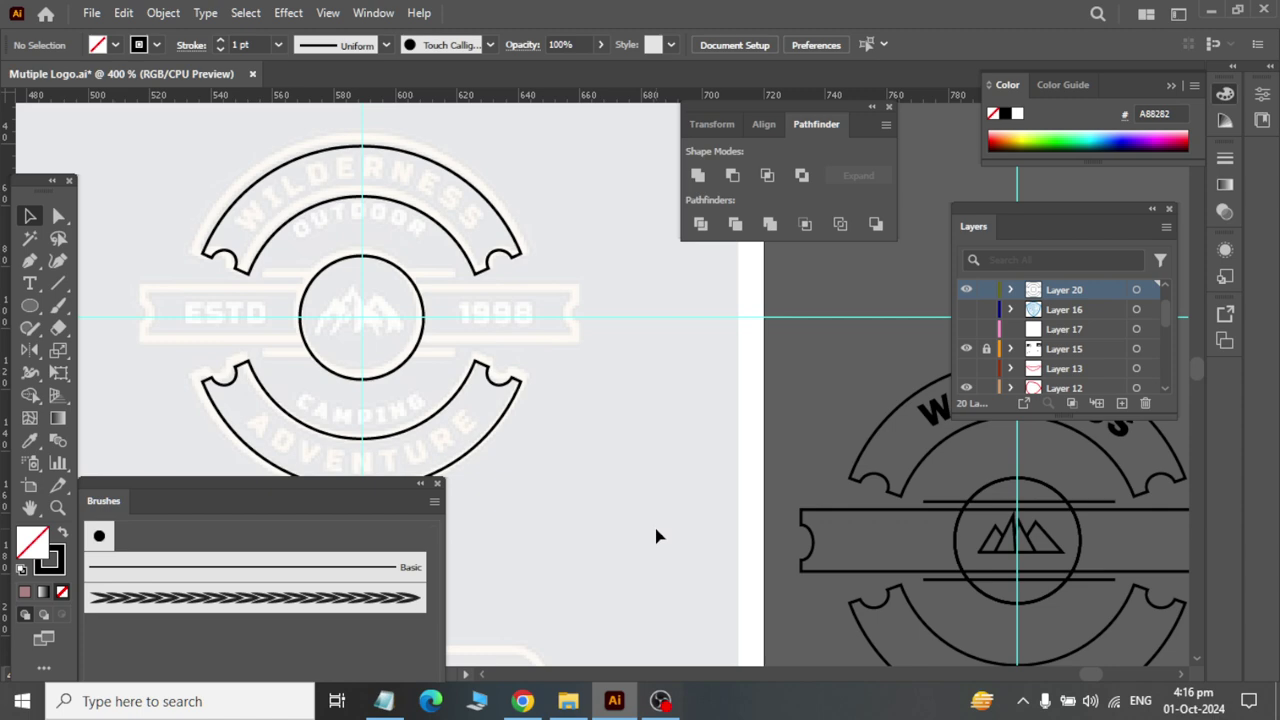
Step: Duplicate the notched upper arc band over the JOURNEY badge
scroll(452, 247, down, 2)
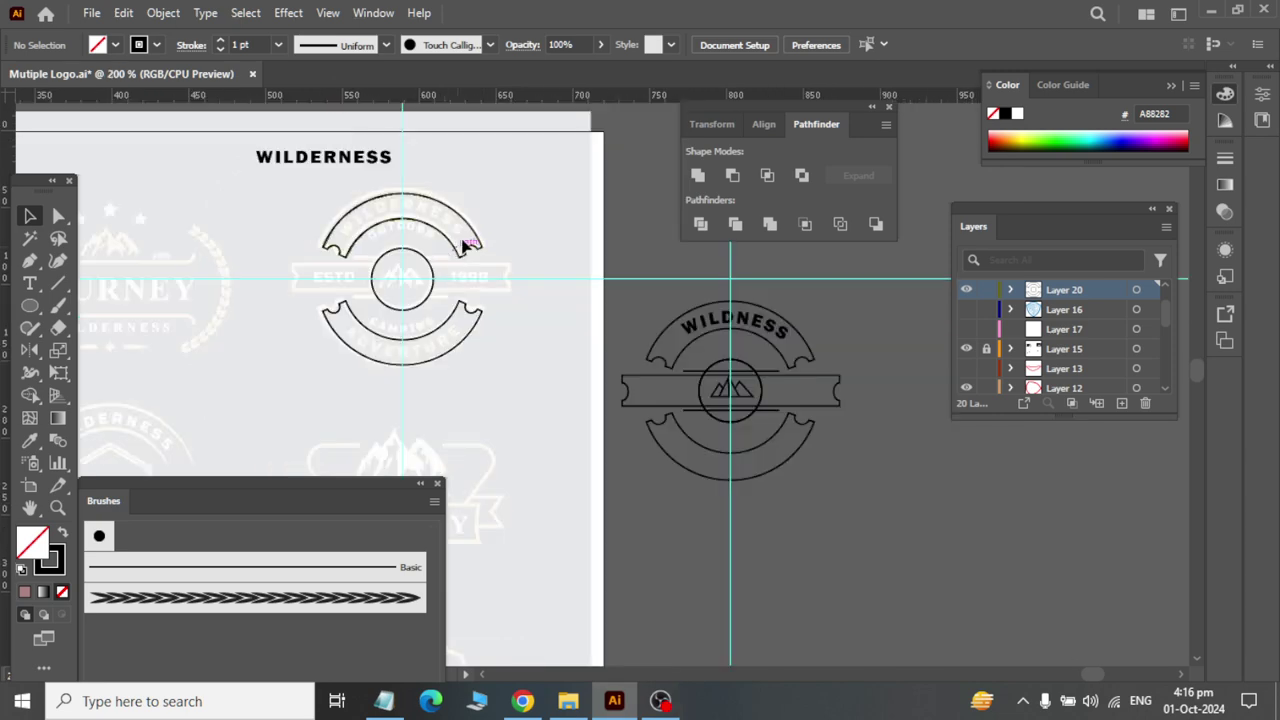
scroll(355, 224, left, 3)
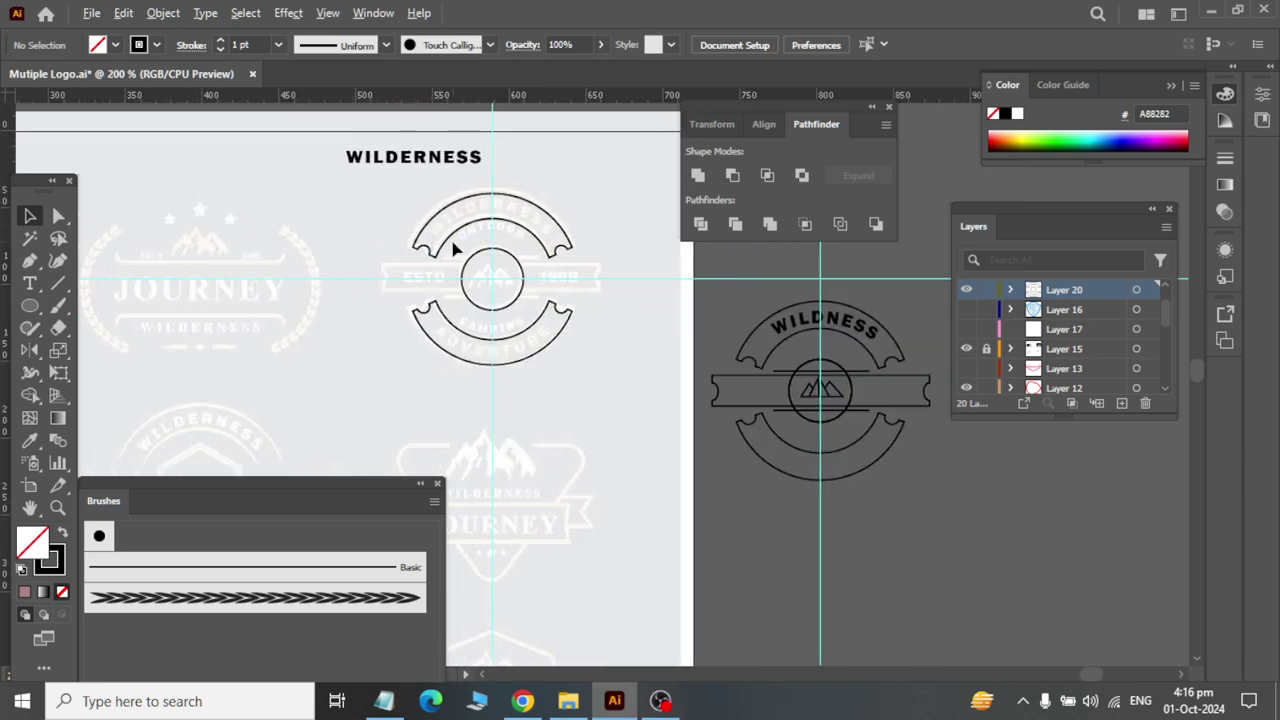
drag(452, 247, 482, 520)
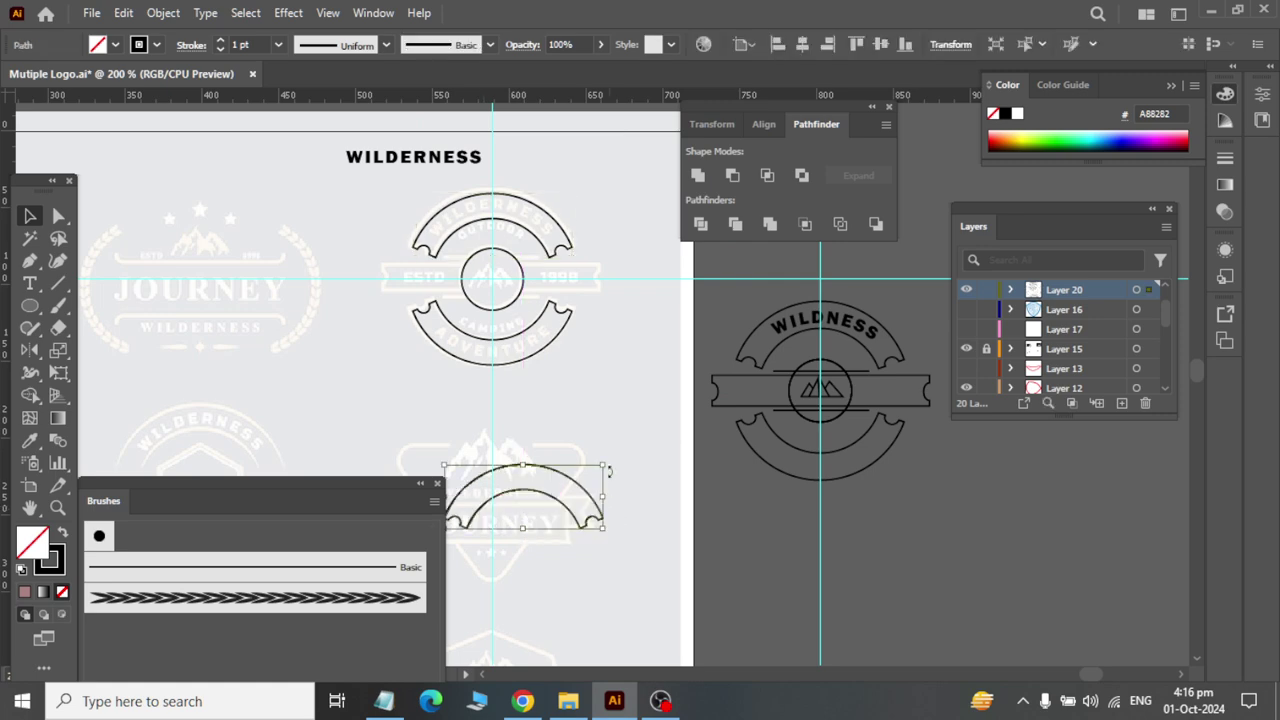
scroll(608, 470, down, 2)
scroll(571, 186, up, 2)
scroll(526, 191, up, 3)
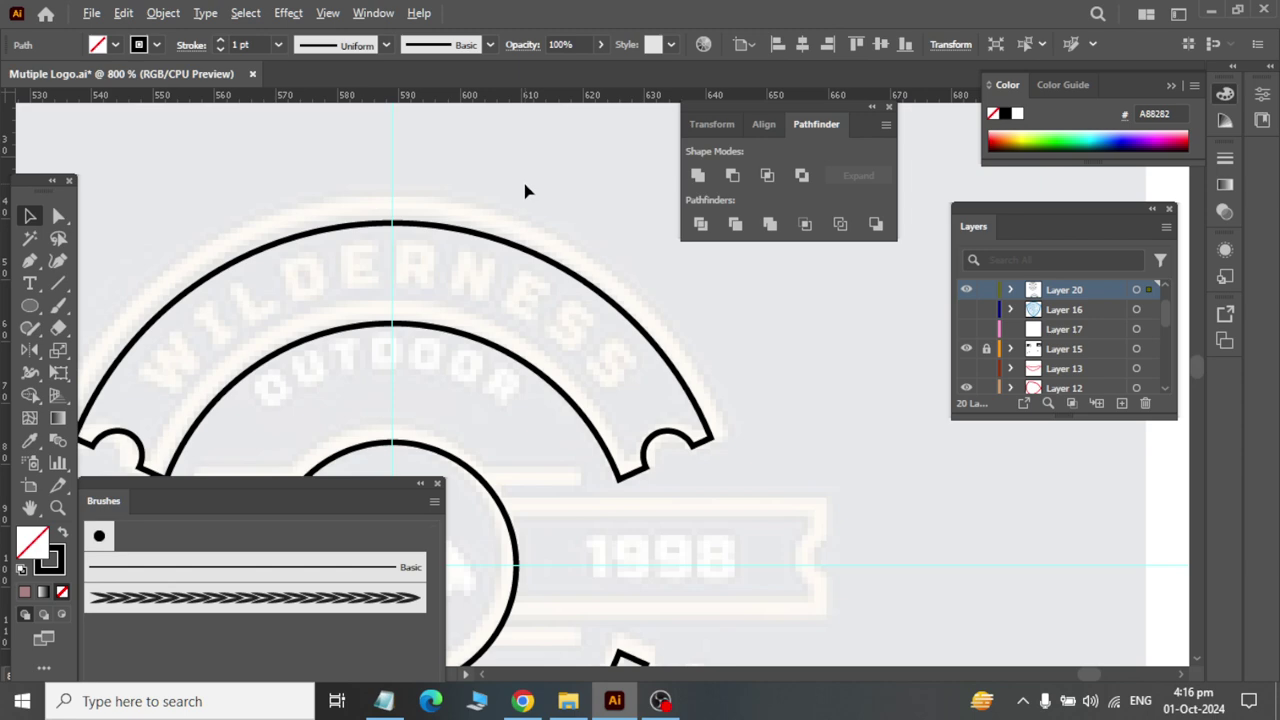
Step: Zoom back in on the duplicated arc and open the Type tool flyout
scroll(527, 185, down, 1)
scroll(527, 180, down, 3)
scroll(540, 180, down, 3)
scroll(555, 181, down, 3)
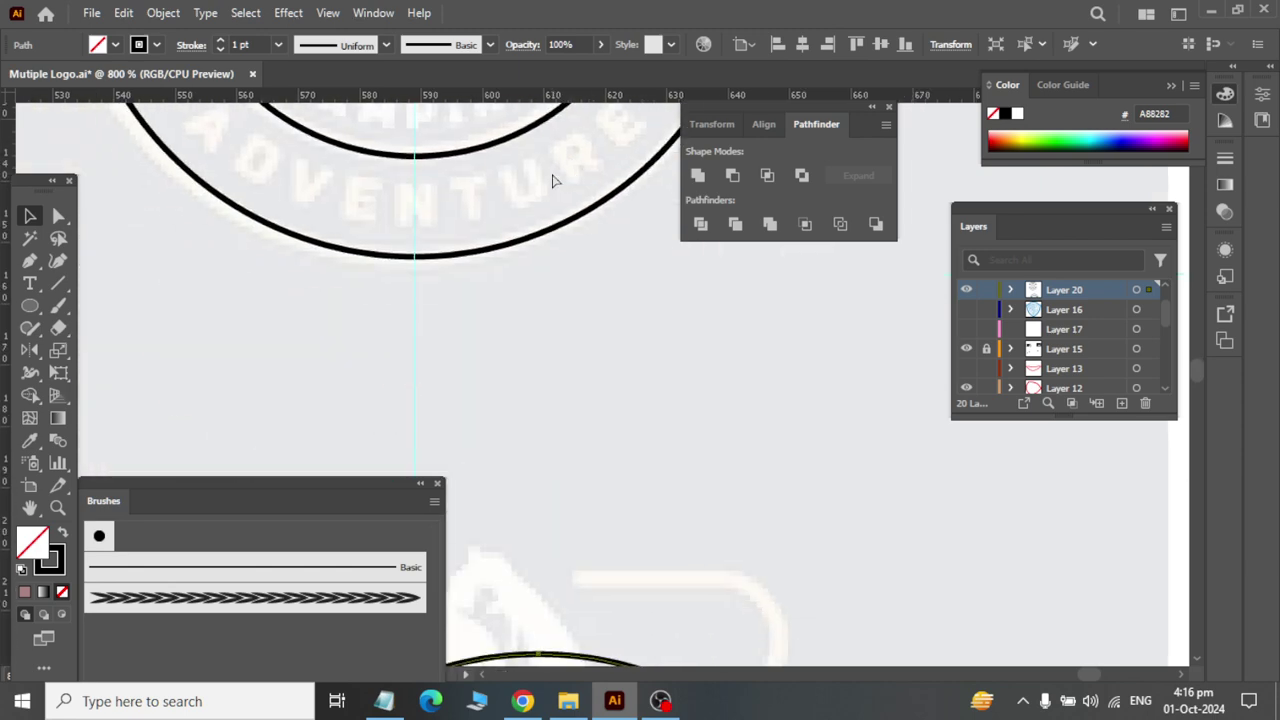
scroll(555, 181, down, 1)
scroll(552, 172, down, 1)
scroll(551, 183, down, 3)
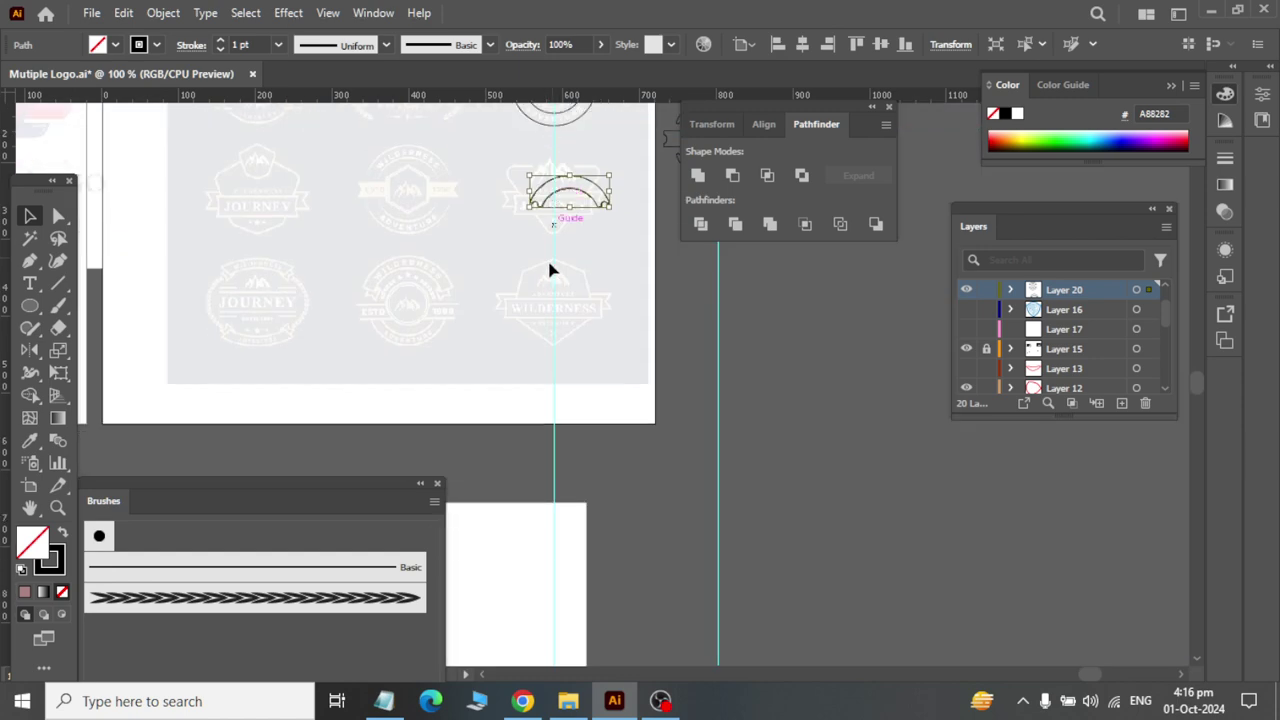
scroll(549, 270, down, 2)
scroll(614, 237, up, 3)
scroll(617, 223, up, 2)
scroll(617, 223, up, 1)
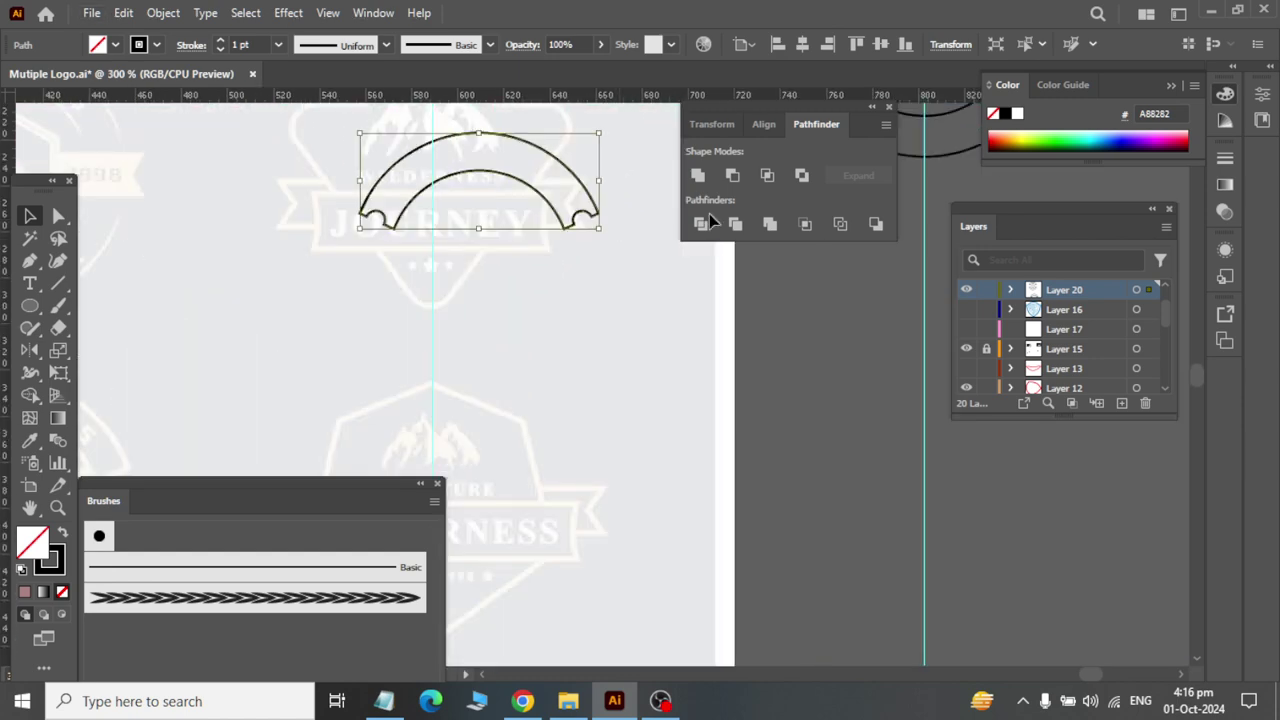
drag(30, 284, 72, 302)
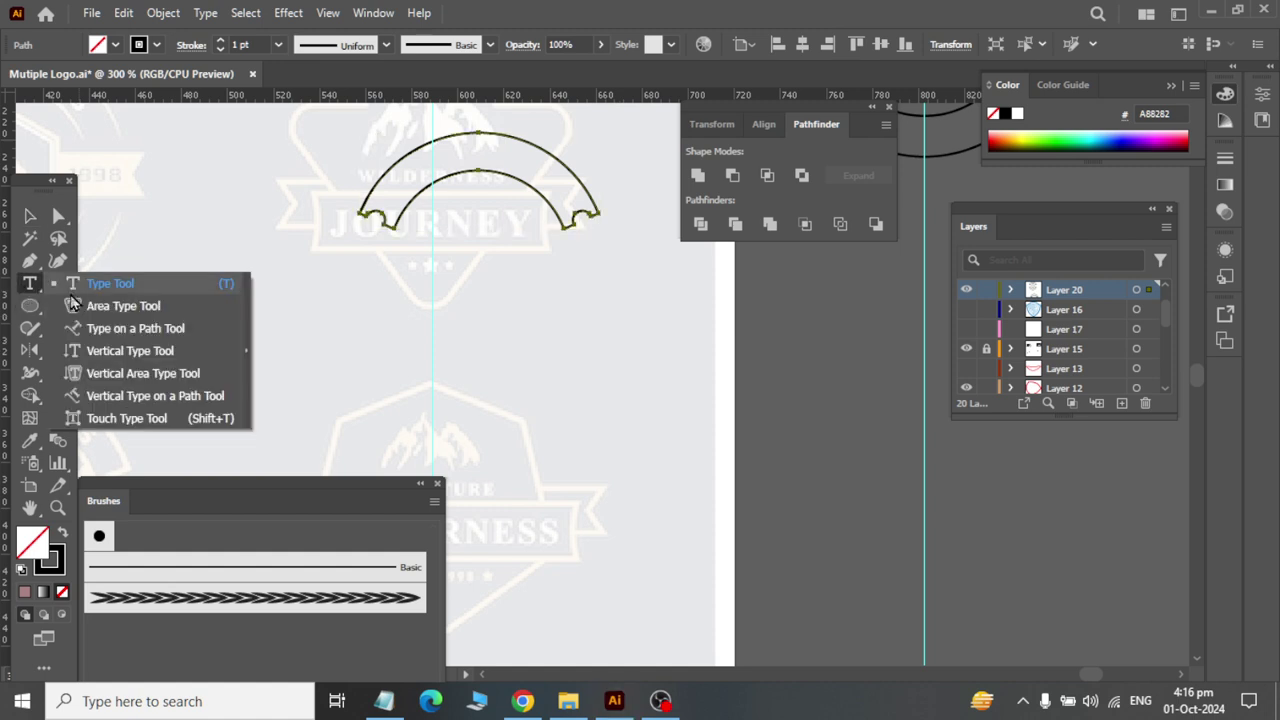
Step: Type WILDERNESS along the duplicated arc using Type on a Path, then select it all
click(100, 303)
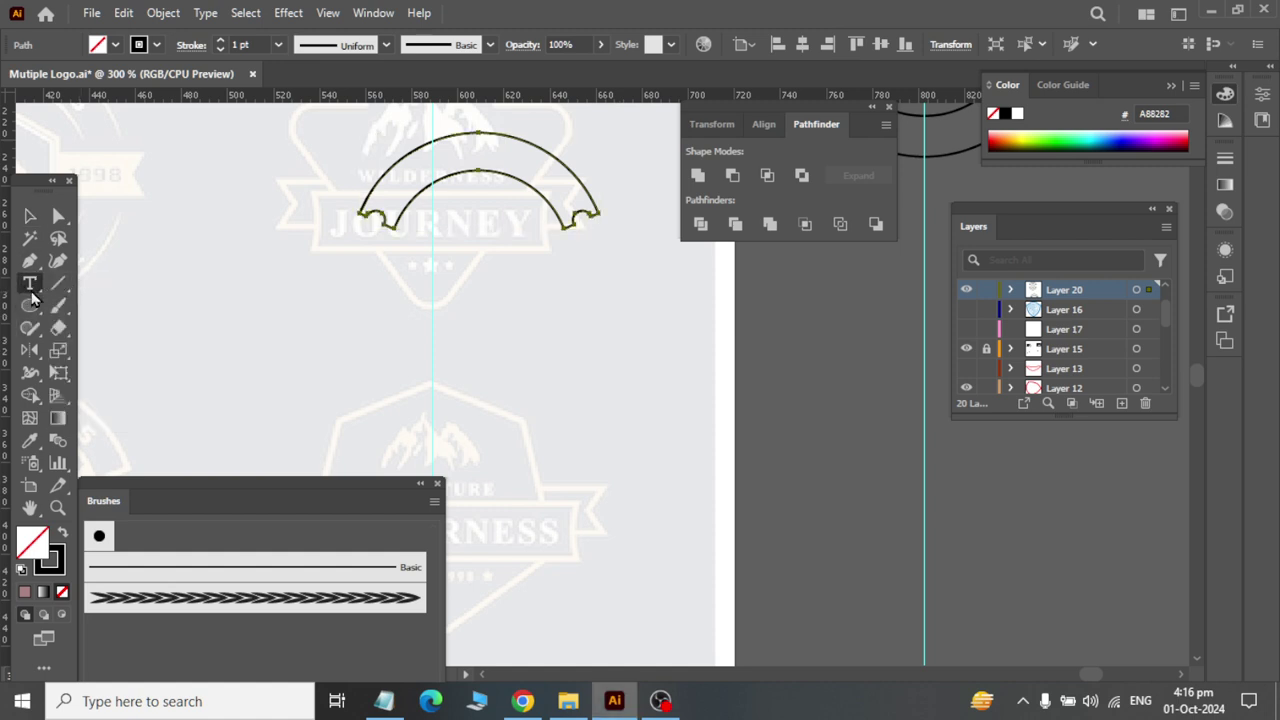
drag(31, 292, 110, 420)
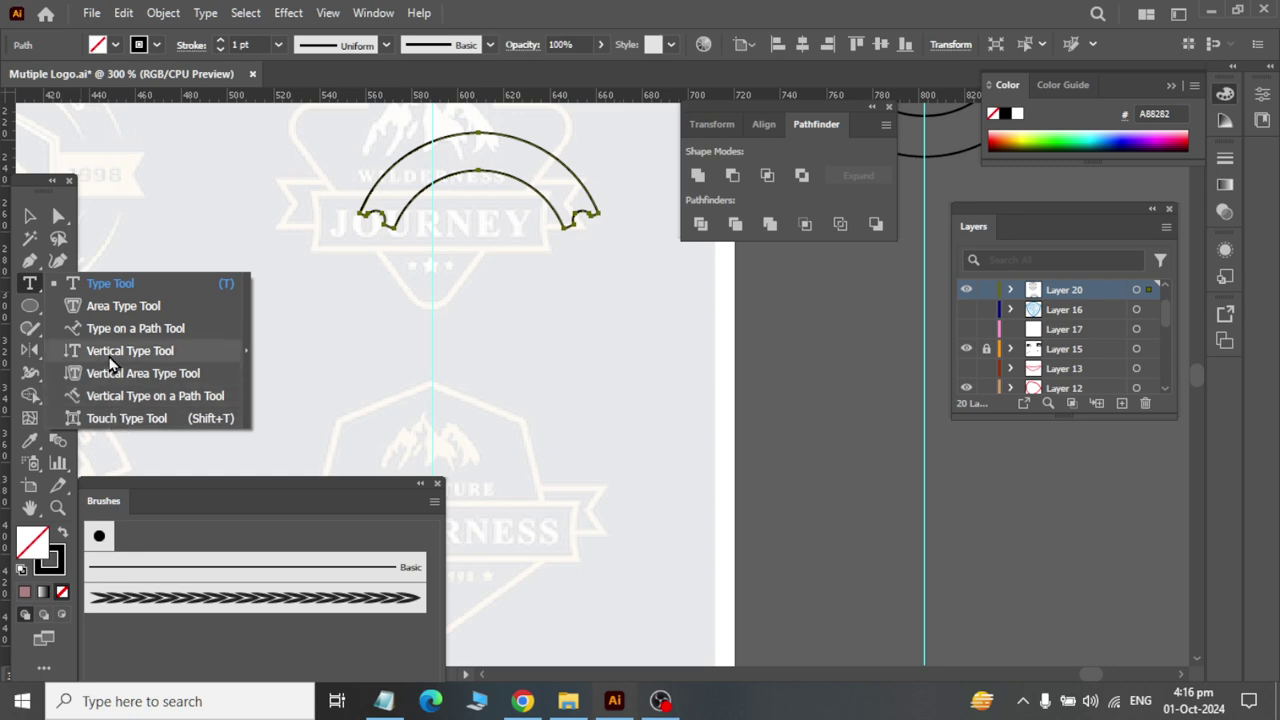
click(110, 333)
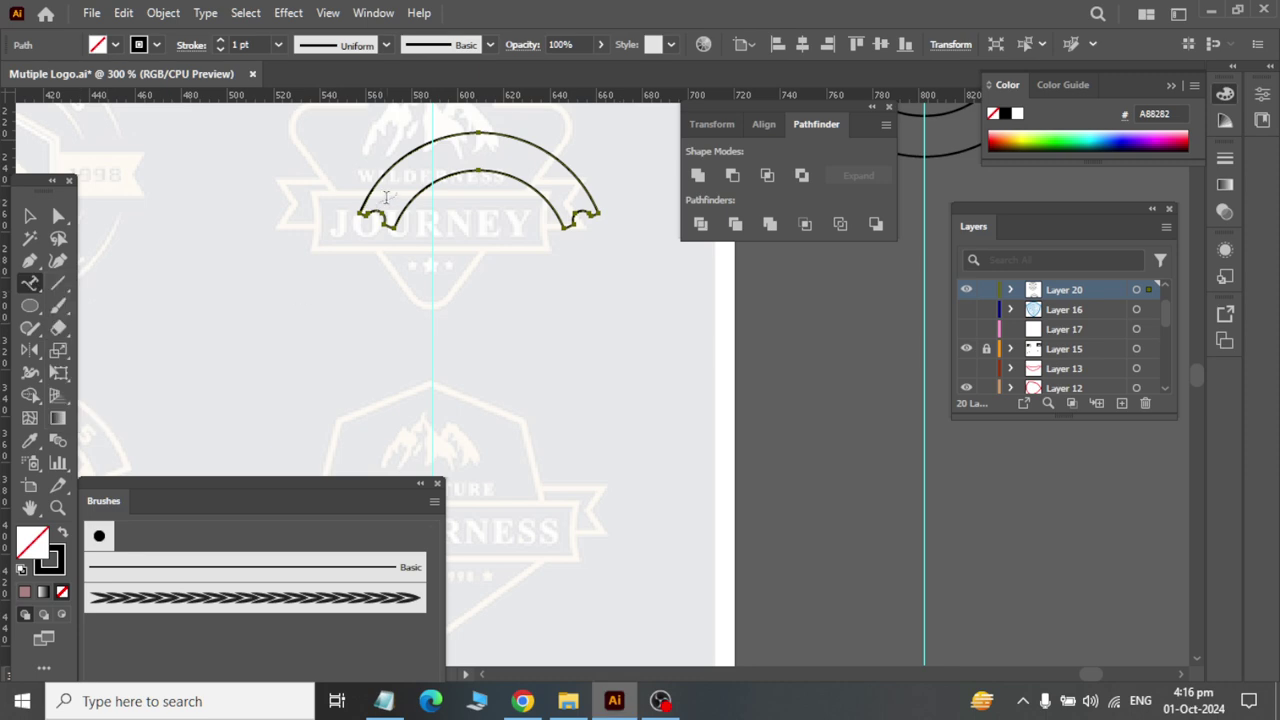
click(362, 210)
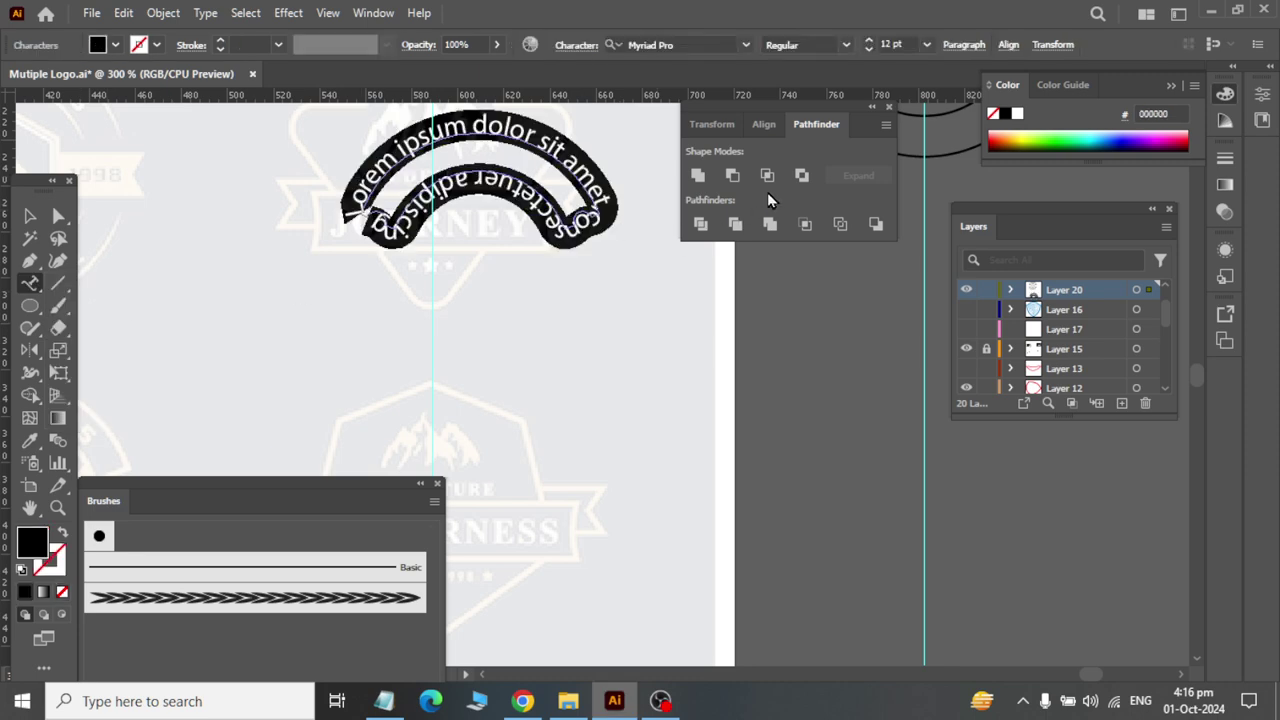
text(WIND)
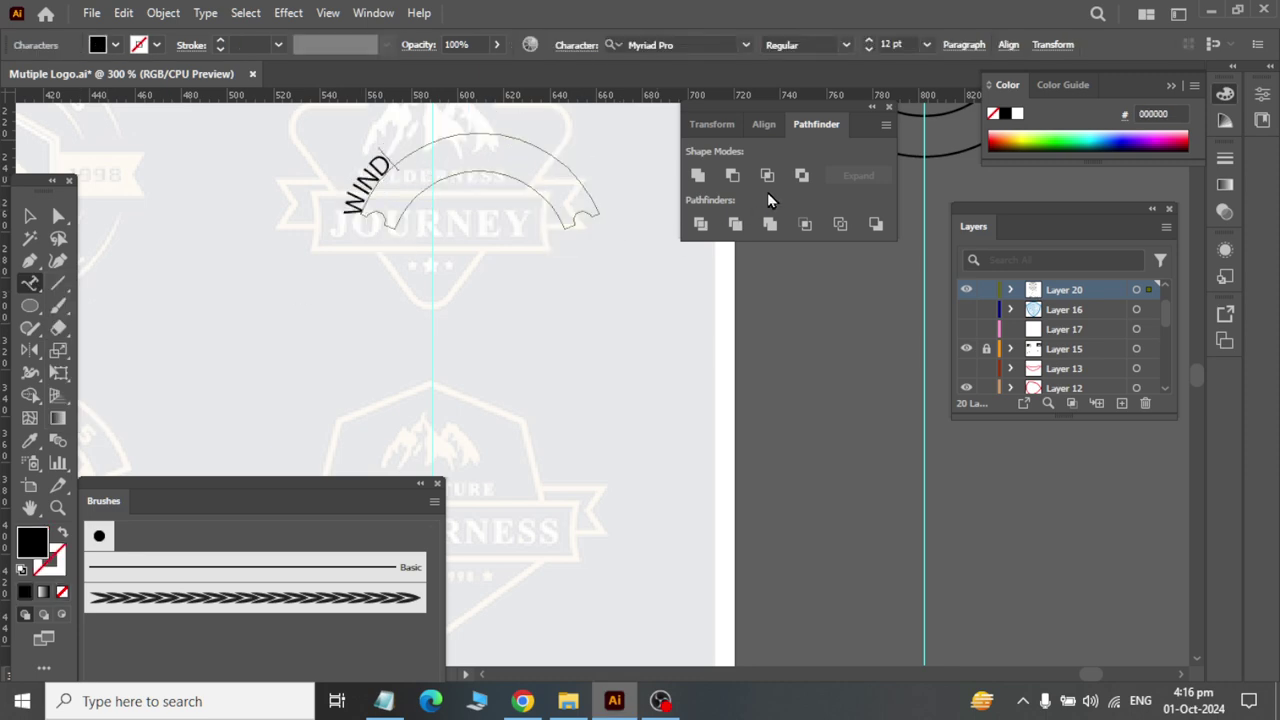
key(BackSpace)
key(BackSpace)
key(BackSpace)
text(ILDER)
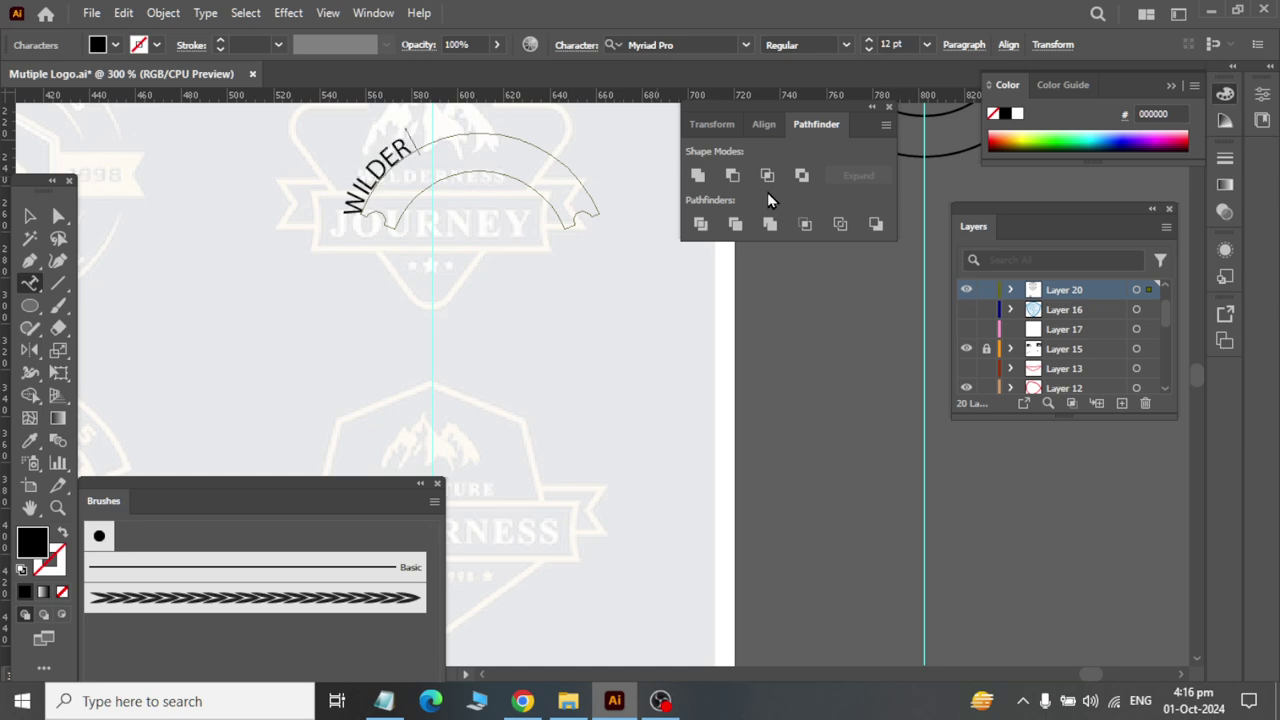
text(NESS)
key(ctrl+a)
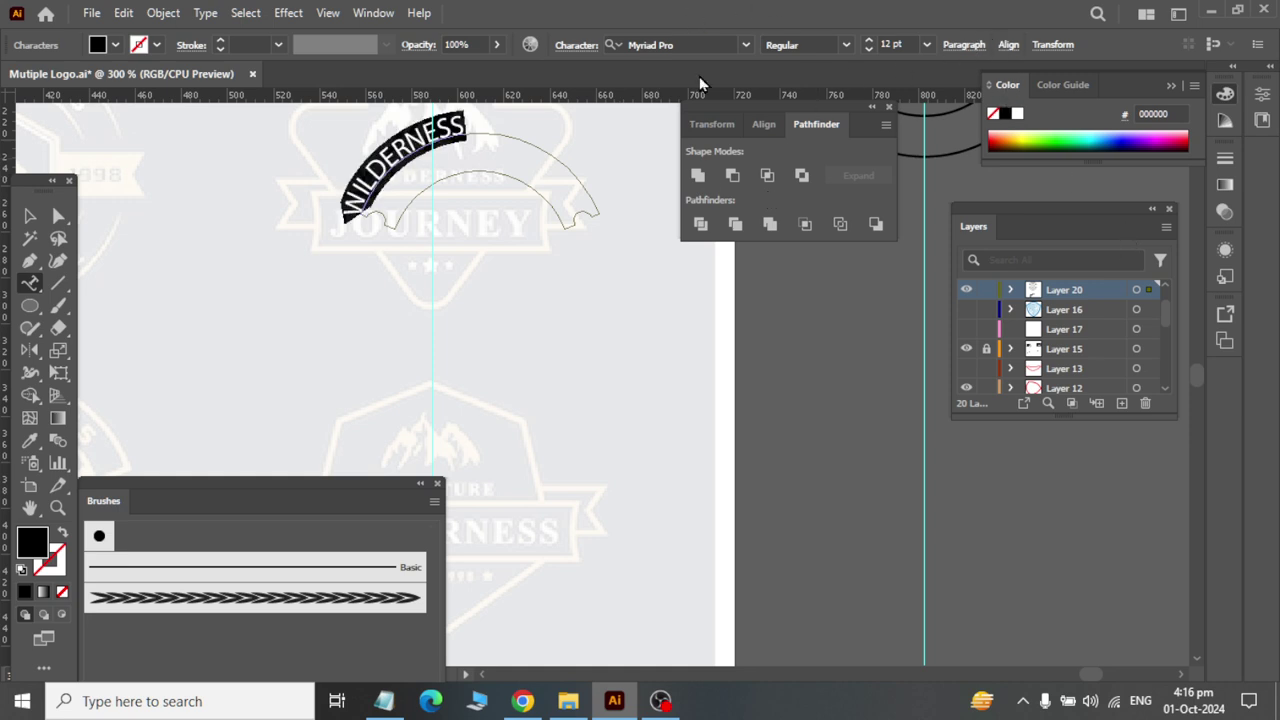
Step: Dismiss the path alert and reopen the WILDERNESS text for editing
click(355, 220)
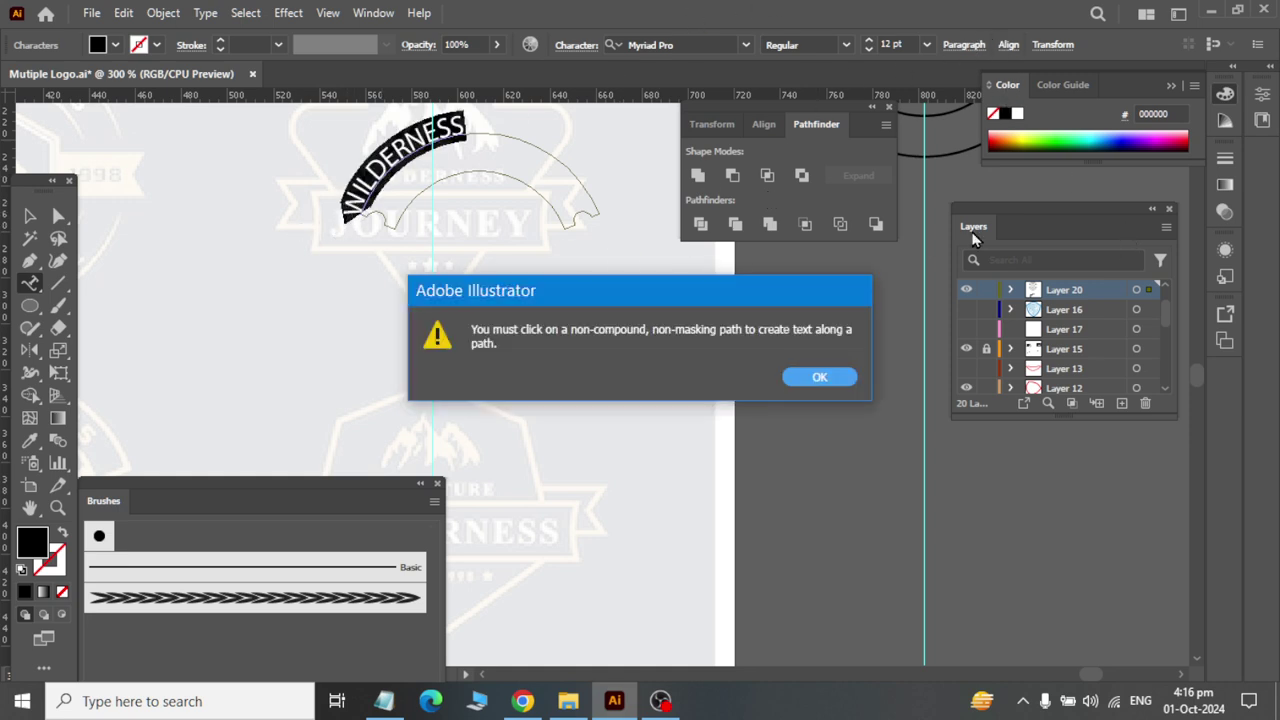
key(Return)
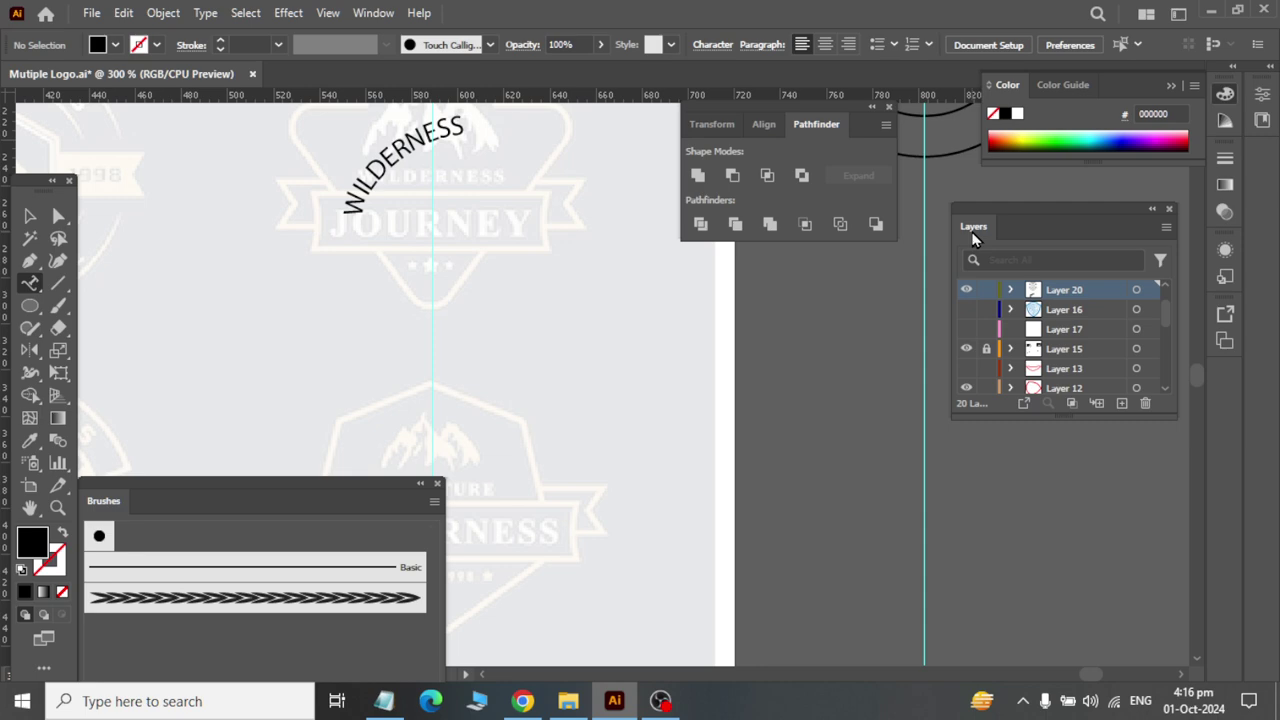
click(395, 174)
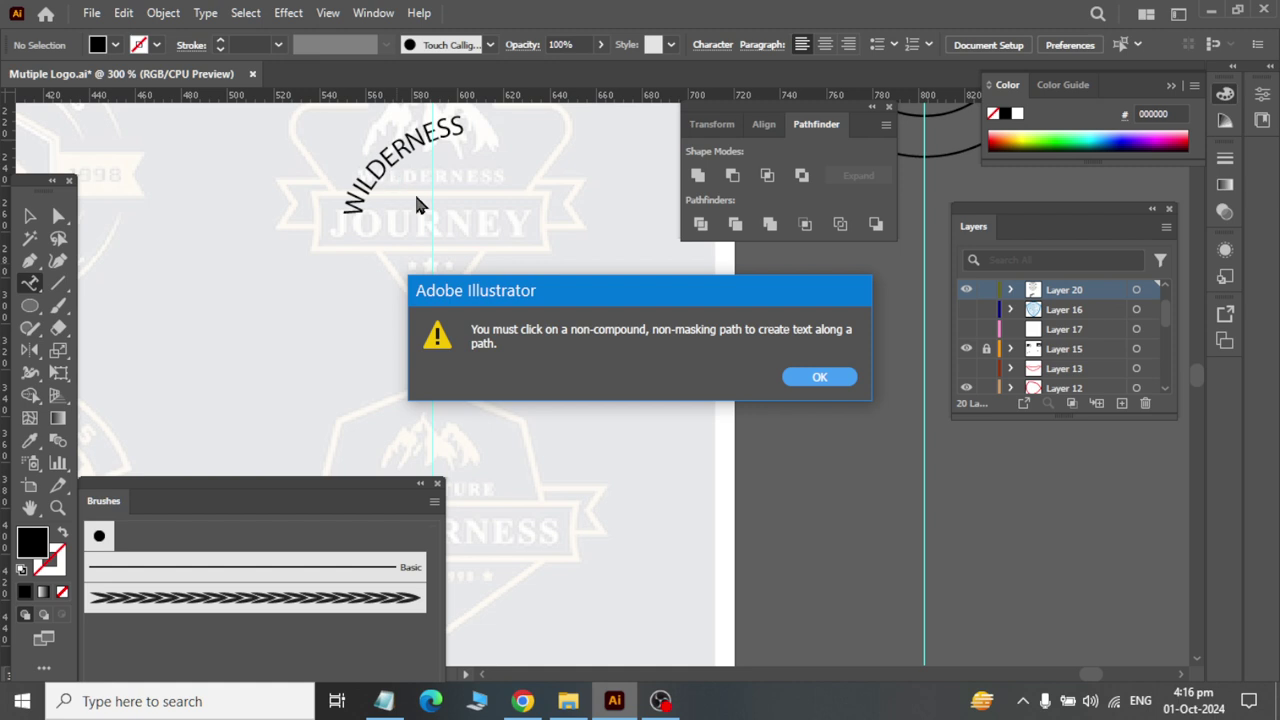
click(822, 377)
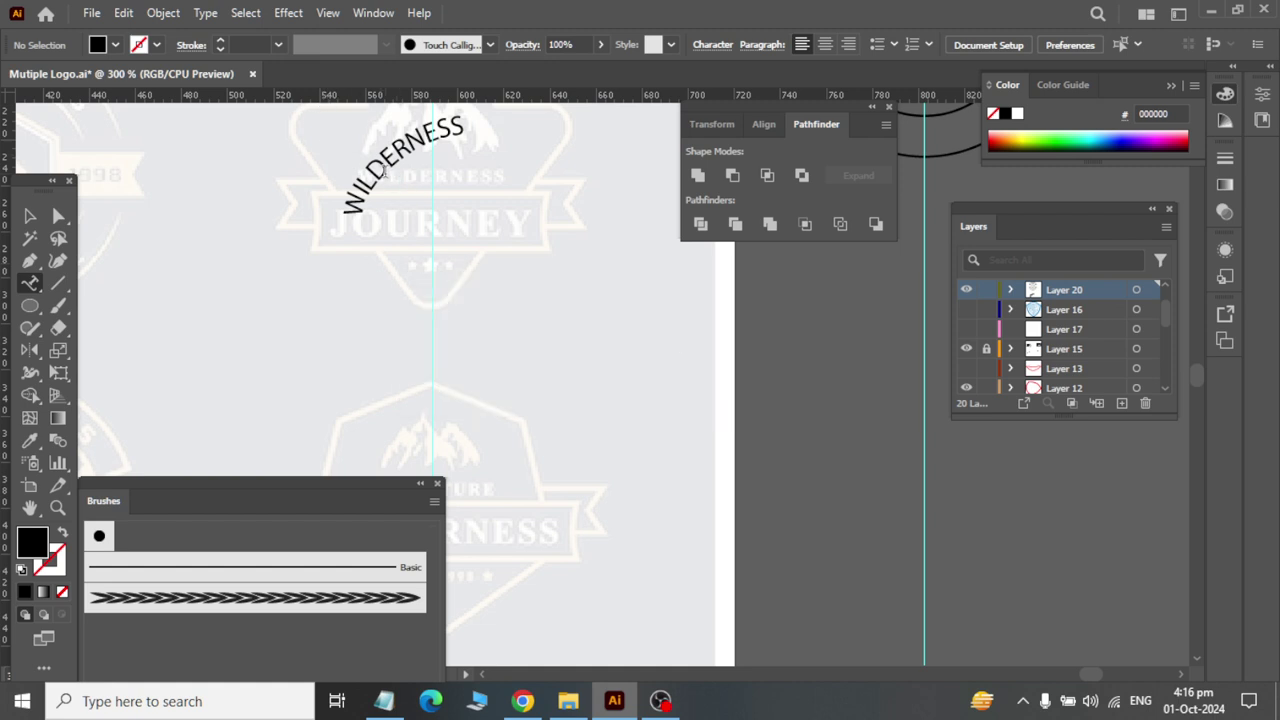
click(383, 171)
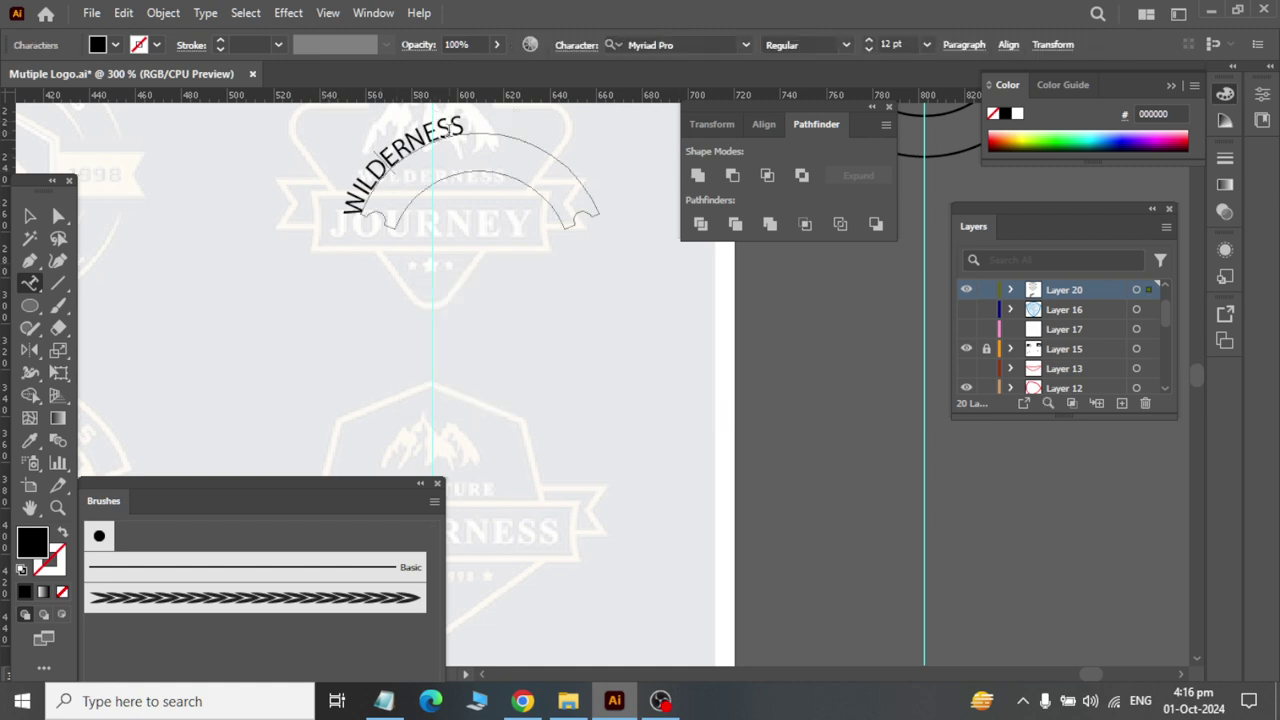
key(ctrl+a)
Step: Remove the stray gap between WILDERN and ESS and select all the text
click(468, 122)
key(Left)
key(Left)
key(Left)
key(BackSpace)
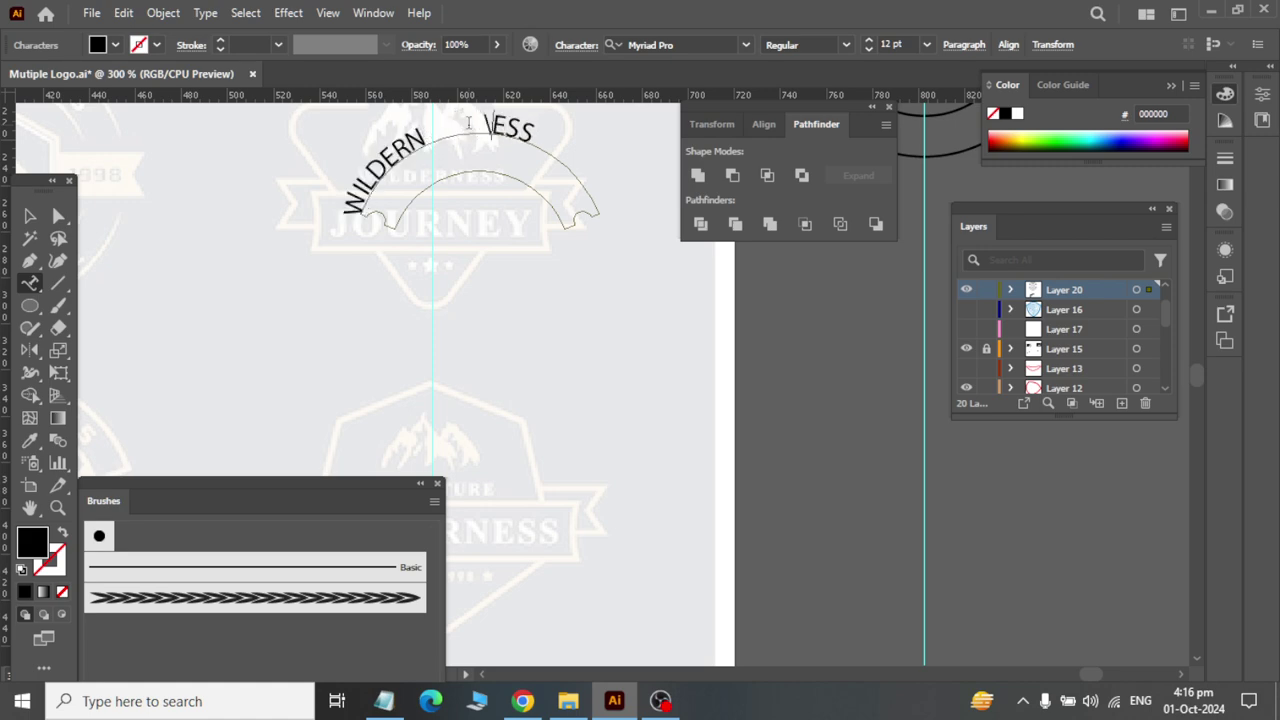
key(BackSpace)
key(BackSpace)
key(BackSpace)
key(BackSpace)
key(BackSpace)
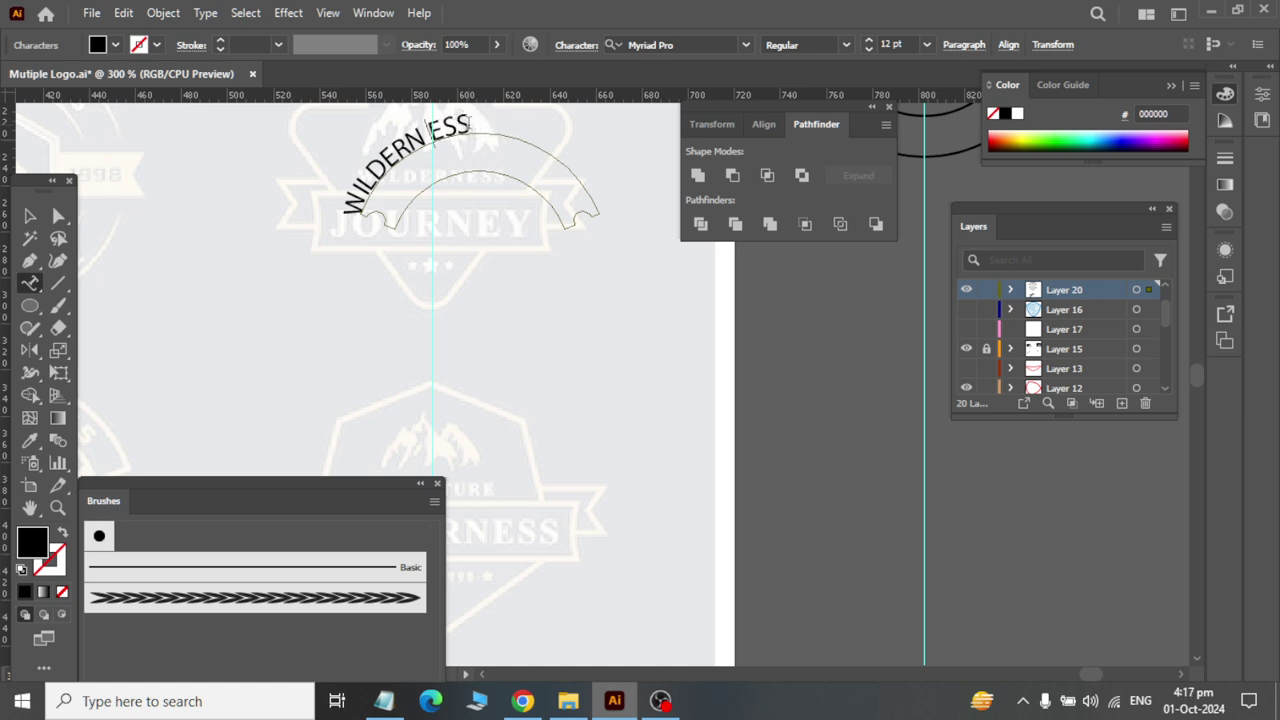
key(BackSpace)
key(ctrl+a)
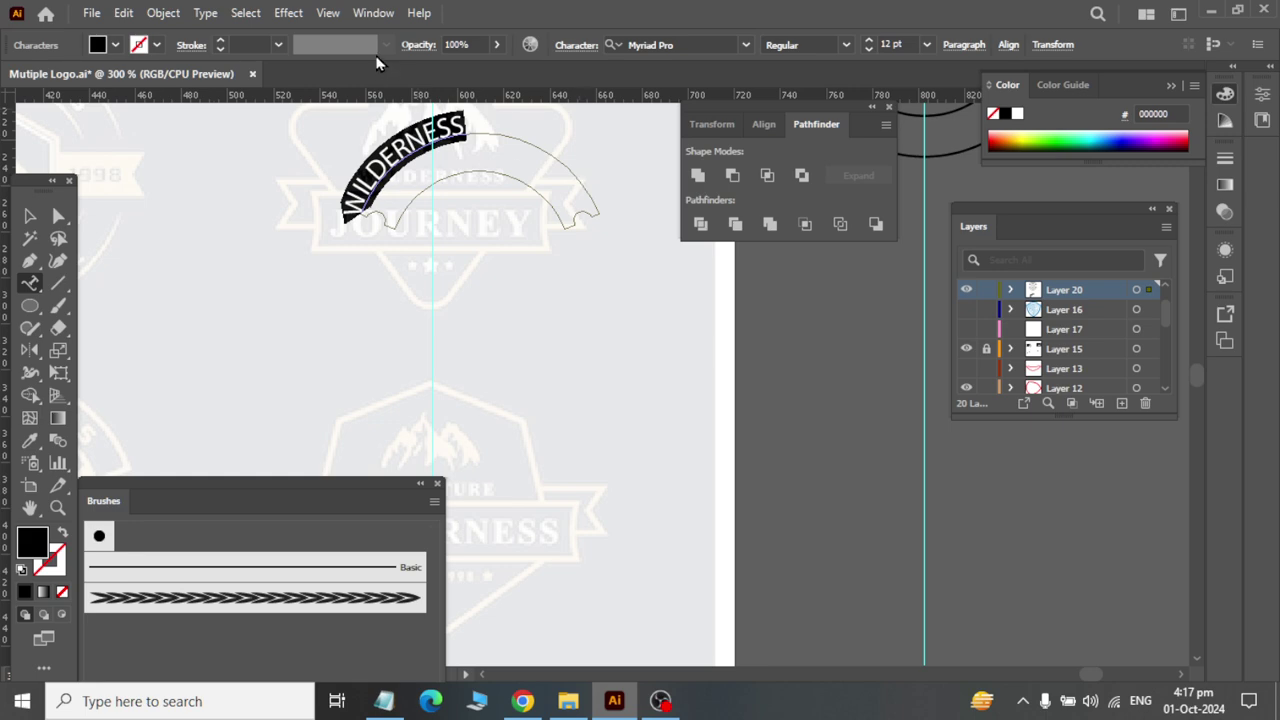
click(373, 13)
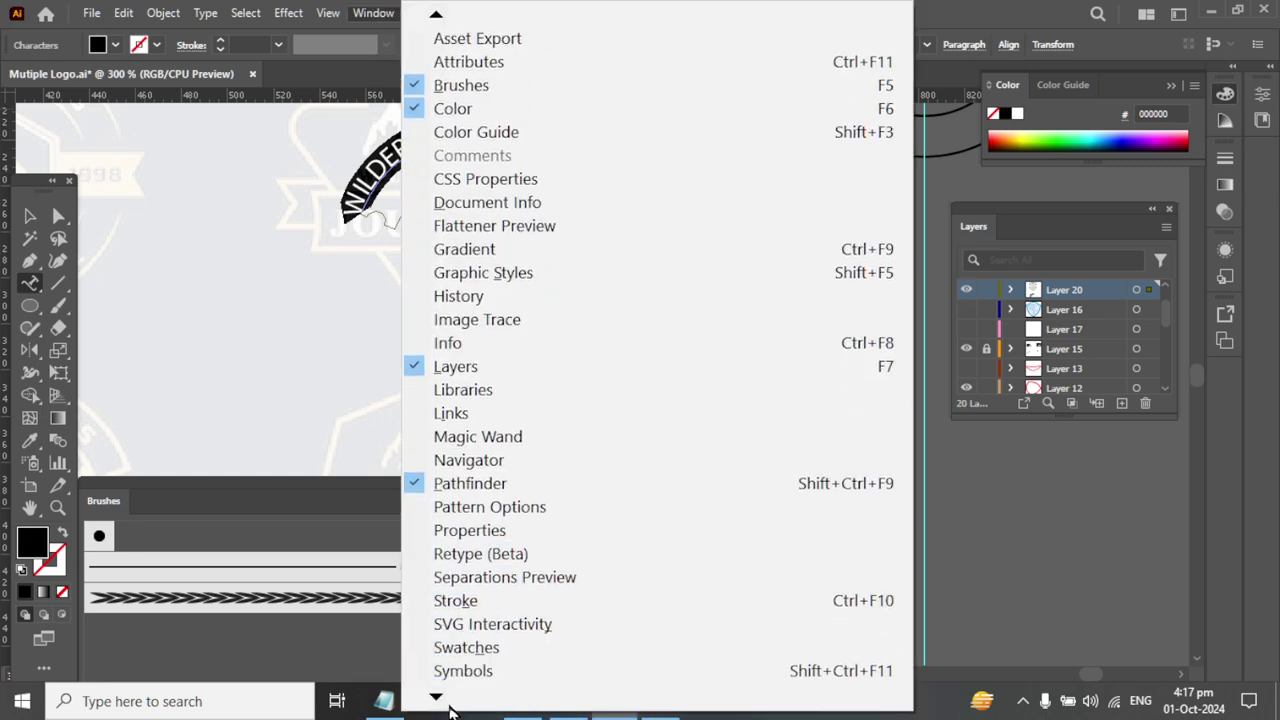
mouse_move(450, 624)
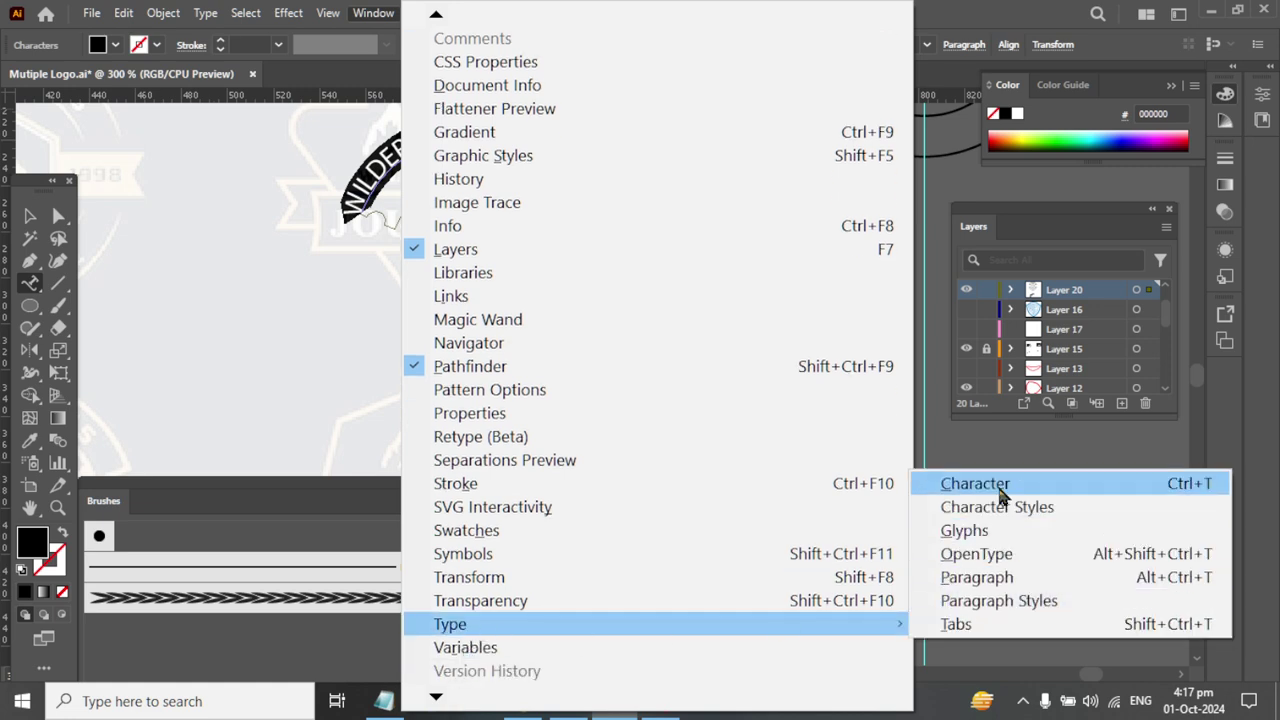
Step: Raise the WILDERNESS text's tracking to 125 in the Character panel
click(999, 488)
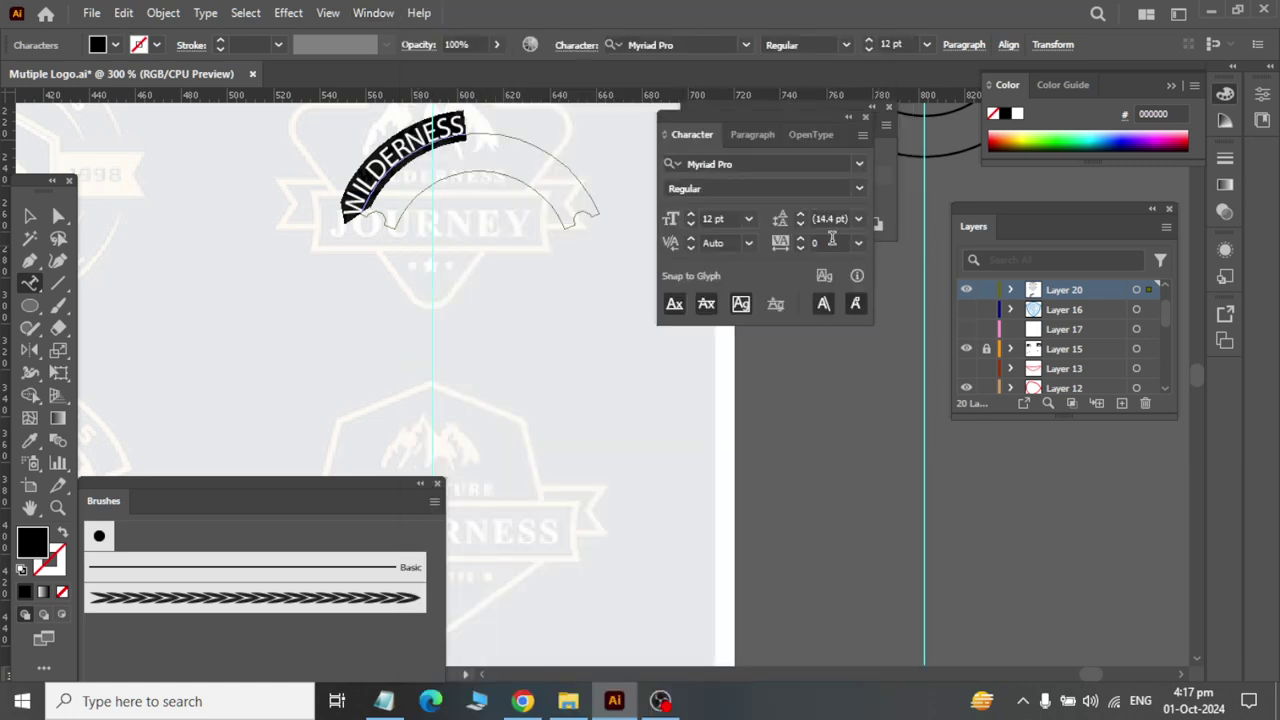
click(818, 243)
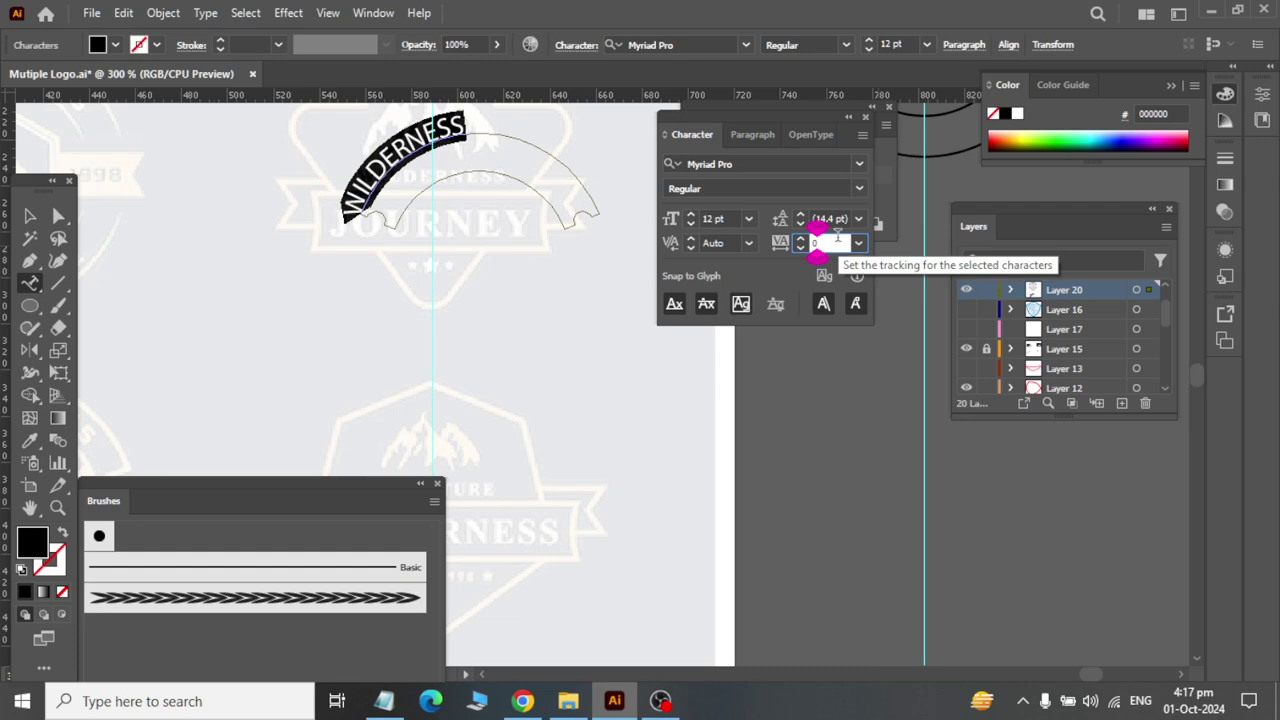
key(Up)
key(Up)
key(Up)
key(Up)
key(Up)
key(Up)
key(Up)
key(Up)
key(Up)
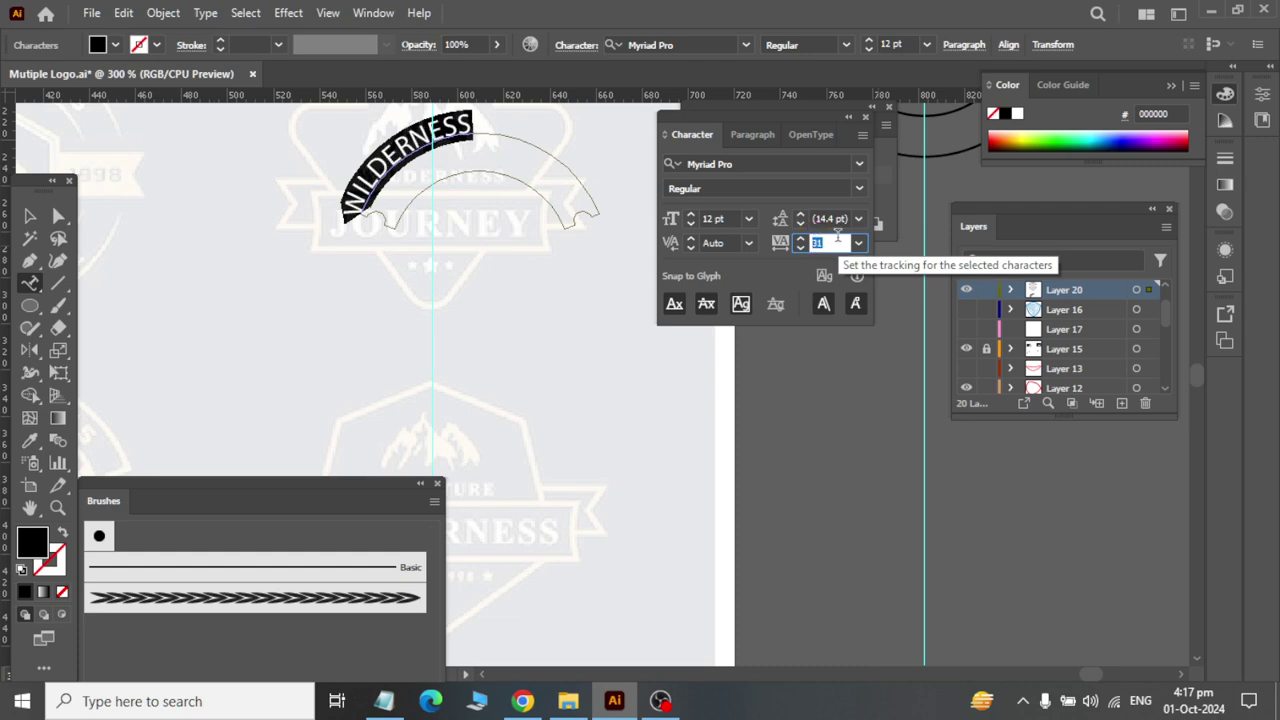
key(Up)
key(Up)
key(Up)
key(Up)
key(Up)
key(Up)
key(Up)
key(Up)
key(Up)
key(Up)
key(Up)
key(Up)
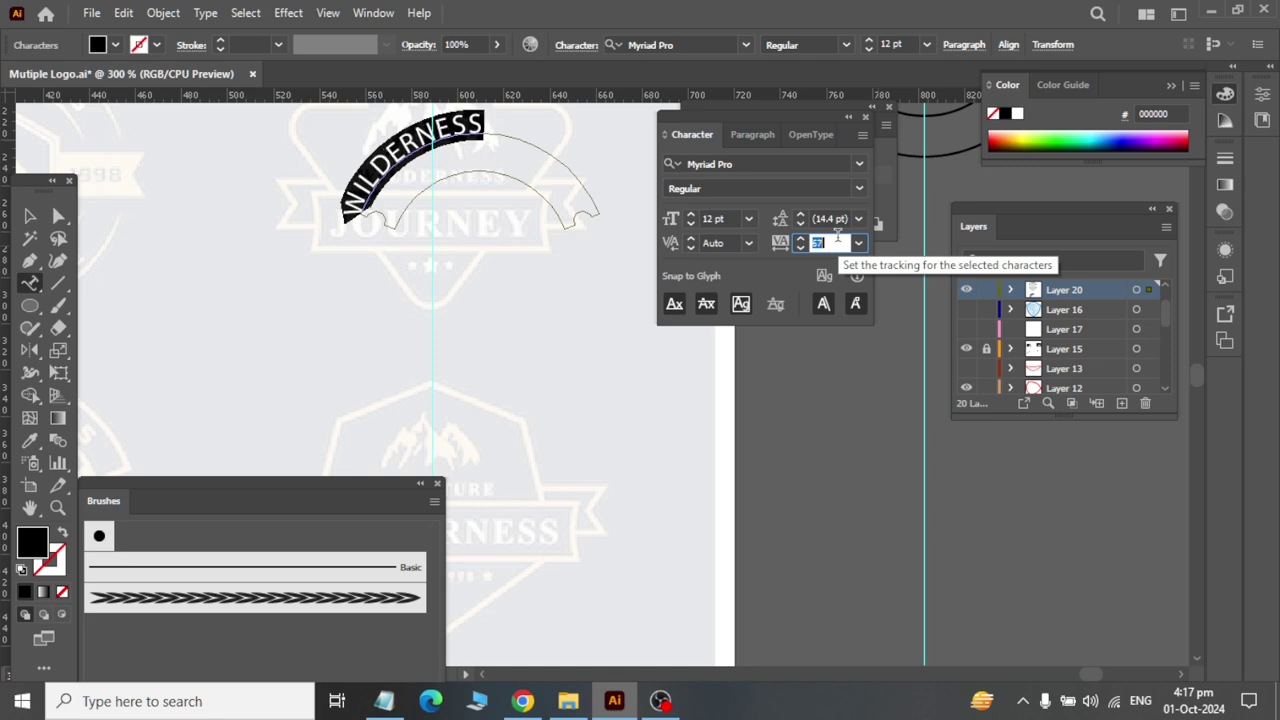
key(Up)
key(Up)
key(Up)
key(Up)
key(Up)
key(Up)
key(Up)
key(Up)
key(Up)
key(Up)
key(Up)
key(Up)
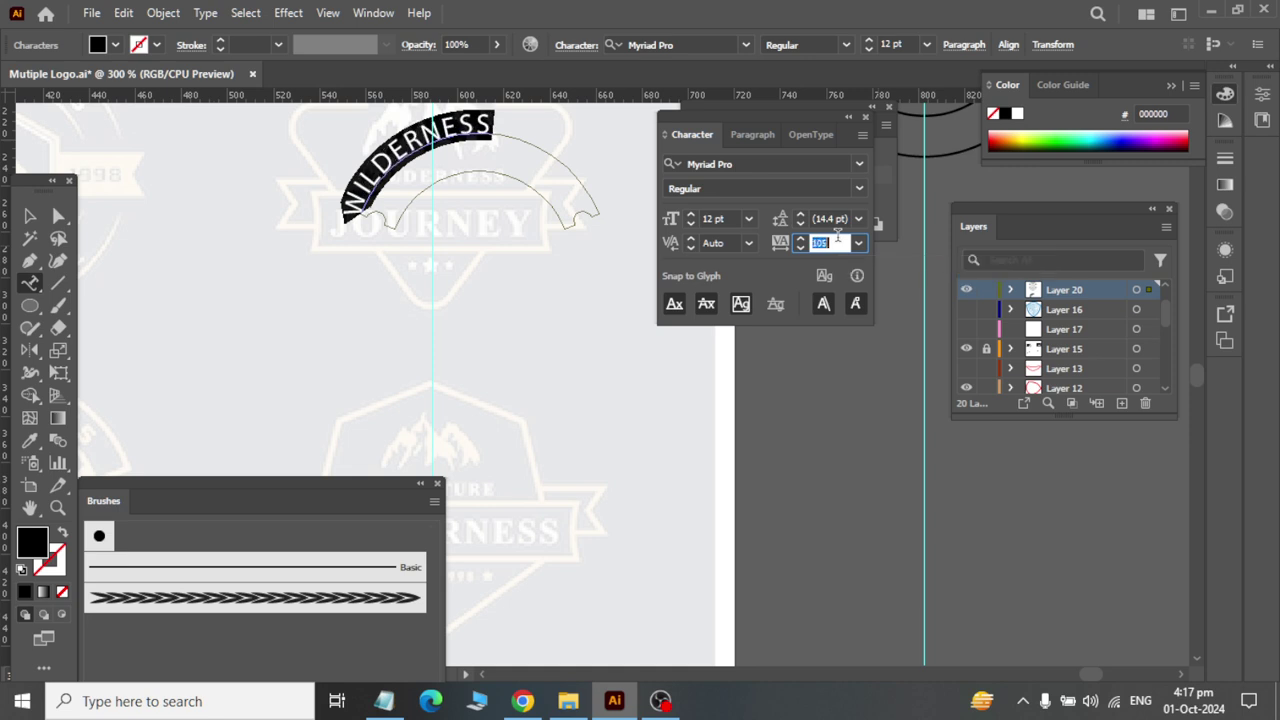
key(Up)
key(Up)
key(Up)
key(Up)
key(Up)
key(Up)
key(Up)
key(Up)
key(Up)
key(Up)
key(Up)
key(Up)
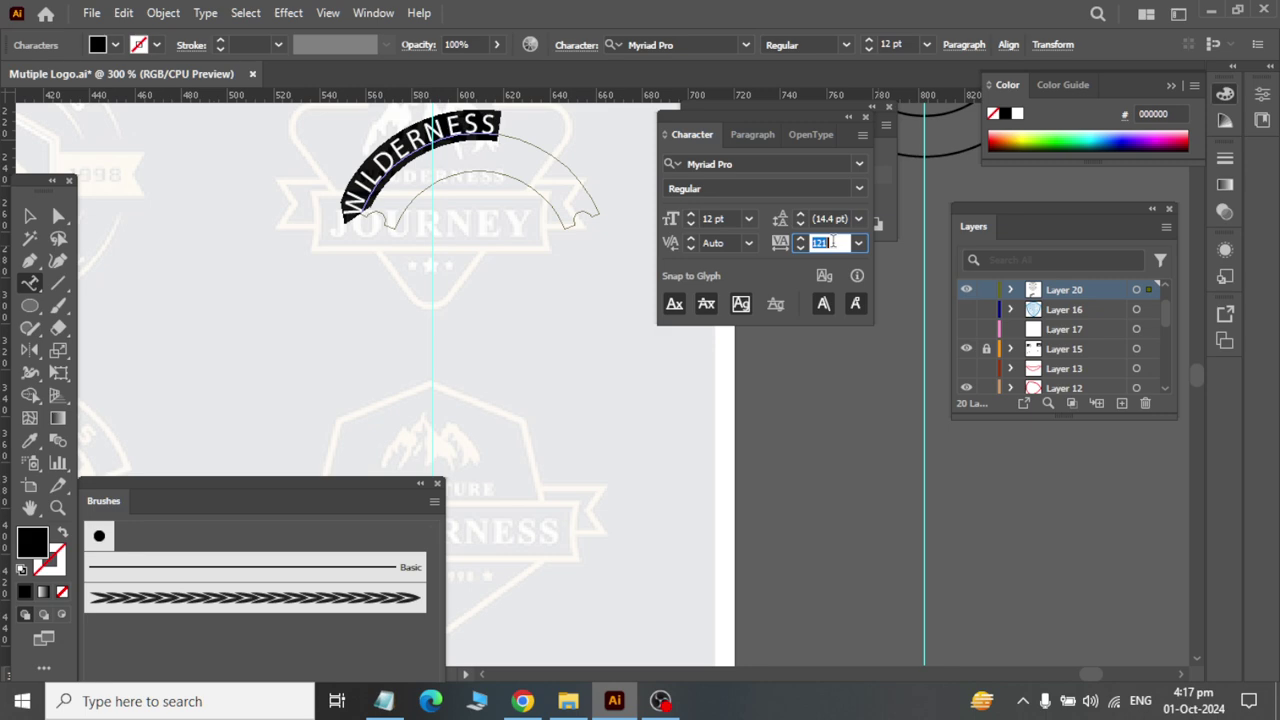
key(Up)
key(Up)
key(Up)
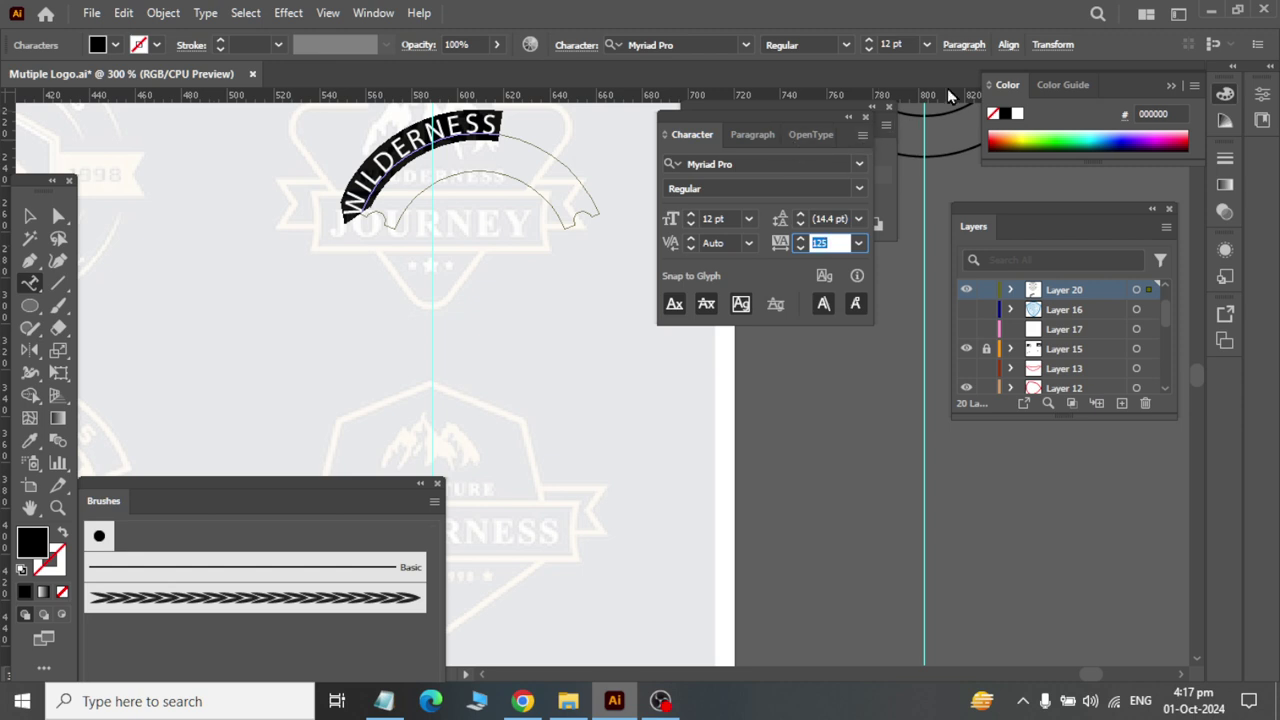
Step: Rearrange the Align and Transform panels and deselect the curved text
click(1008, 44)
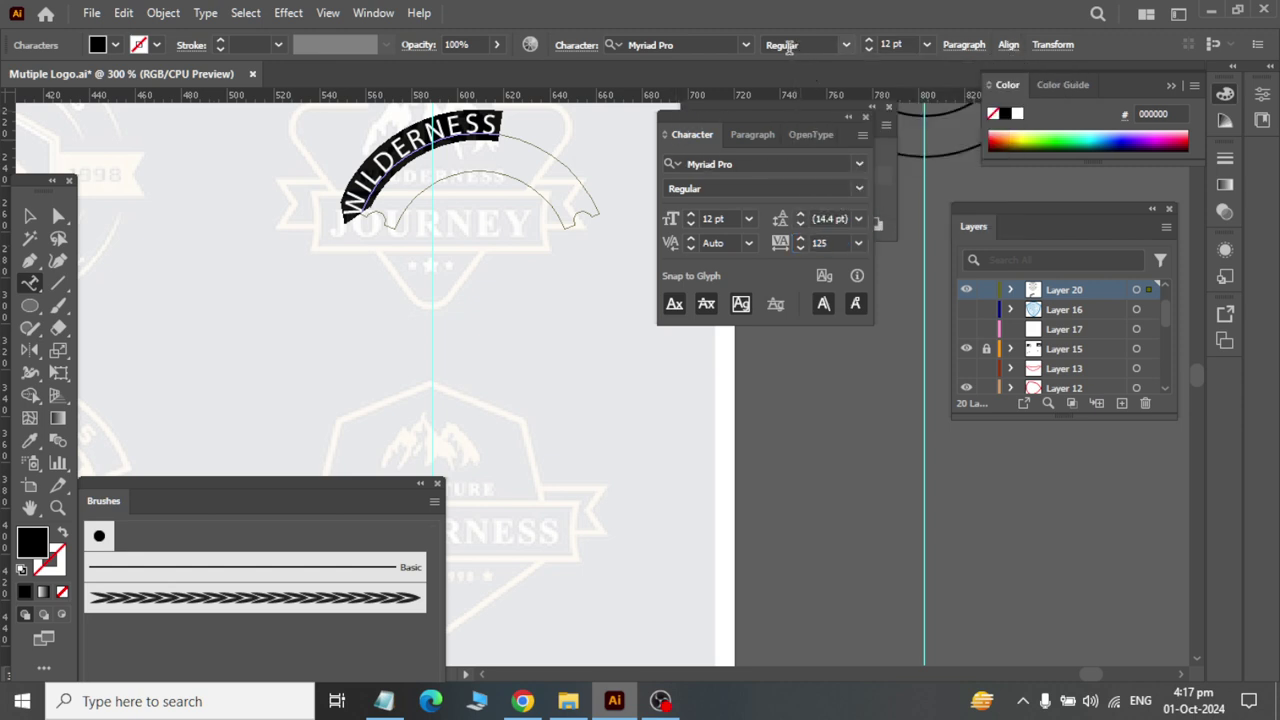
drag(730, 136, 659, 307)
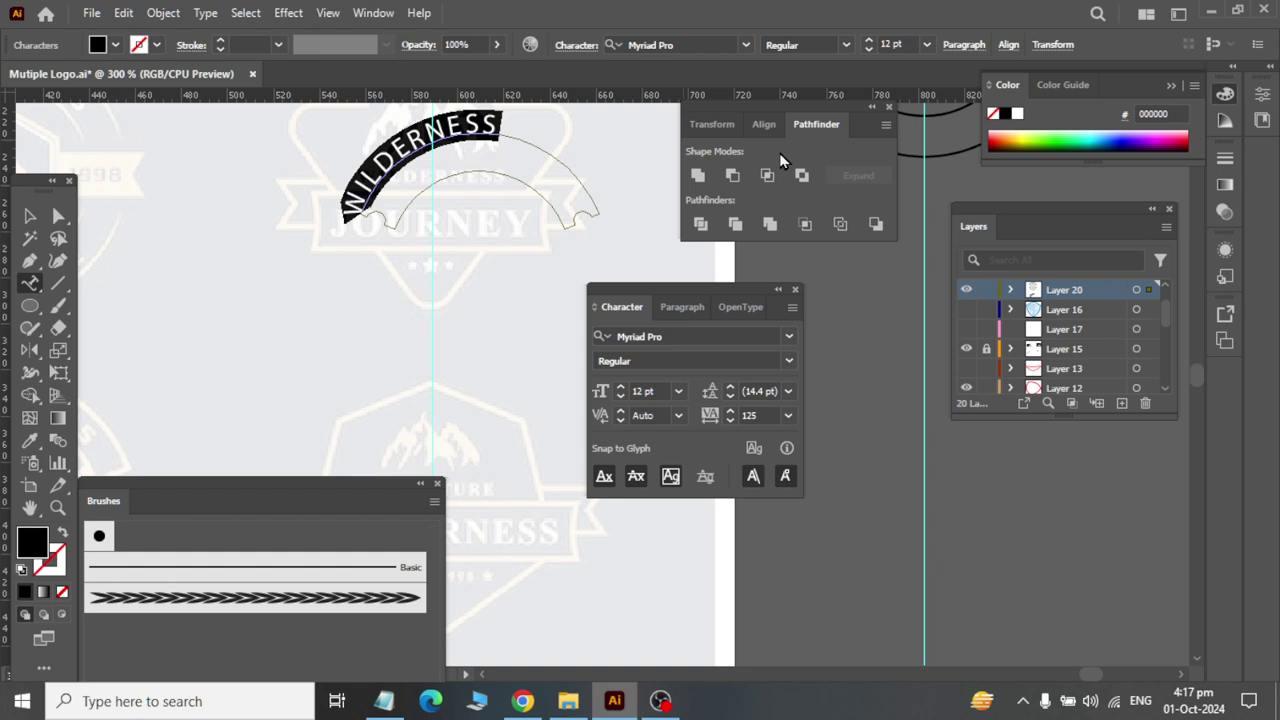
click(765, 124)
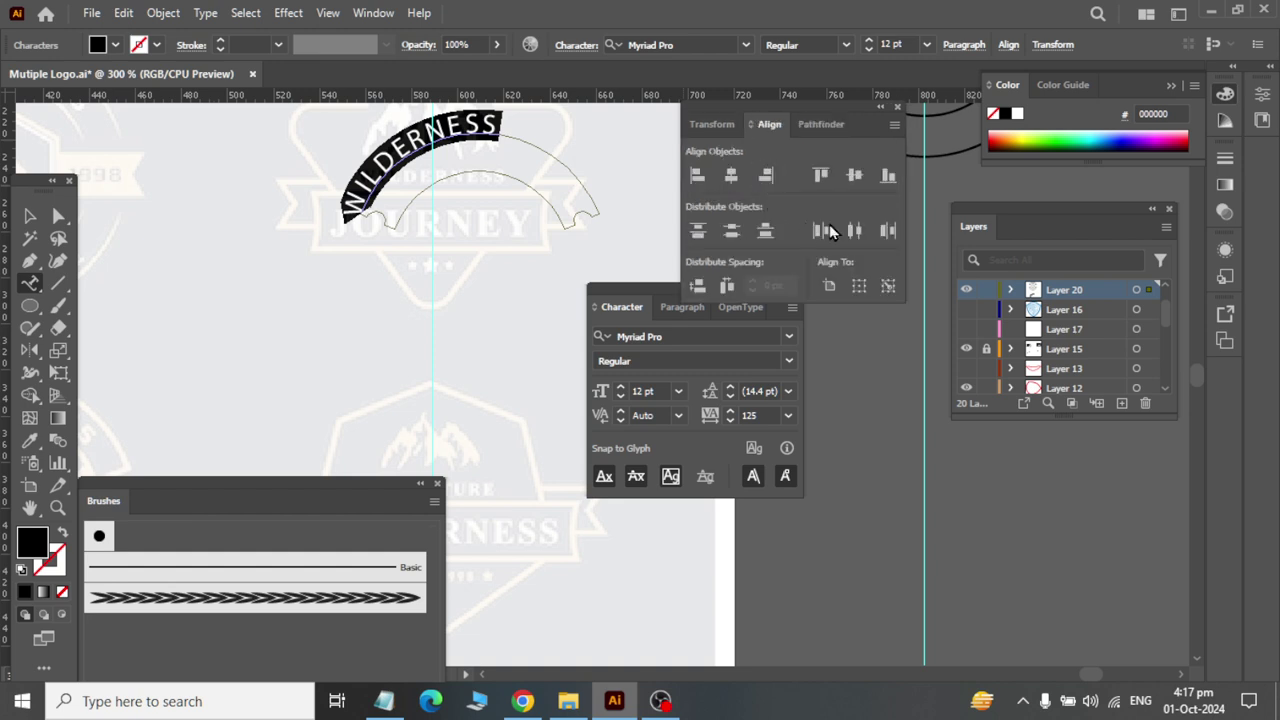
click(714, 124)
click(633, 270)
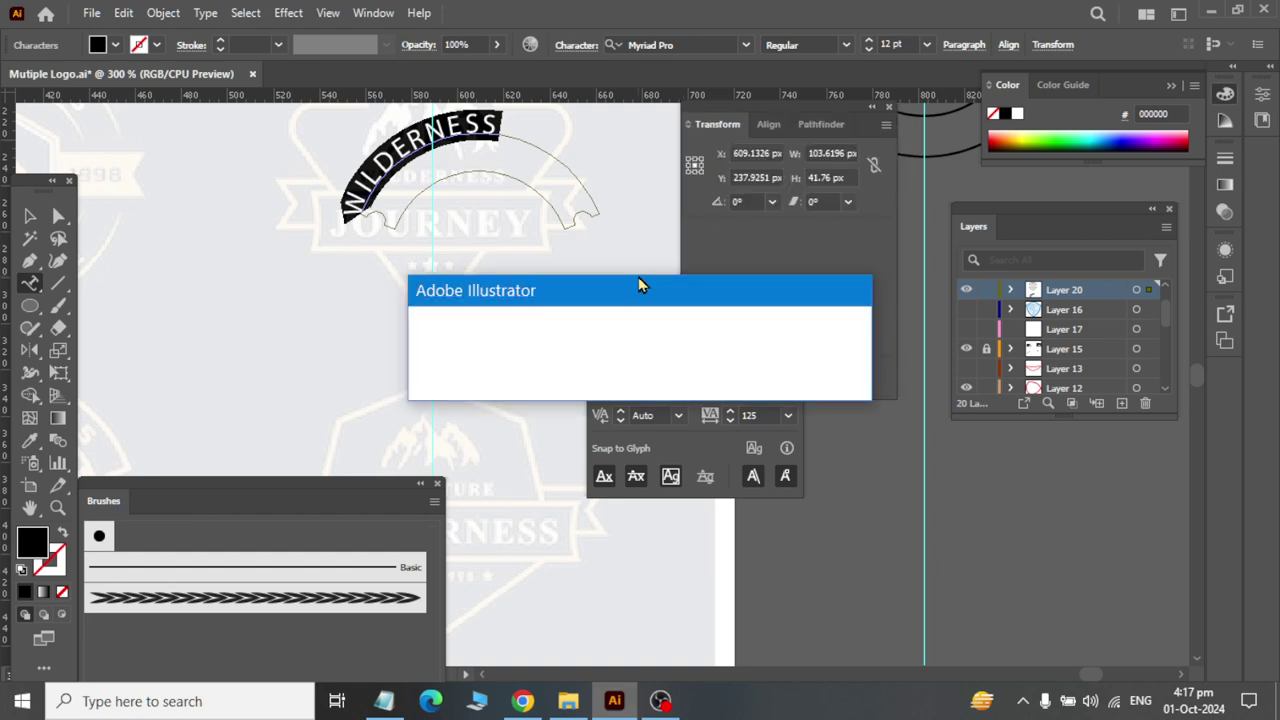
click(841, 377)
click(763, 440)
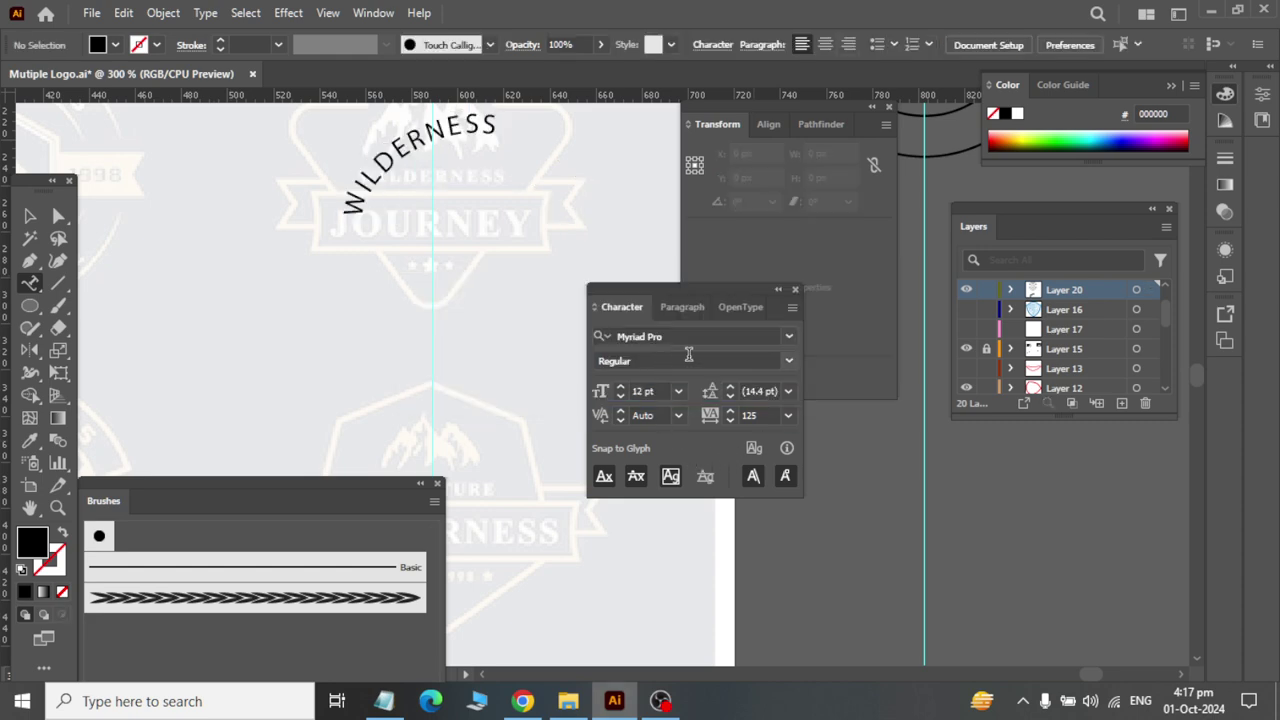
Step: Set the font style to Bold and tighten the WILDERNESS letter spacing
click(789, 361)
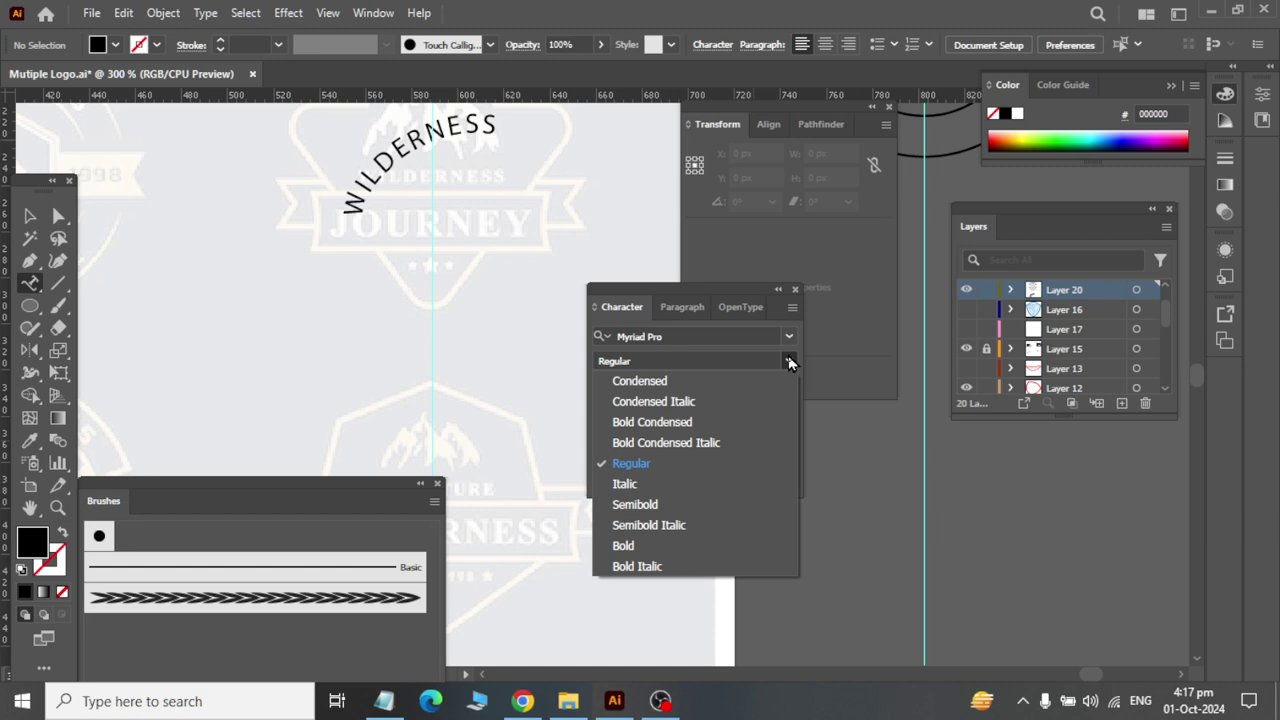
click(789, 361)
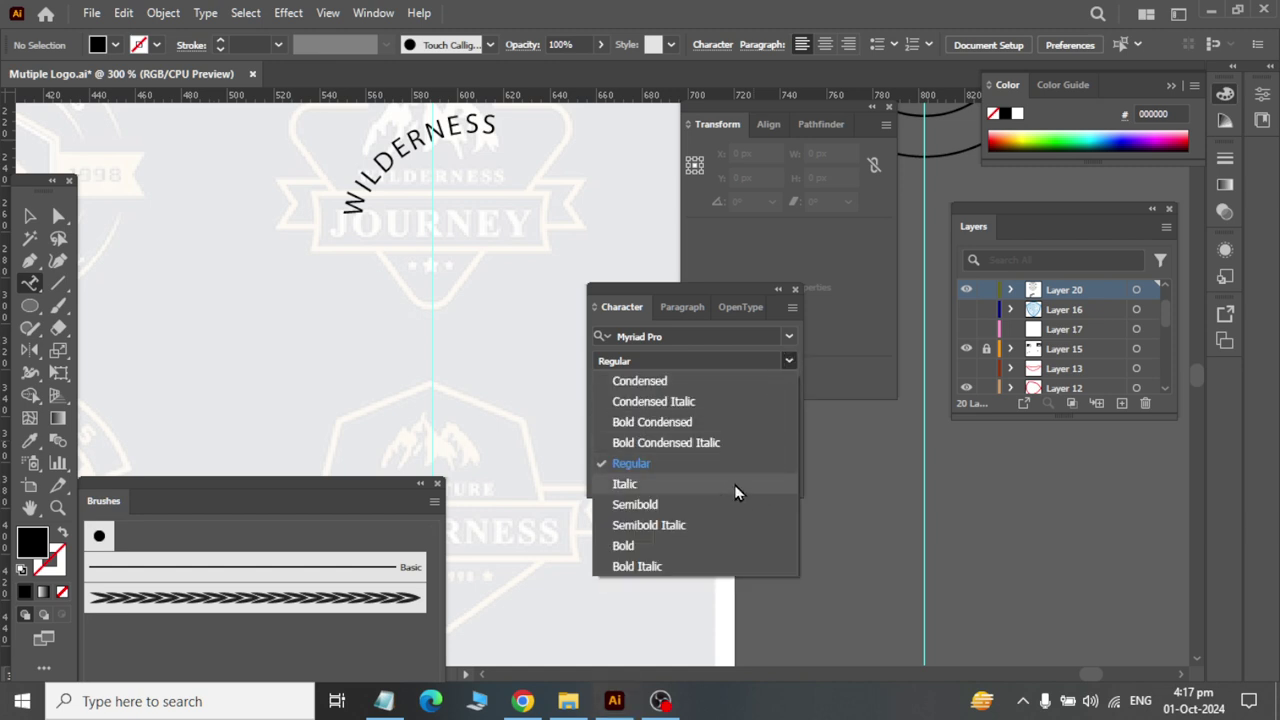
click(727, 547)
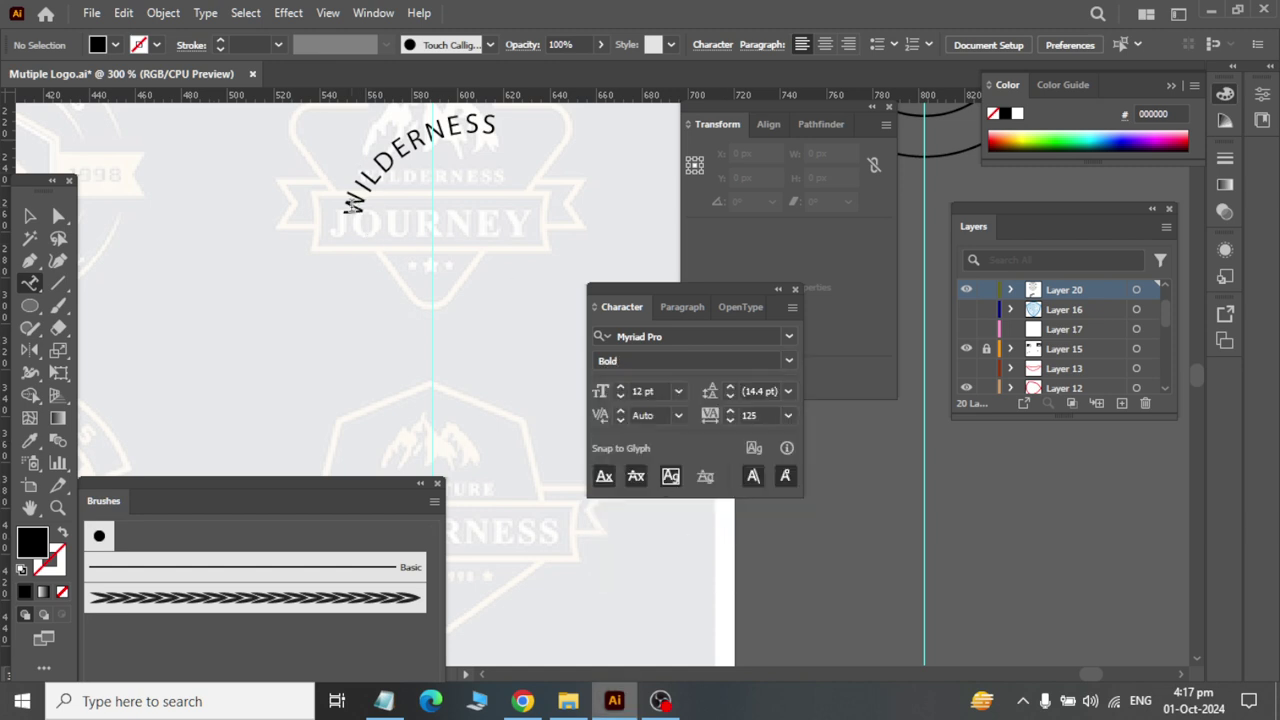
click(352, 204)
key(alt+Left)
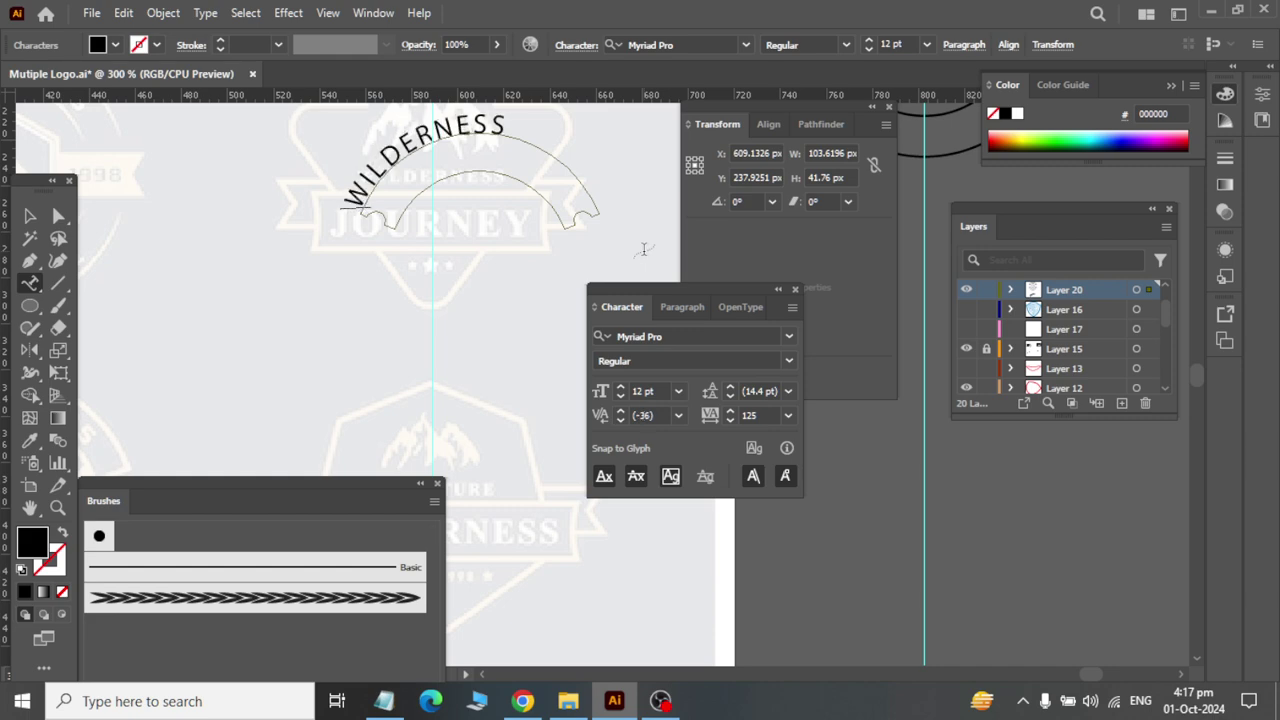
key(alt+Left)
Step: Undo the spacing change, return kerning to Auto, and select all WILDERNESS characters
key(ctrl+z)
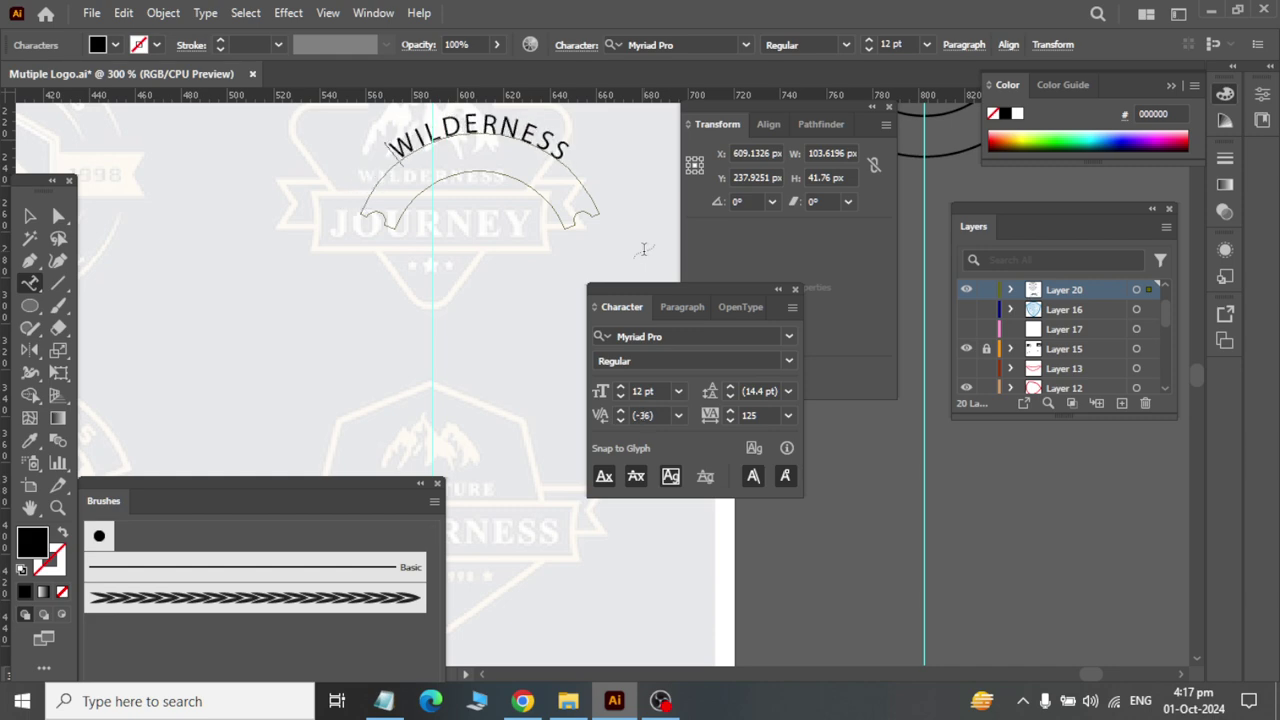
key(ctrl)
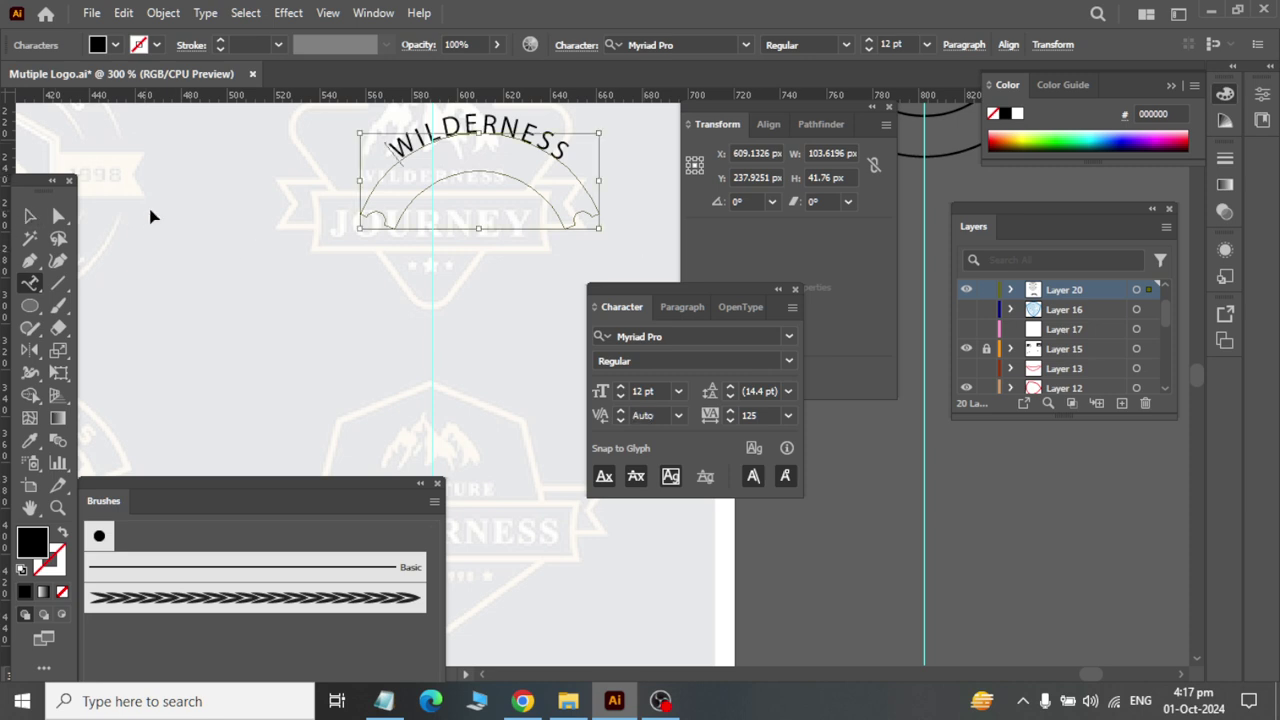
key(ctrl+a)
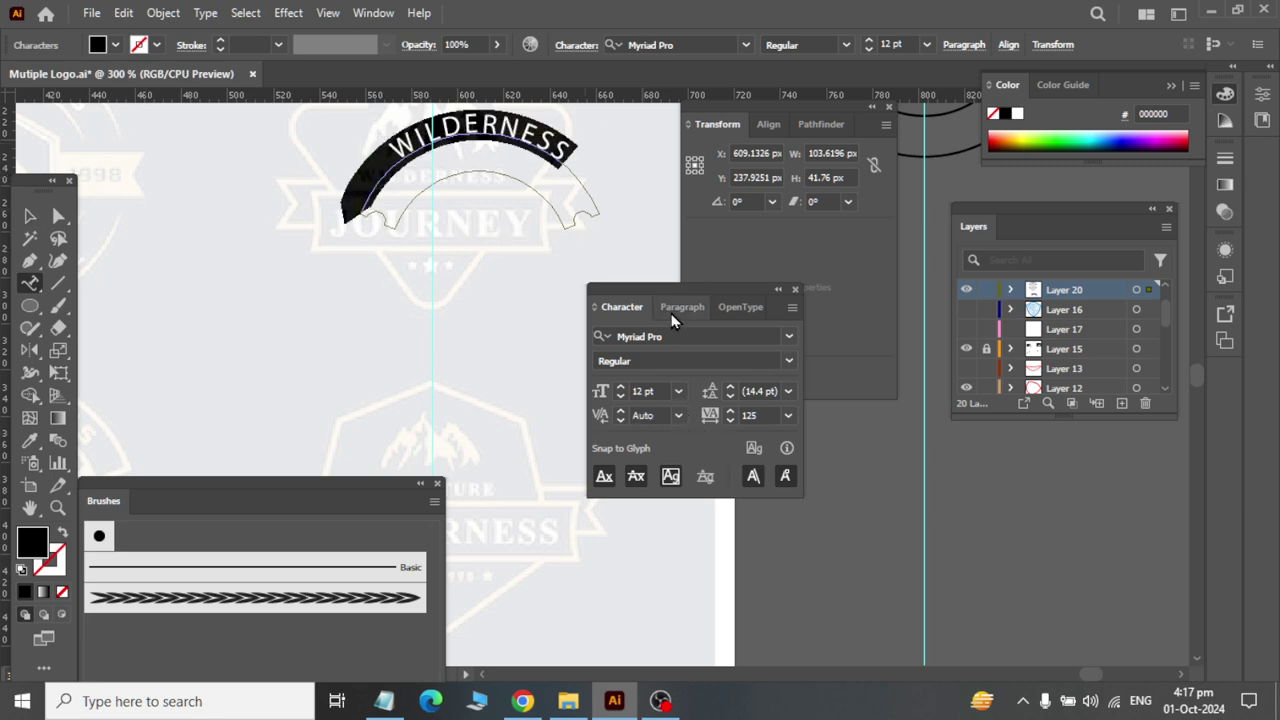
click(675, 307)
click(740, 307)
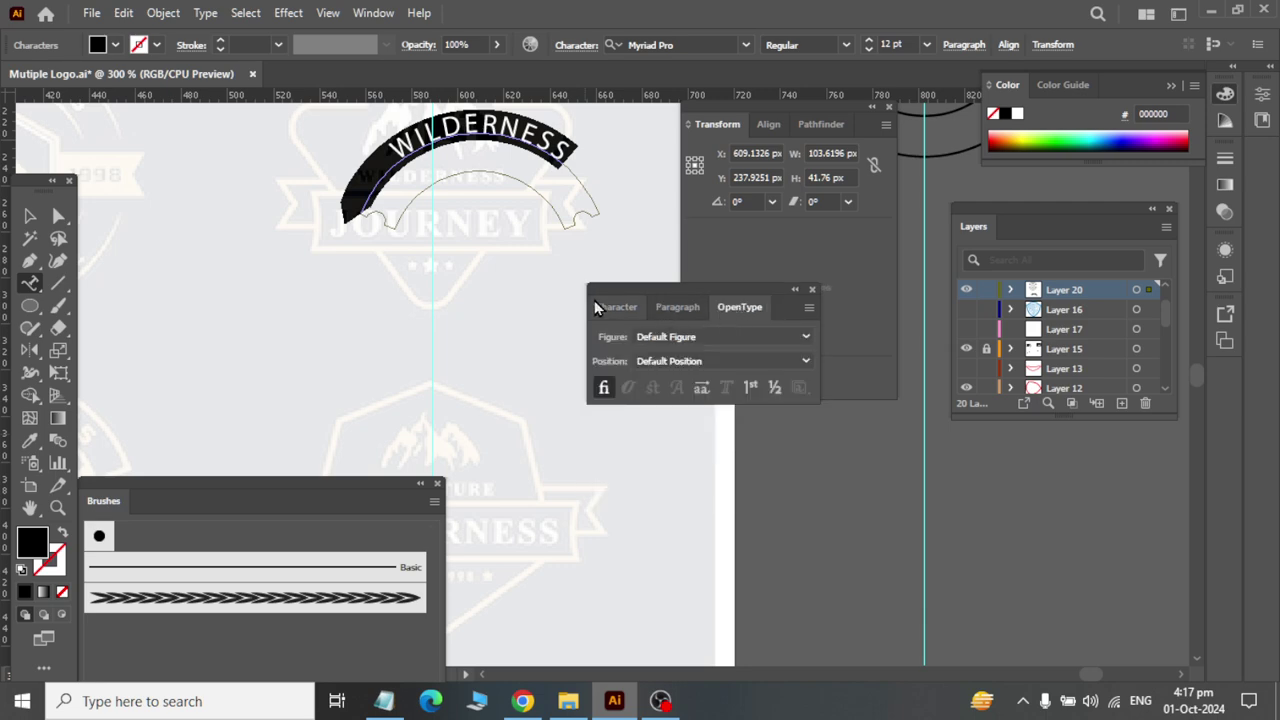
click(620, 308)
click(678, 391)
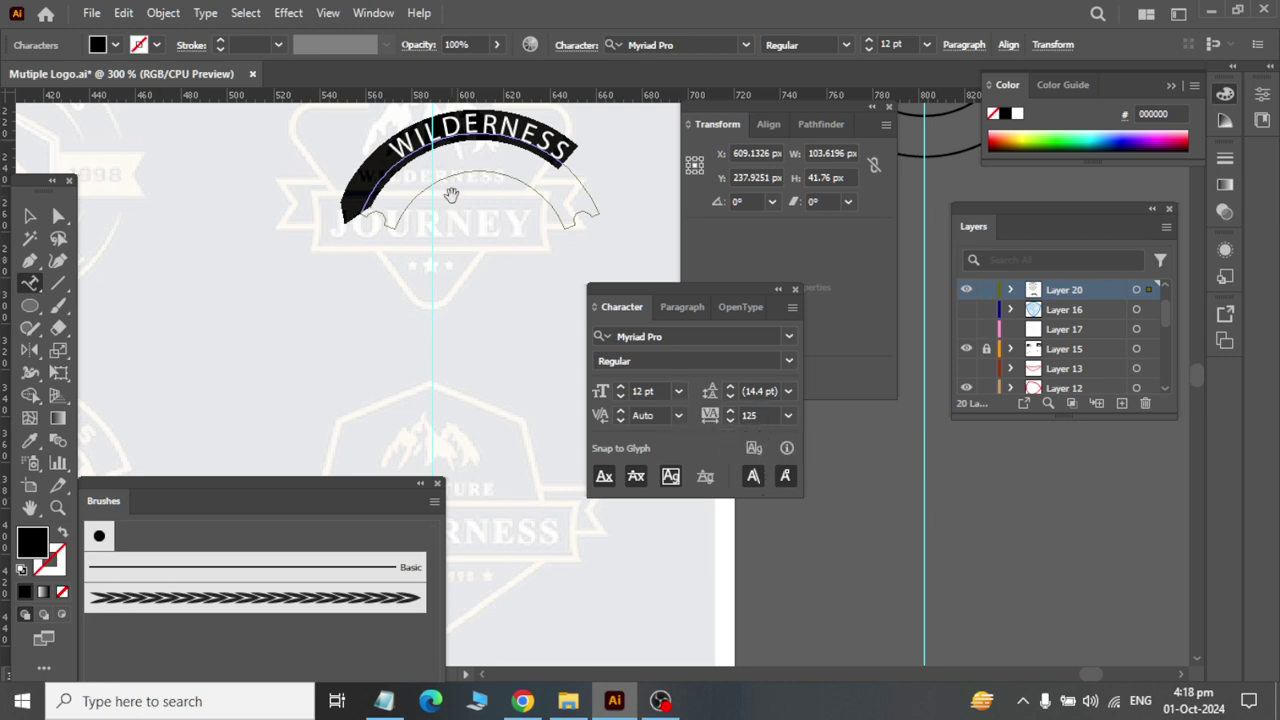
Step: Move the WILDERNESS text onto the badge's top band and rotate it slightly
key(Escape)
scroll(537, 229, up, 3)
scroll(533, 331, up, 2)
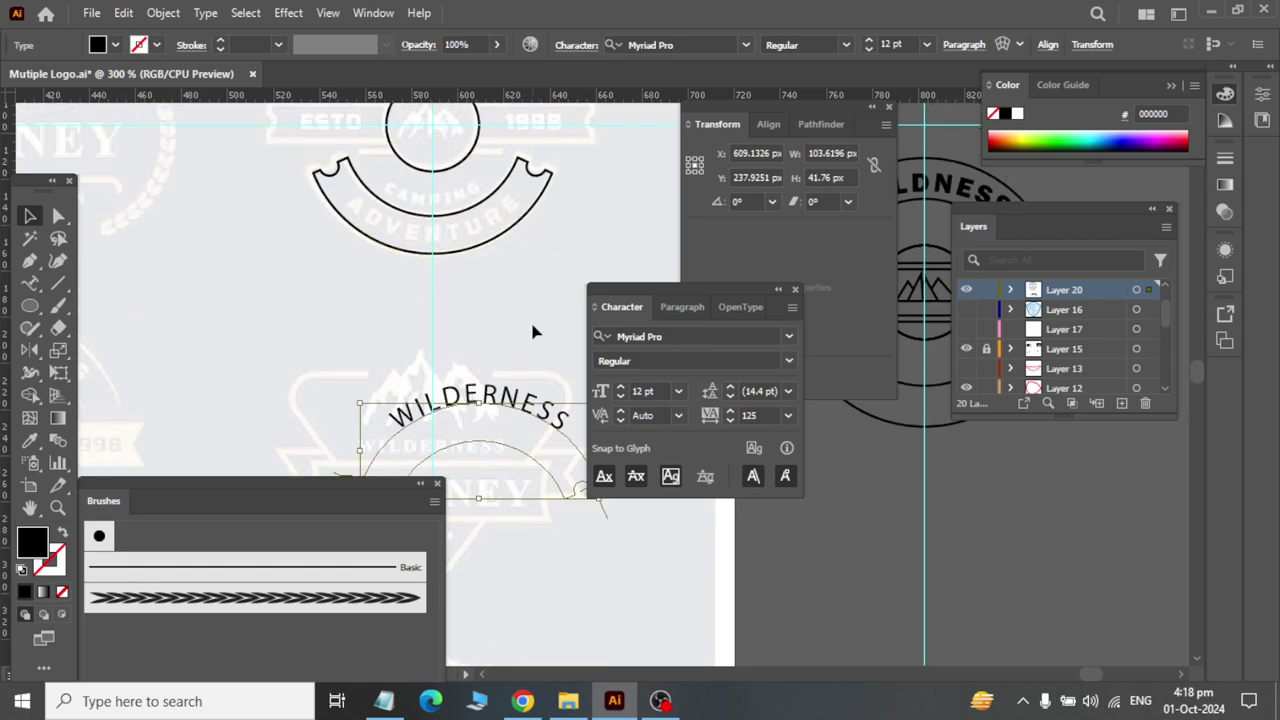
scroll(430, 210, up, 2)
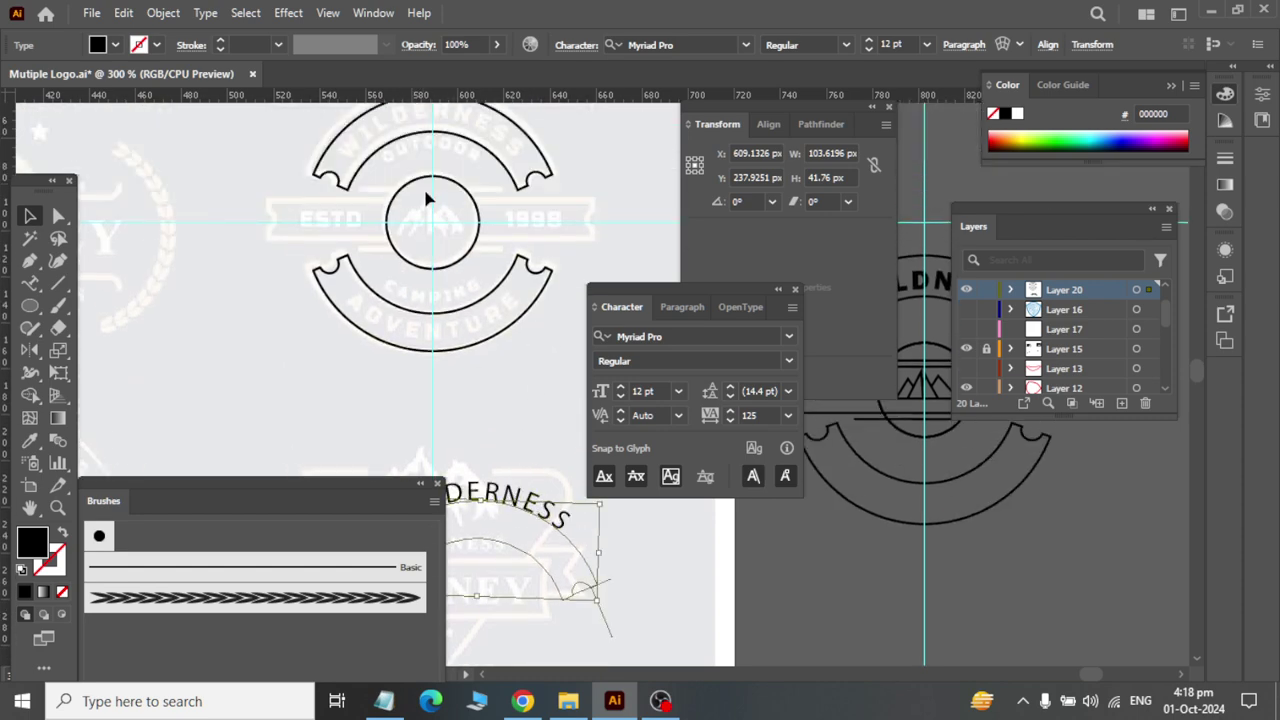
mouse_move(490, 486)
mouse_down()
mouse_move(477, 492)
mouse_move(432, 165)
mouse_move(432, 215)
mouse_up()
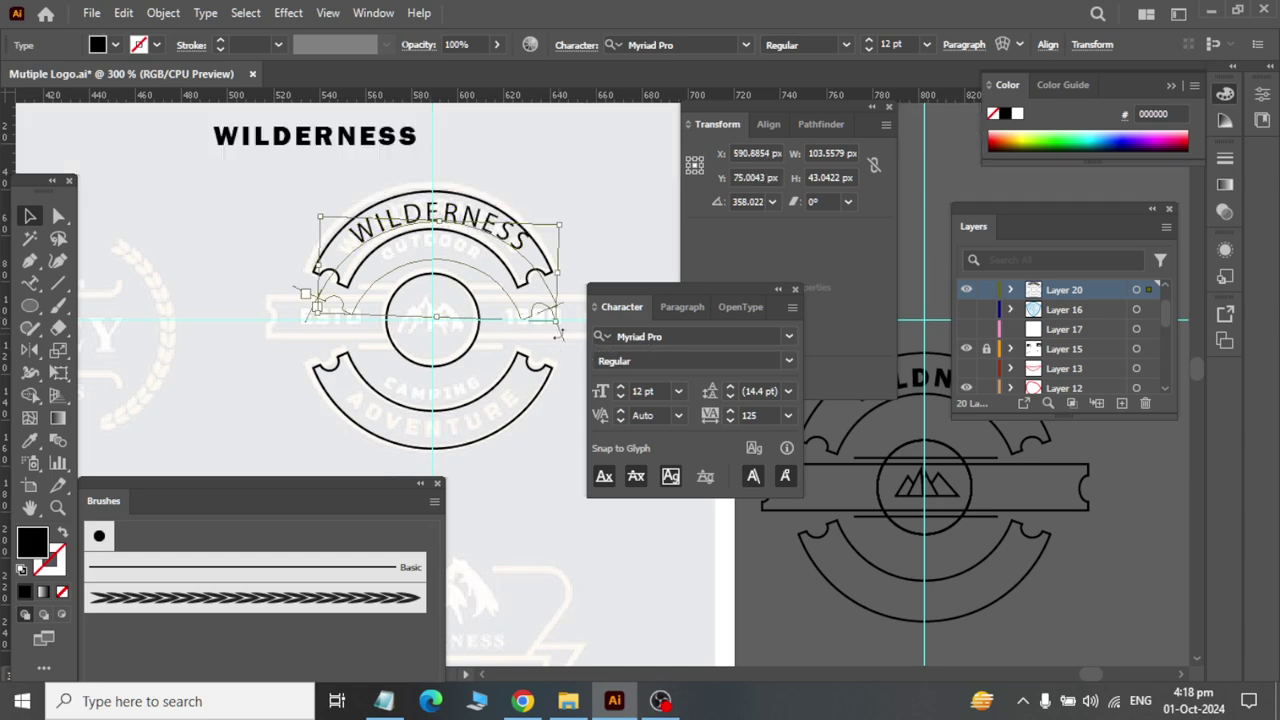
drag(559, 334, 556, 342)
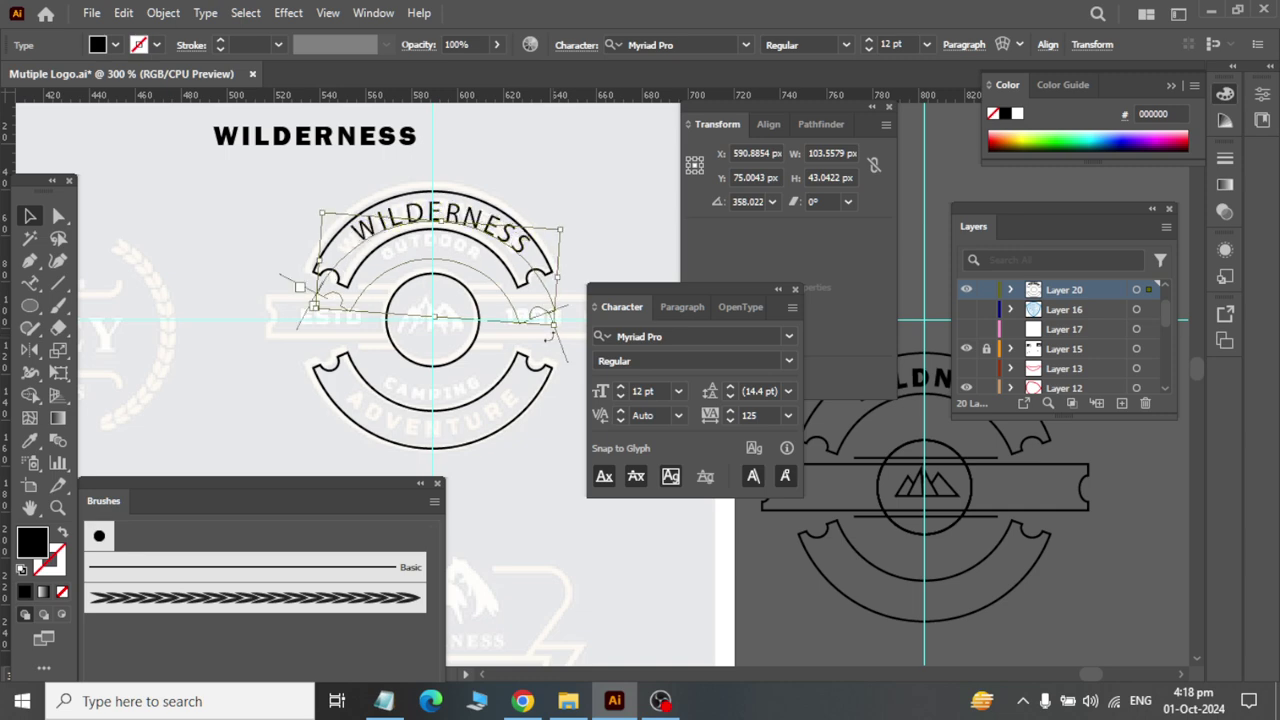
Step: Nudge the WILDERNESS text sideways until it sits at X 590.36 px
key(Left)
key(Left)
key(Left)
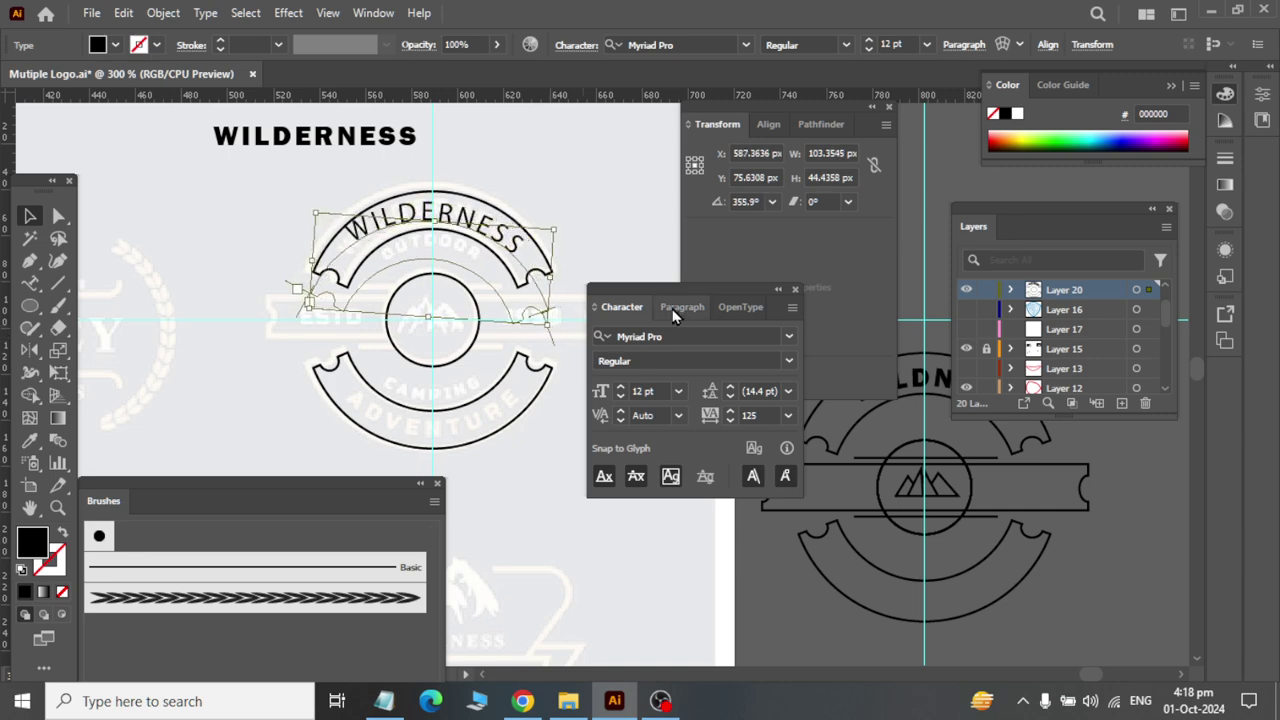
key(Right)
key(Right)
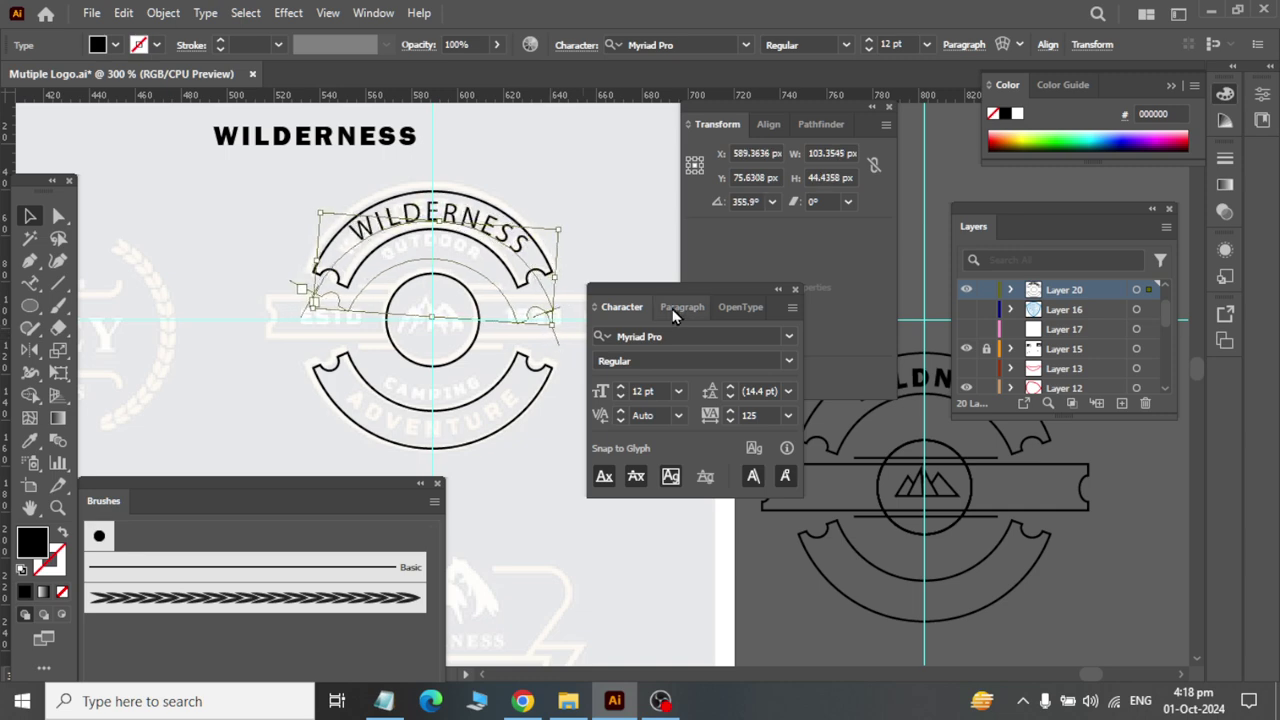
key(Left)
key(Left)
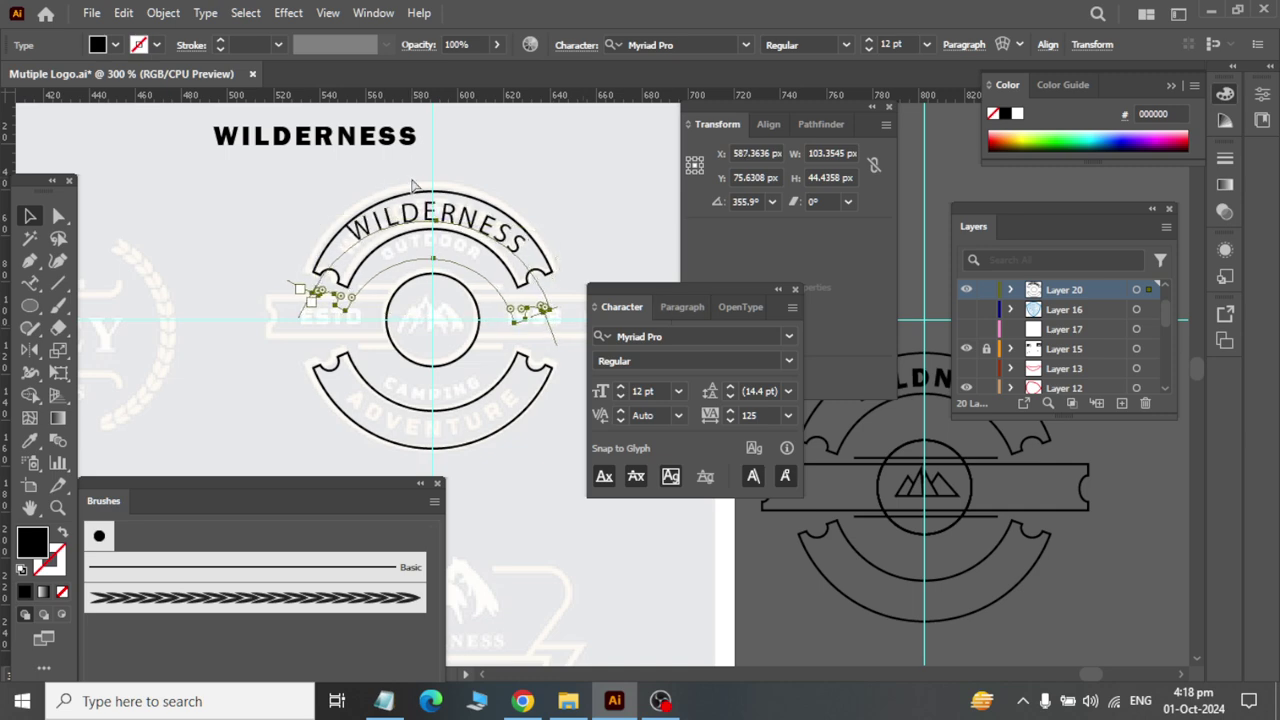
key(a)
key(Right)
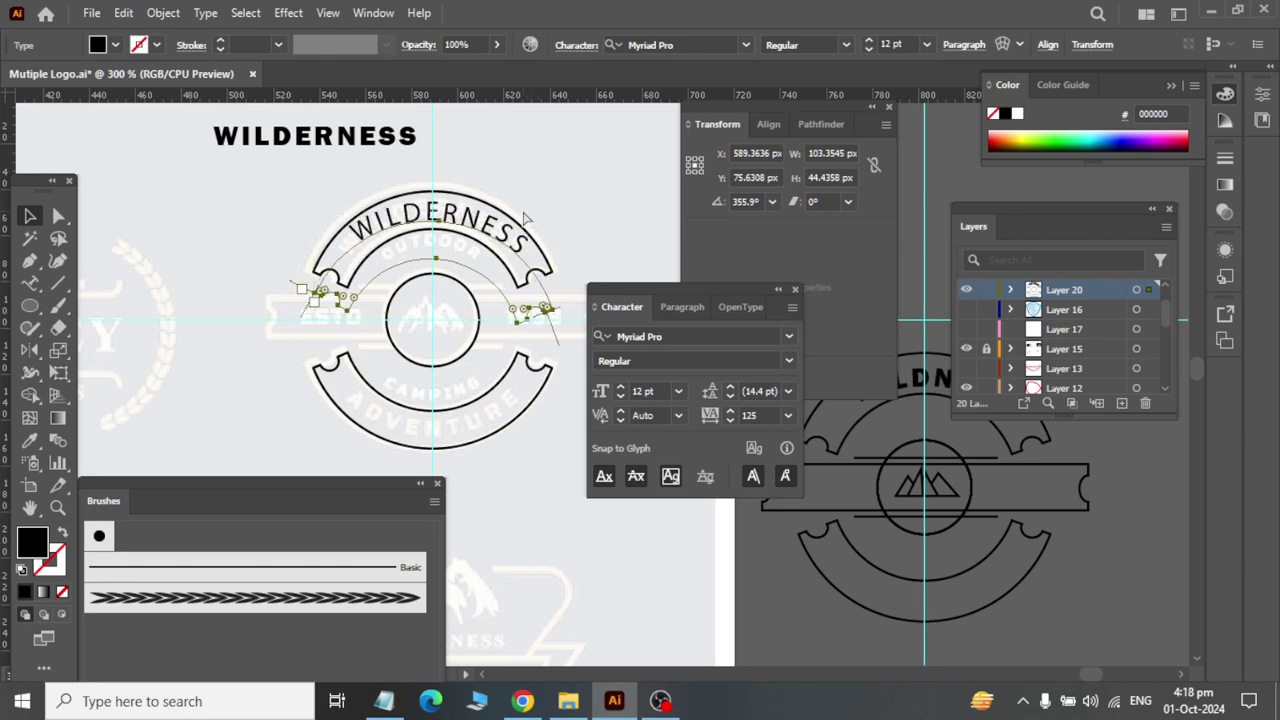
key(v)
key(Right)
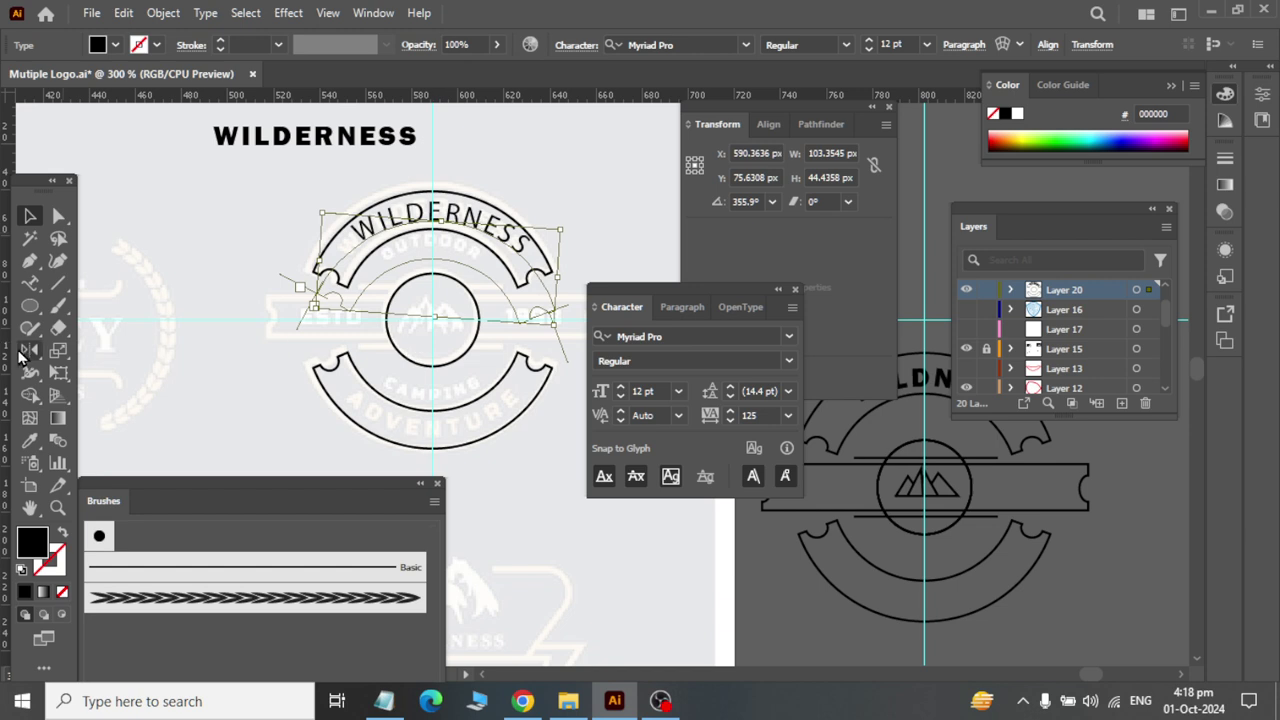
Step: Draw a rectangle over the centre ESTD 1998 band and size it to 137.08 × 19.93 px
click(30, 308)
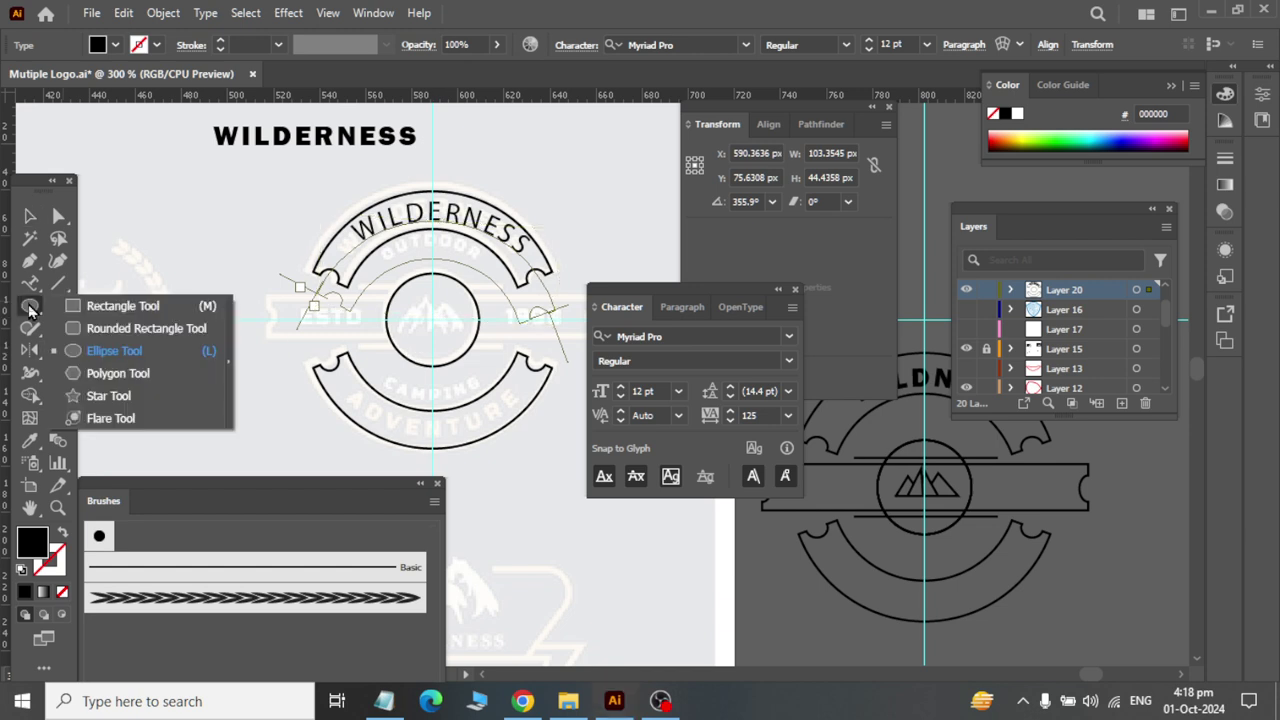
click(110, 306)
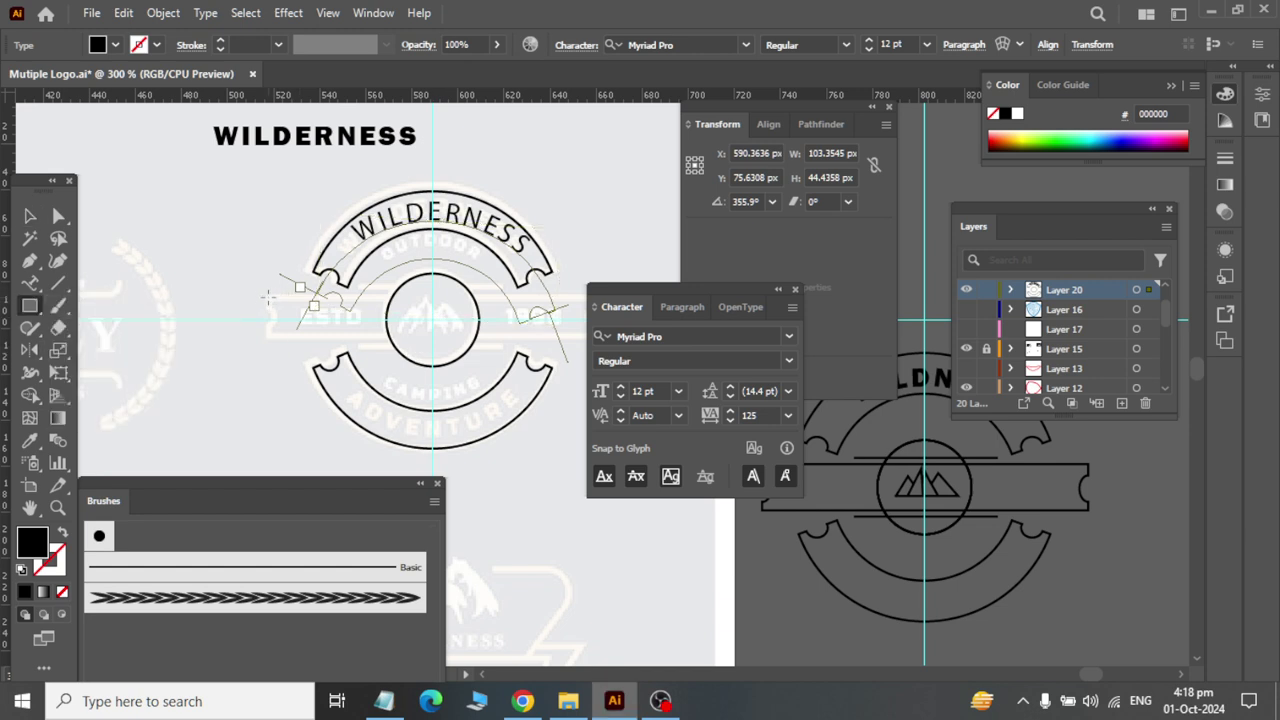
mouse_move(268, 297)
mouse_down()
mouse_move(287, 339)
mouse_move(588, 338)
mouse_up()
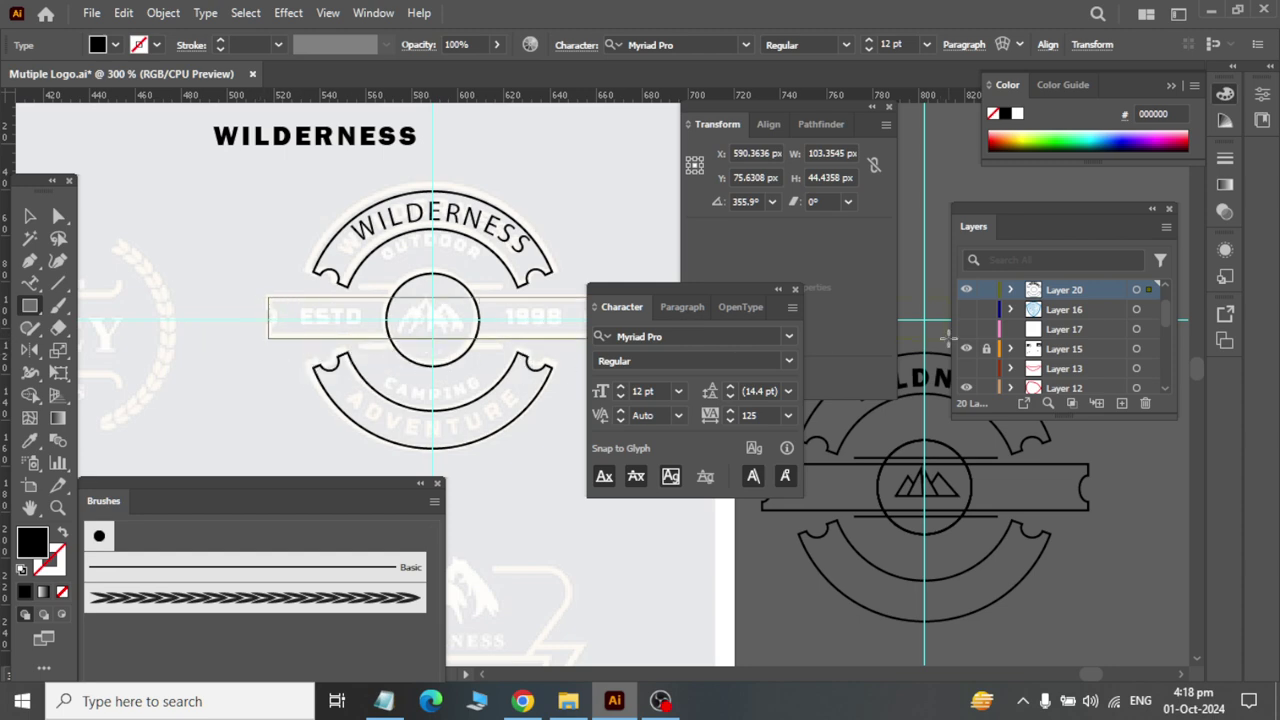
drag(947, 338, 801, 344)
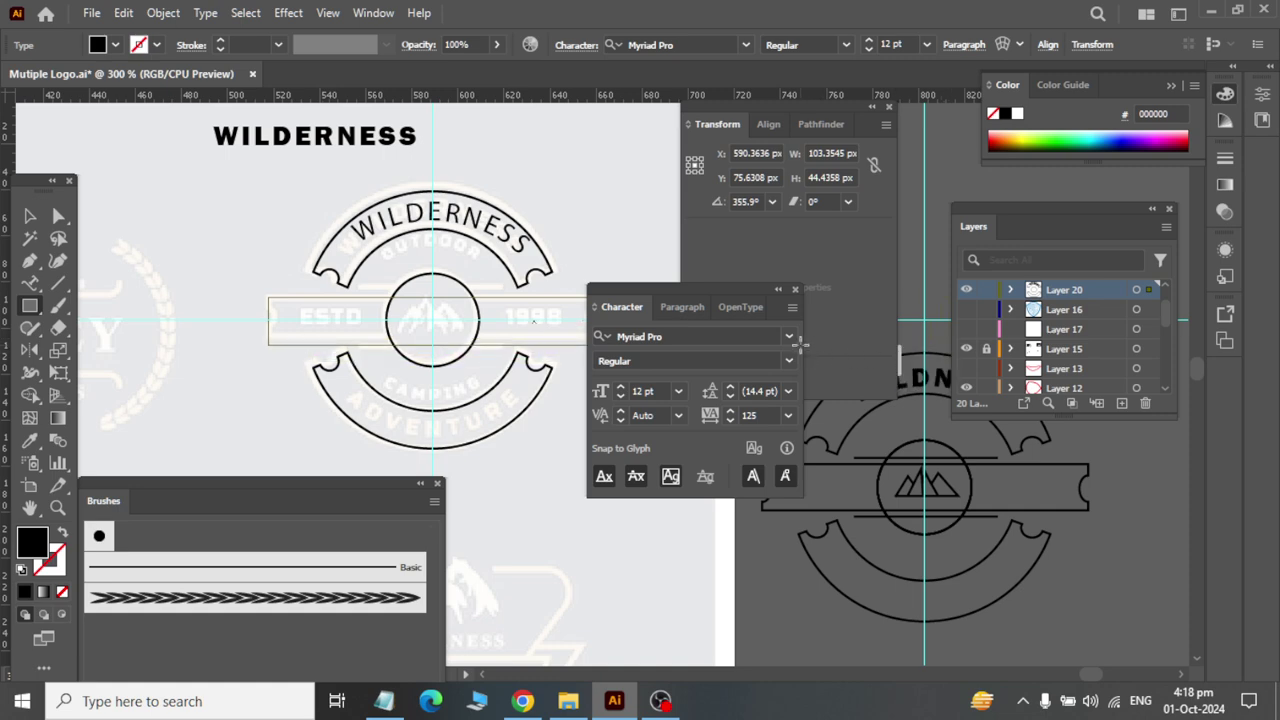
drag(800, 344, 800, 344)
drag(621, 306, 508, 593)
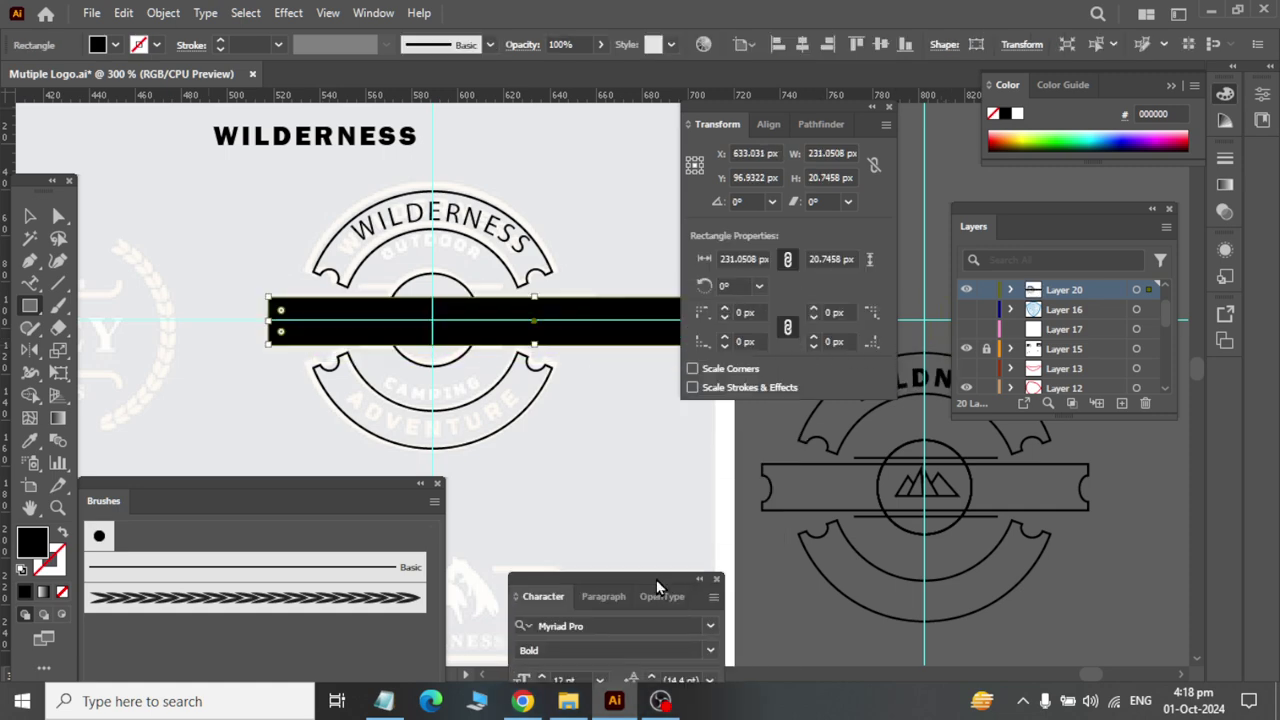
drag(797, 116, 722, 558)
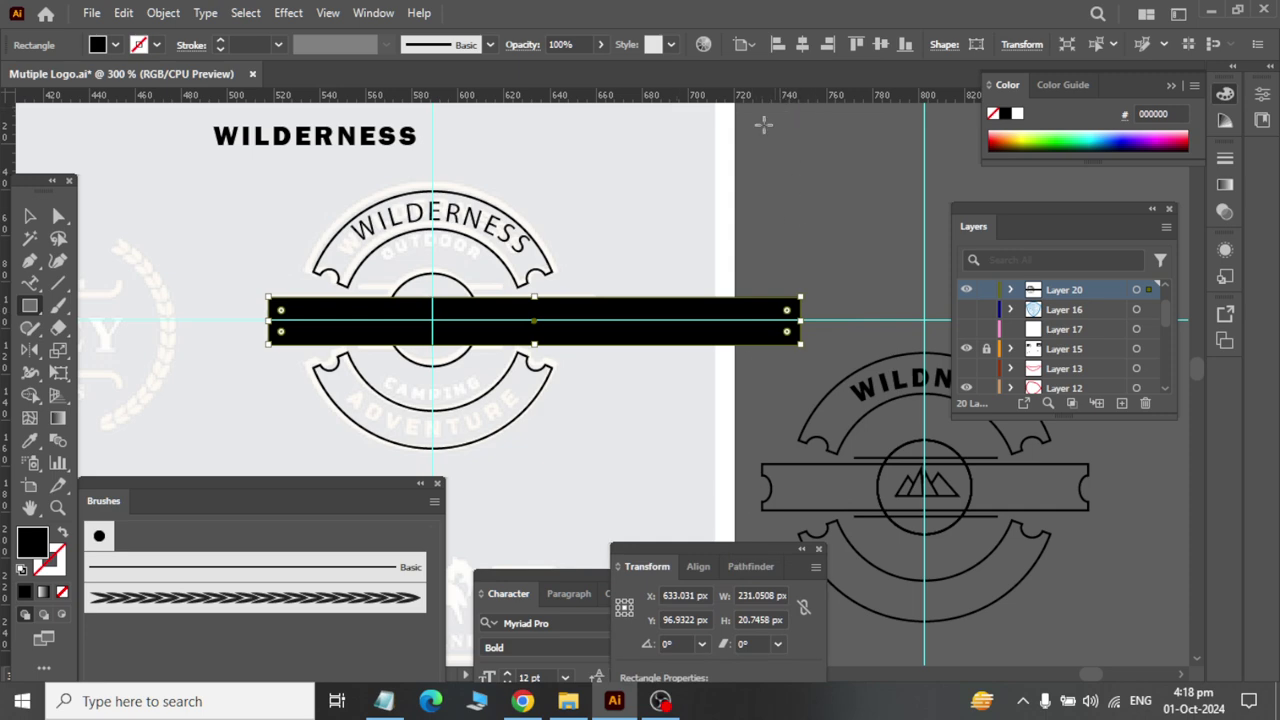
drag(801, 320, 585, 311)
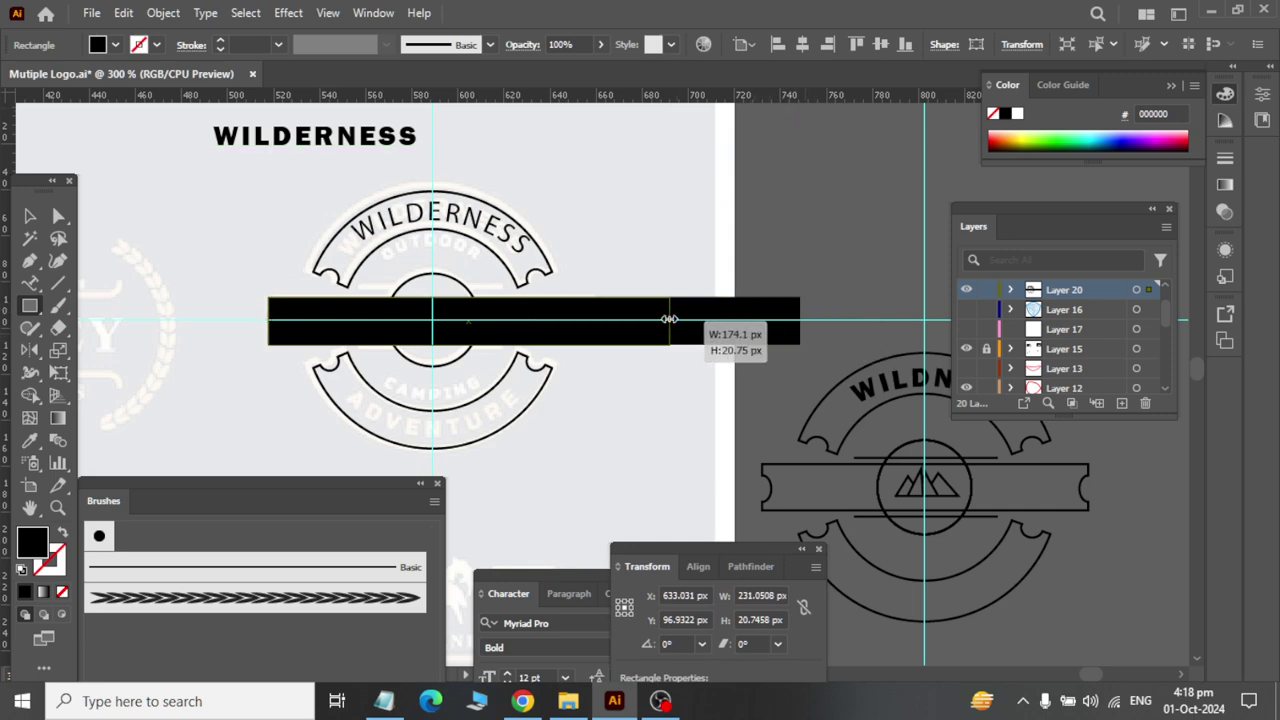
key(shift)
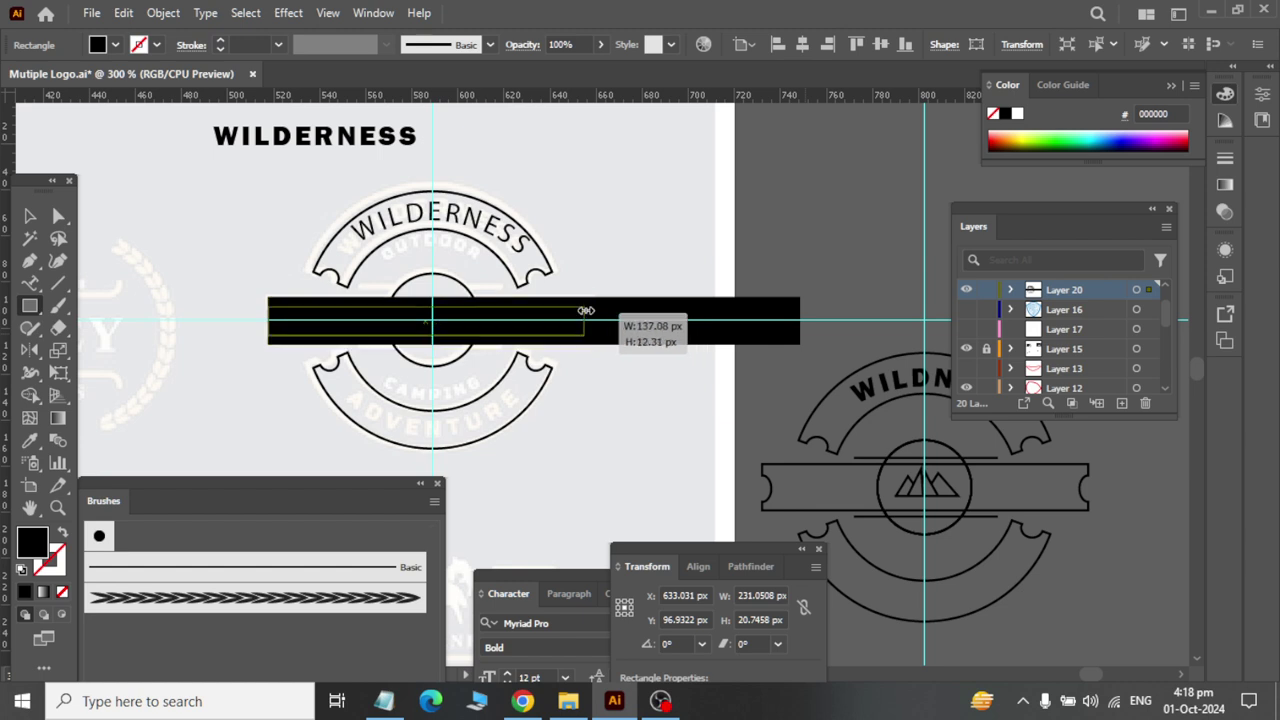
drag(585, 311, 587, 311)
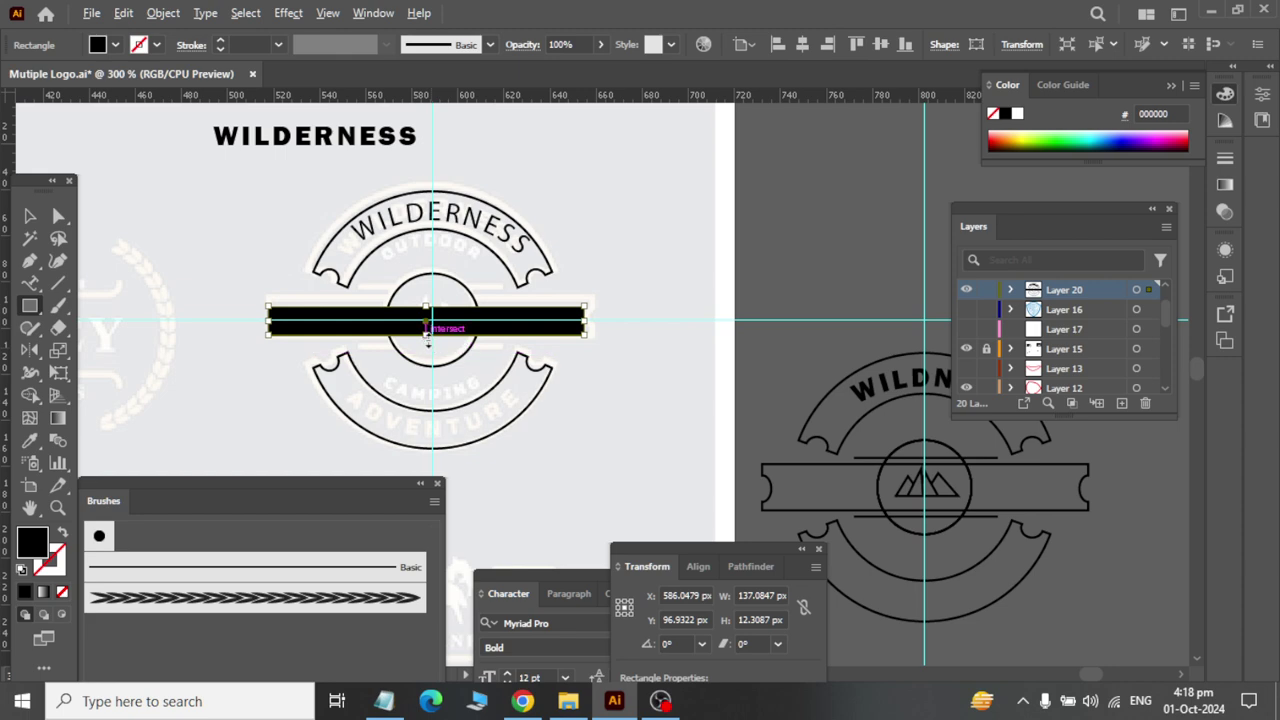
drag(428, 337, 427, 345)
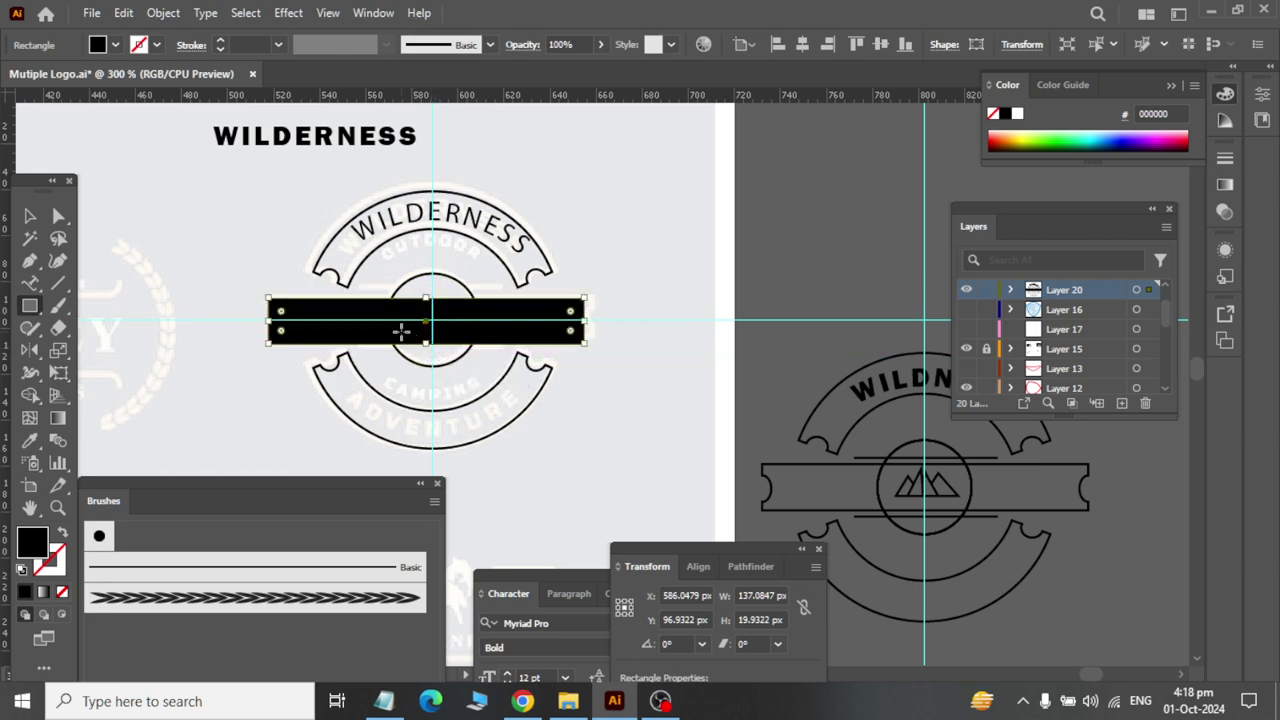
Step: Give the band rectangle a white ffffff fill
click(116, 45)
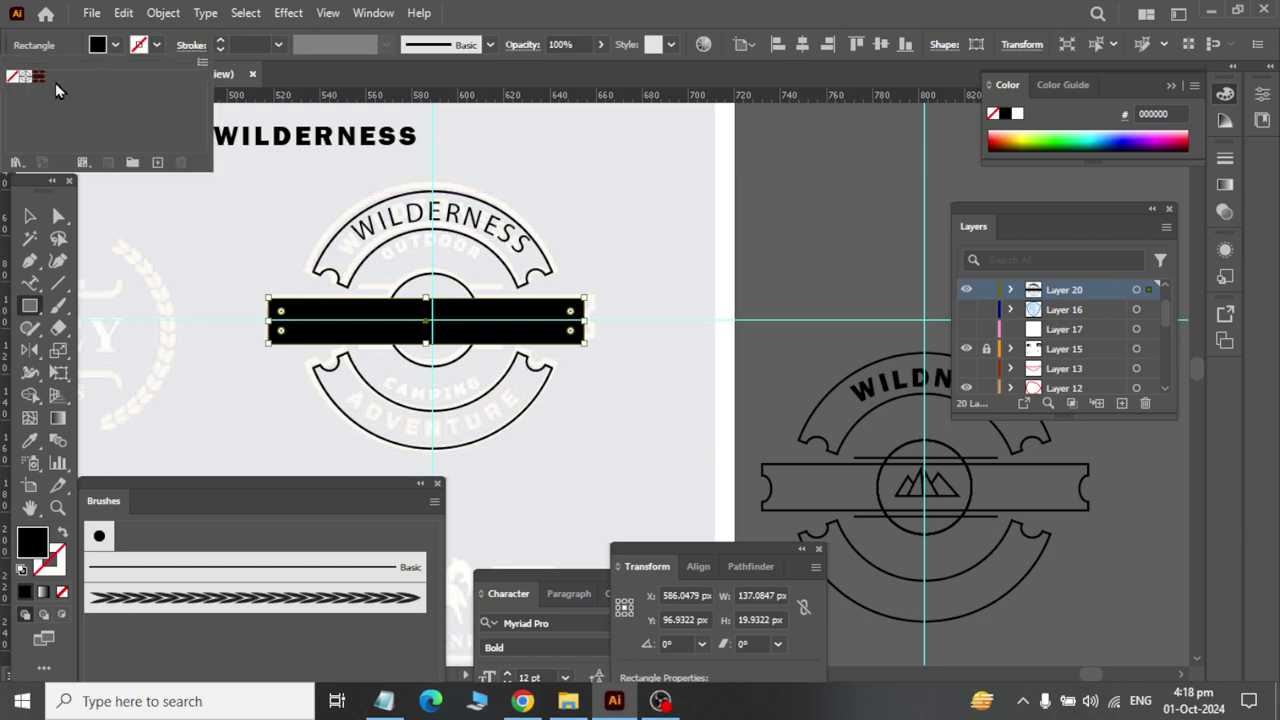
click(10, 77)
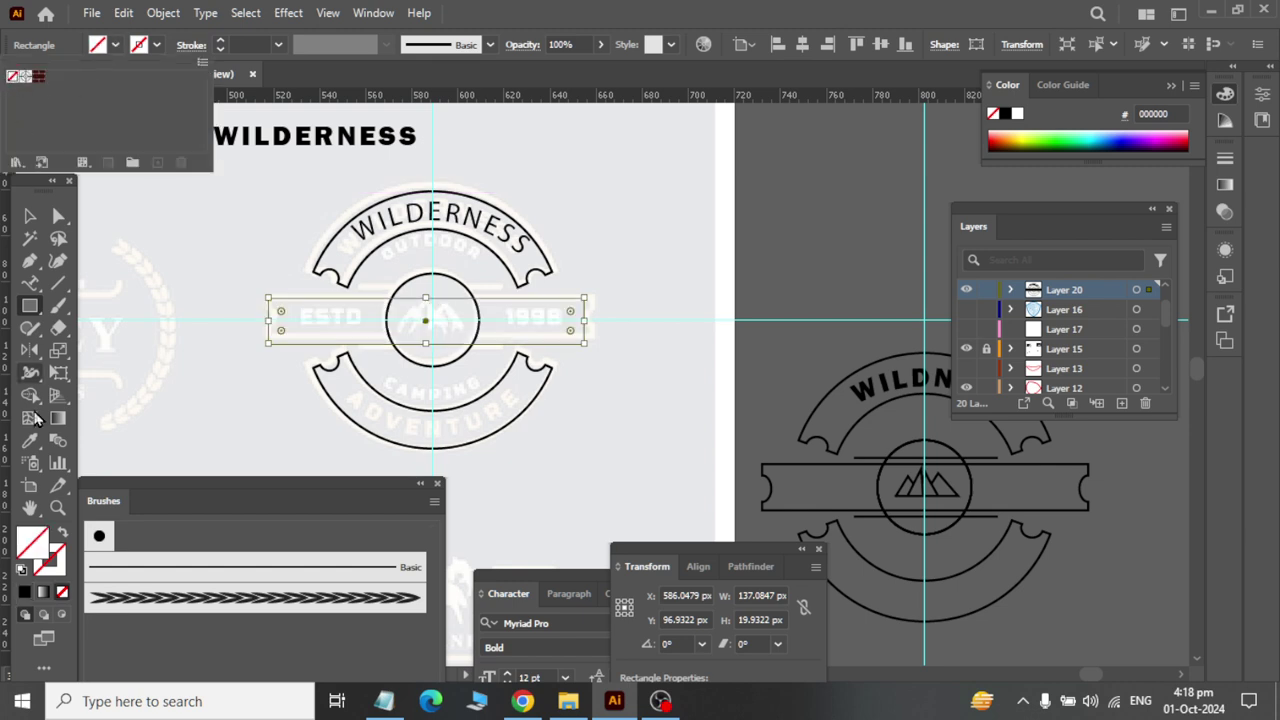
double_click(42, 568)
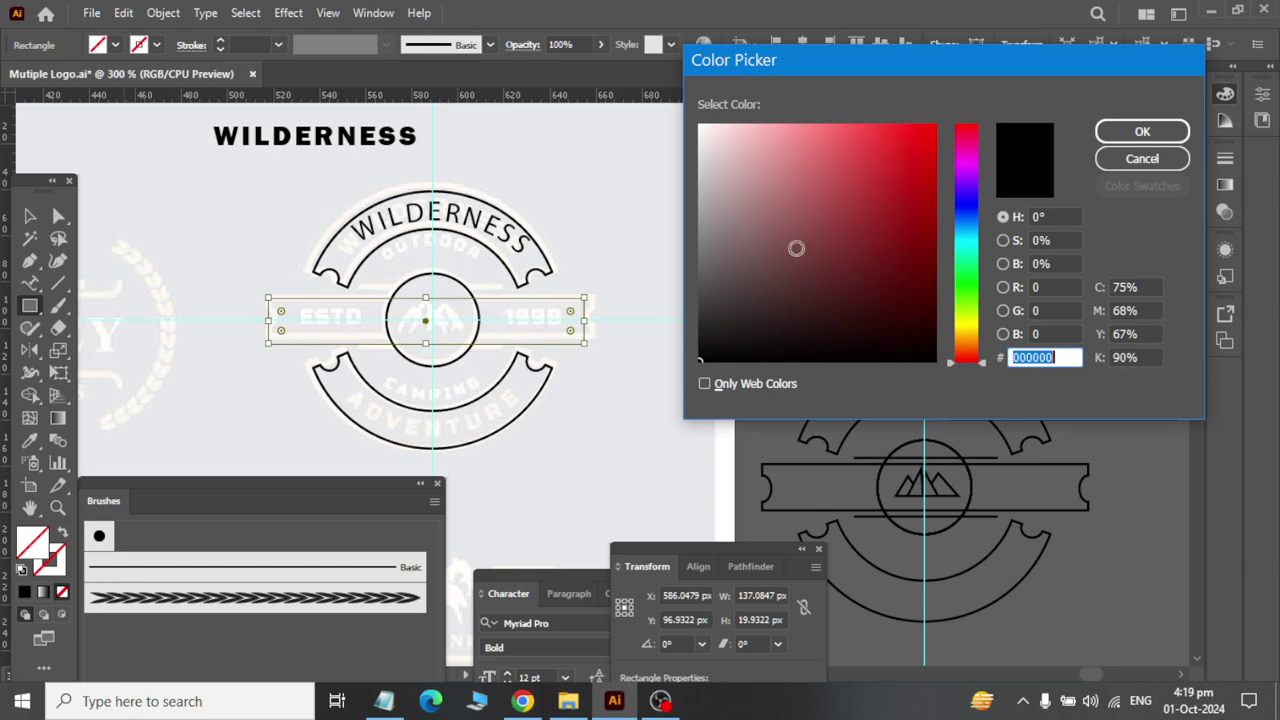
text(ffffff)
click(1142, 131)
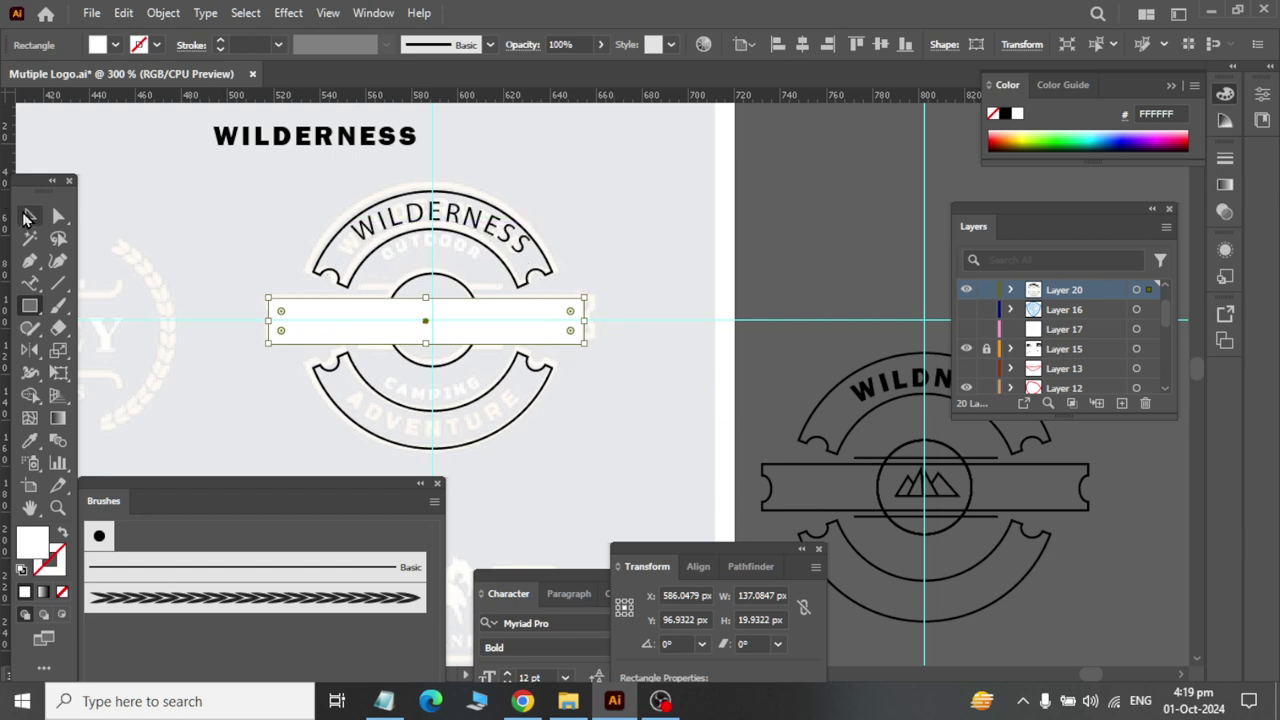
Step: Reselect the band rectangle as the key object
click(30, 216)
click(626, 338)
drag(626, 338, 544, 330)
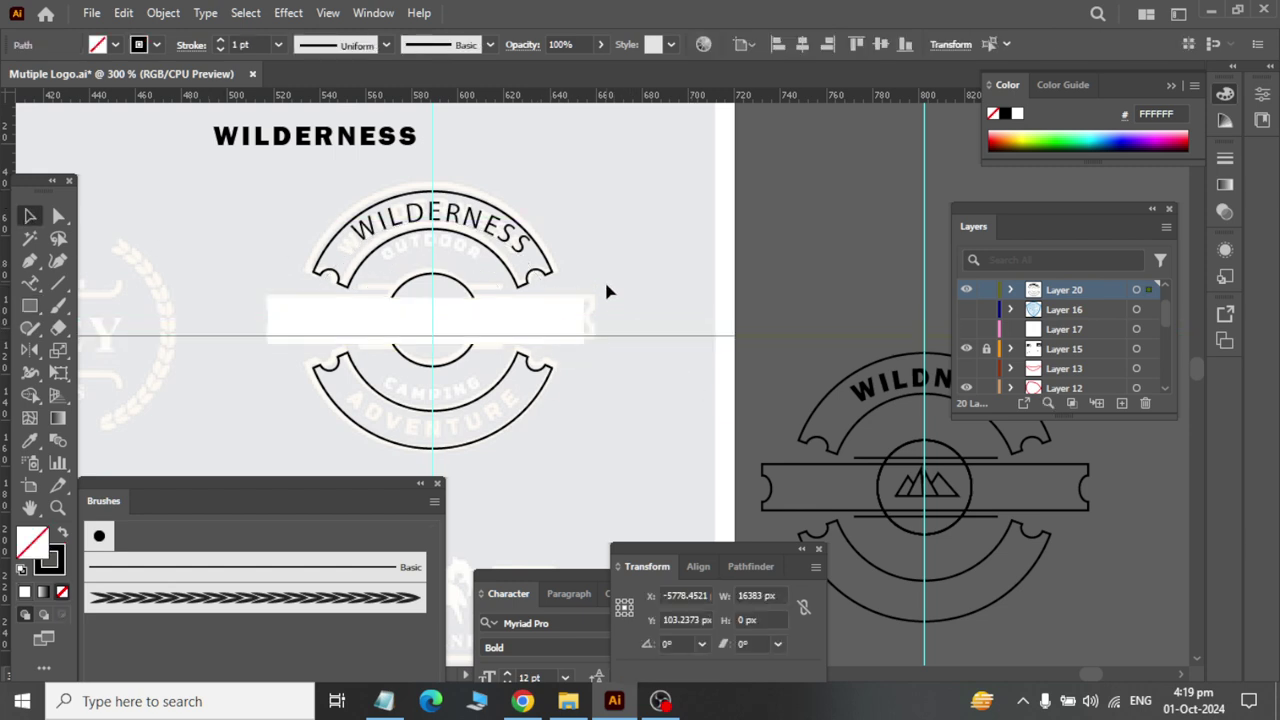
shift+click(548, 362)
click(641, 320)
drag(648, 316, 520, 331)
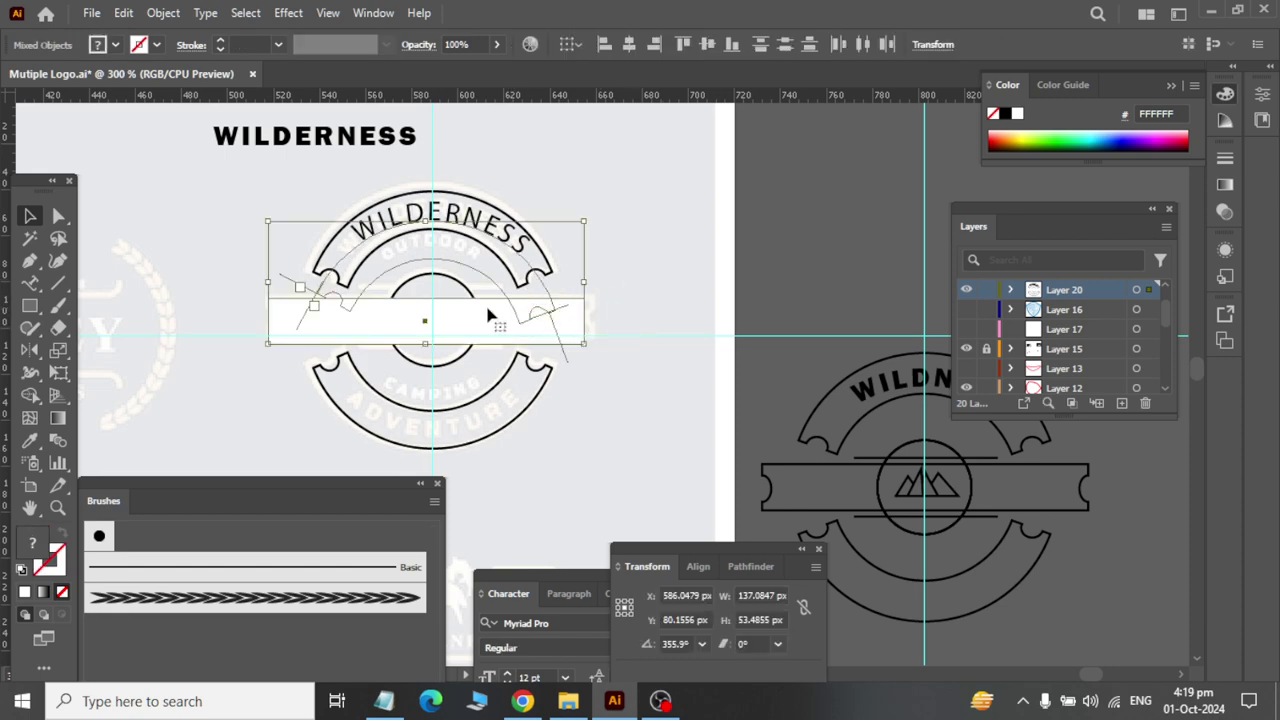
click(349, 336)
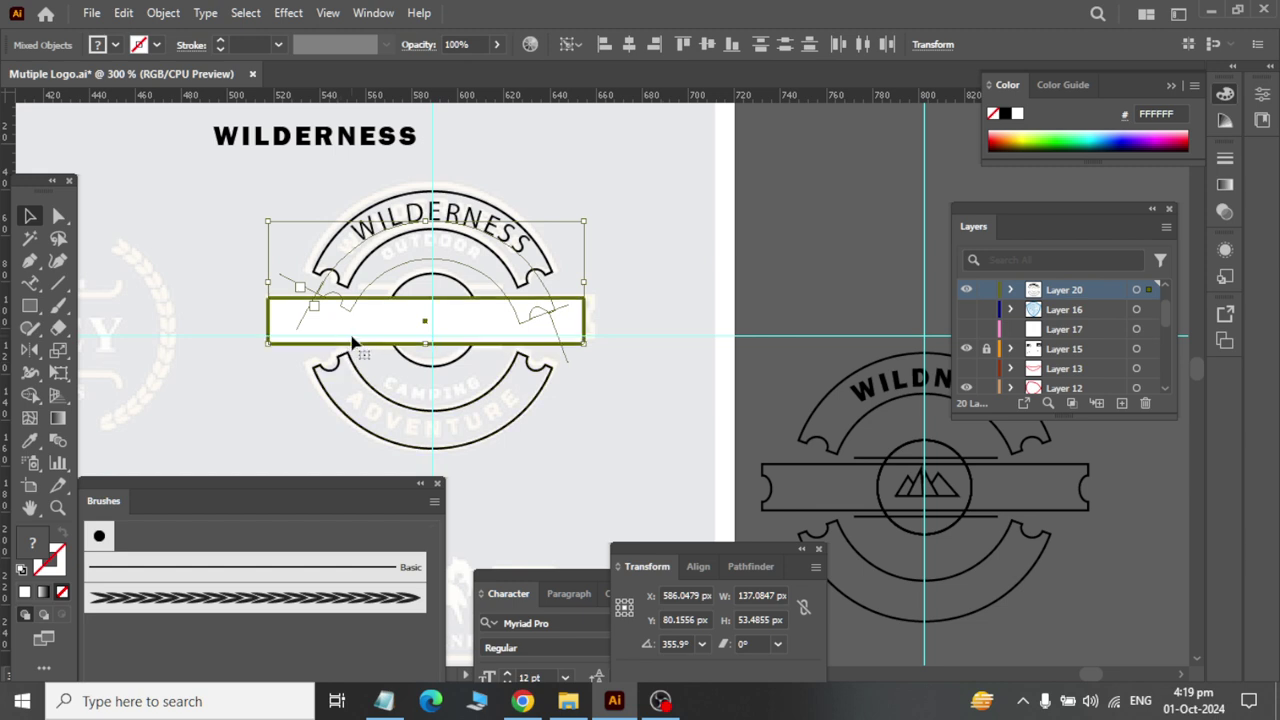
Step: Give the band rectangle a dark red #260303 stroke and reselect it
click(156, 45)
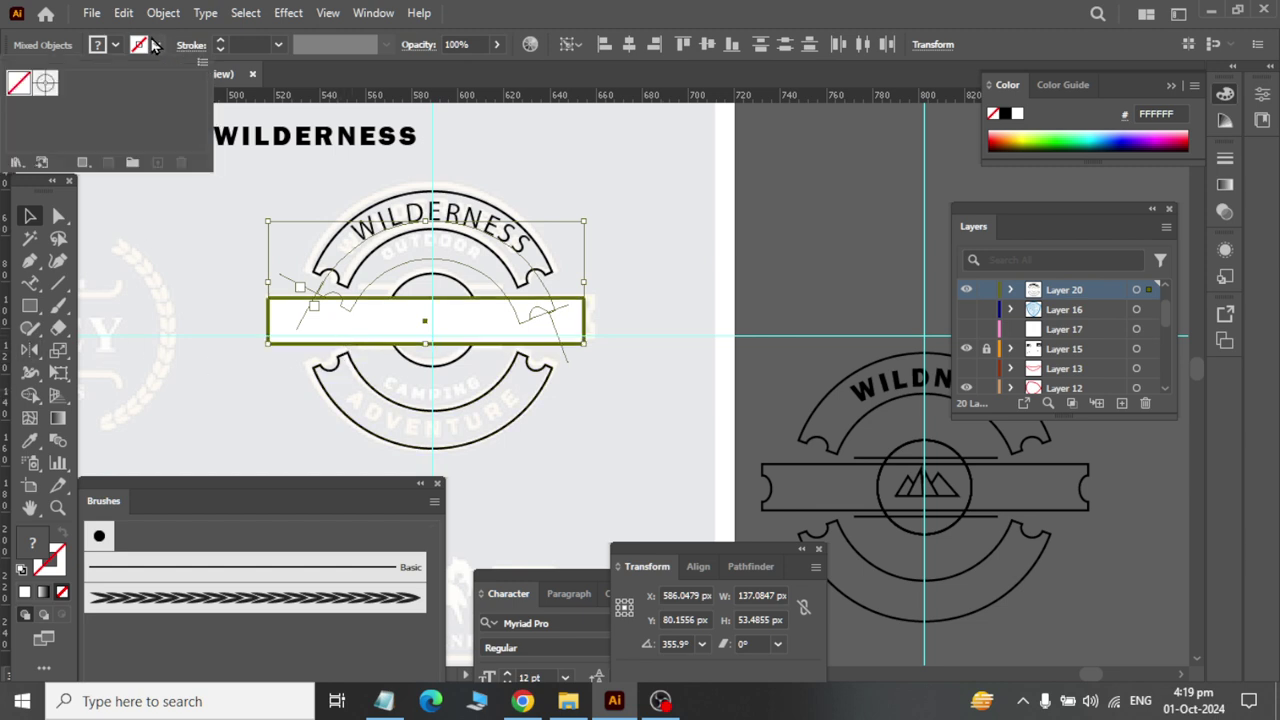
click(22, 570)
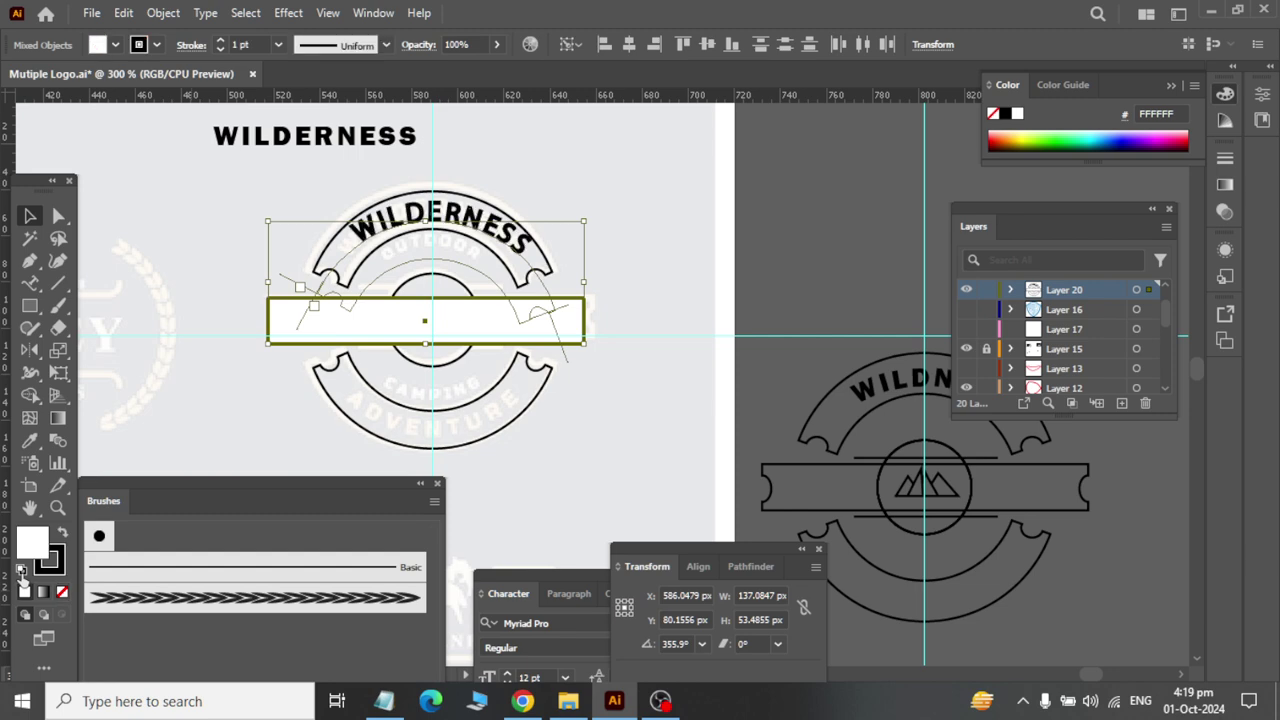
click(45, 565)
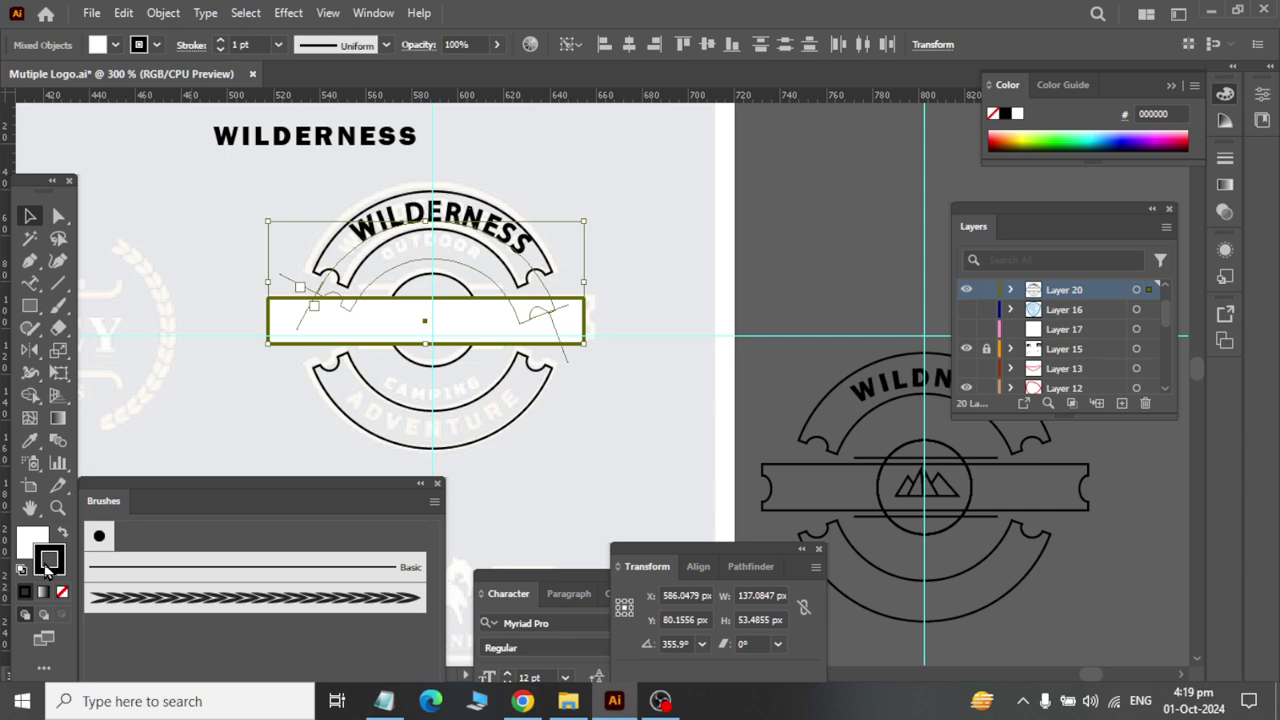
double_click(47, 565)
click(919, 327)
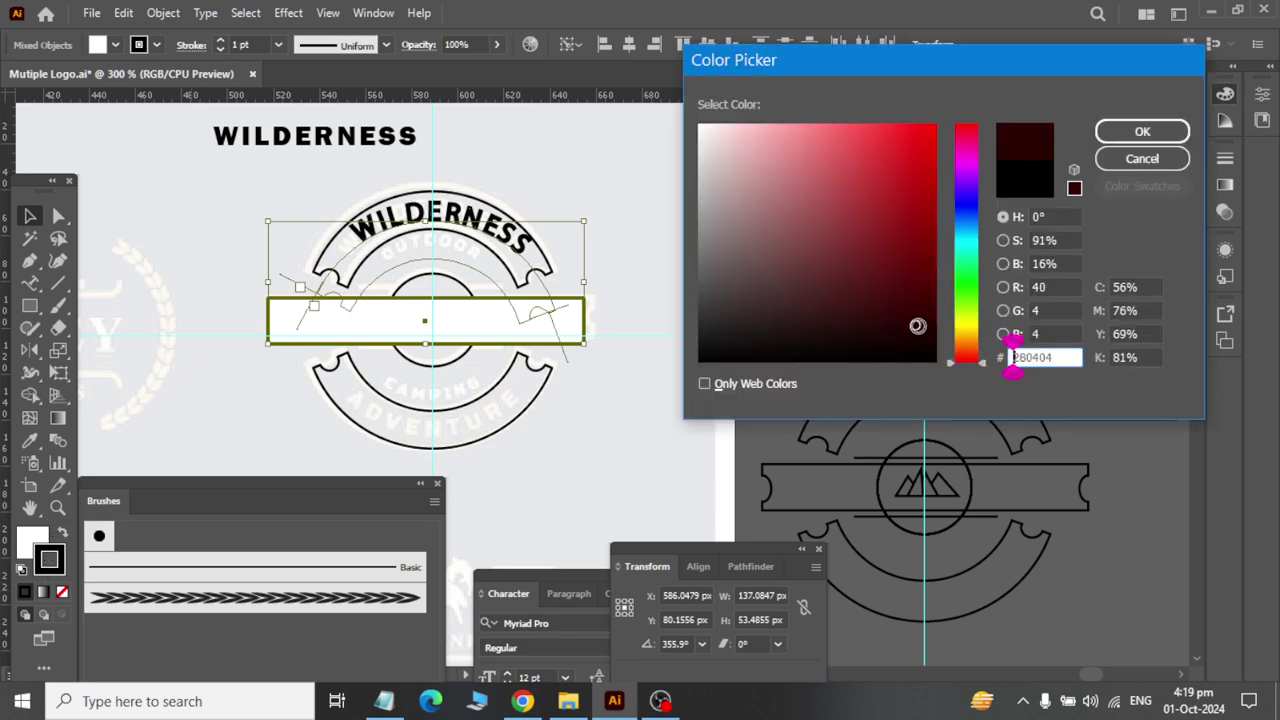
click(1141, 130)
key(ctrl+shift+a)
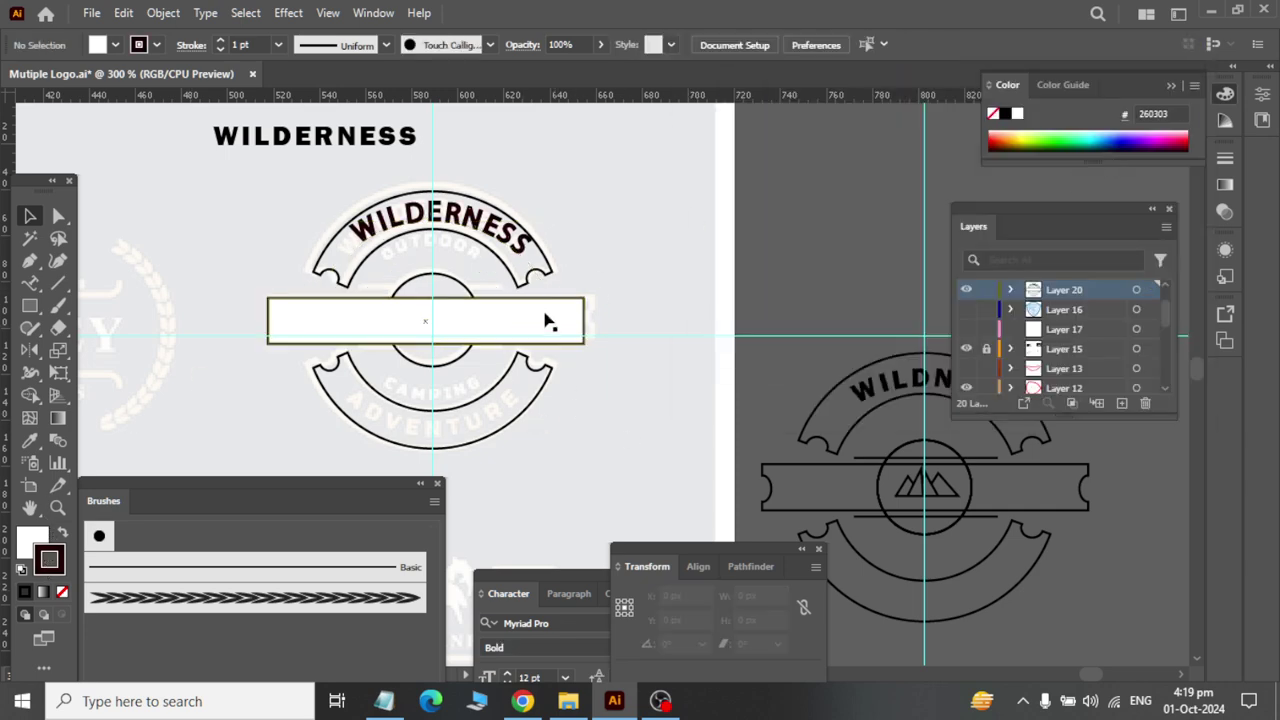
click(519, 307)
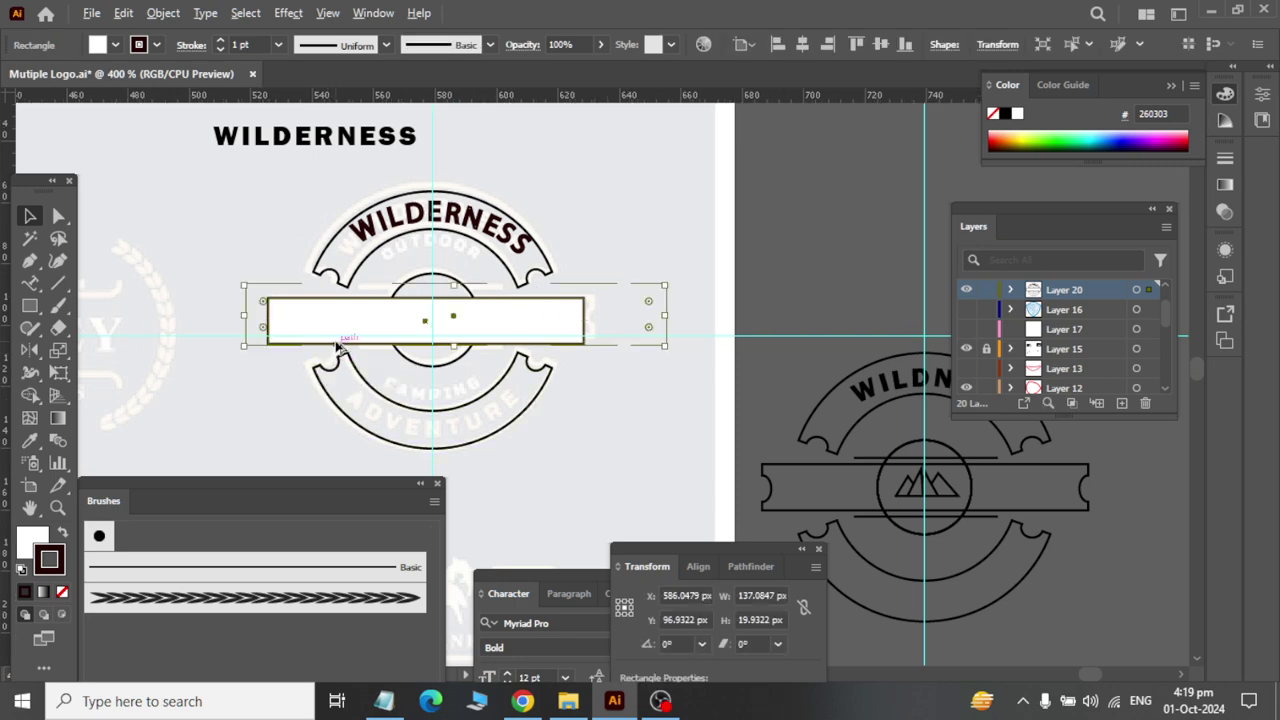
Step: Draw a small ellipse and move it onto the end of the band
scroll(330, 360, up, 3)
scroll(337, 349, left, 2)
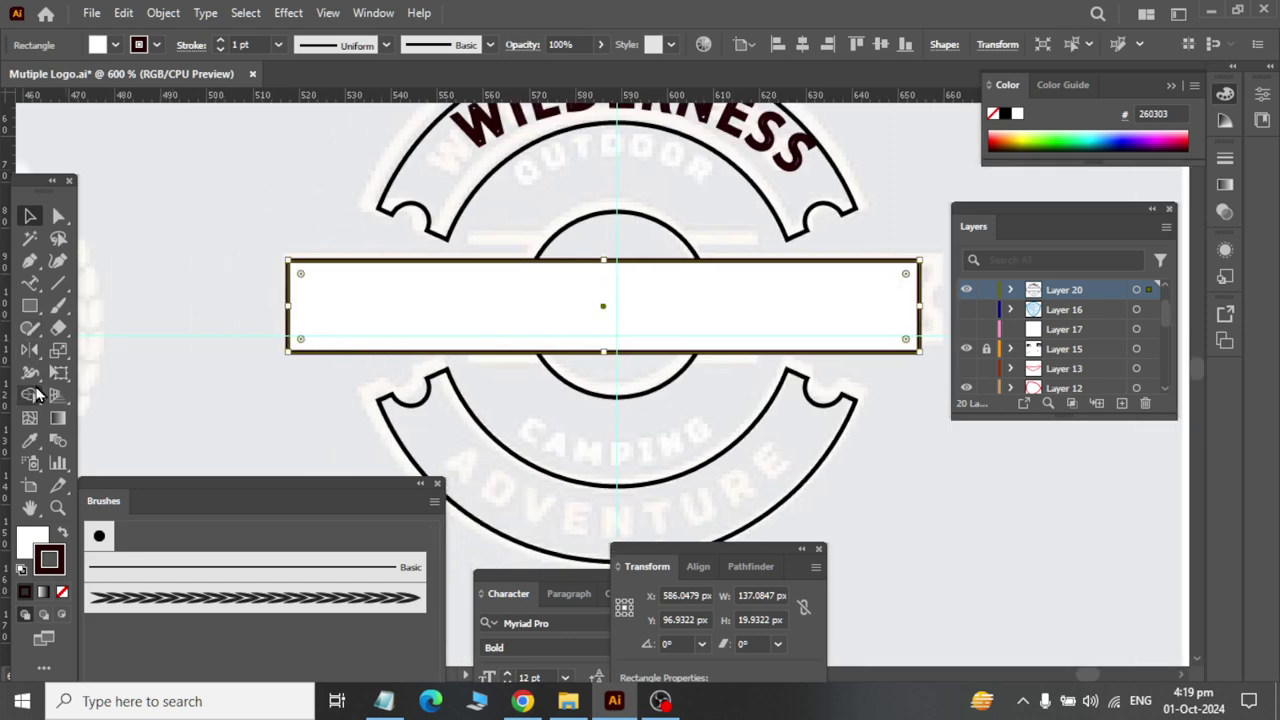
drag(30, 306, 80, 350)
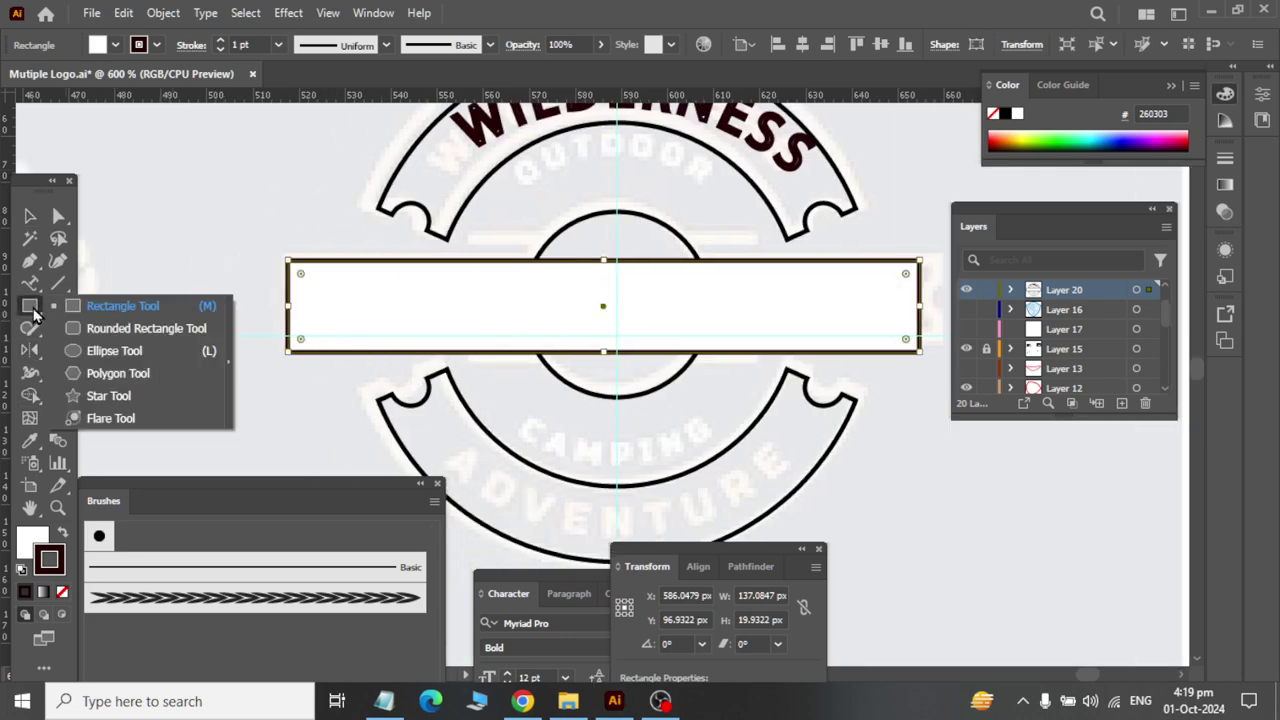
click(80, 351)
drag(188, 280, 230, 333)
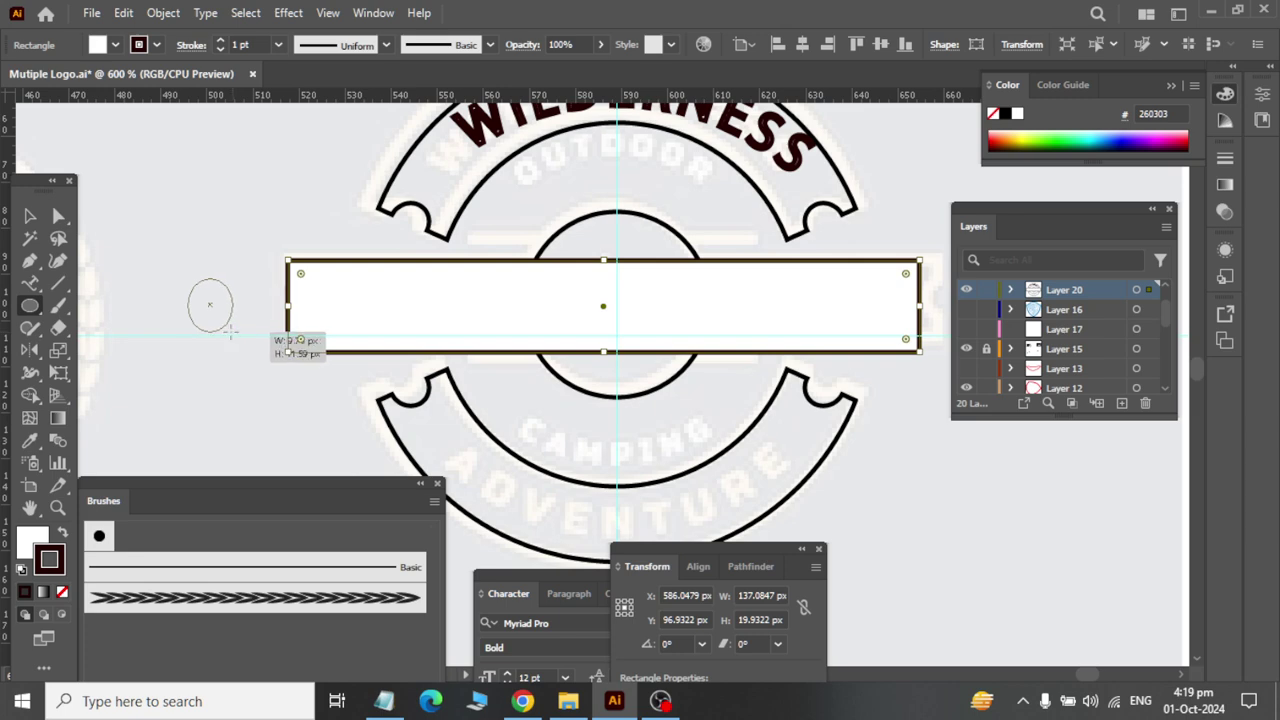
click(30, 215)
click(237, 345)
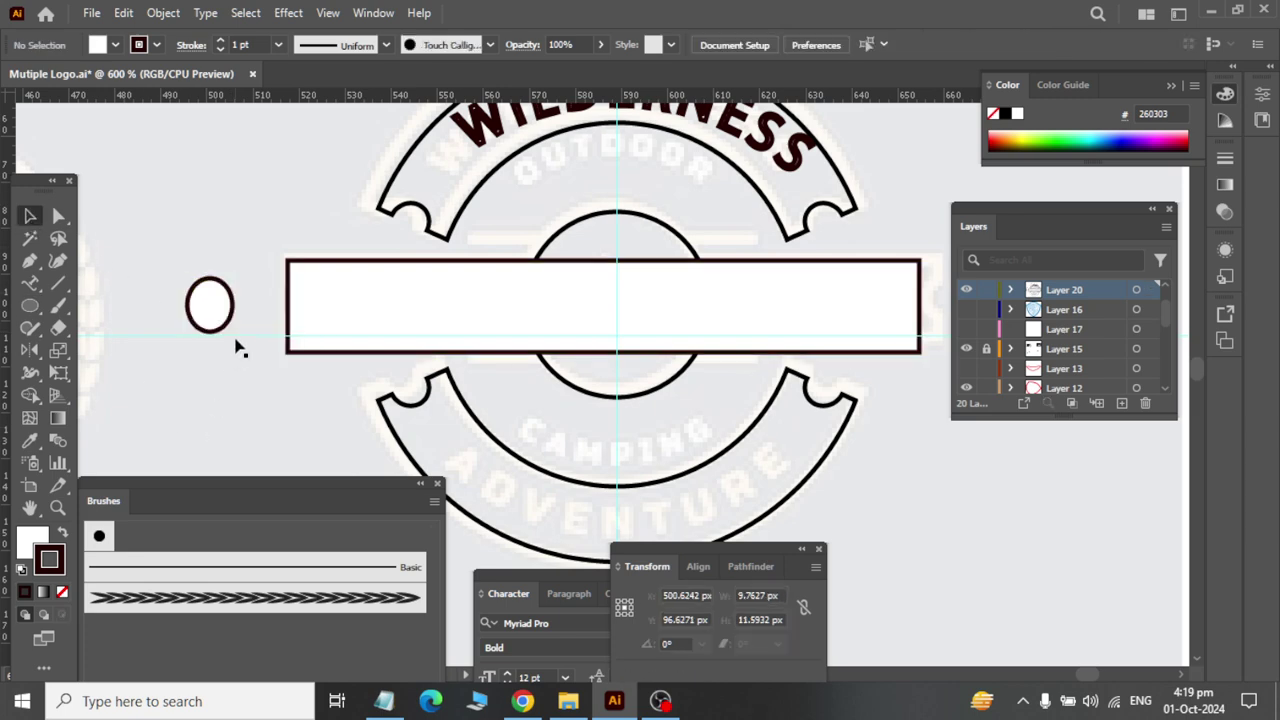
mouse_move(233, 314)
mouse_down()
mouse_move(315, 315)
mouse_move(310, 305)
mouse_move(932, 346)
mouse_up()
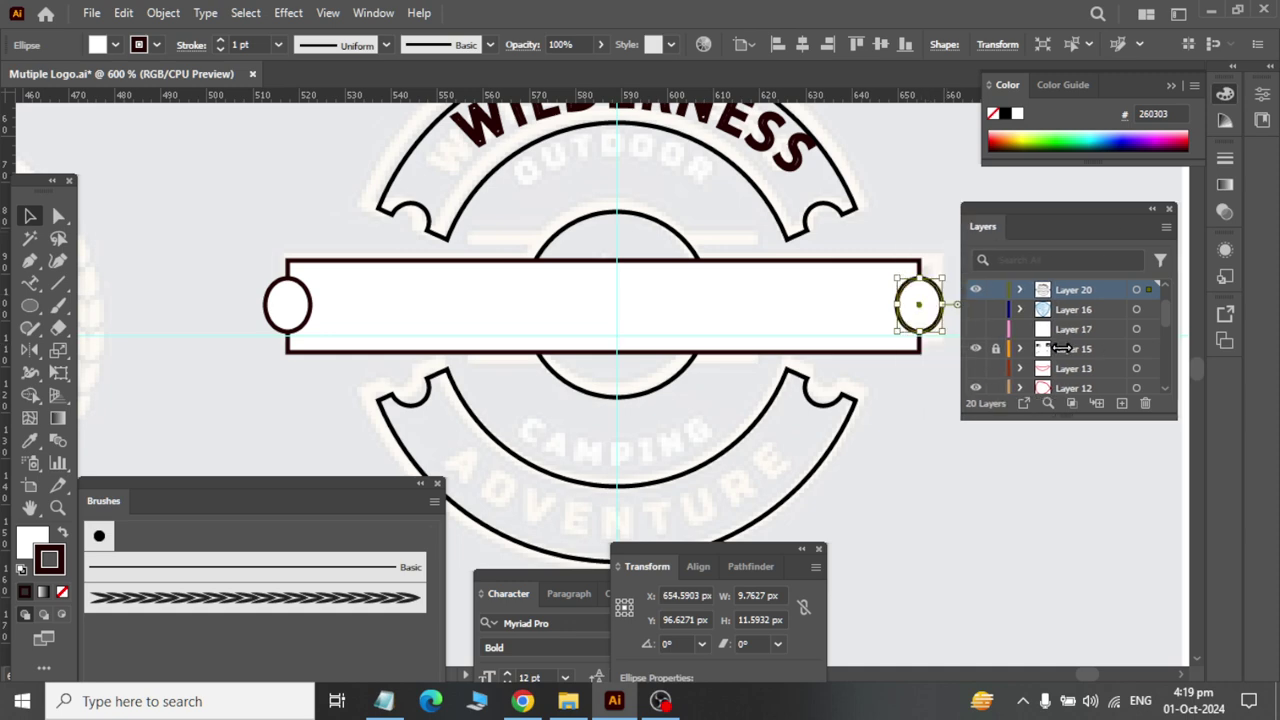
Step: Select the band with both end ellipses and show the Pathfinder panel
drag(935, 232, 897, 384)
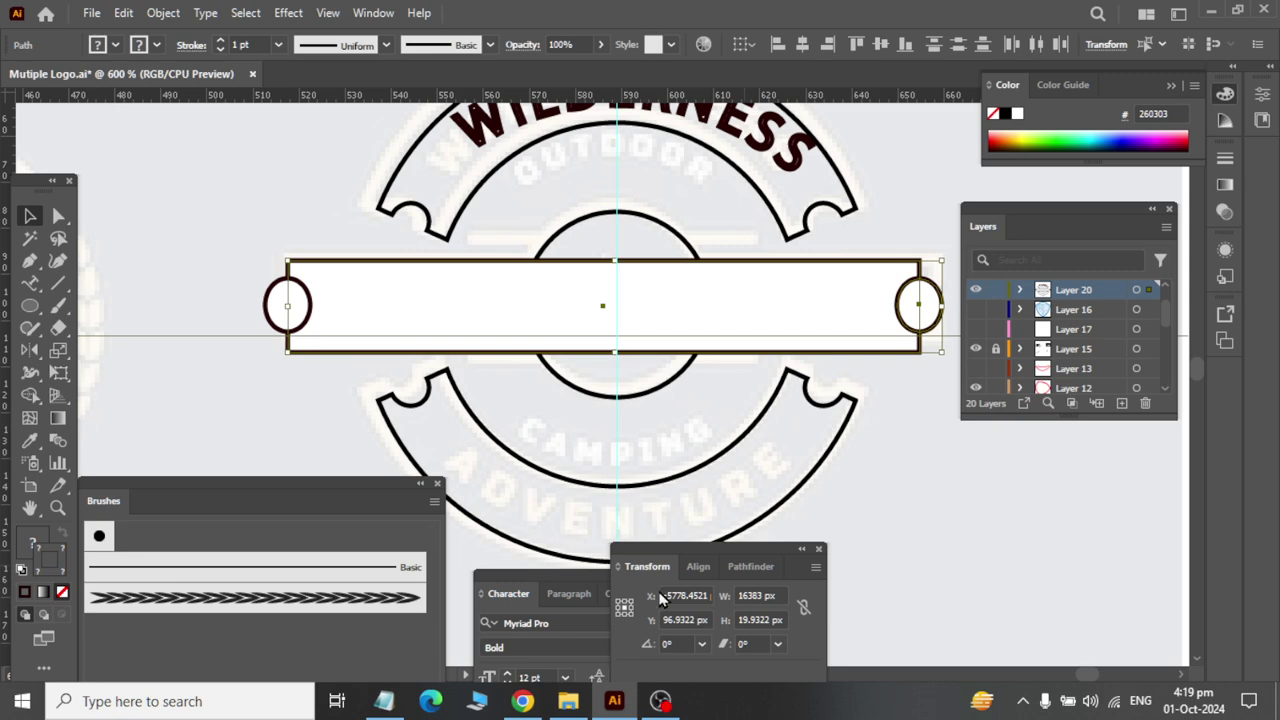
click(373, 13)
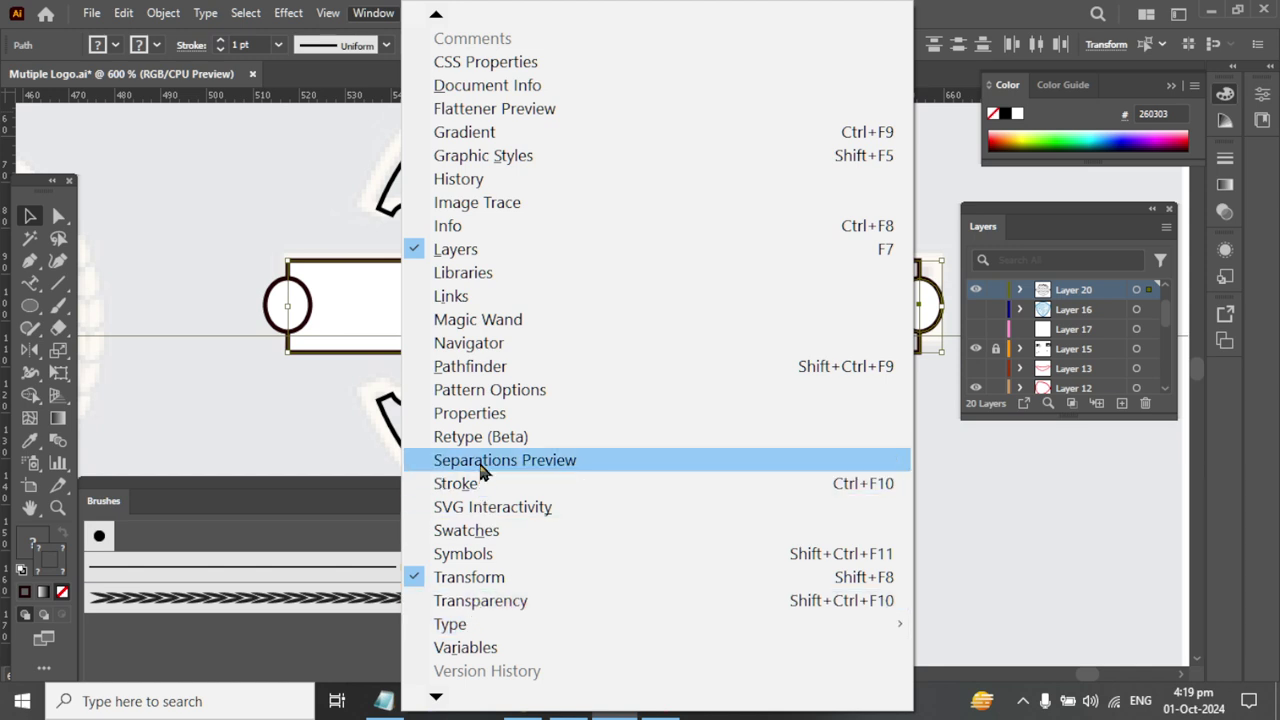
click(515, 366)
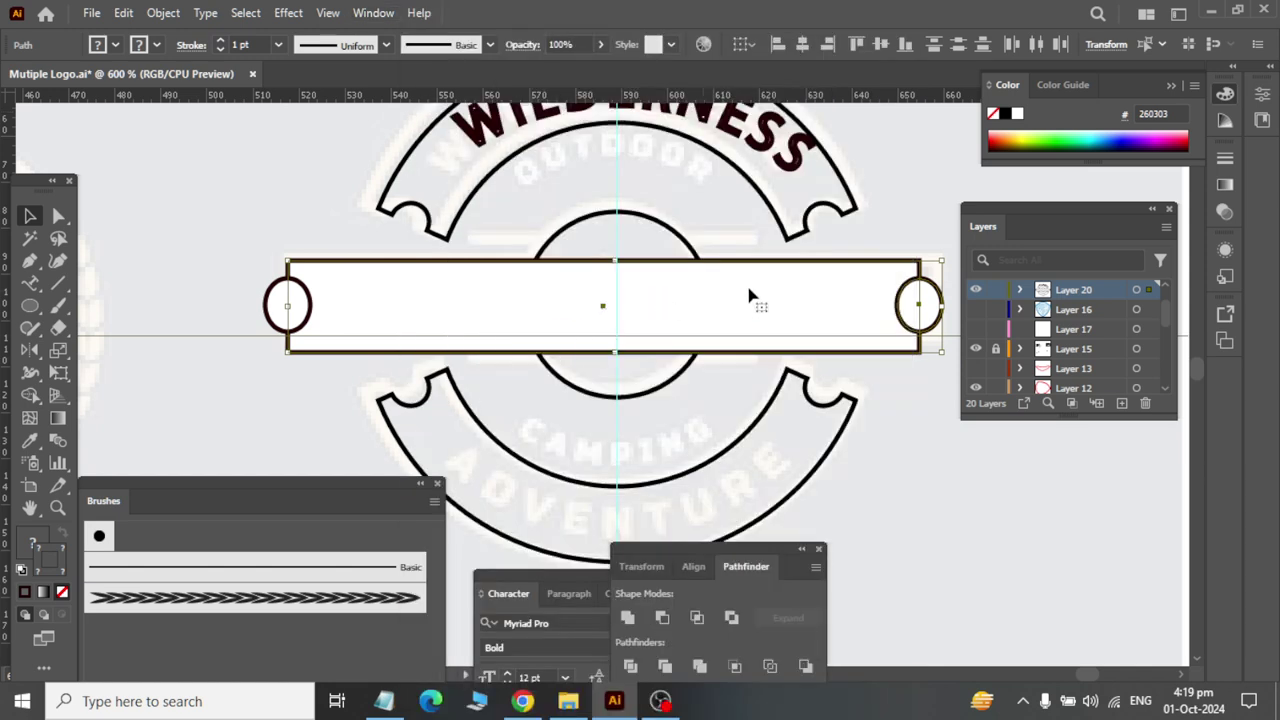
Step: Try Minus Front on the band and ellipses, dismissing the no-results warnings
click(662, 618)
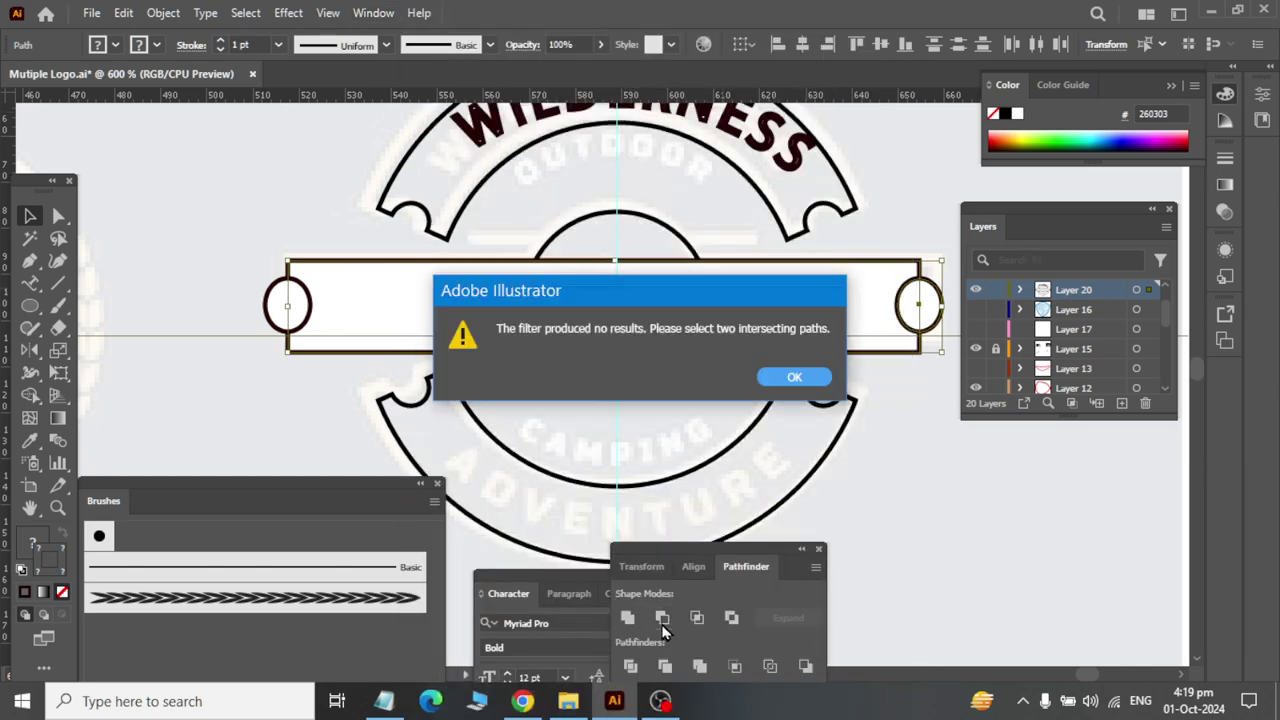
click(792, 376)
drag(940, 397, 878, 214)
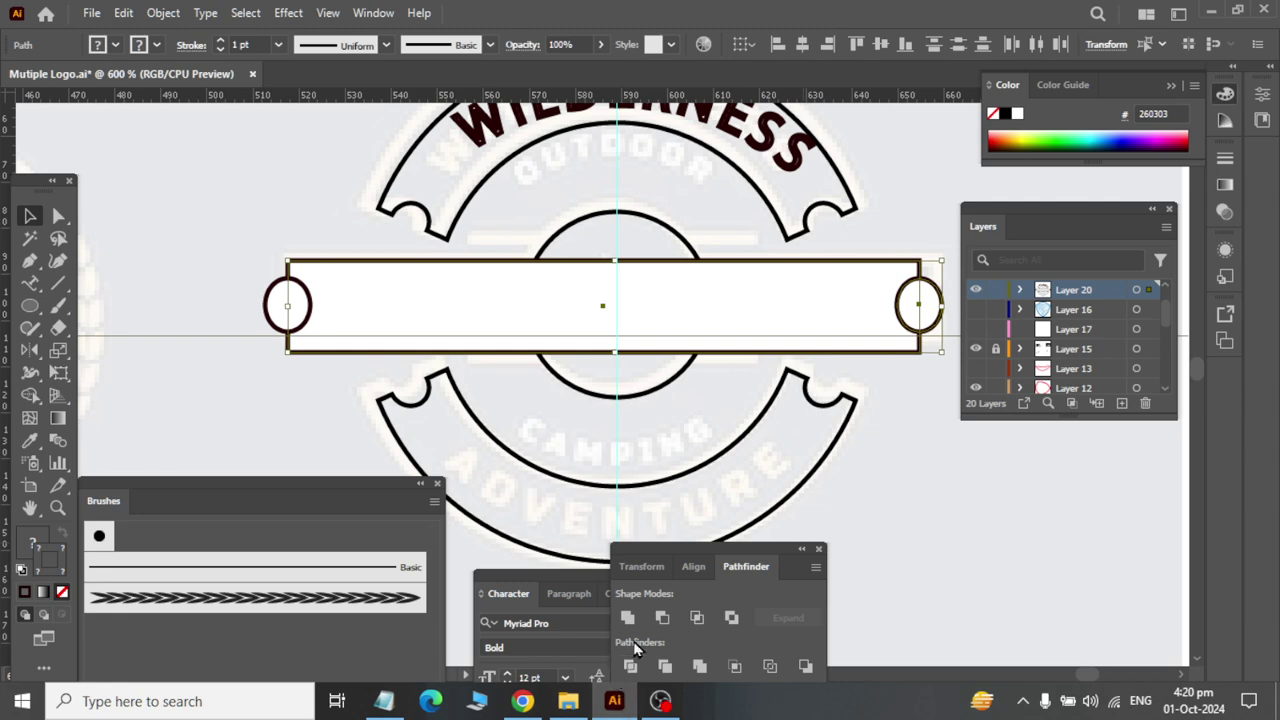
click(662, 618)
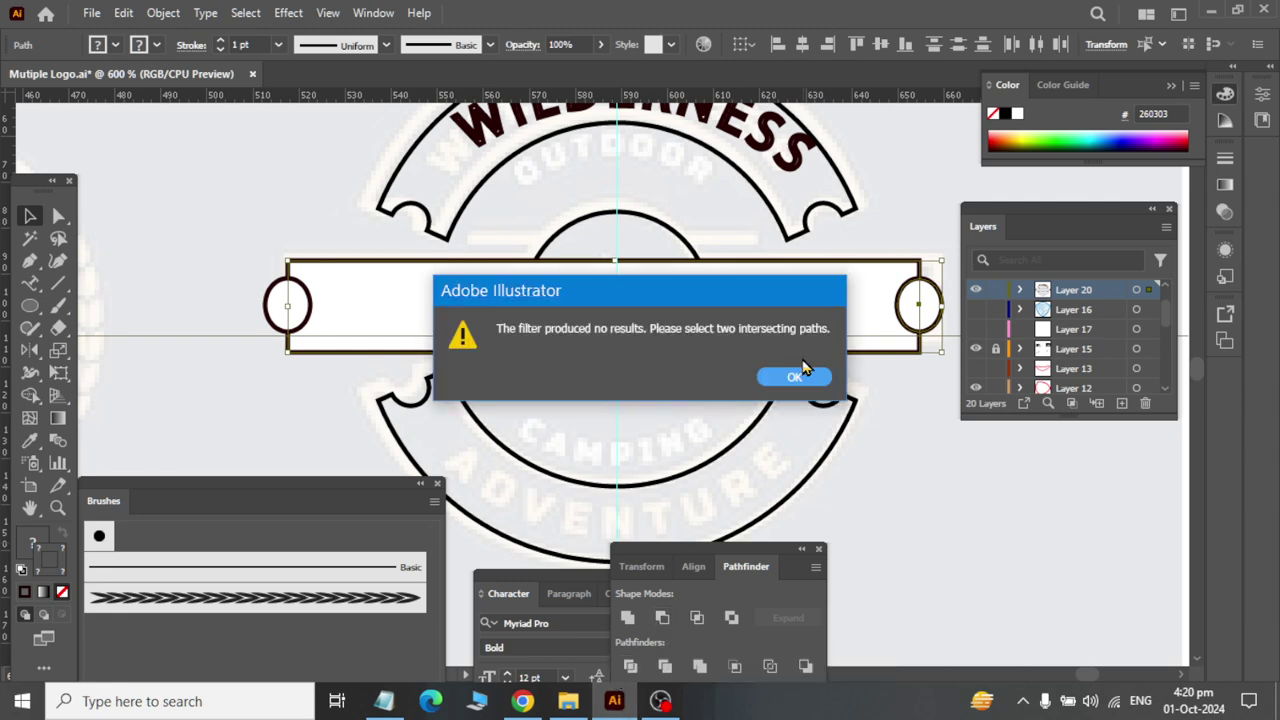
click(793, 377)
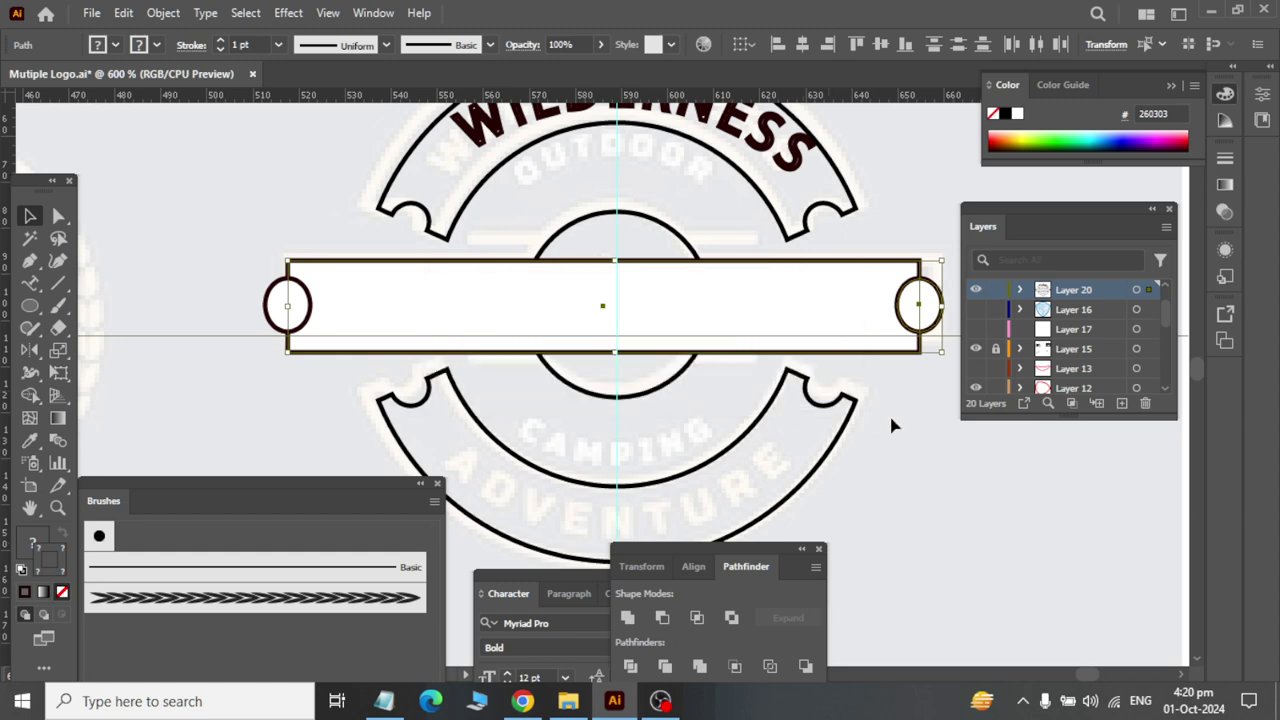
Step: Select the band and right ellipse and subtract it with Minus Front
click(891, 423)
click(896, 352)
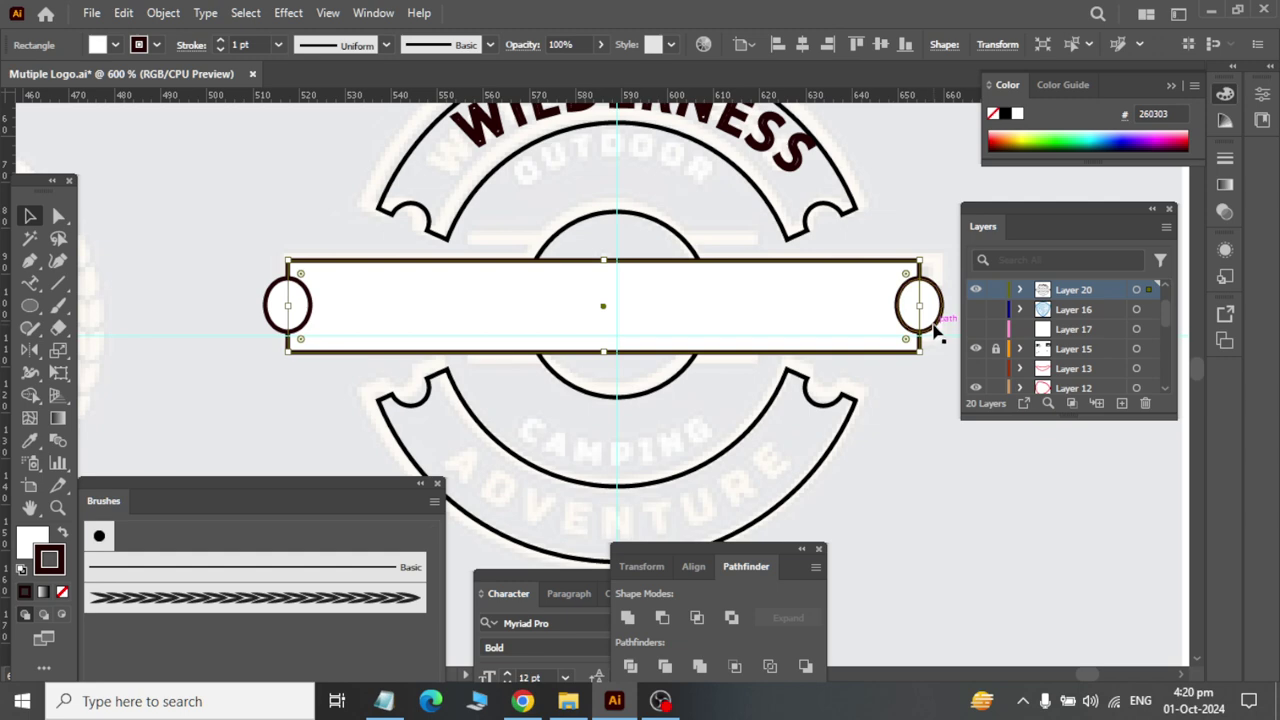
shift+click(931, 332)
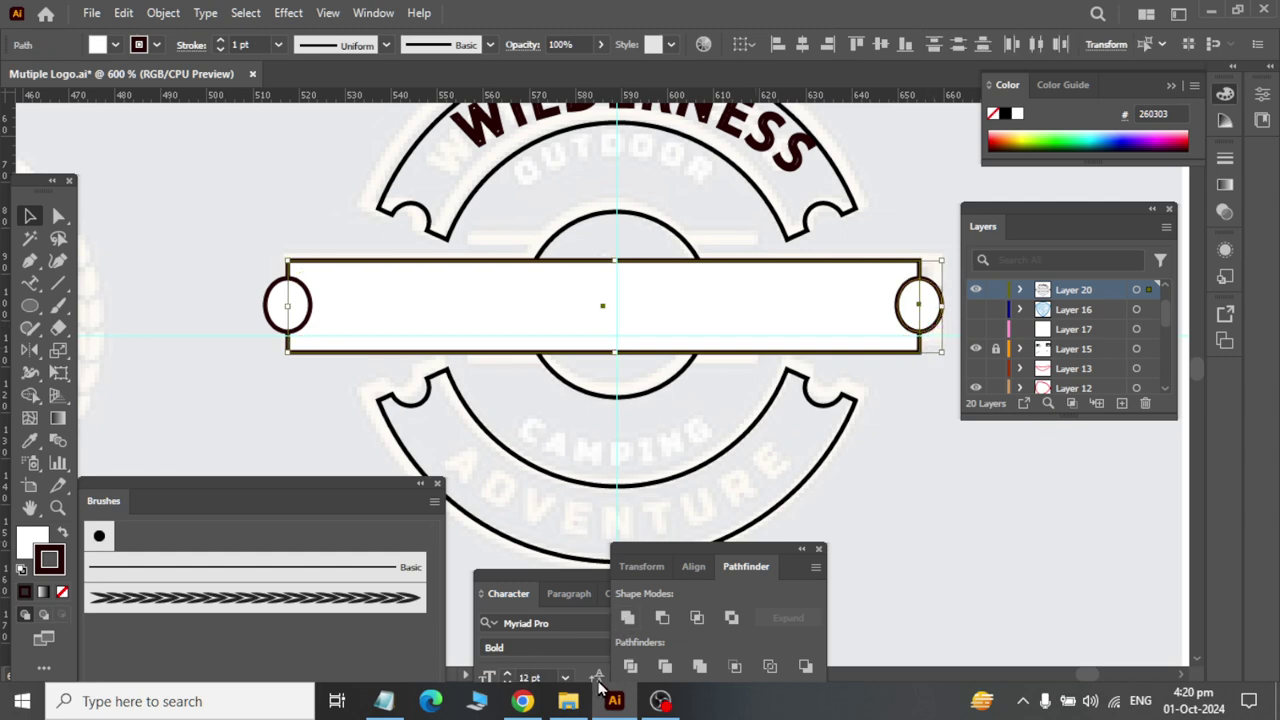
click(662, 618)
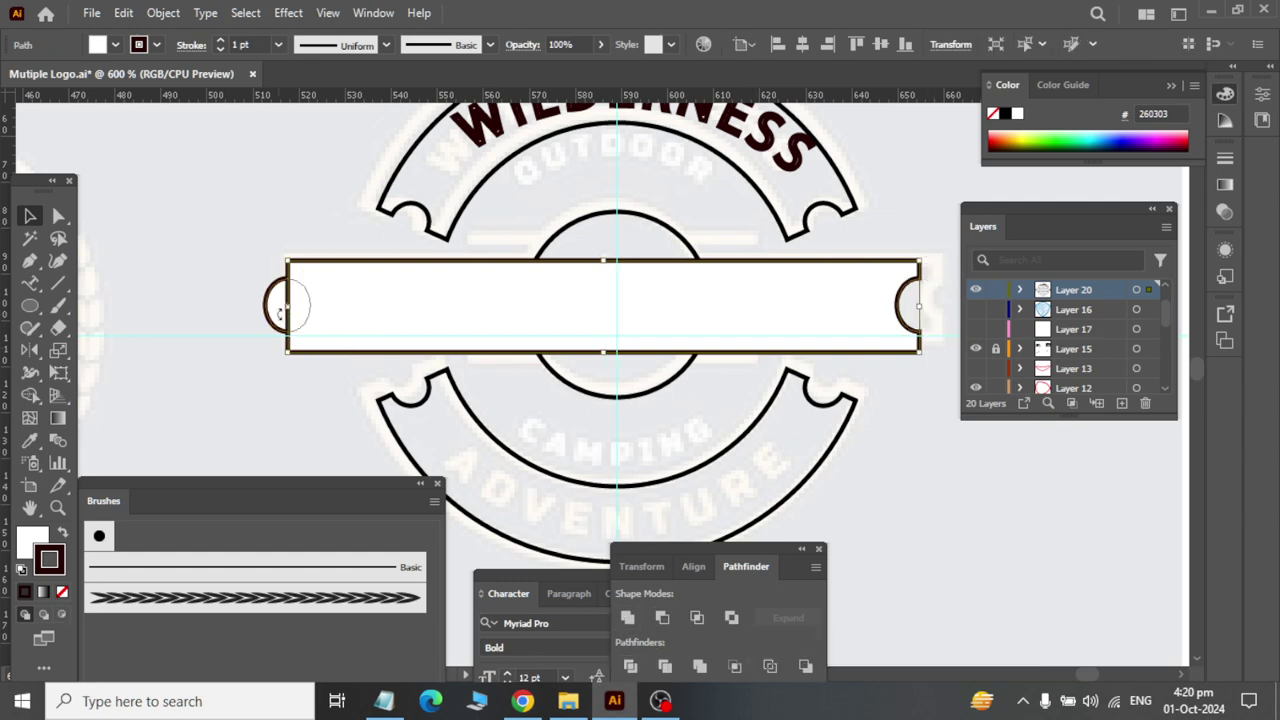
Step: Try subtracting the left ellipse, undoing when the whole band disappears
drag(250, 238, 340, 394)
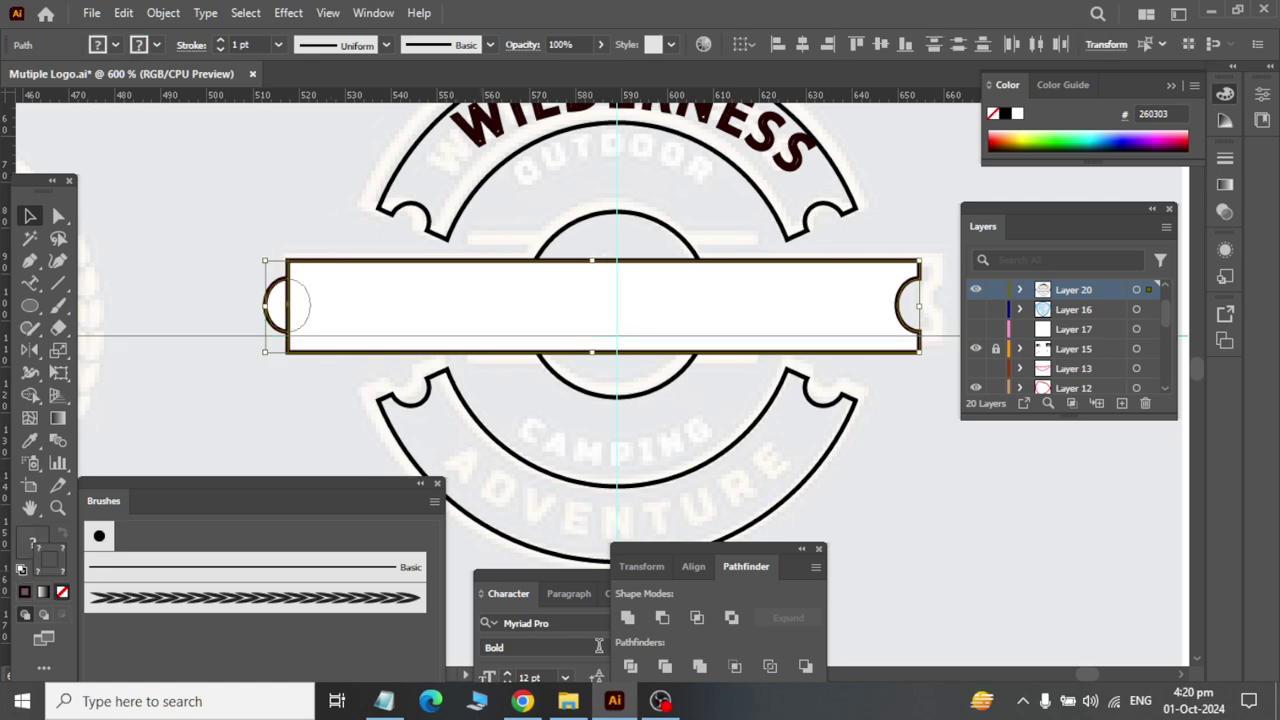
click(663, 620)
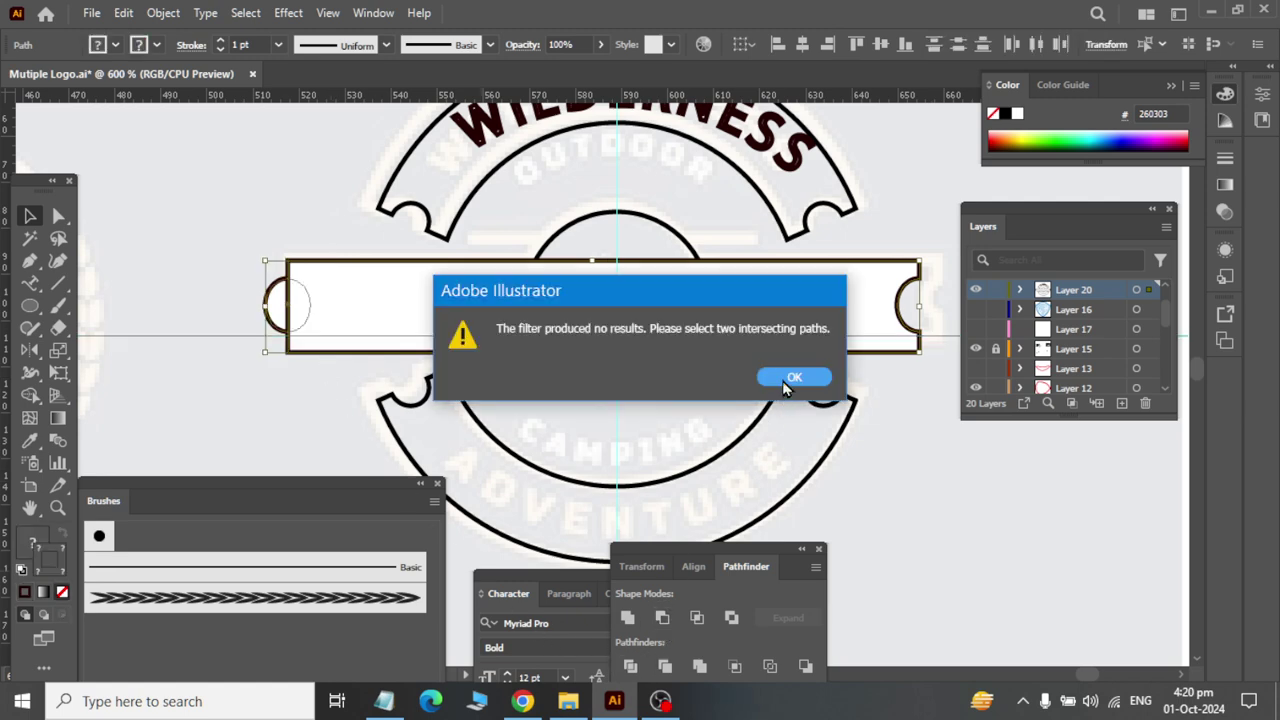
click(793, 377)
click(320, 424)
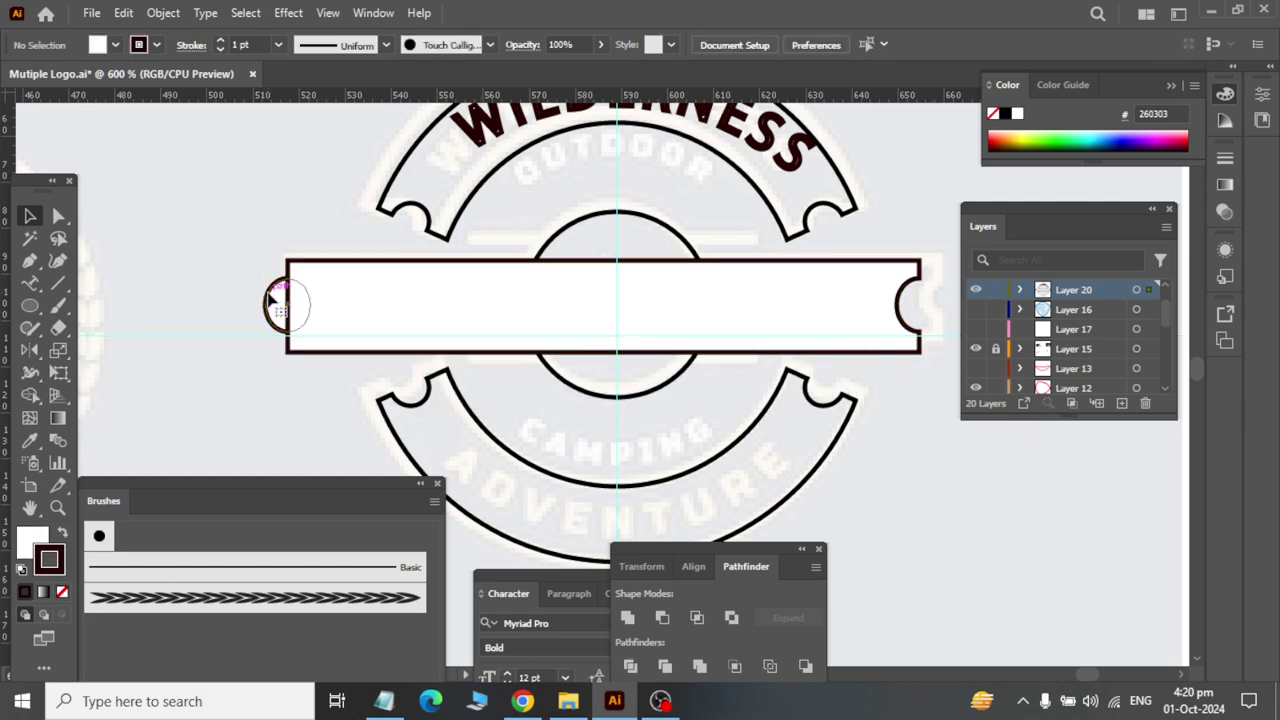
click(270, 300)
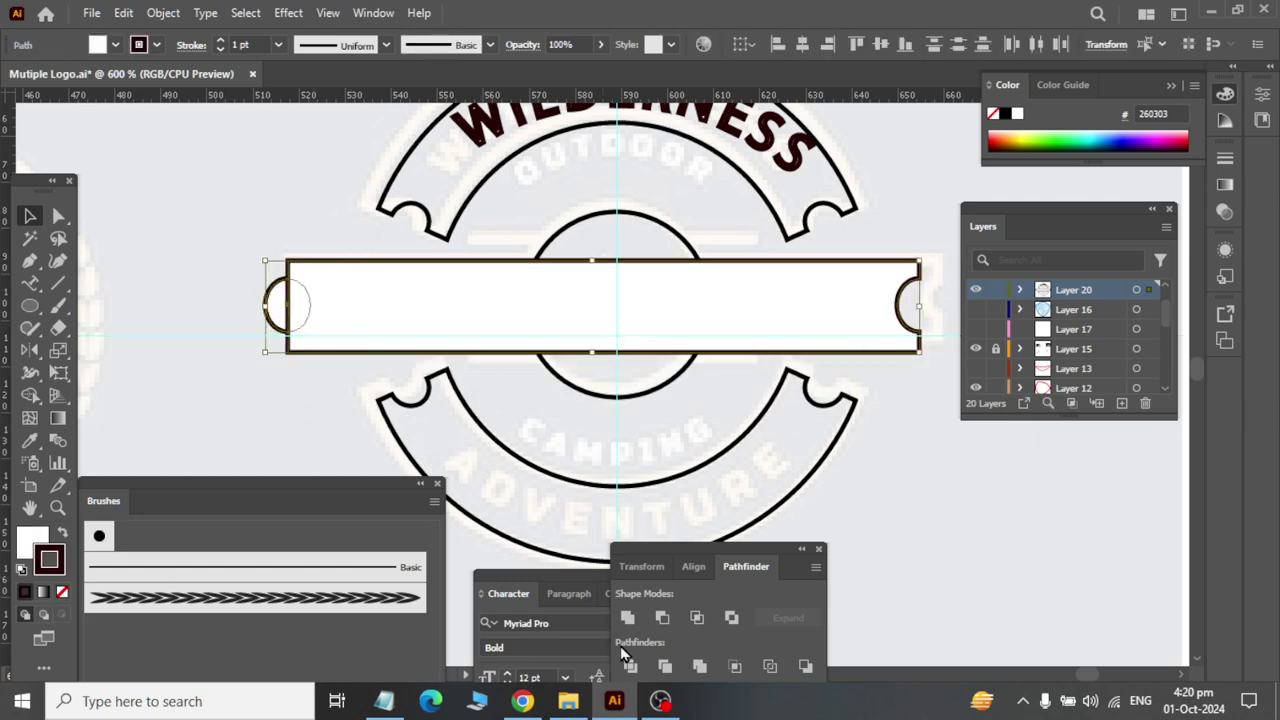
click(662, 617)
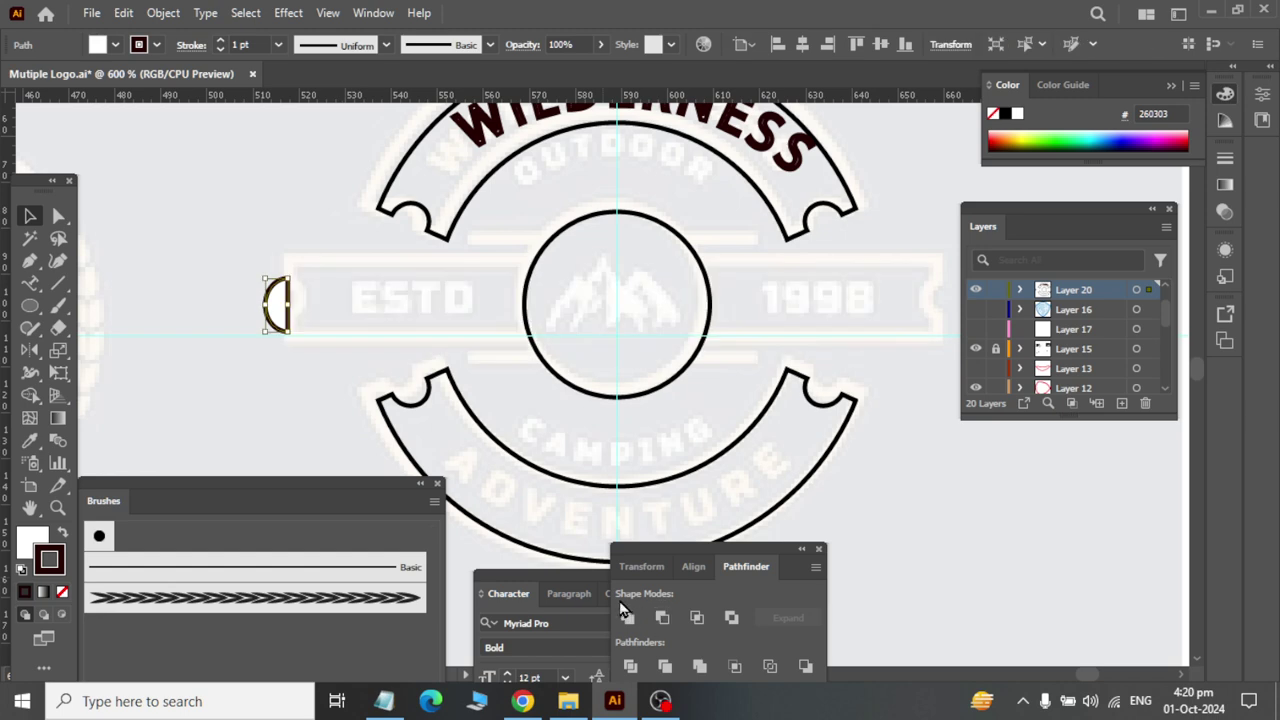
key(ctrl+z)
key(ctrl+z)
click(326, 386)
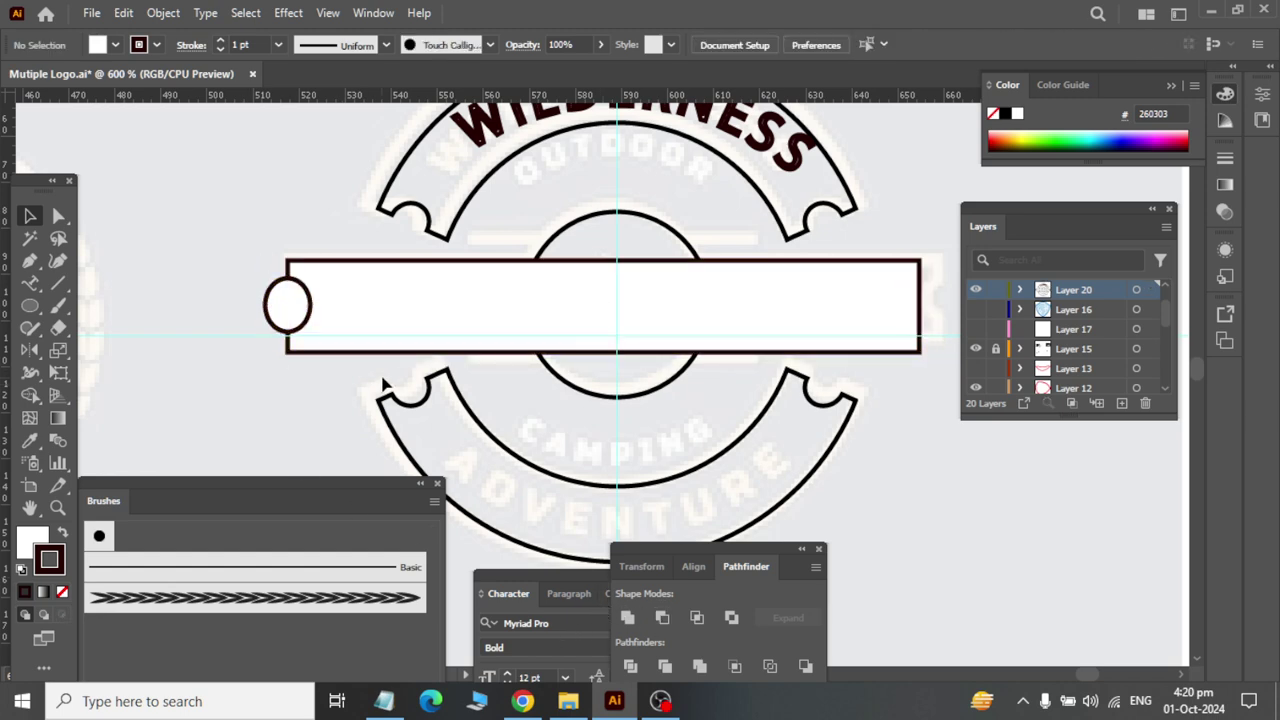
key(ctrl+shift+z)
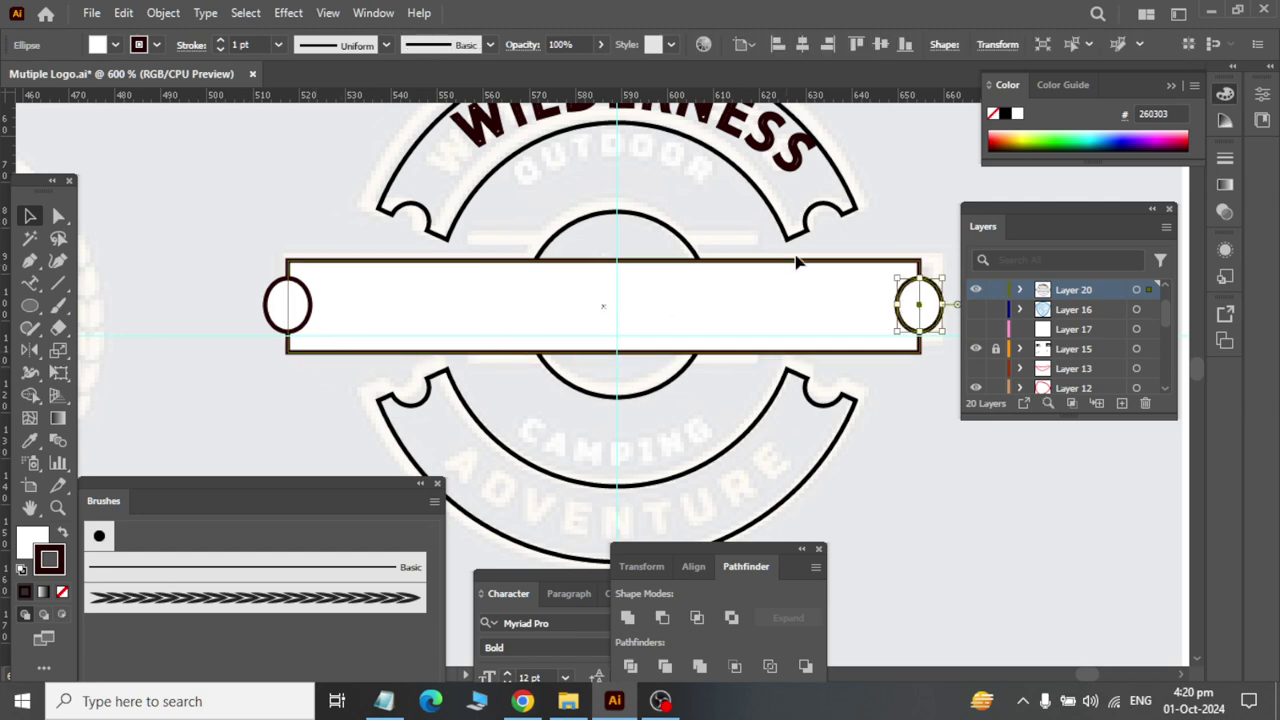
click(258, 346)
right_click(277, 328)
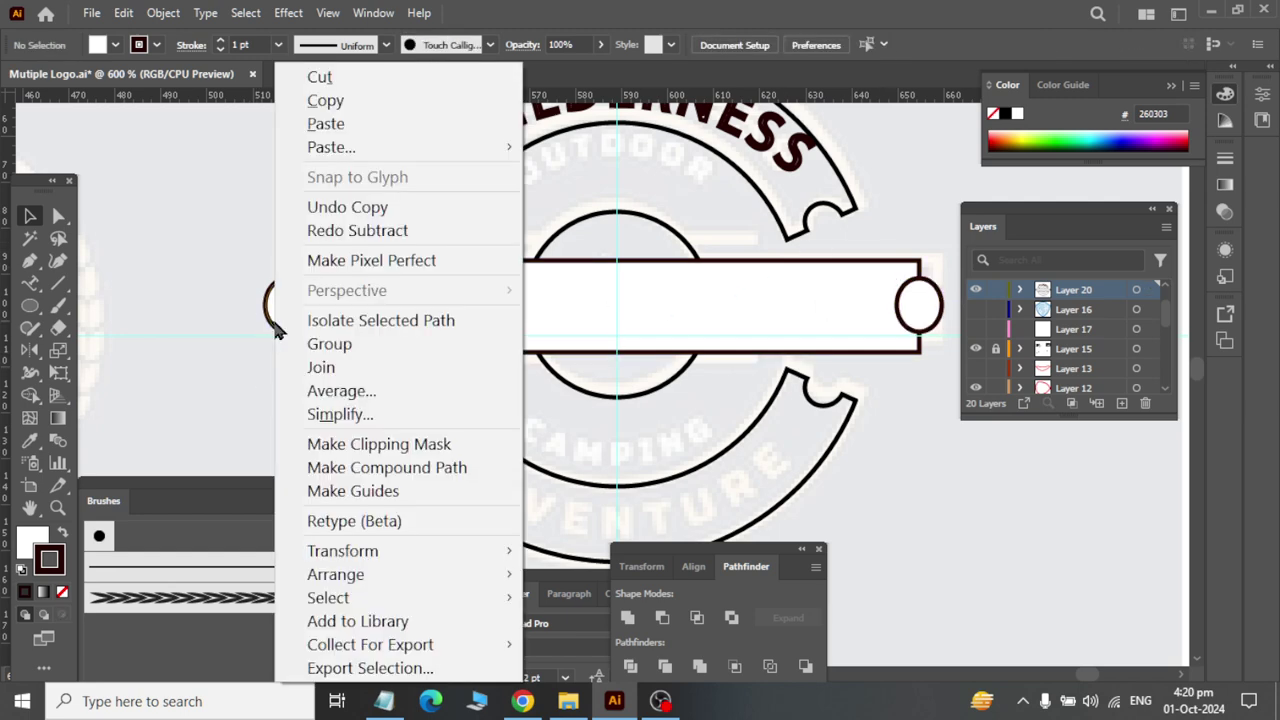
mouse_move(336, 574)
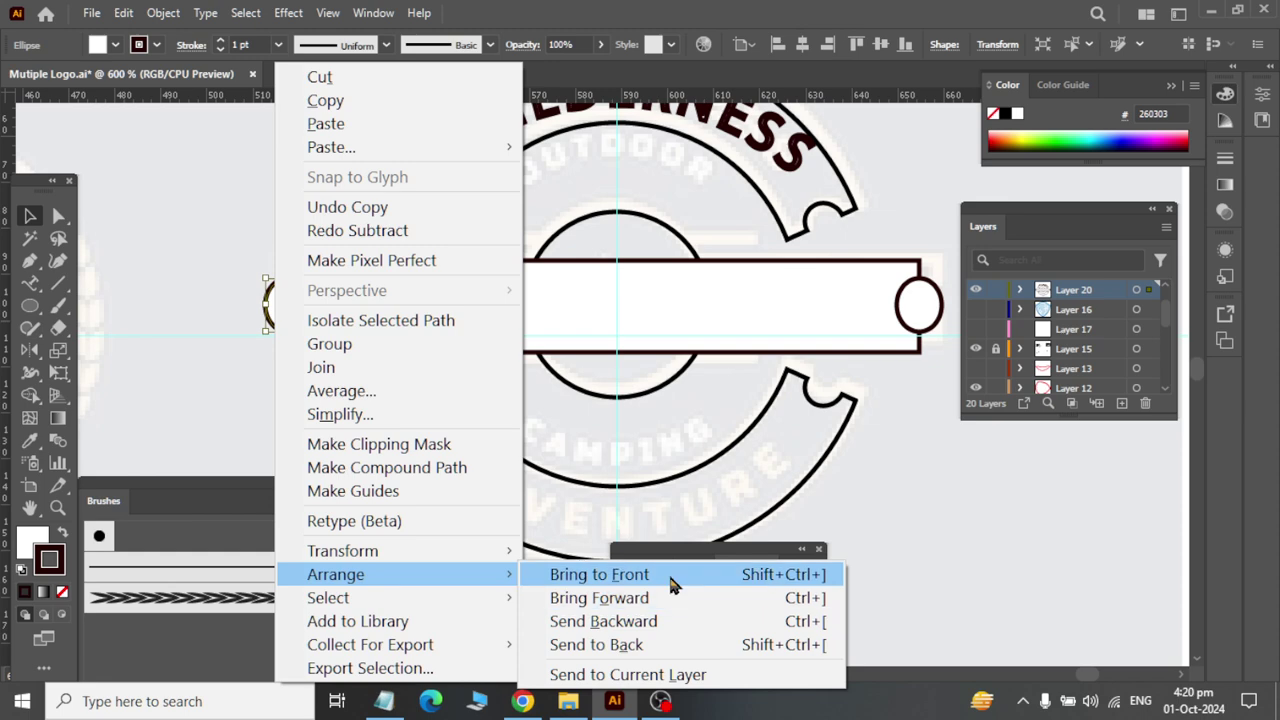
click(669, 579)
click(190, 260)
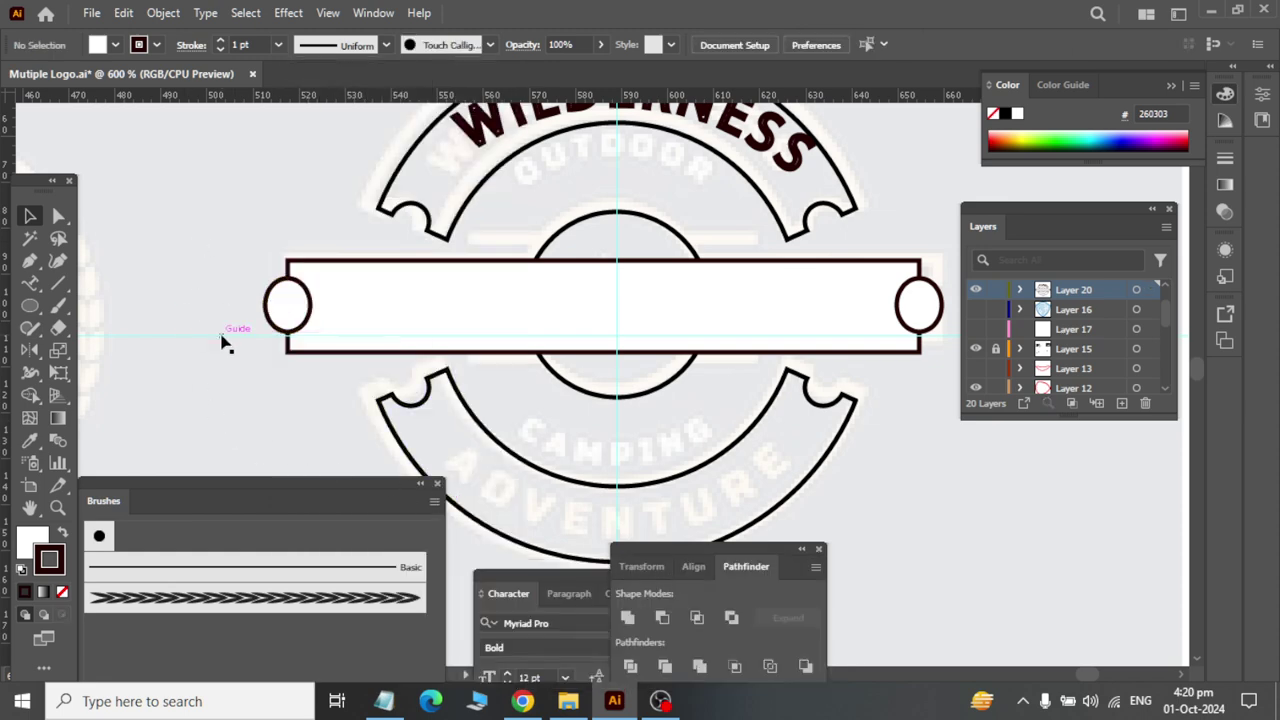
drag(200, 220, 332, 427)
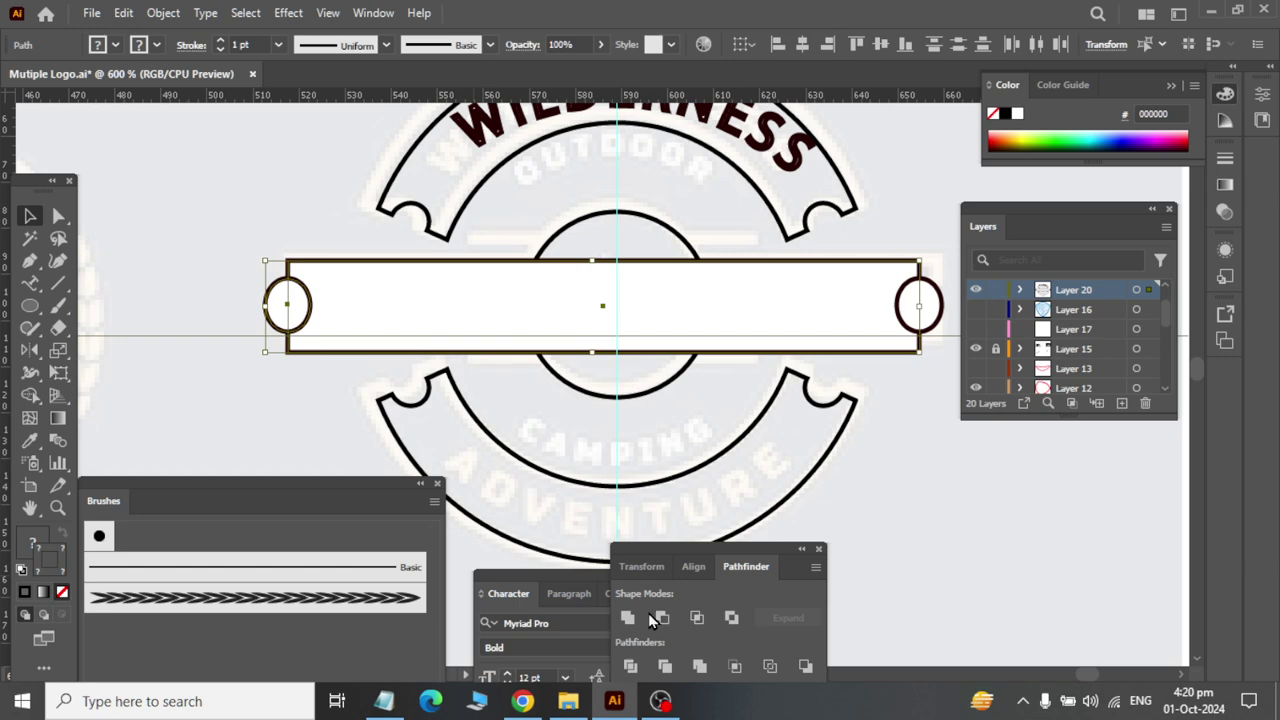
click(659, 618)
click(805, 380)
click(319, 400)
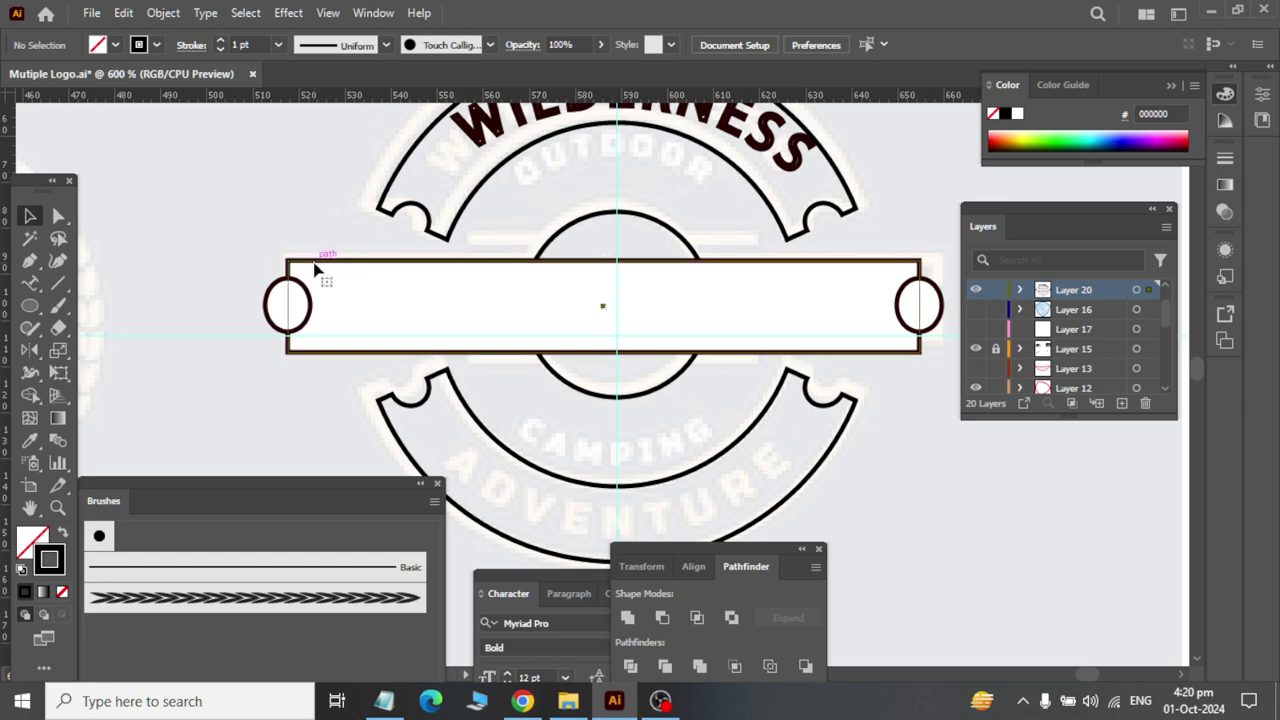
click(315, 268)
click(270, 392)
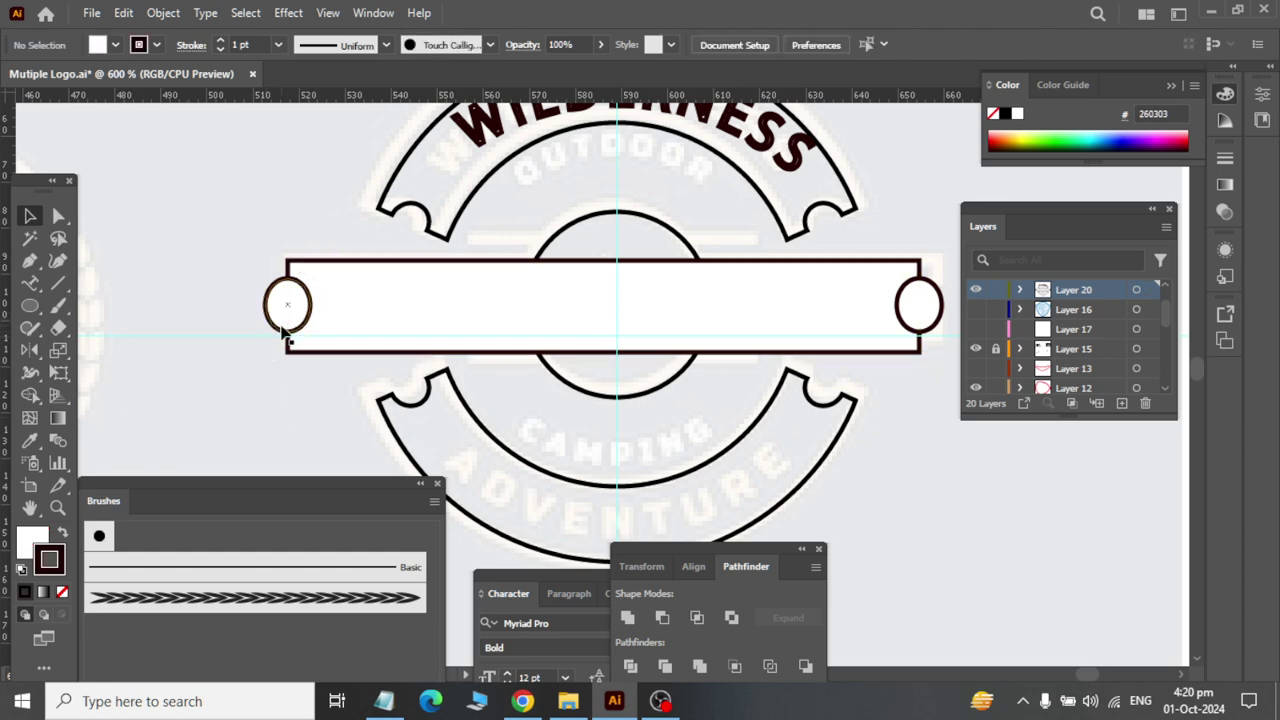
right_click(282, 328)
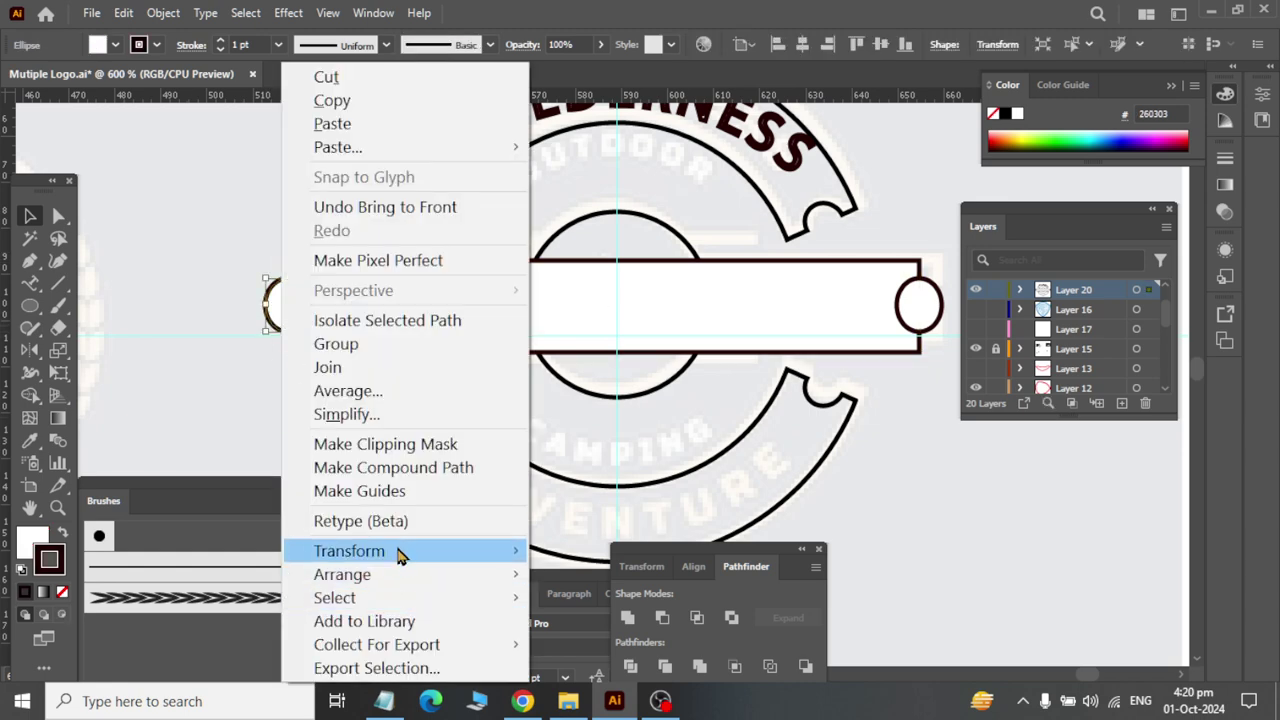
mouse_move(349, 551)
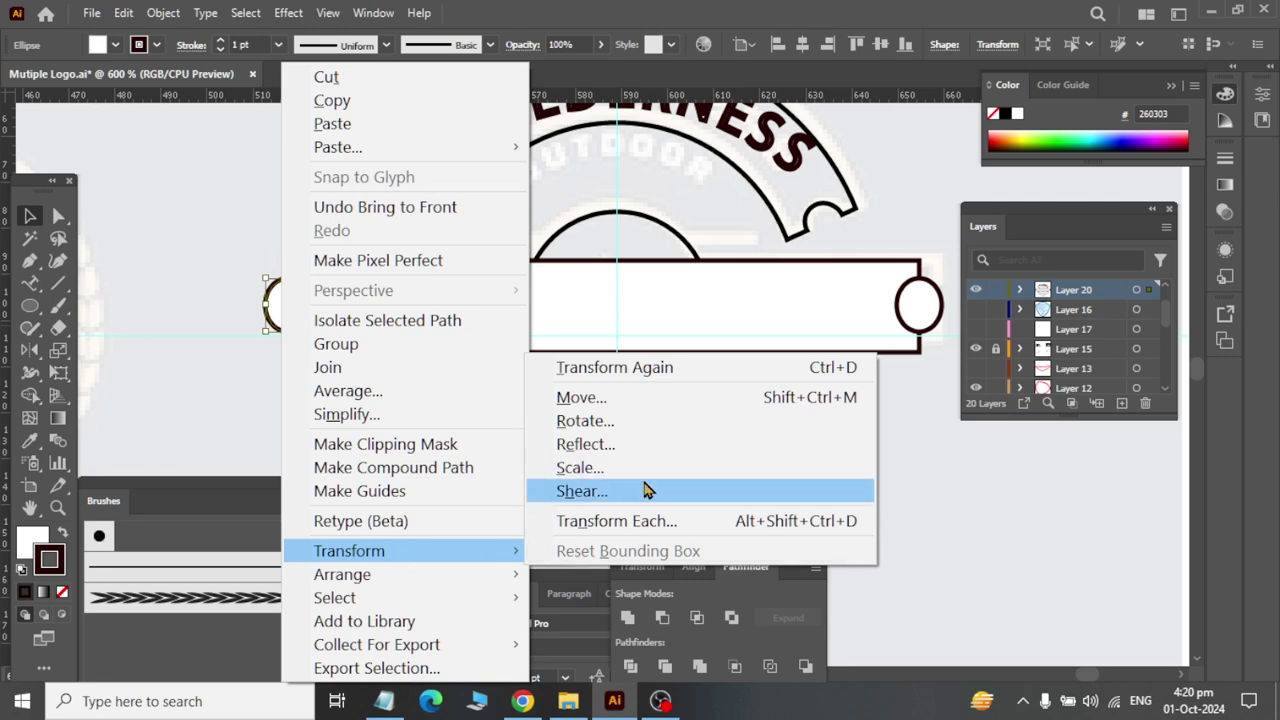
click(644, 490)
click(710, 489)
click(940, 308)
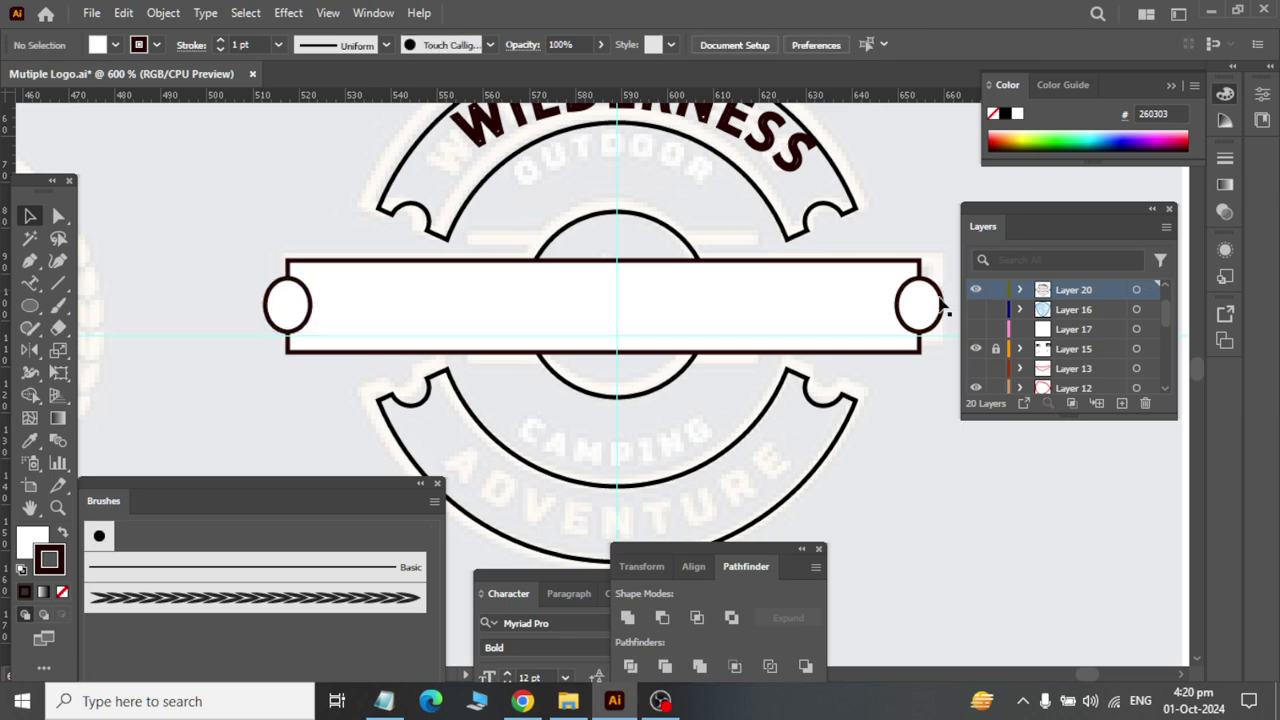
drag(962, 243, 893, 400)
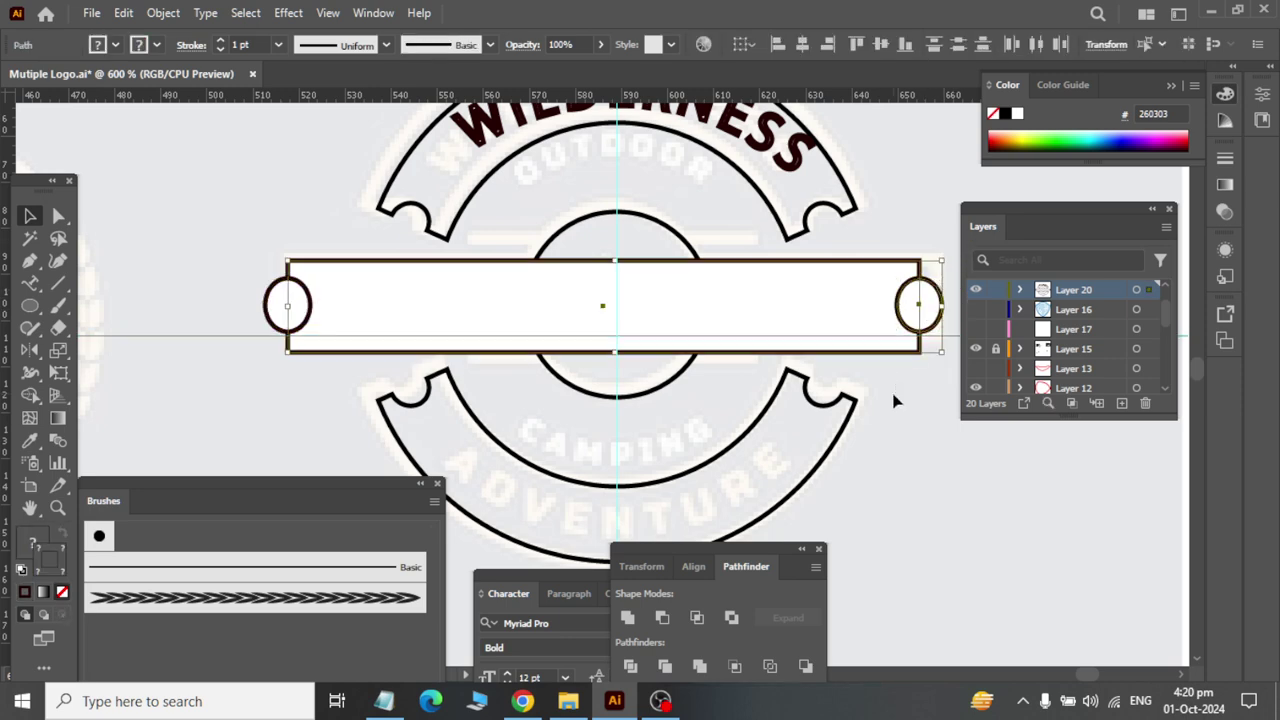
Step: After another failed Minus Front, set the banner rectangle's fill to None
click(31, 396)
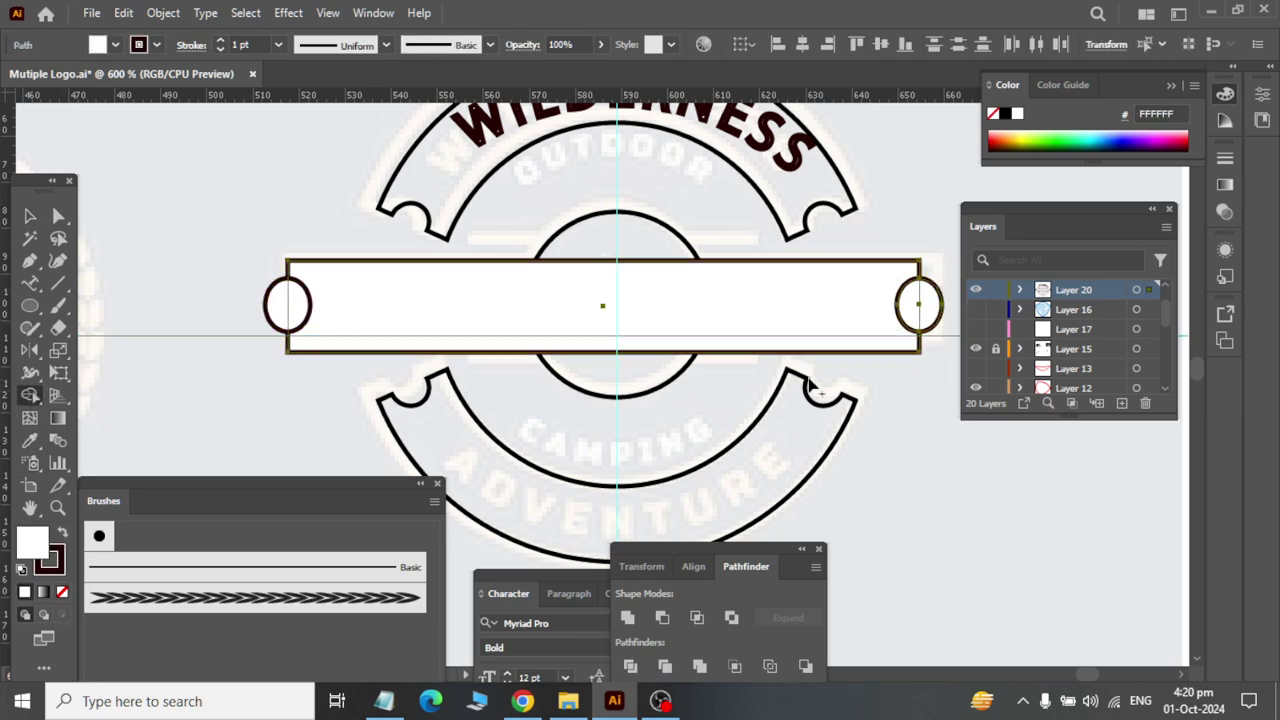
click(661, 619)
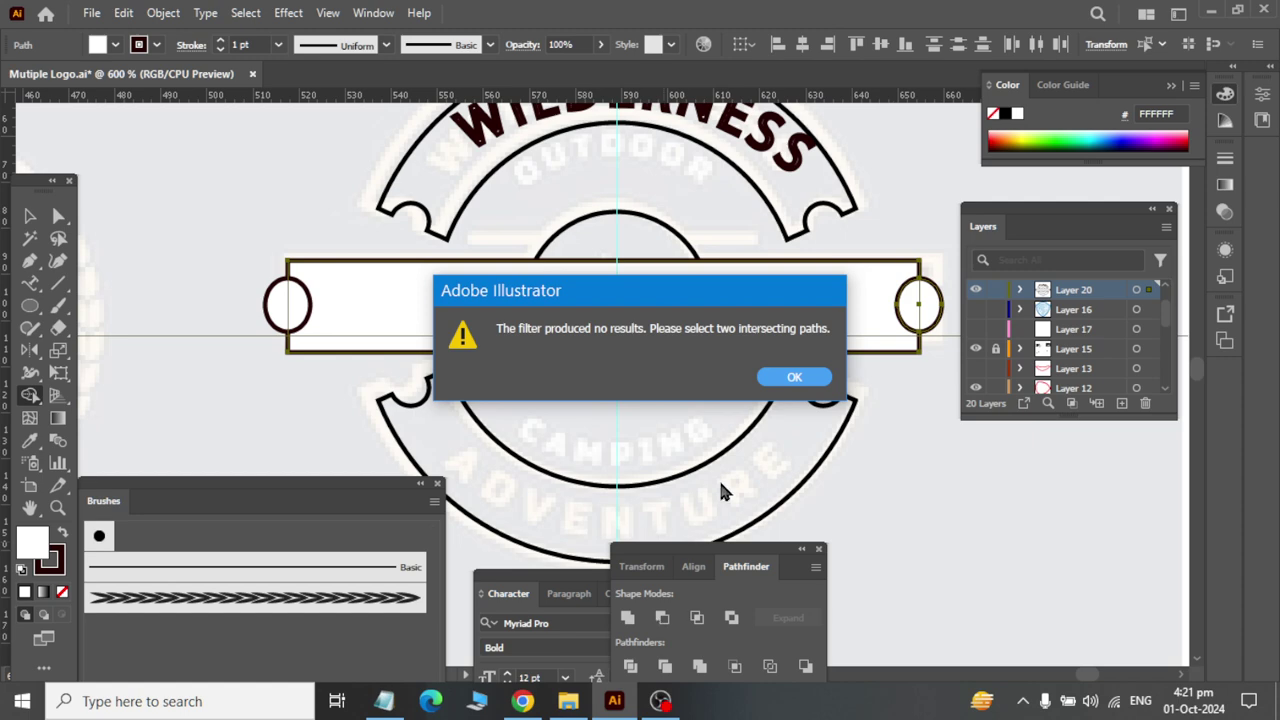
click(800, 377)
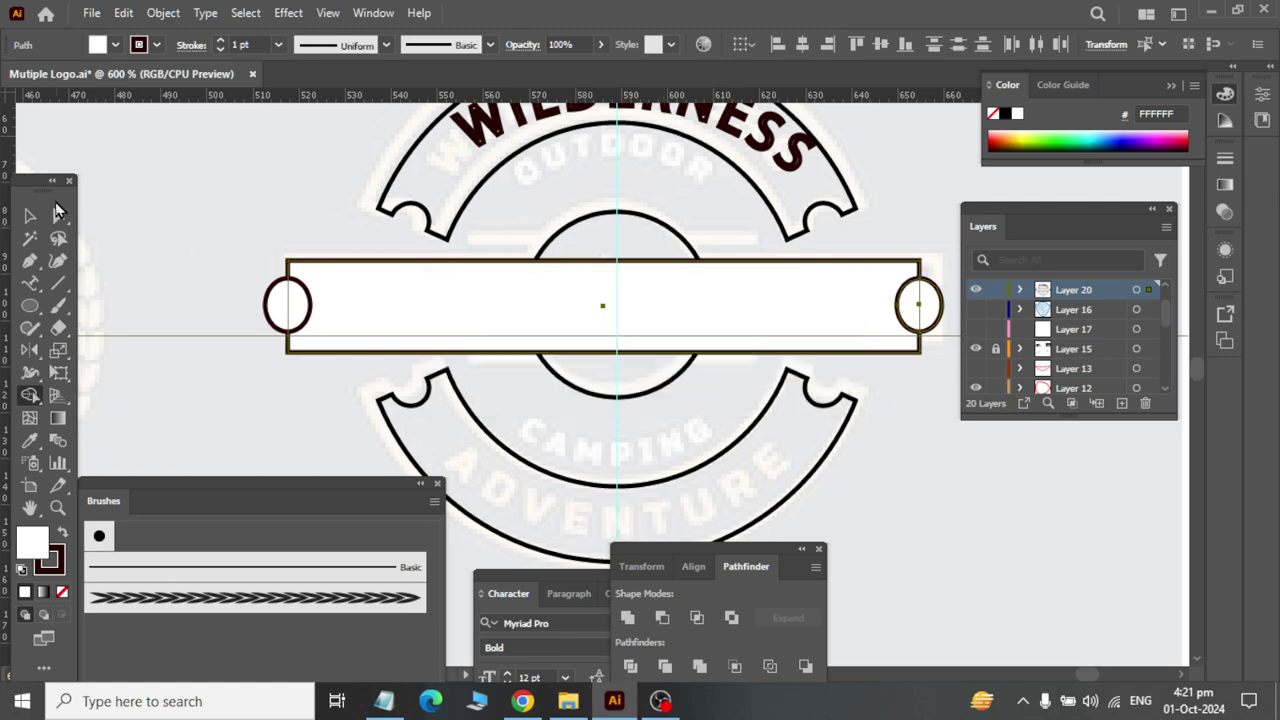
click(30, 215)
click(850, 352)
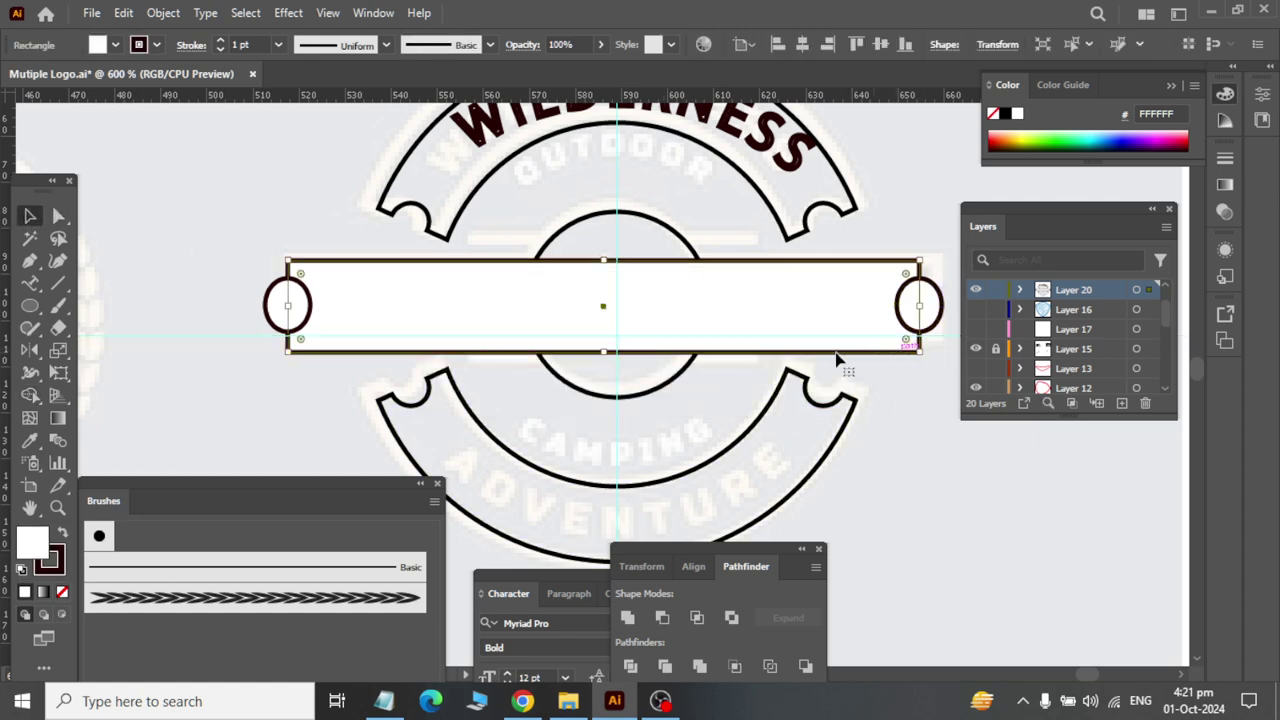
click(102, 46)
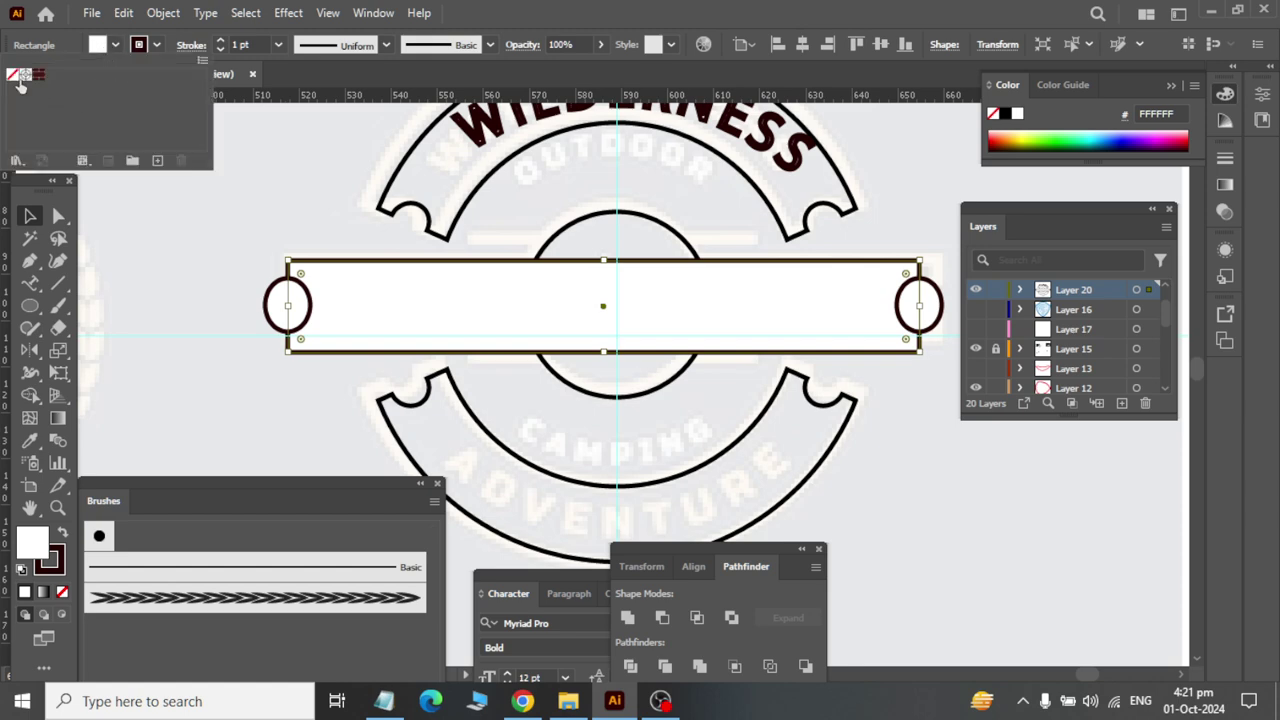
click(25, 77)
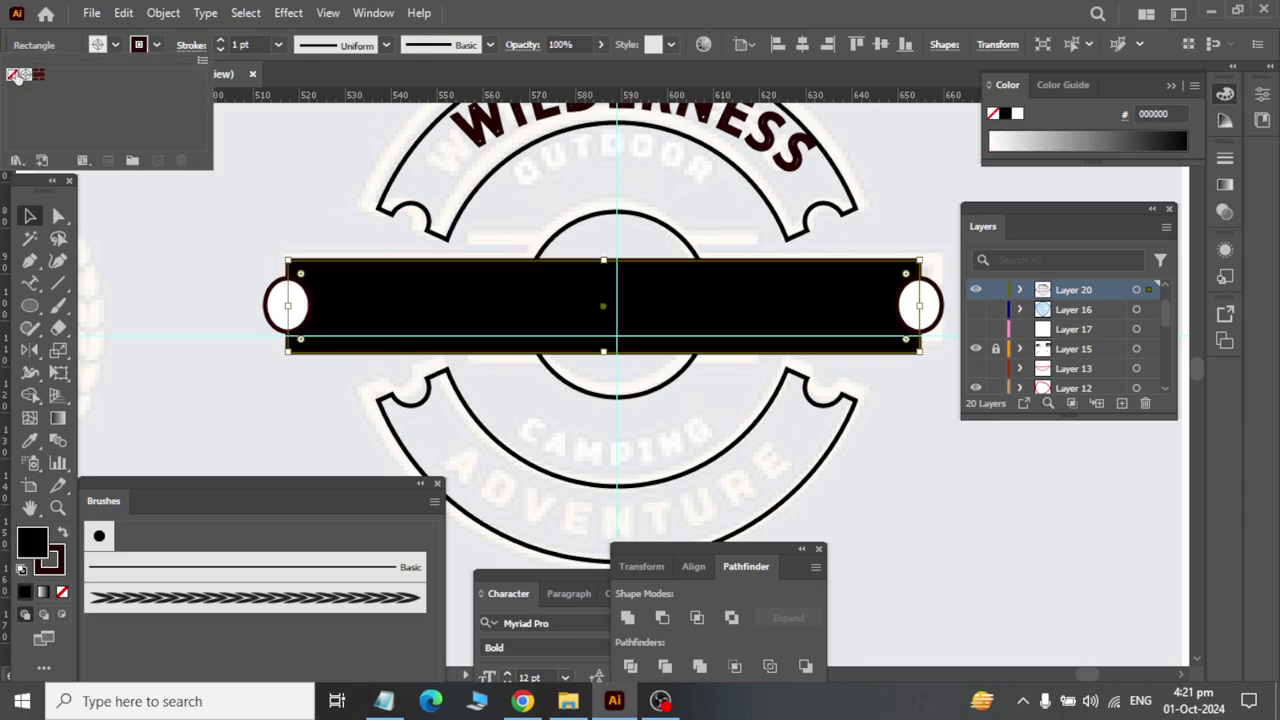
click(12, 75)
click(927, 539)
Step: Select the banner and right end cap and retry Minus Front, which fails
click(913, 240)
drag(953, 208, 853, 400)
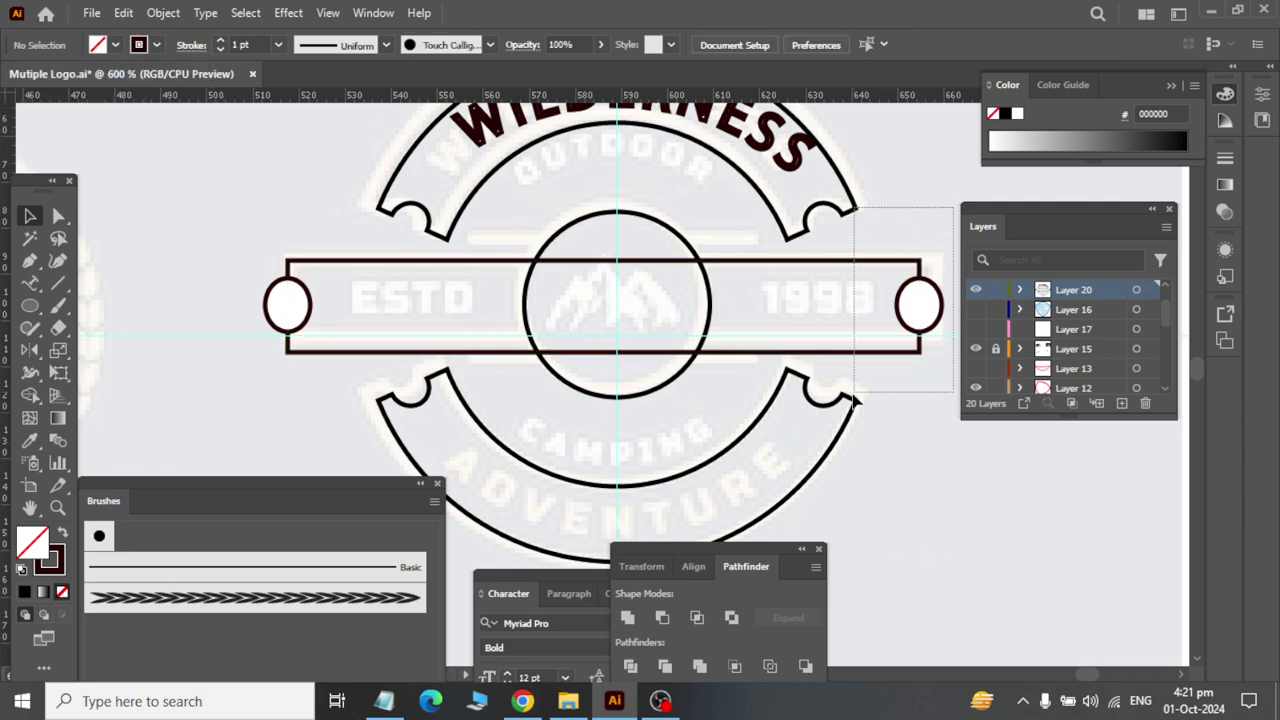
drag(853, 400, 858, 402)
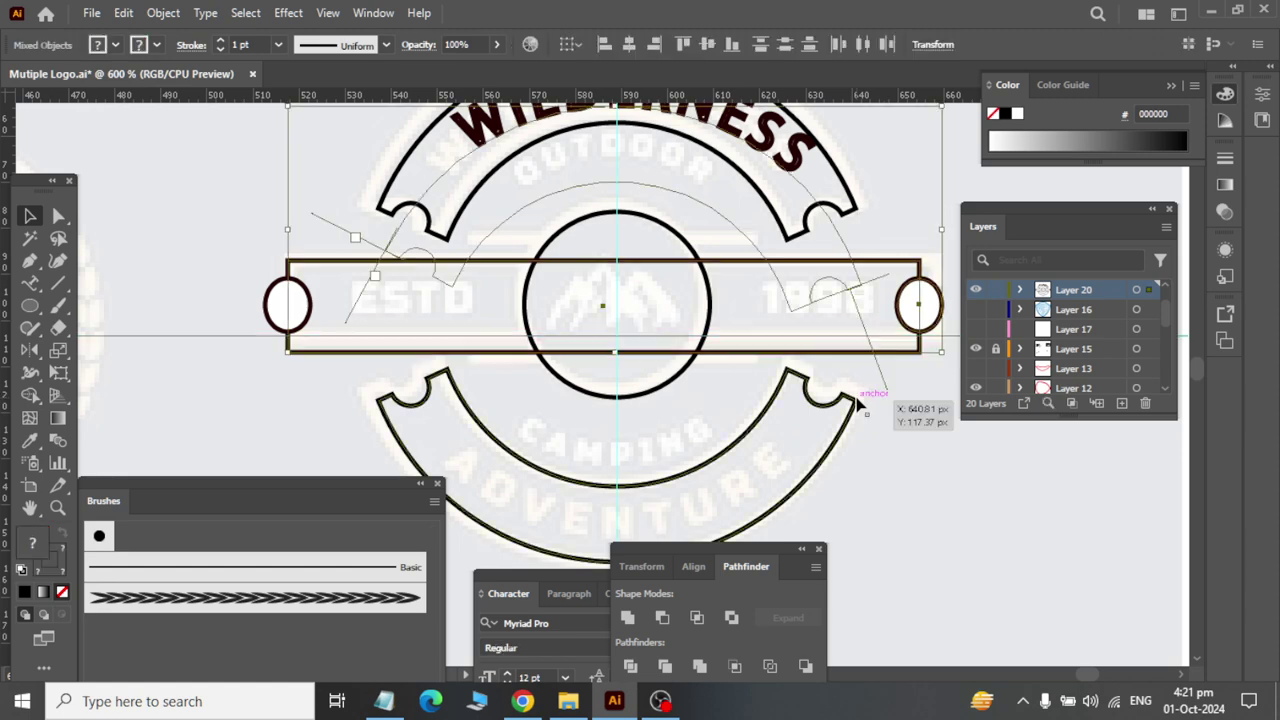
drag(940, 400, 872, 238)
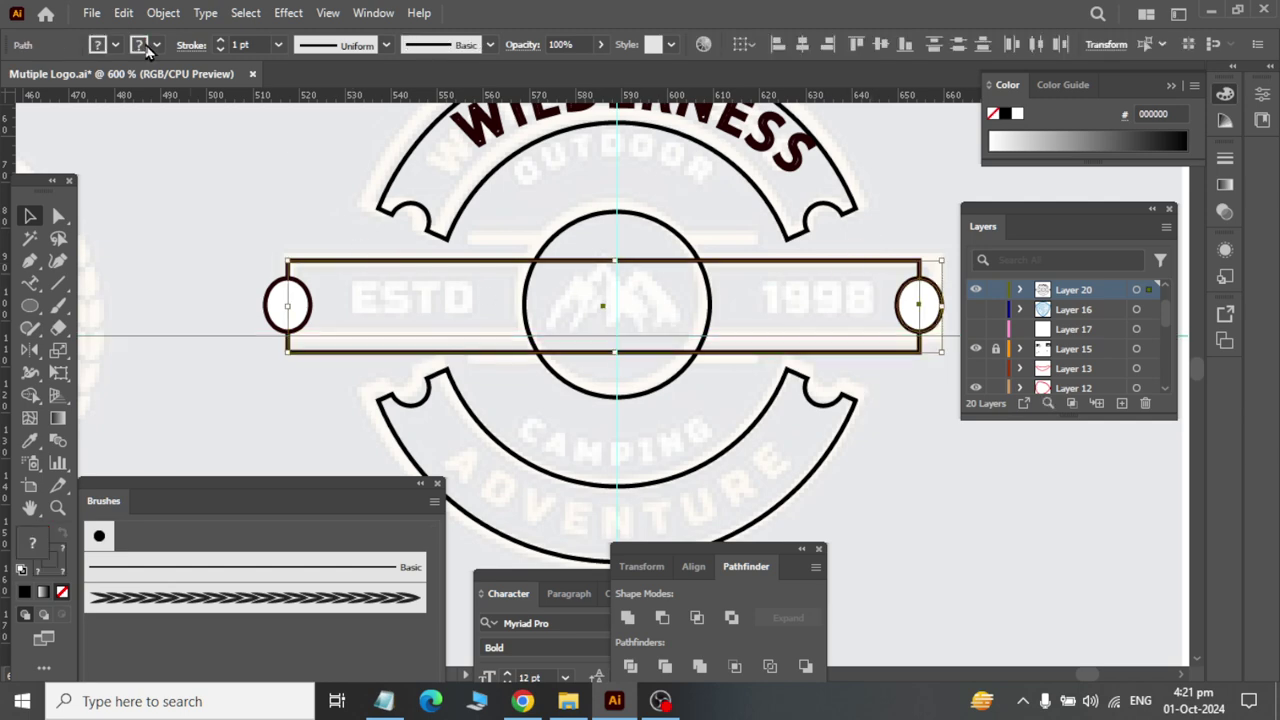
click(163, 13)
mouse_move(256, 610)
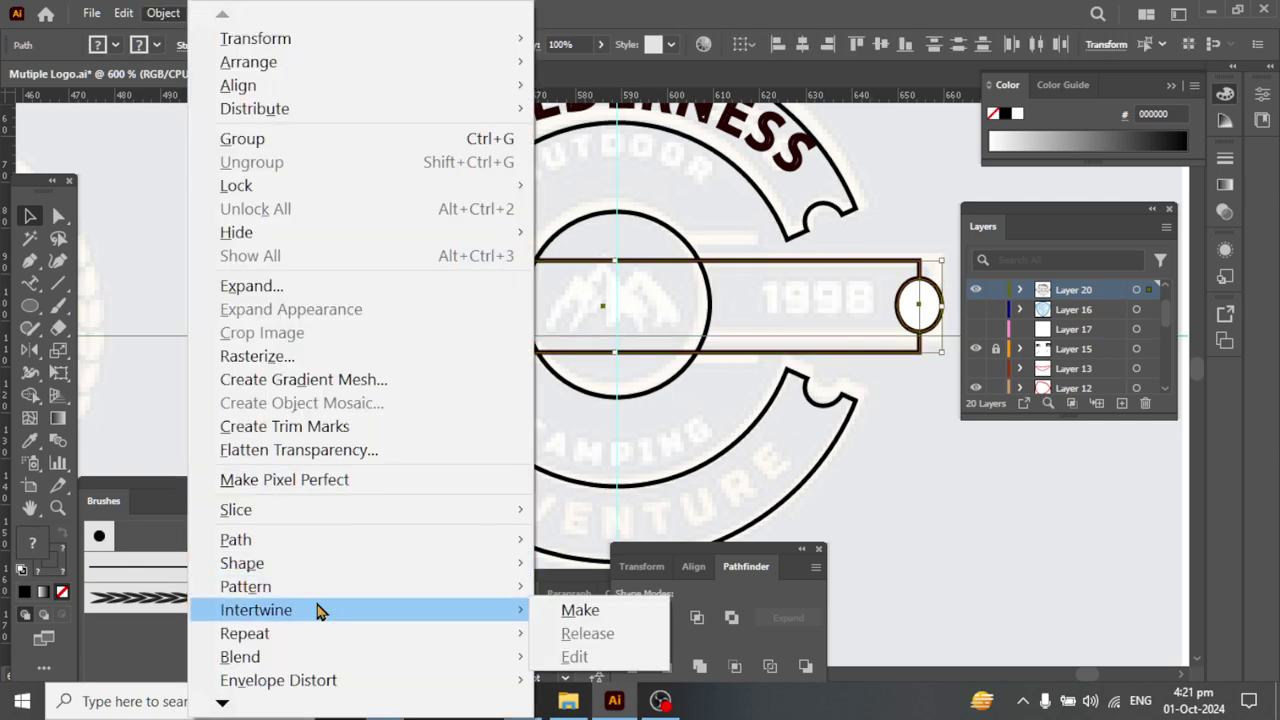
click(783, 8)
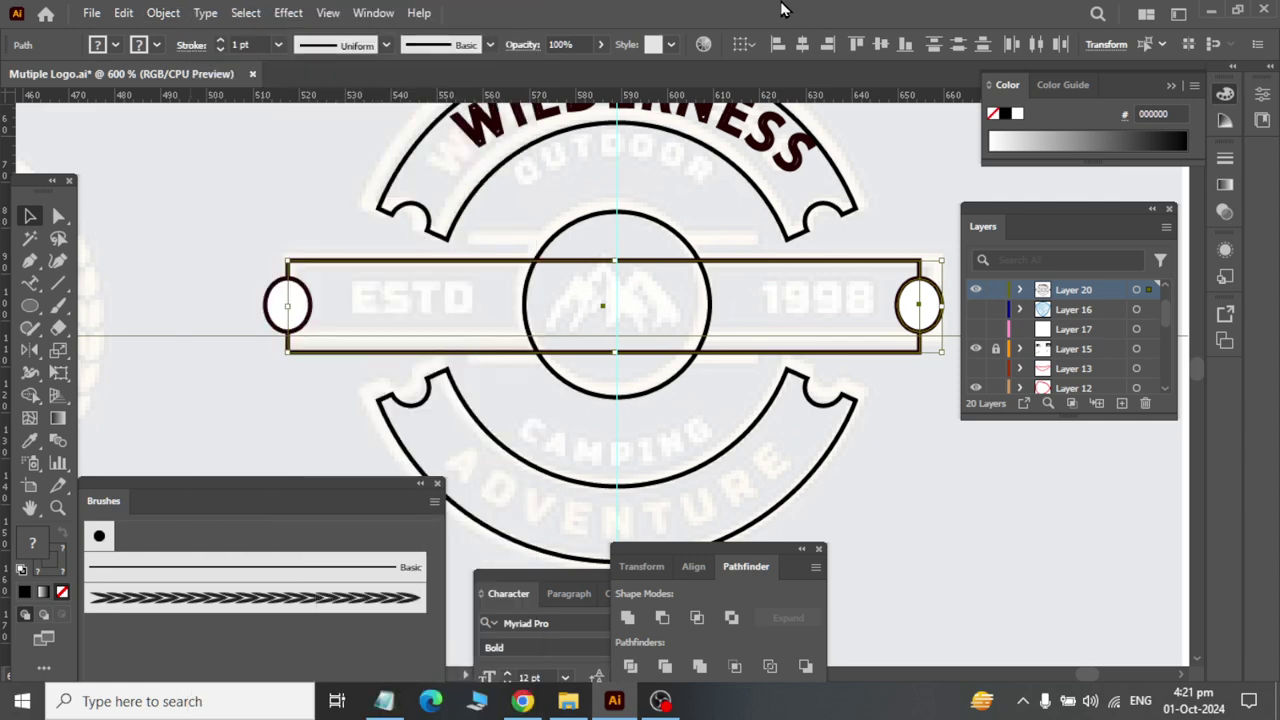
click(664, 620)
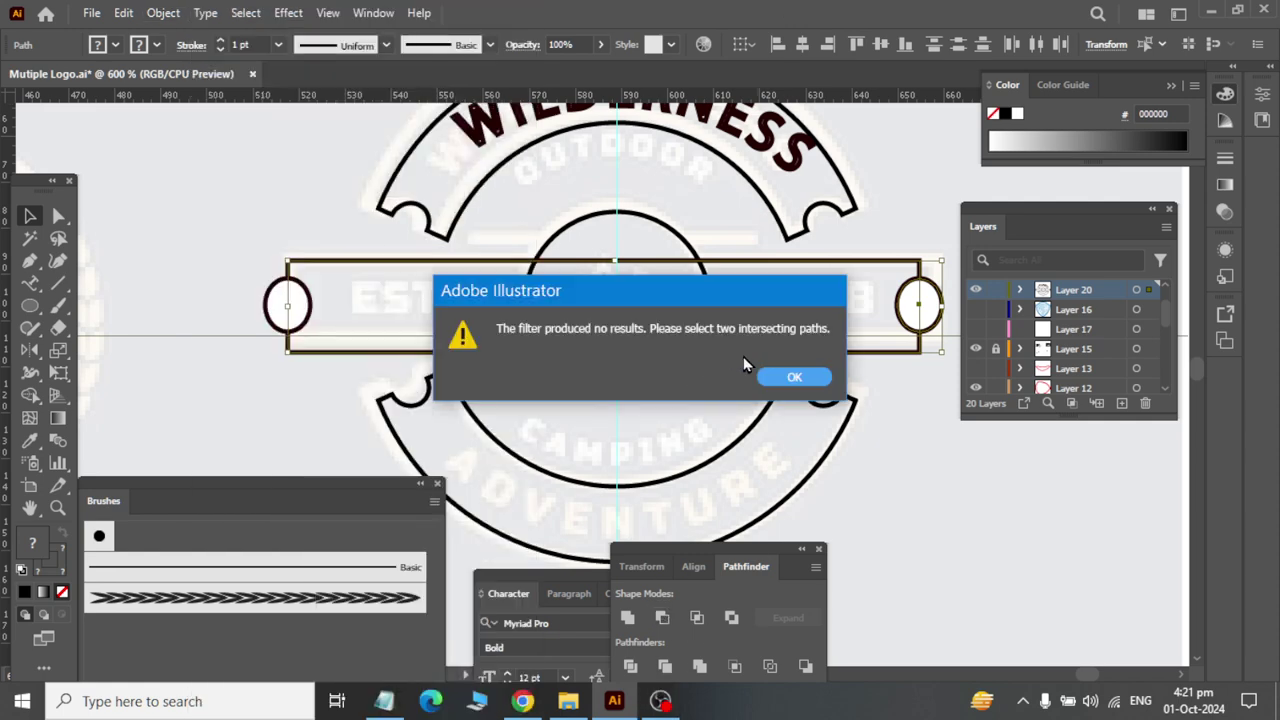
click(790, 377)
Step: Move the right end cap, undo it, and retry Minus Front again
click(920, 394)
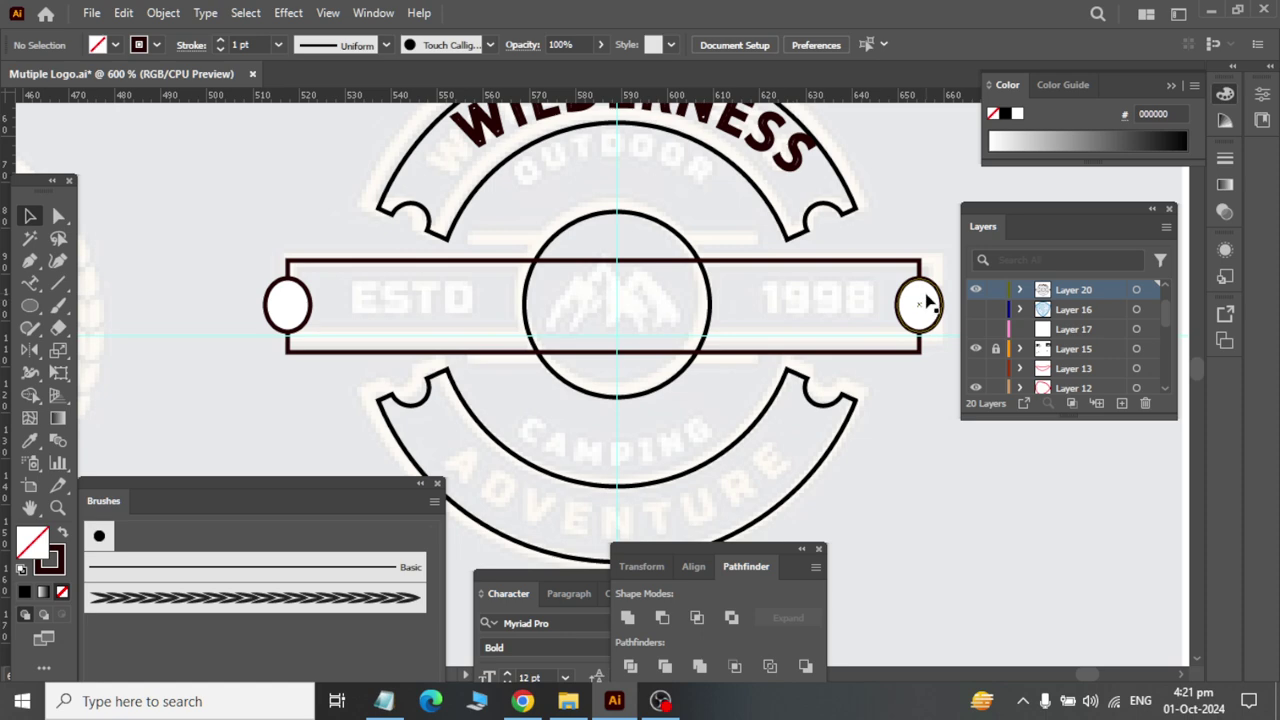
drag(916, 306, 790, 307)
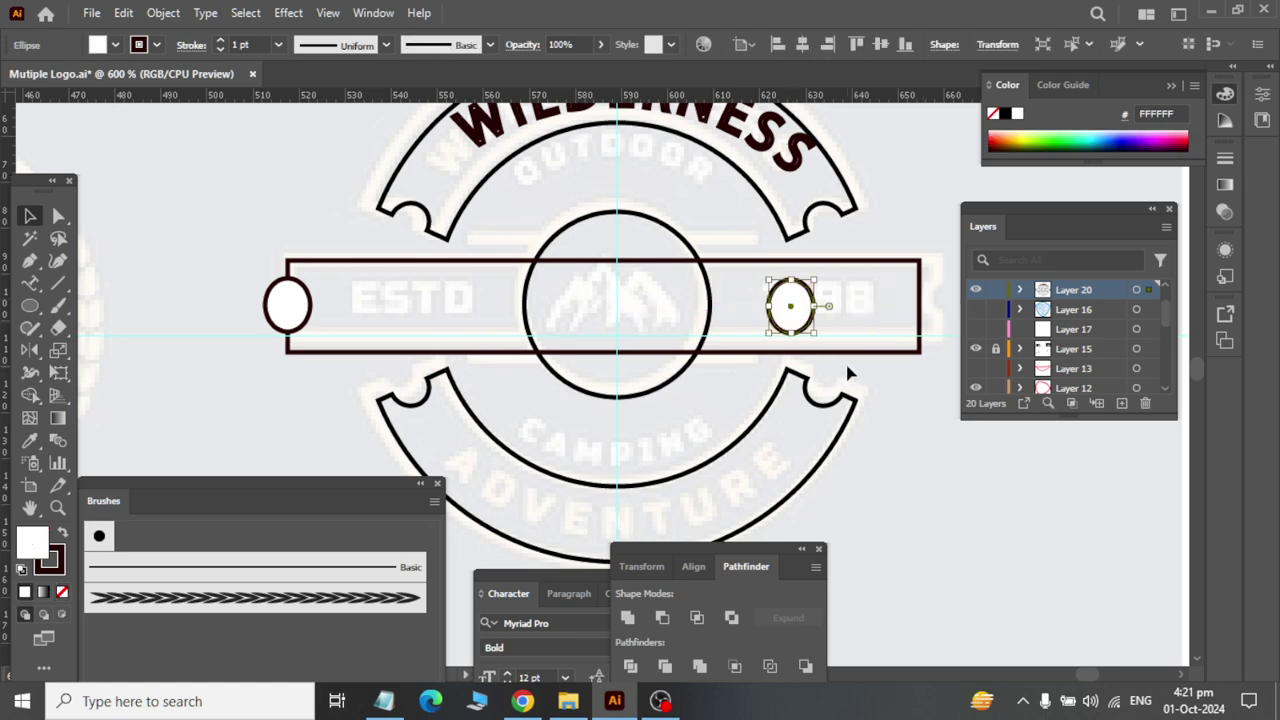
key(ctrl+z)
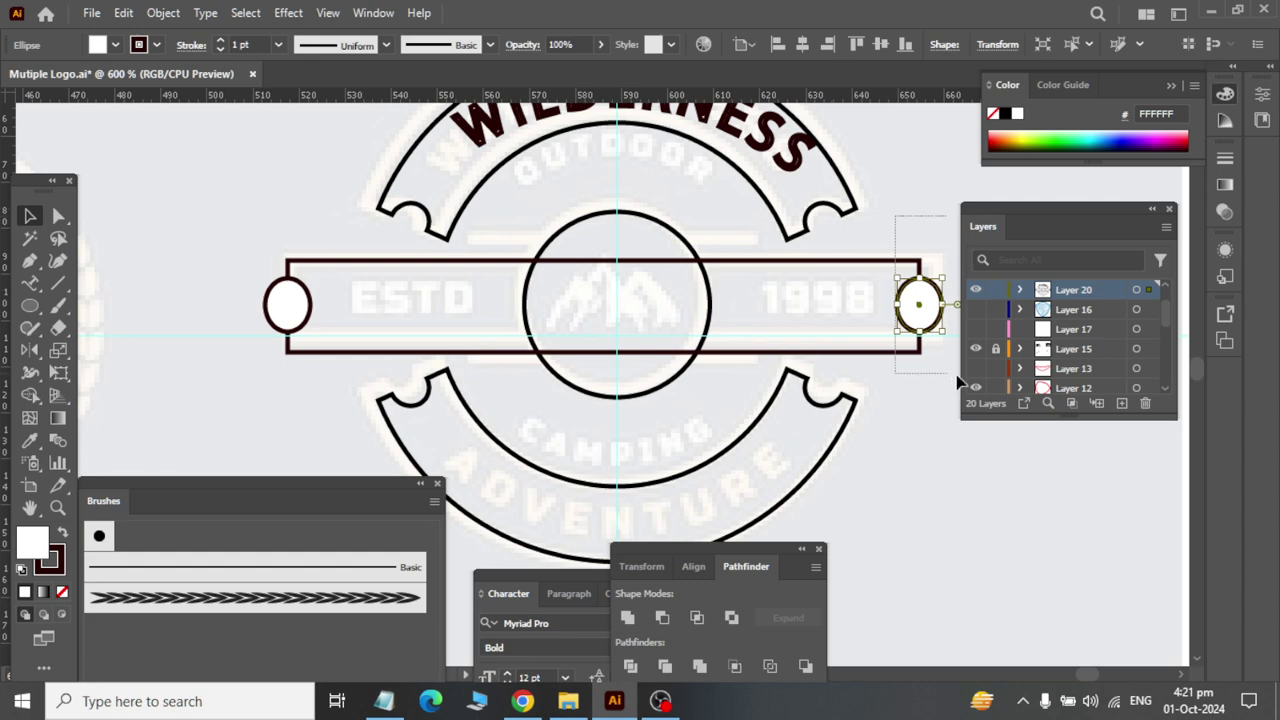
shift+click(908, 300)
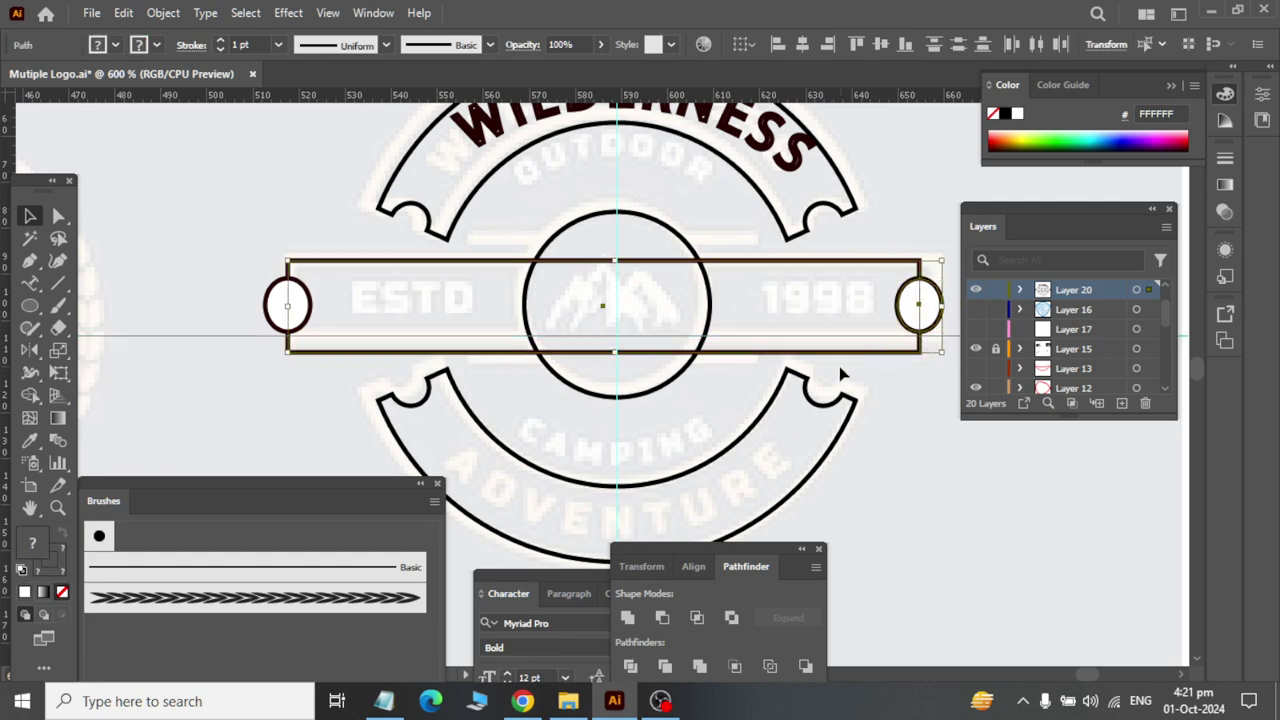
click(662, 620)
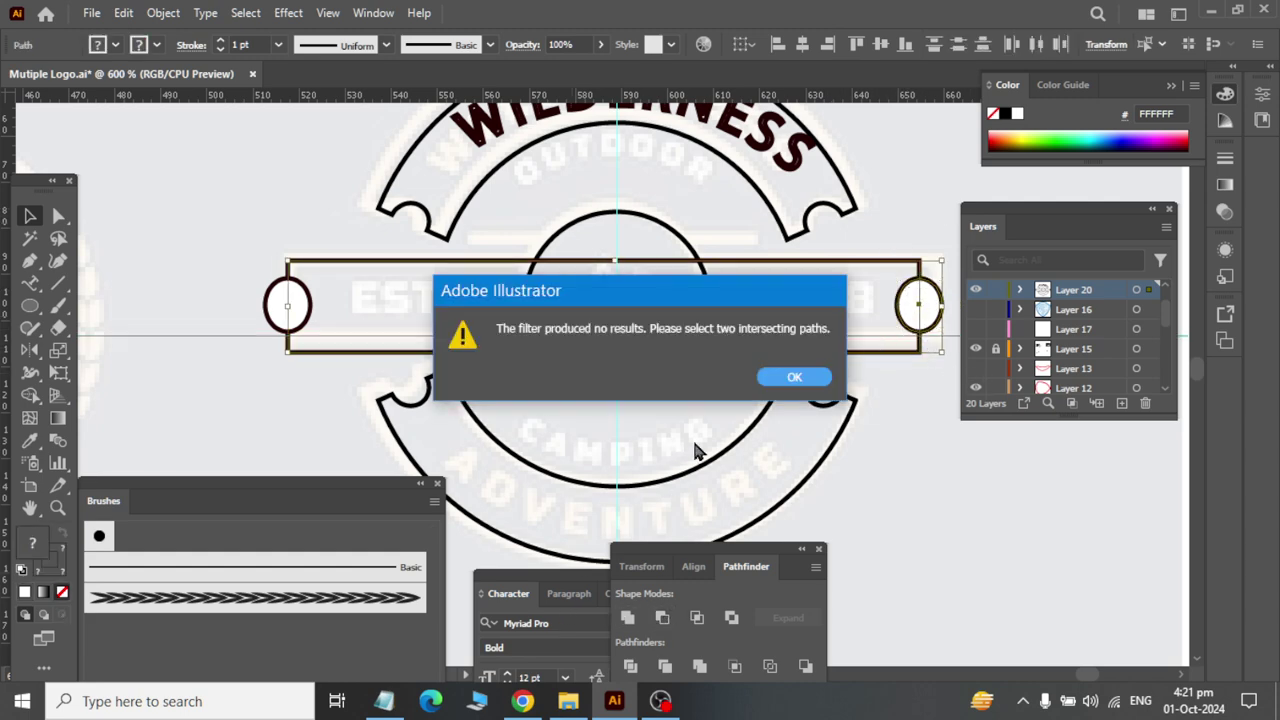
click(790, 376)
Step: Drag the horizontal guide down out of the way and open the Window menu
click(868, 345)
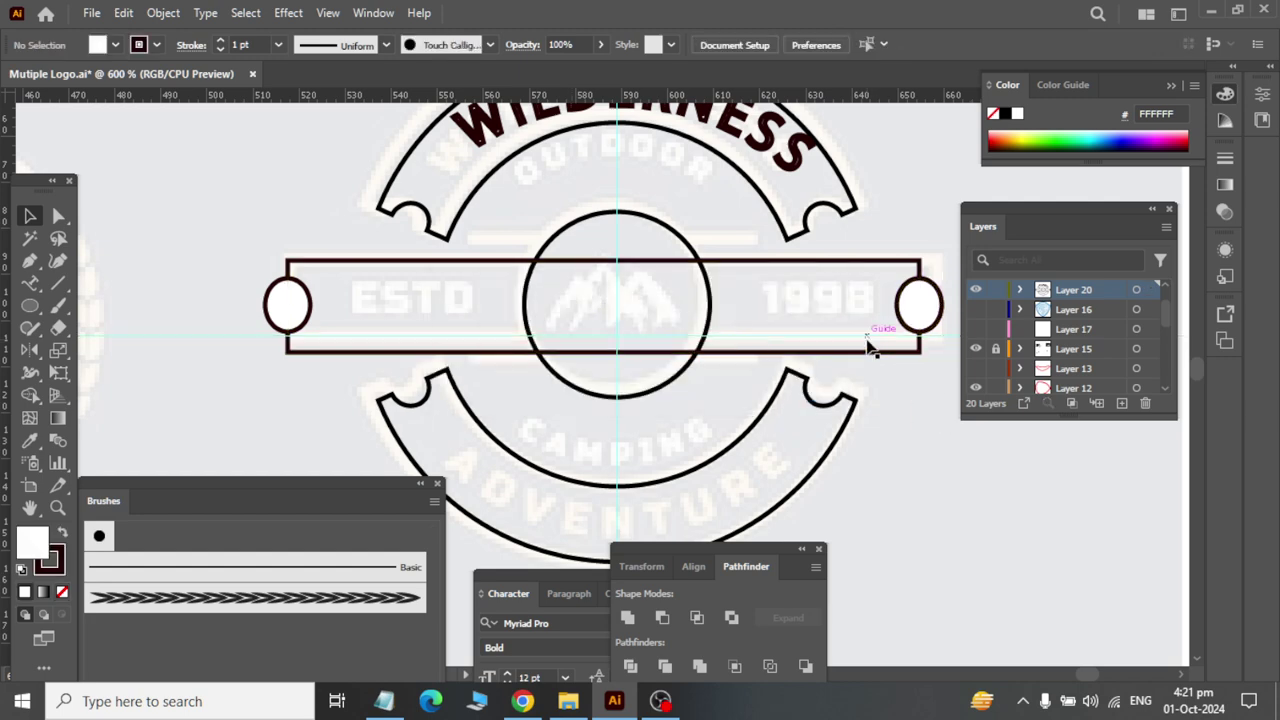
drag(870, 352, 891, 628)
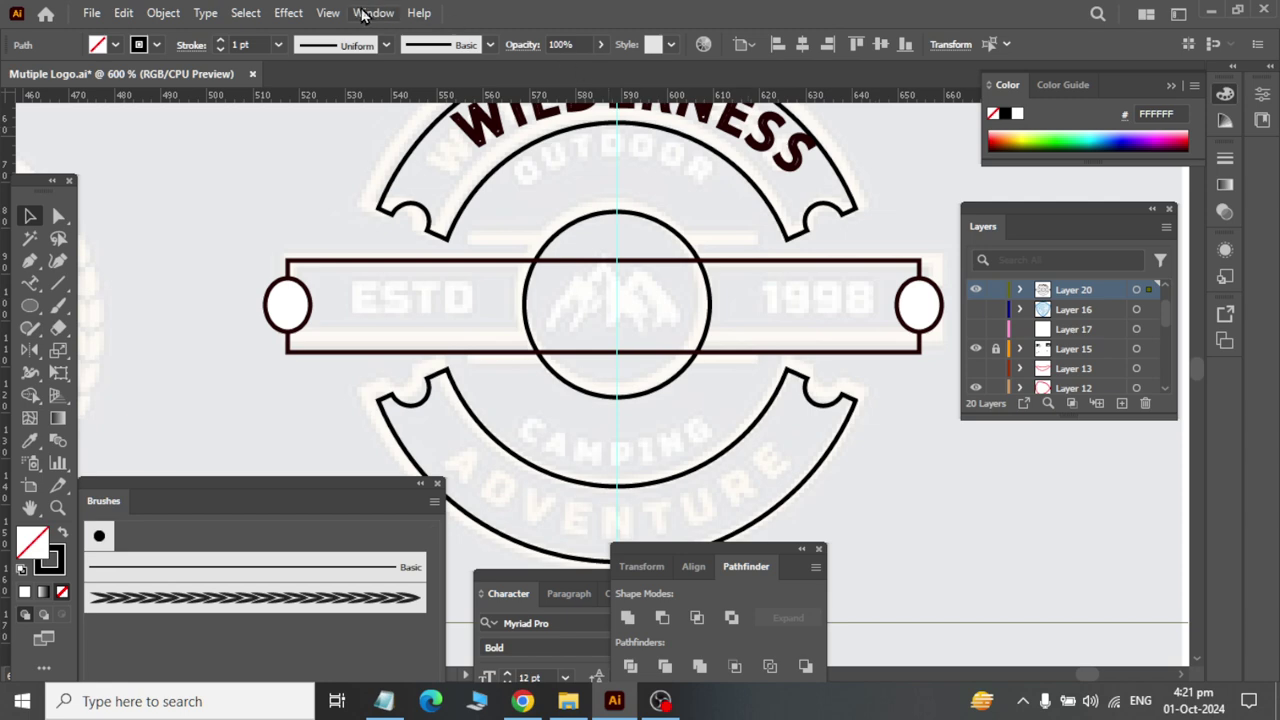
click(365, 14)
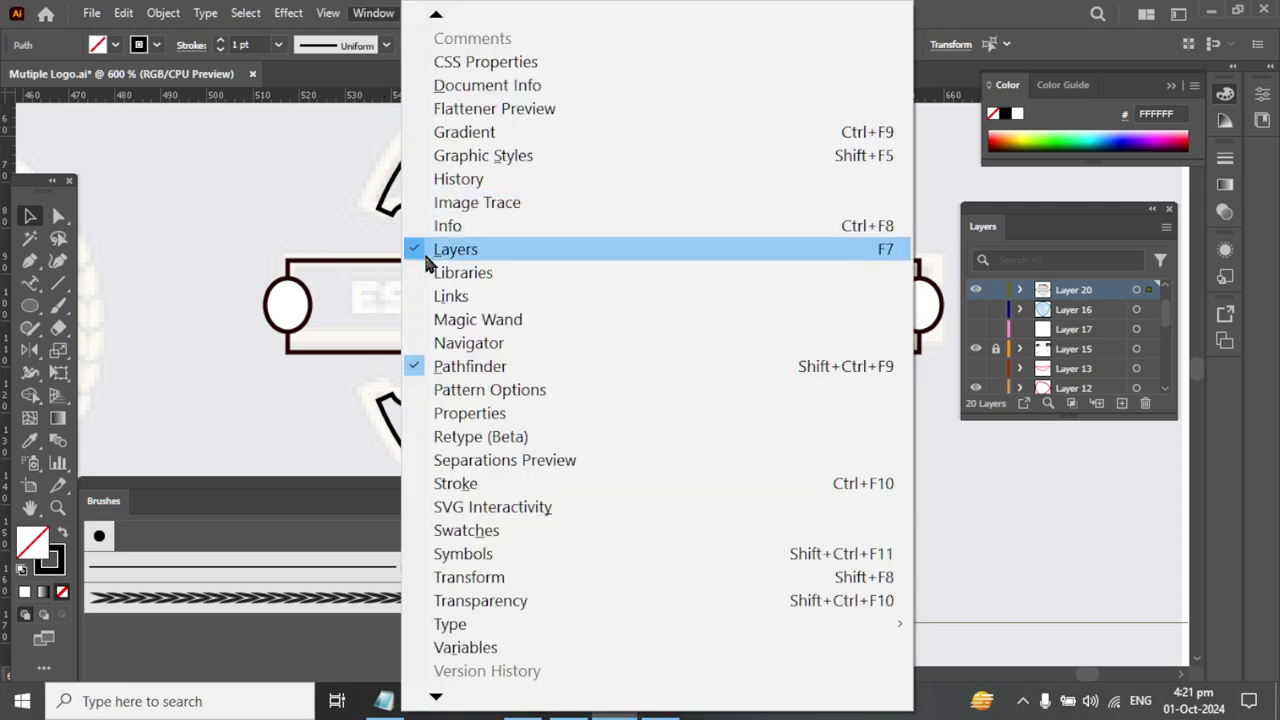
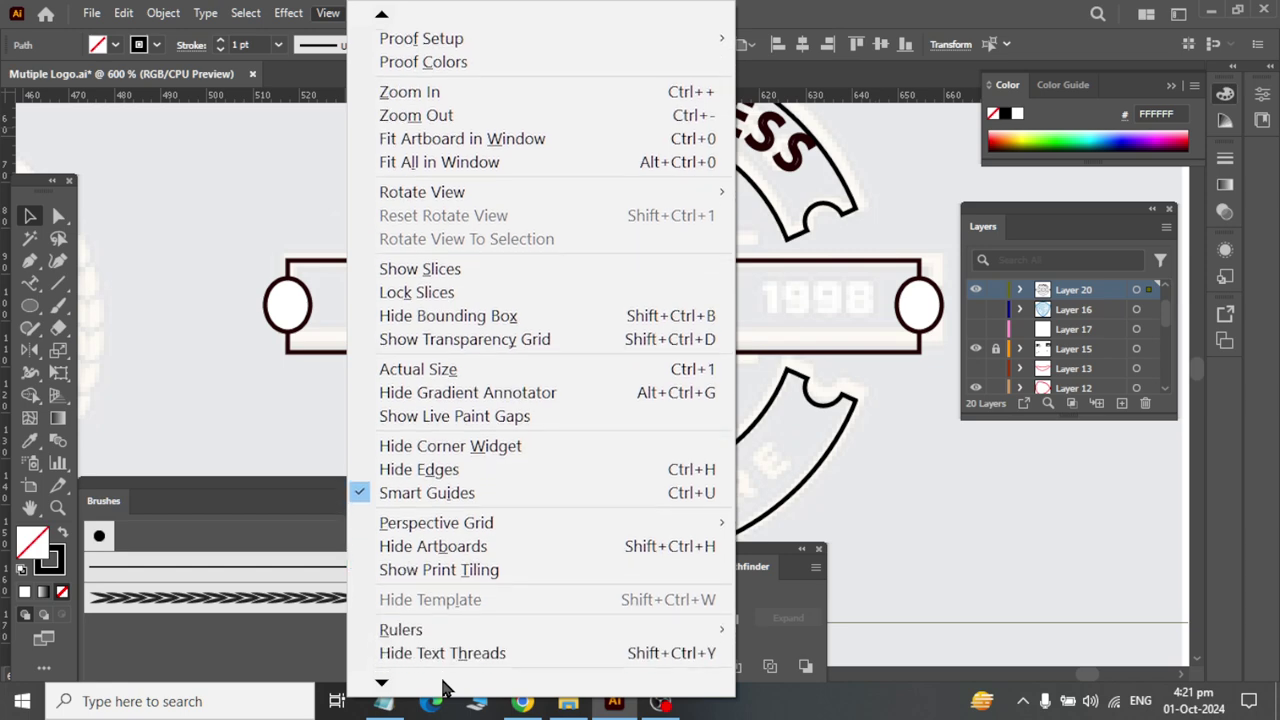
Step: Cut the right end ellipse out of the banner rectangle with Pathfinder Minus Front
key(Escape)
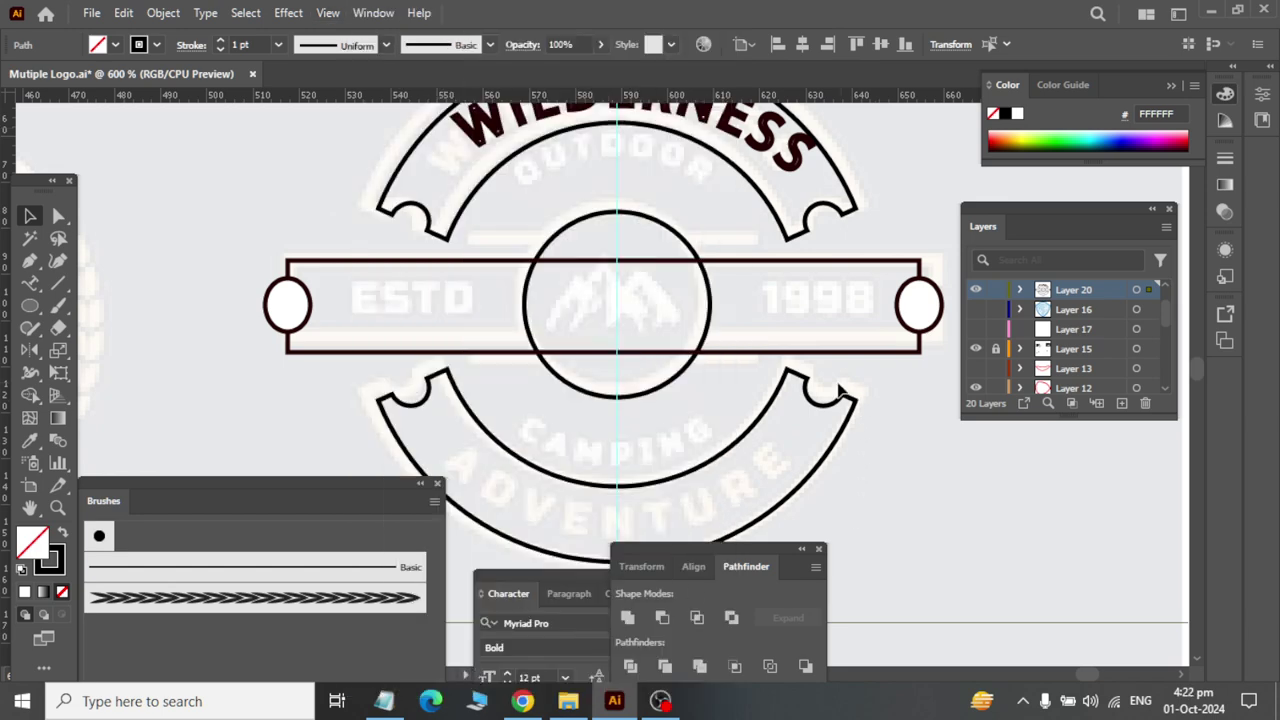
scroll(893, 382, right, 2)
drag(900, 236, 789, 381)
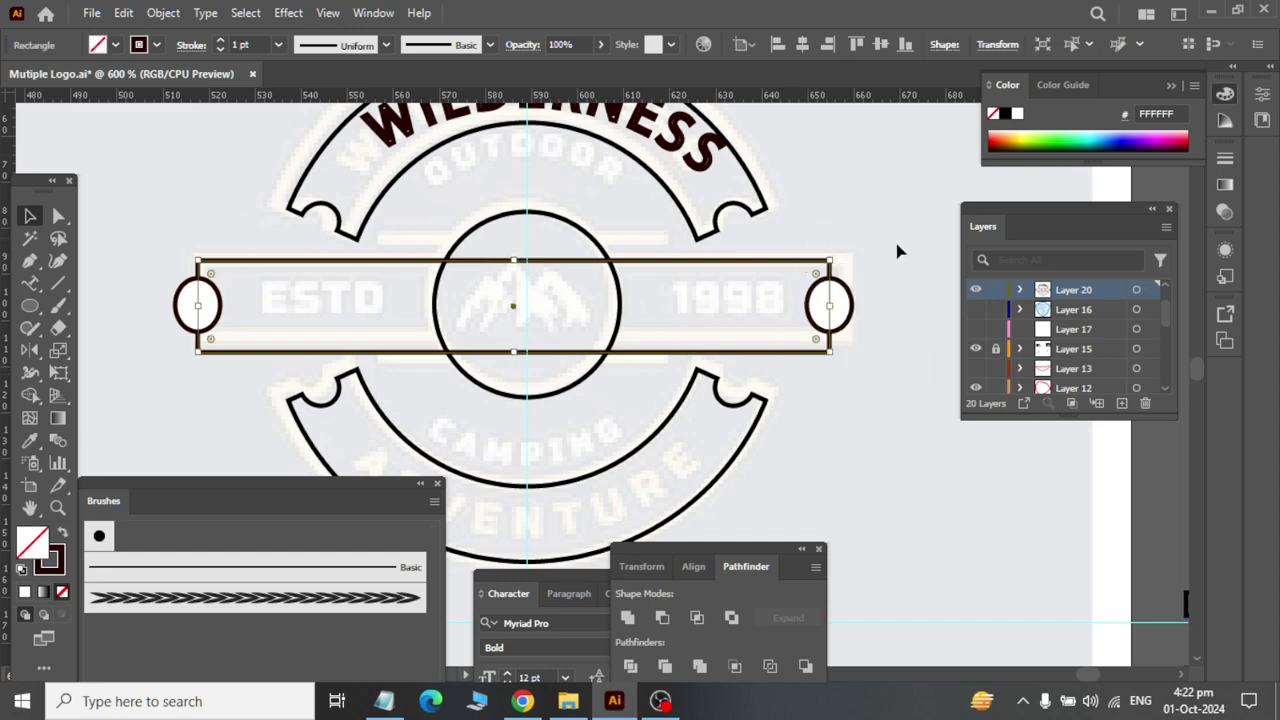
mouse_move(896, 244)
mouse_down()
mouse_move(773, 371)
mouse_move(813, 355)
mouse_move(929, 531)
mouse_up()
key(ctrl+z)
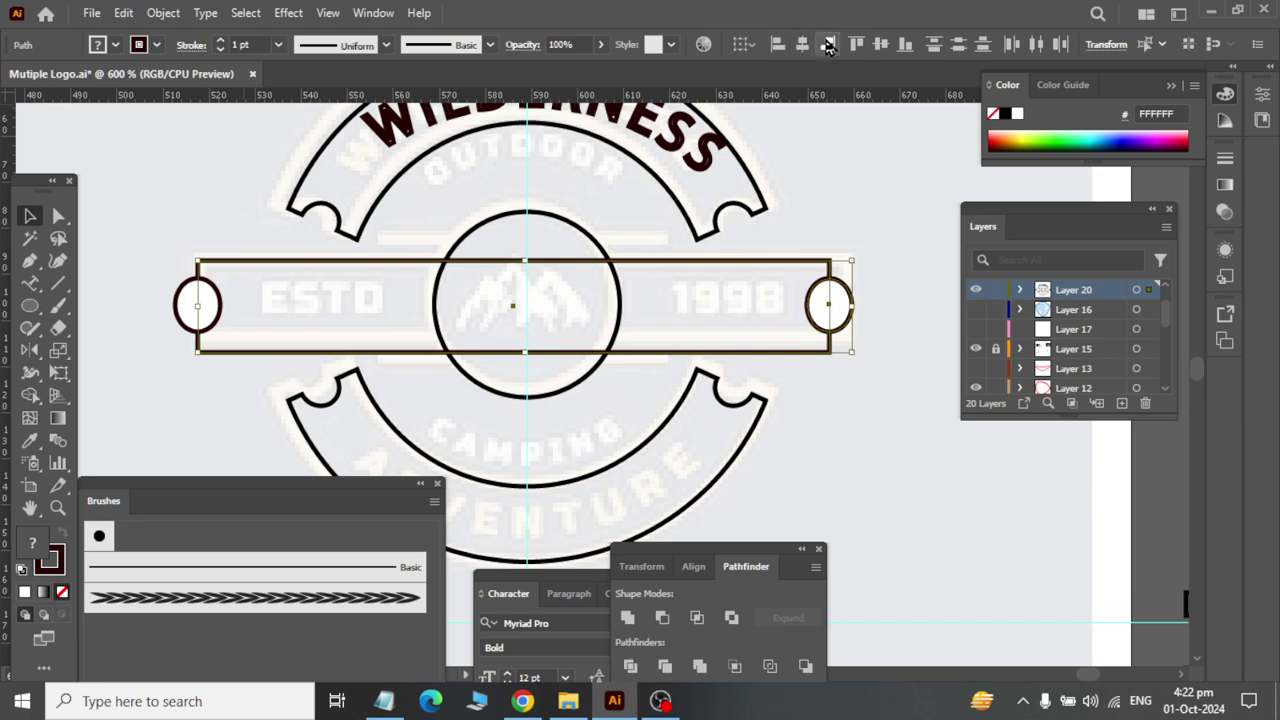
click(662, 617)
Step: Cut the left end ellipse out of the banner with Minus Front, then deselect
click(186, 300)
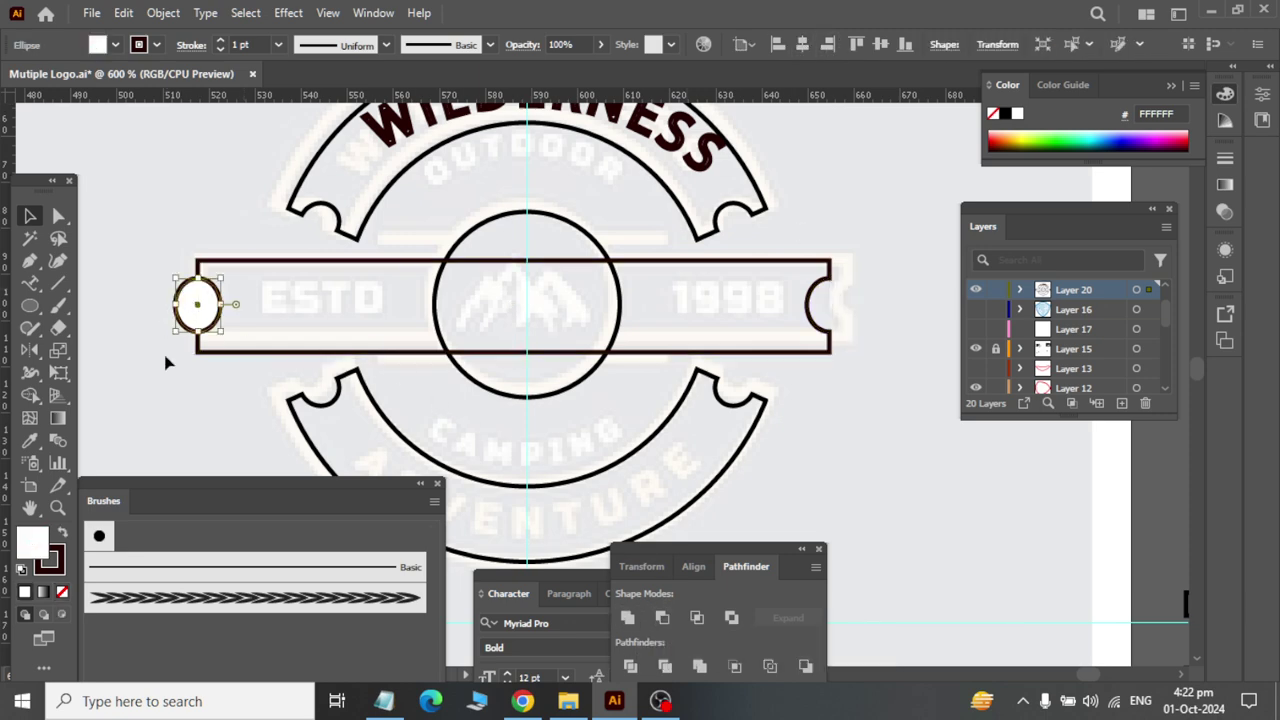
mouse_move(152, 222)
mouse_down()
mouse_move(257, 394)
mouse_move(279, 393)
mouse_up()
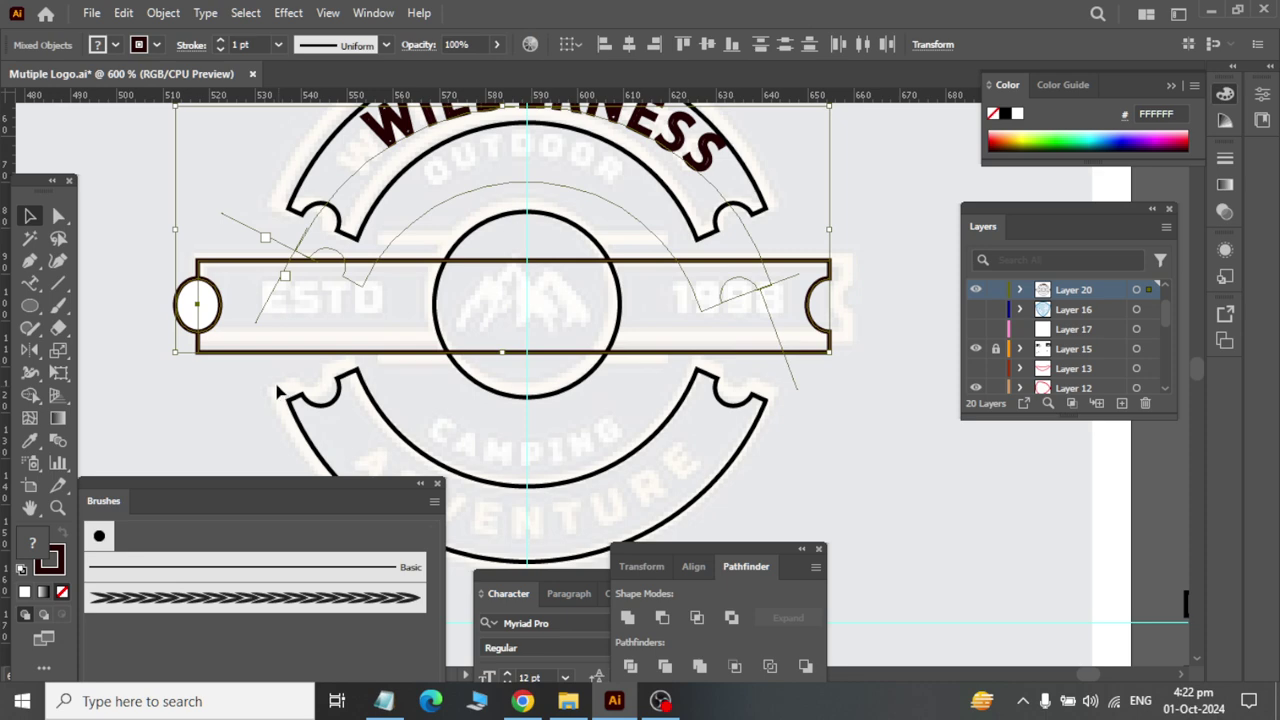
drag(143, 214, 250, 400)
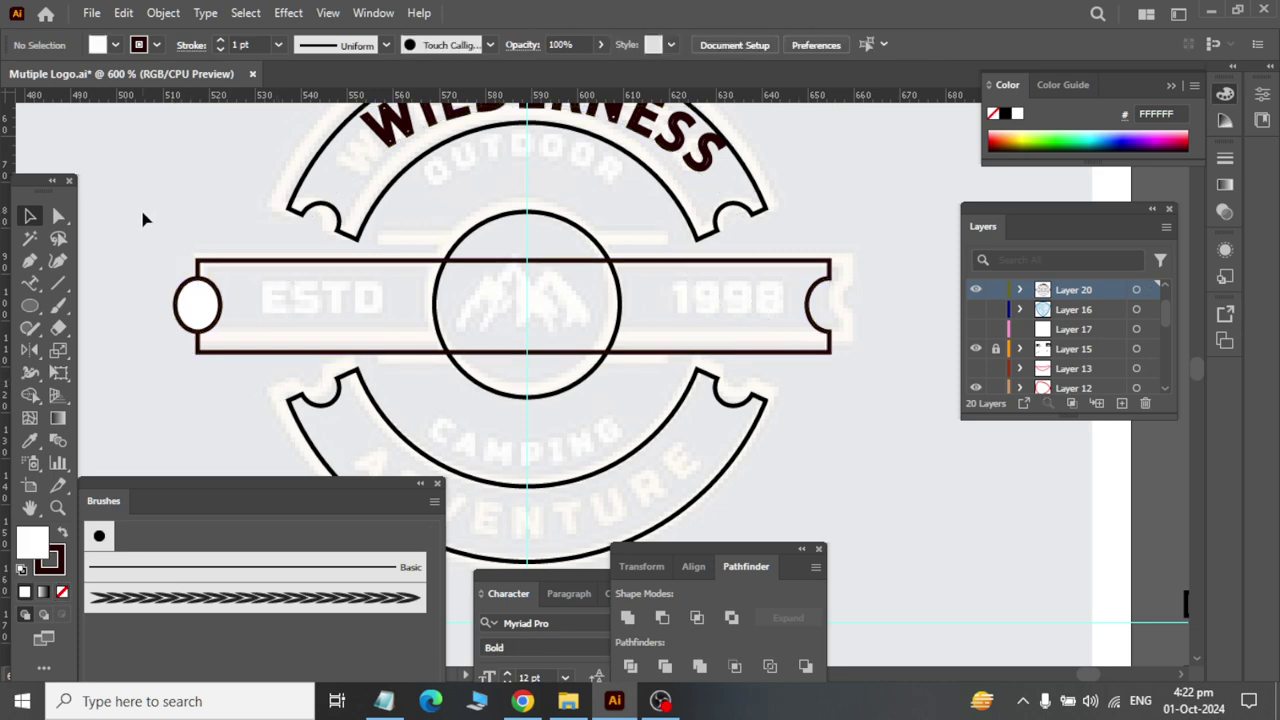
click(664, 618)
click(228, 411)
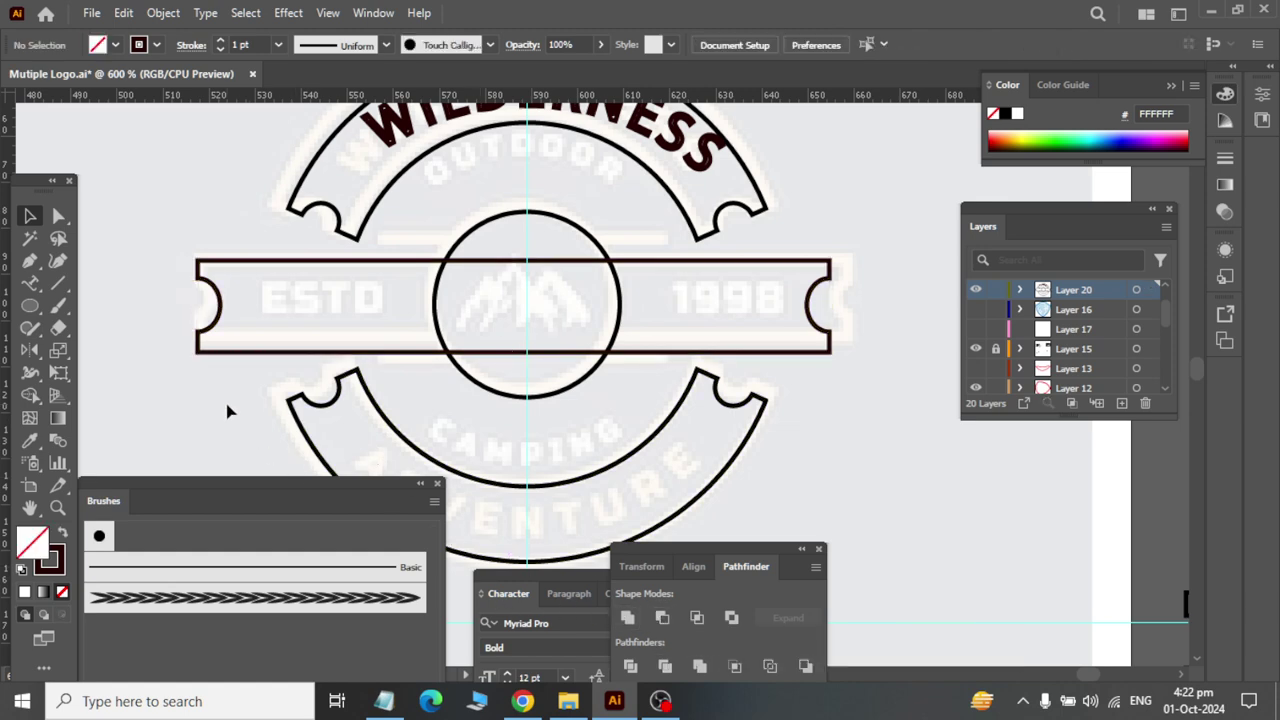
Step: Zoom in to 800% on the centre circle and bring up the Pen tool group
scroll(245, 410, down, 2)
scroll(377, 353, up, 2)
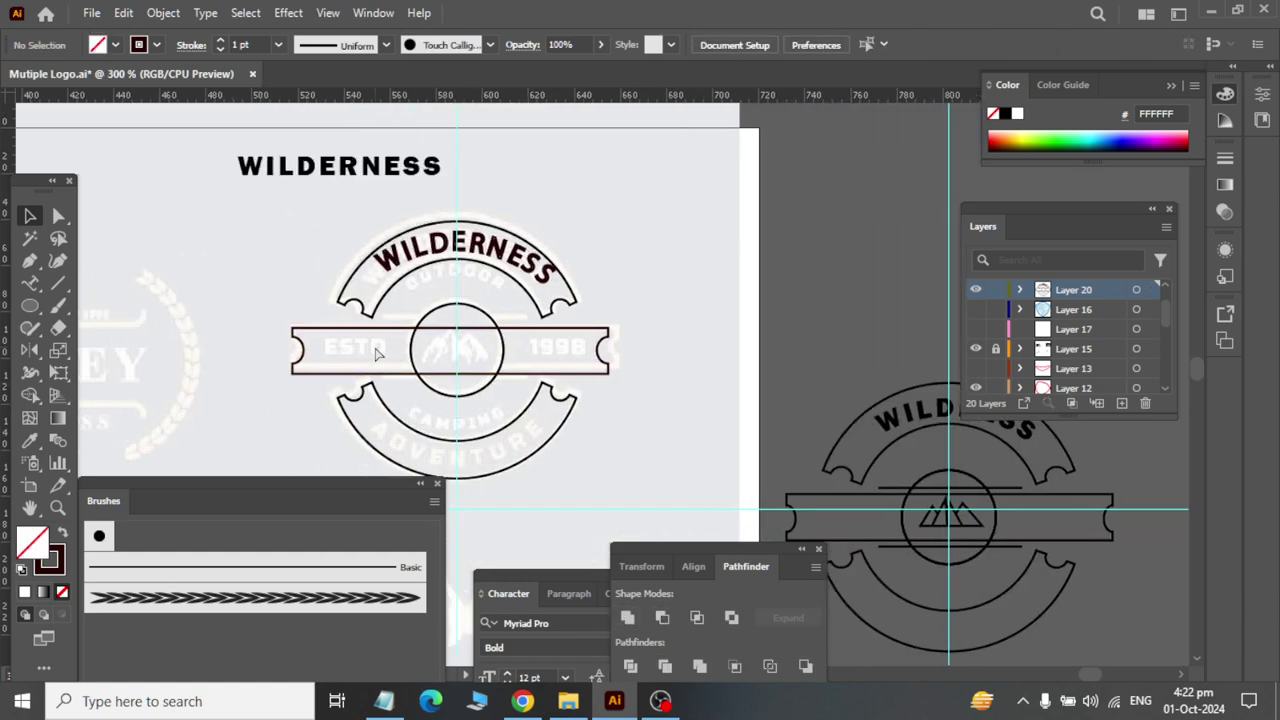
scroll(403, 288, up, 1)
scroll(403, 288, up, 1)
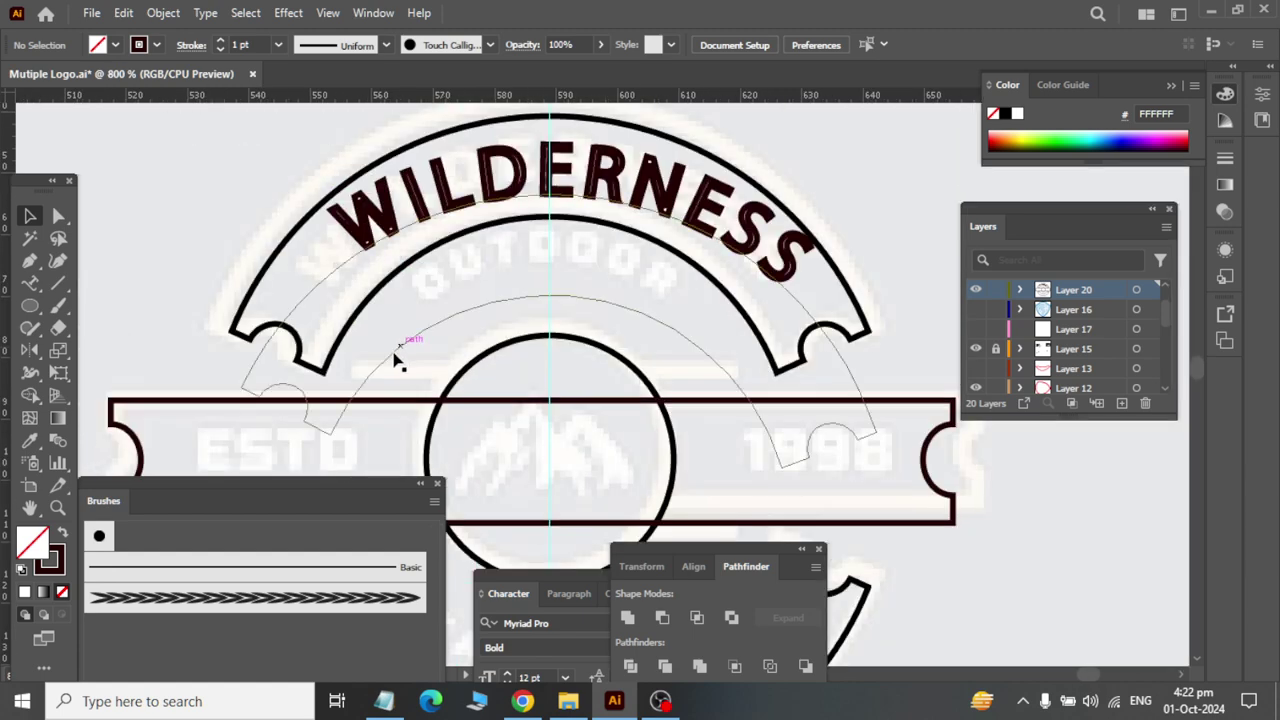
scroll(339, 420, up, 1)
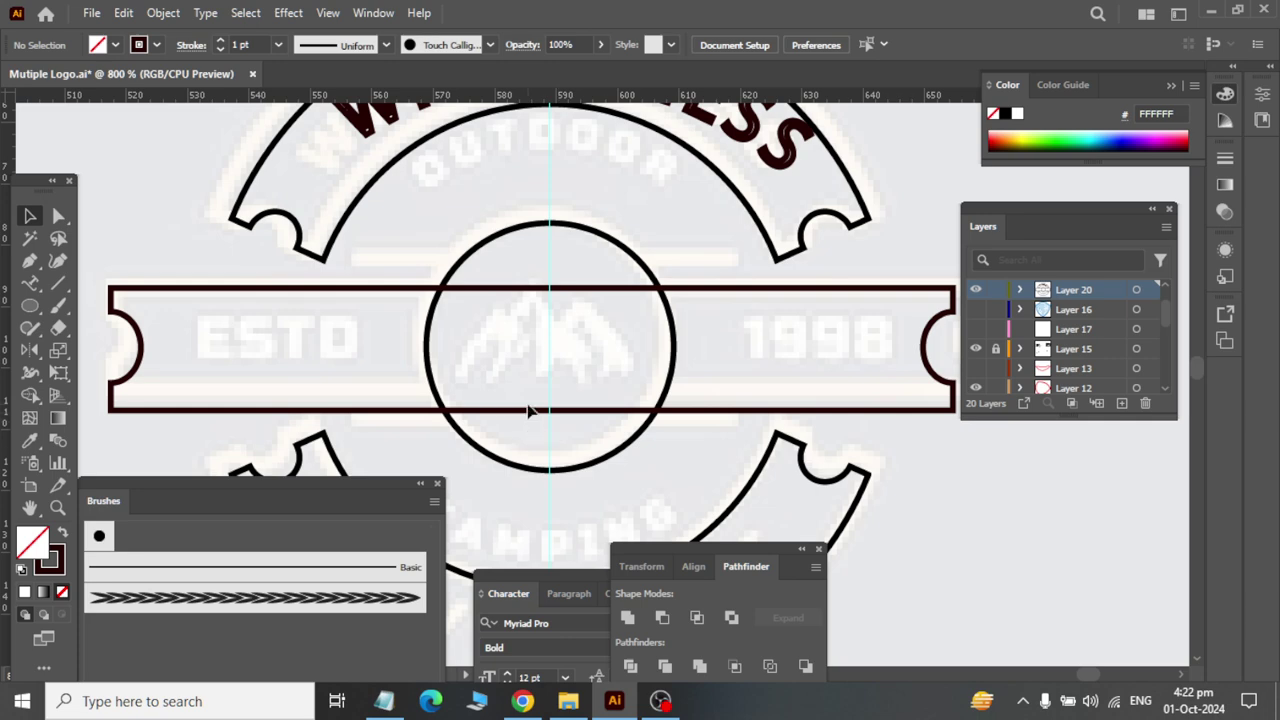
click(36, 265)
Step: Draw the first mountain peak's left and right slopes with the Pen tool
click(108, 262)
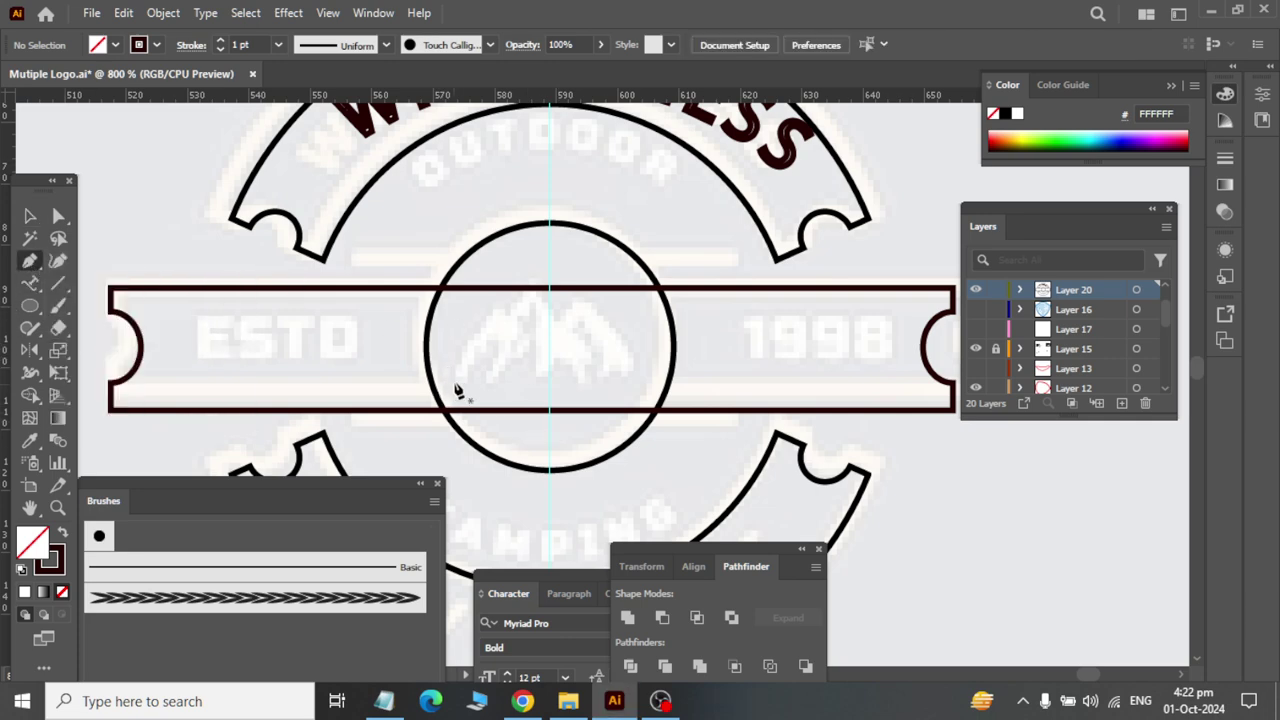
drag(485, 309, 520, 311)
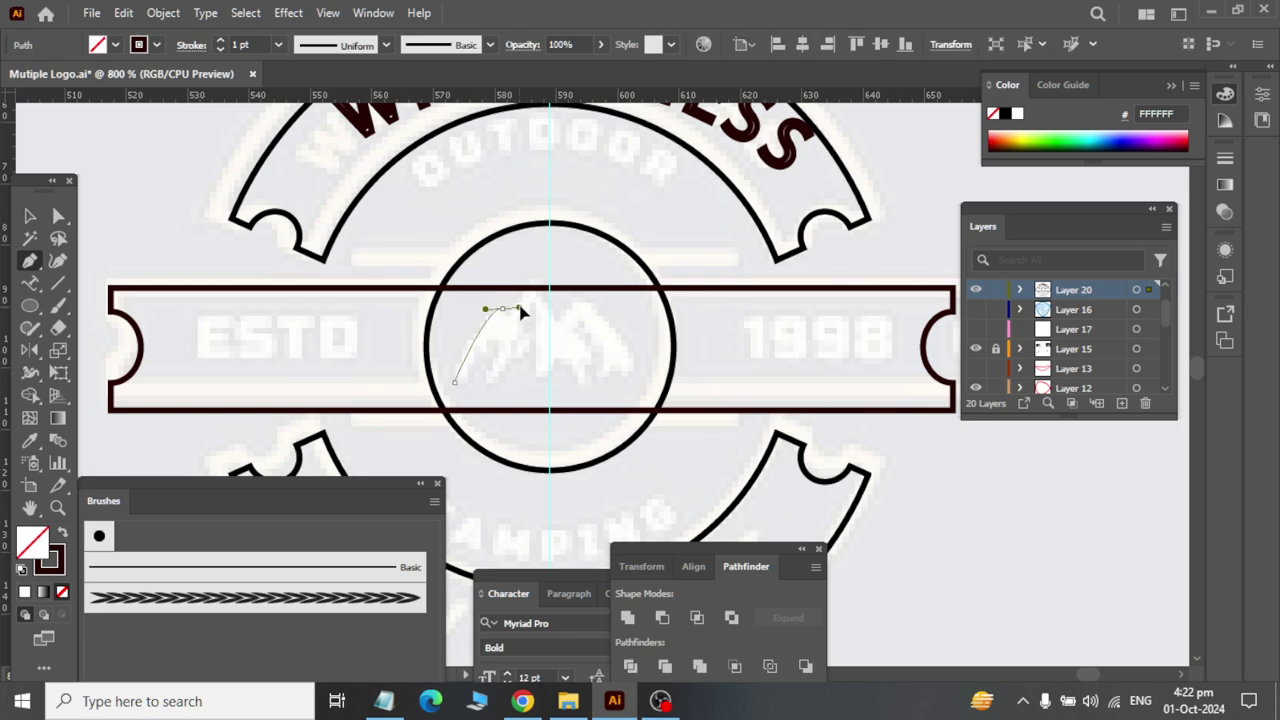
drag(520, 311, 540, 375)
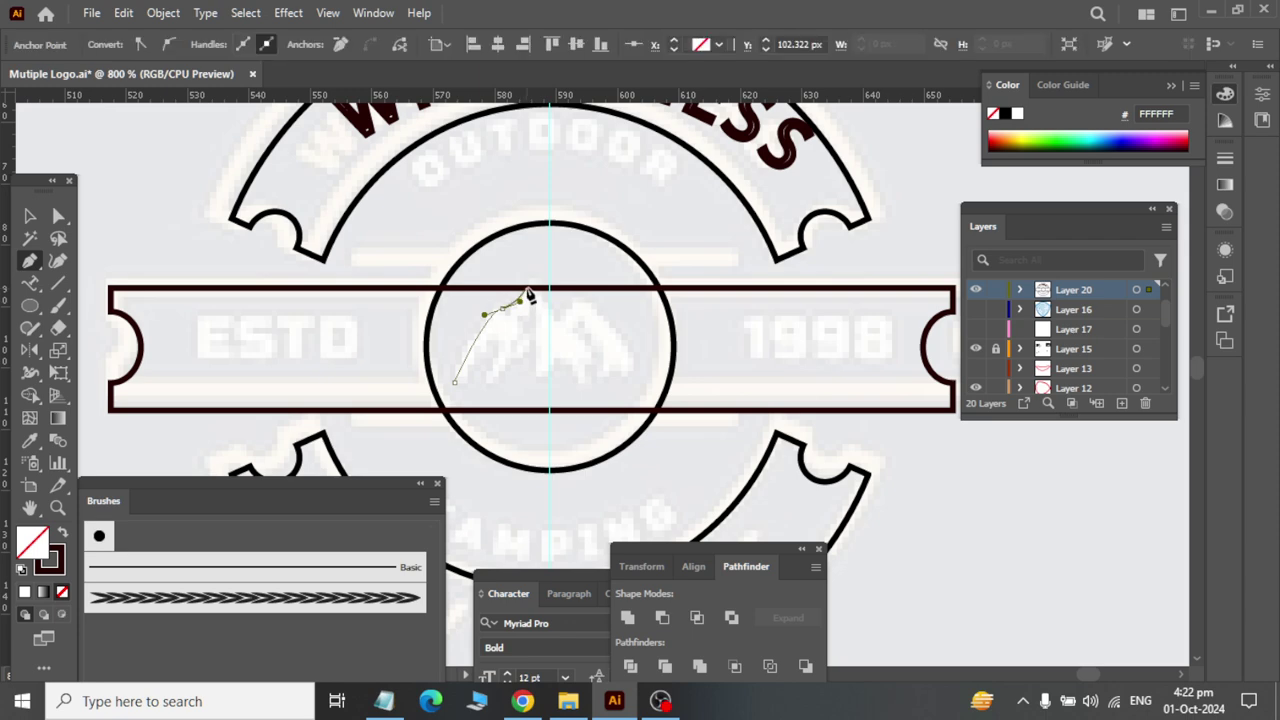
key(ctrl+z)
key(ctrl+z)
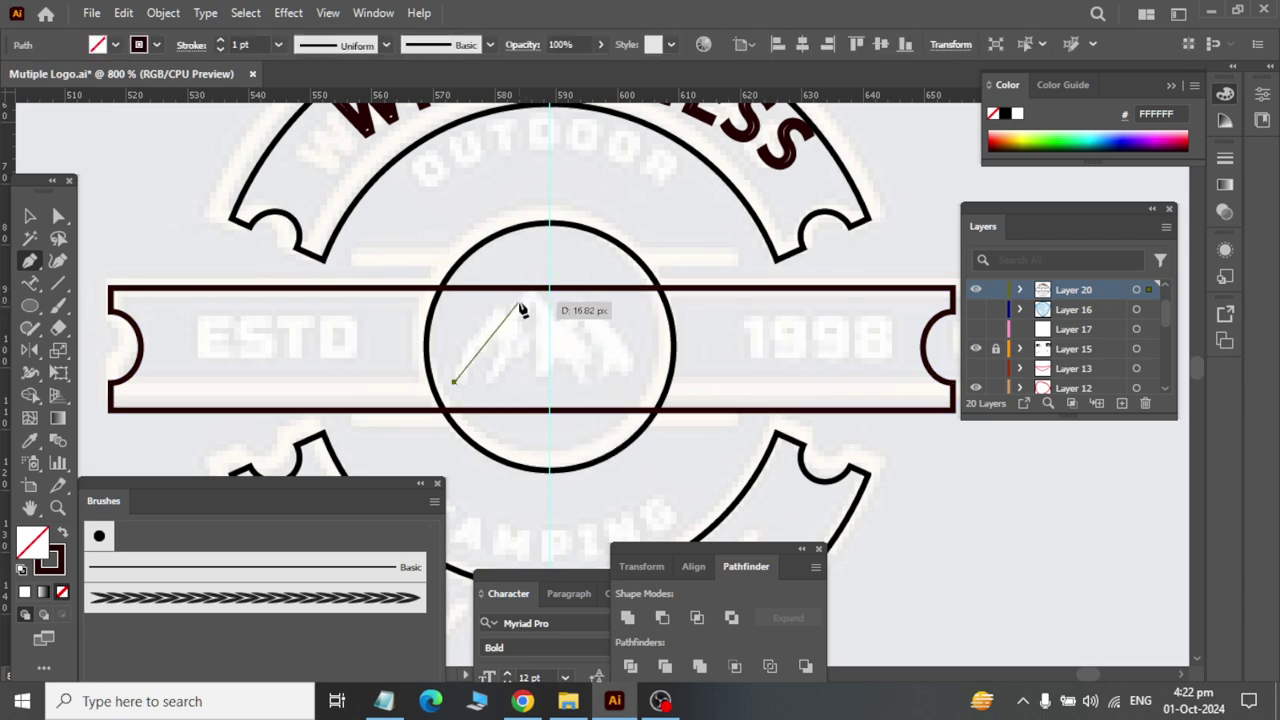
drag(519, 301, 557, 286)
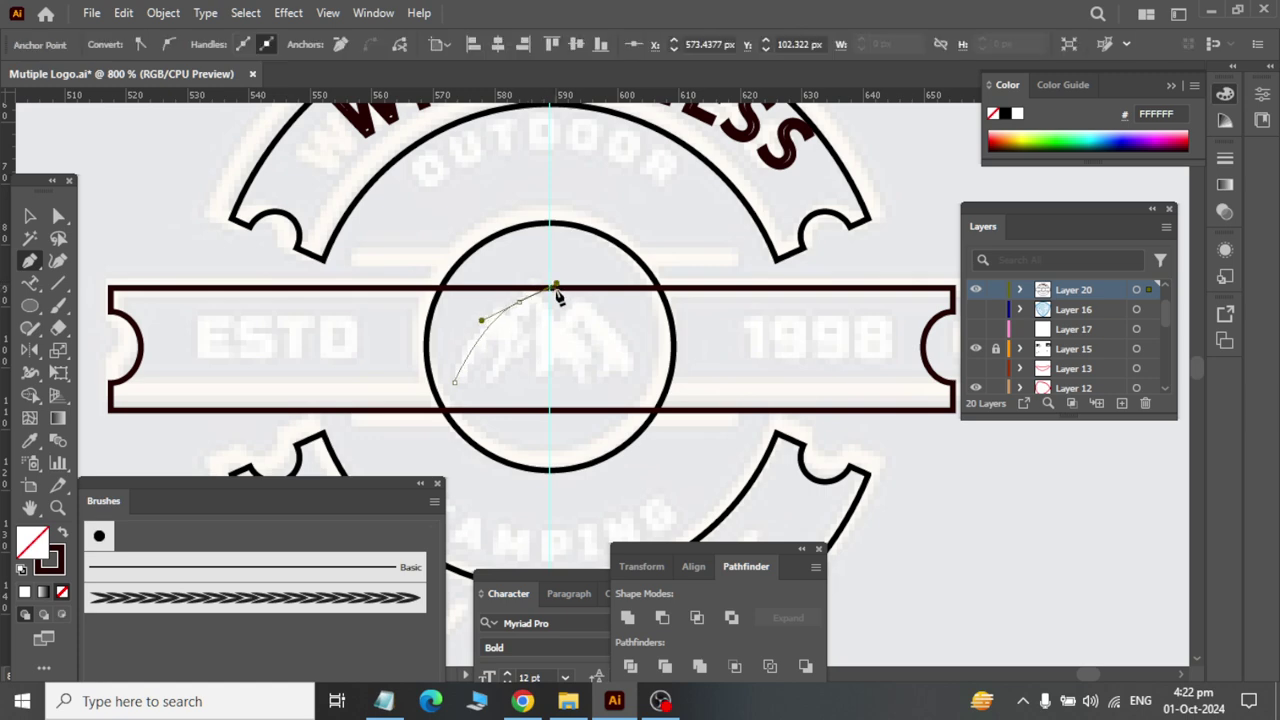
click(519, 302)
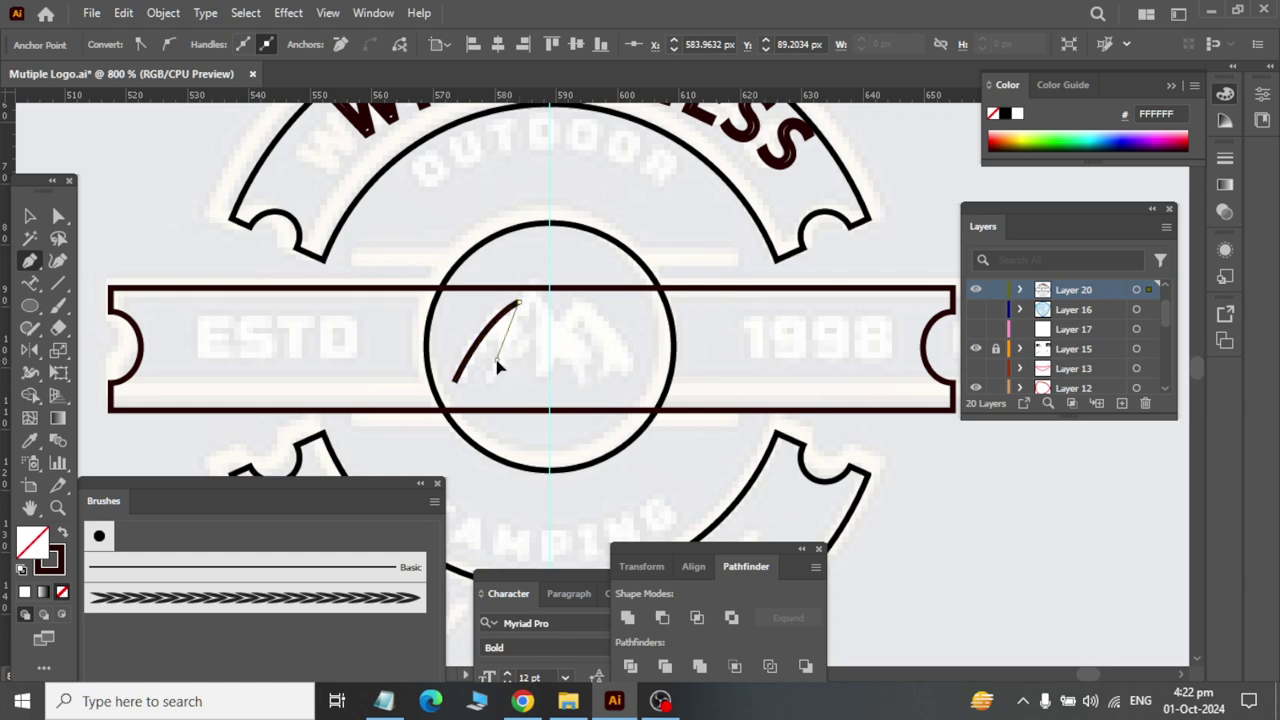
click(495, 366)
key(ctrl+z)
click(488, 382)
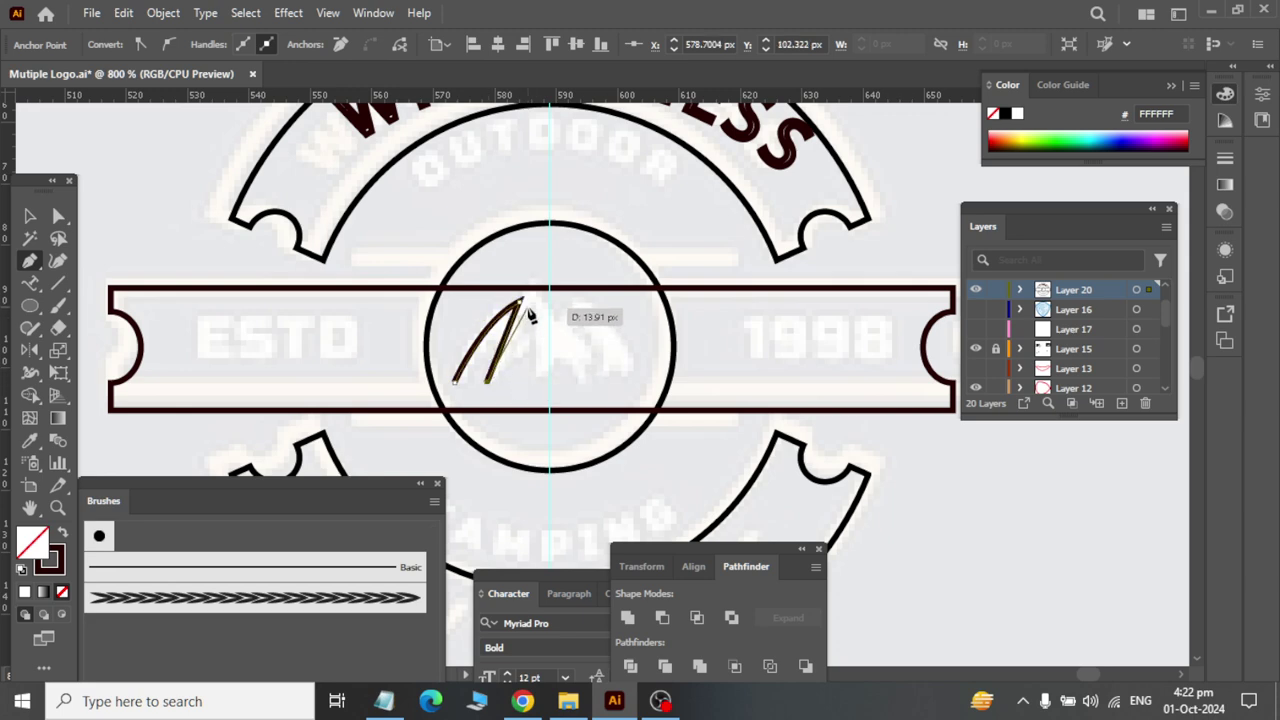
Step: Add the second mountain peak and close the outline at its start point
drag(530, 315, 528, 312)
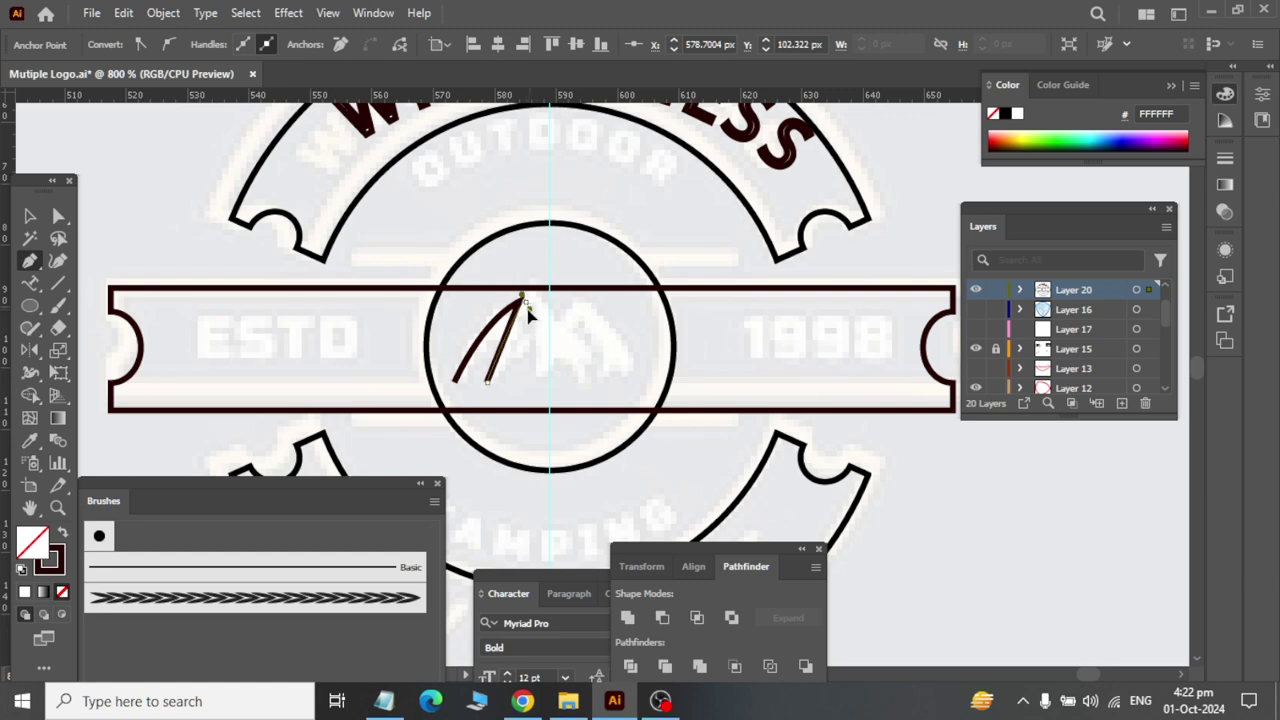
drag(529, 316, 531, 314)
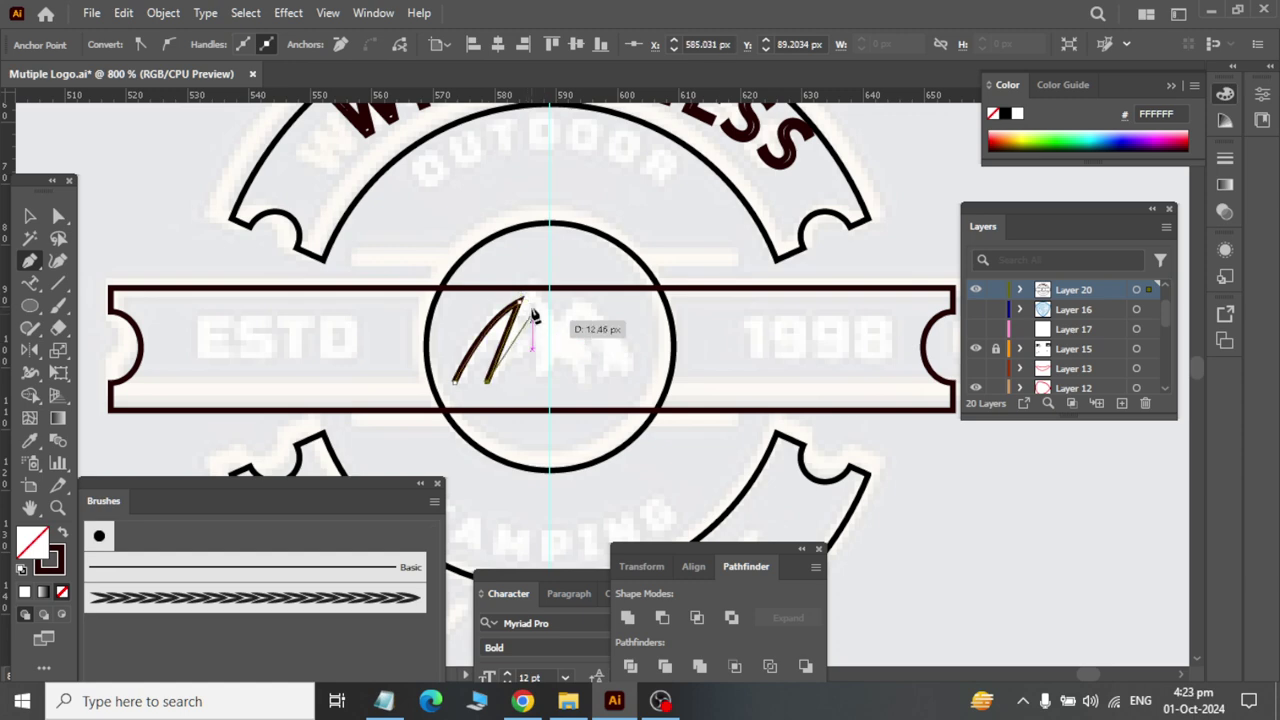
click(531, 308)
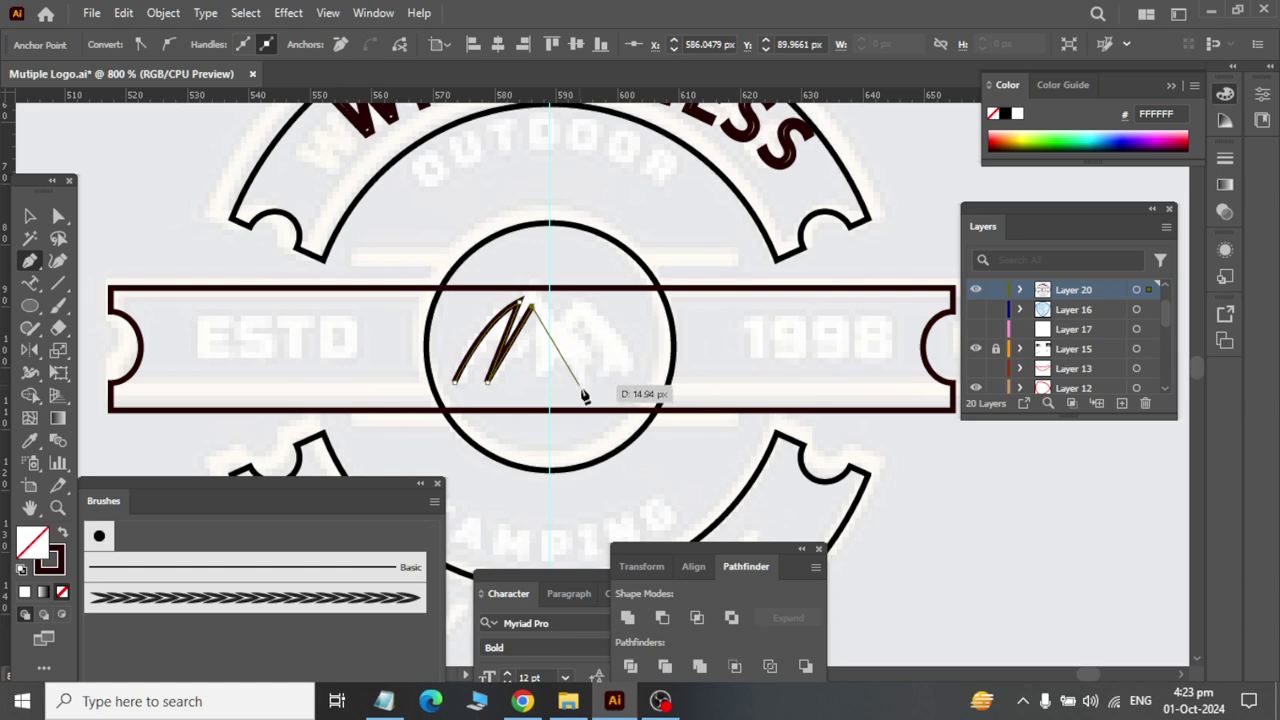
mouse_move(581, 389)
mouse_down()
mouse_move(559, 339)
mouse_move(569, 349)
mouse_move(588, 306)
mouse_move(645, 374)
mouse_up()
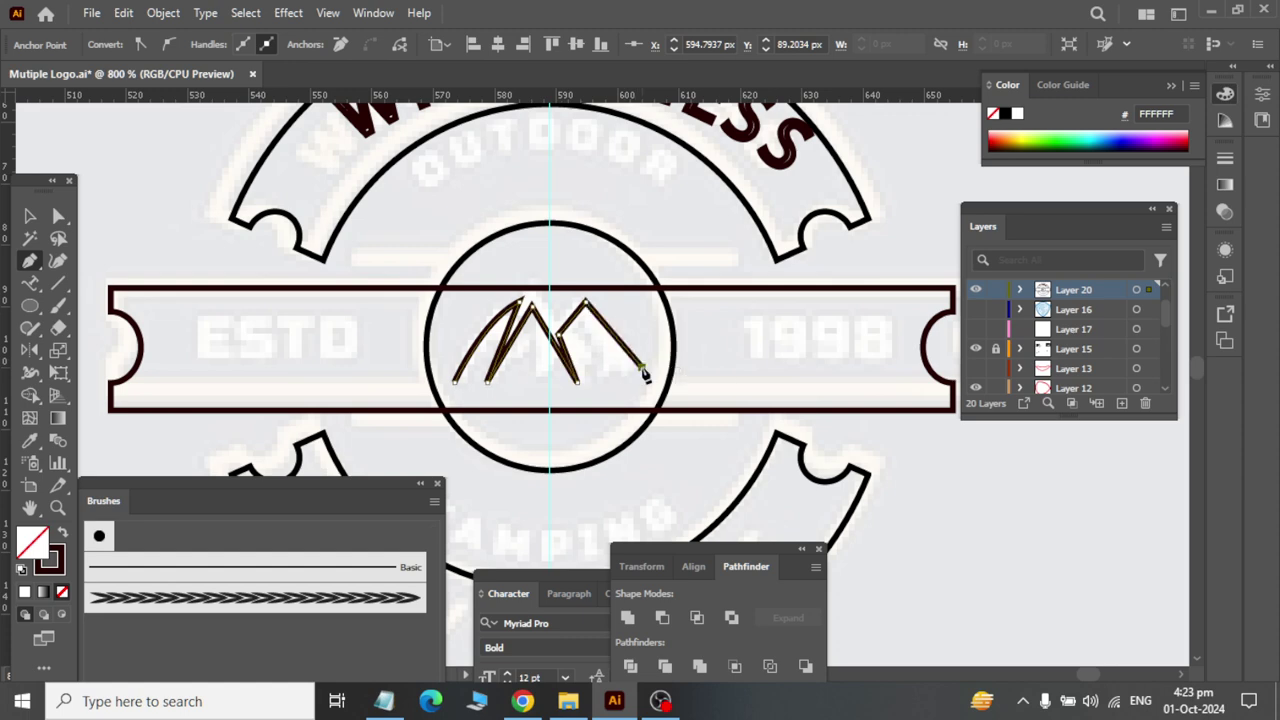
click(457, 383)
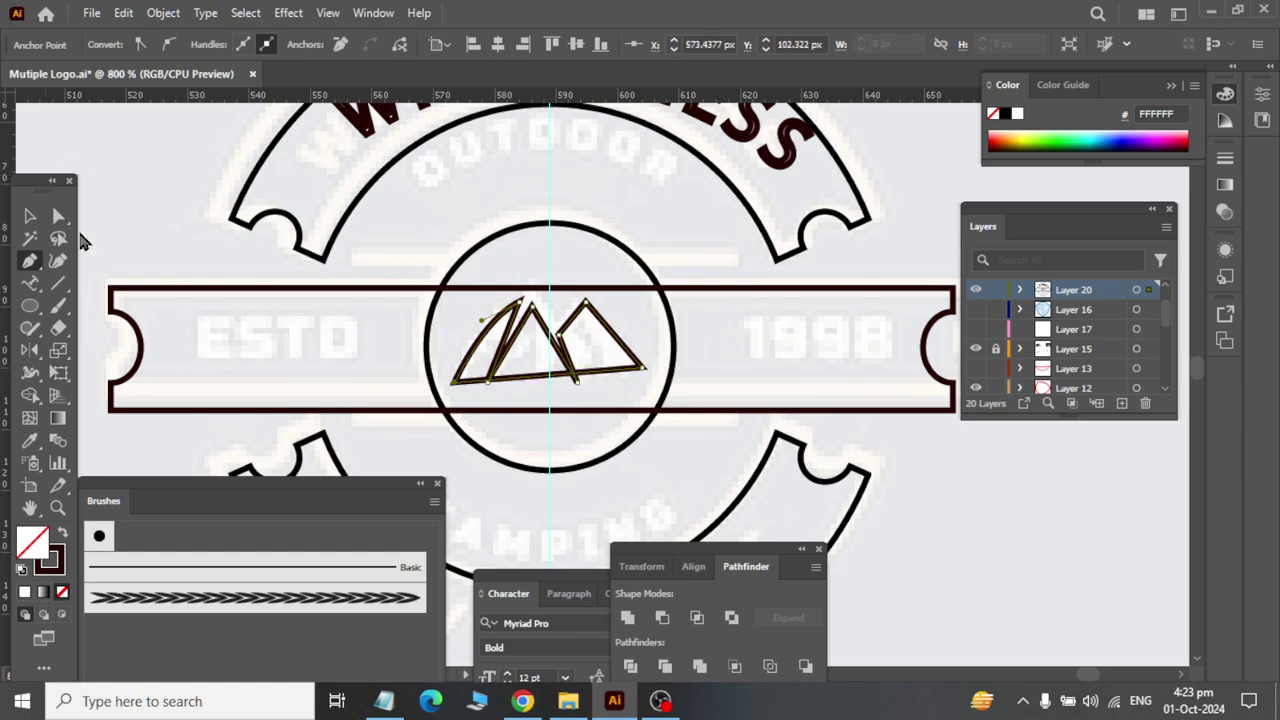
Step: Nudge the right triangle's bottom anchor into place with Direct Selection, then deselect
click(58, 216)
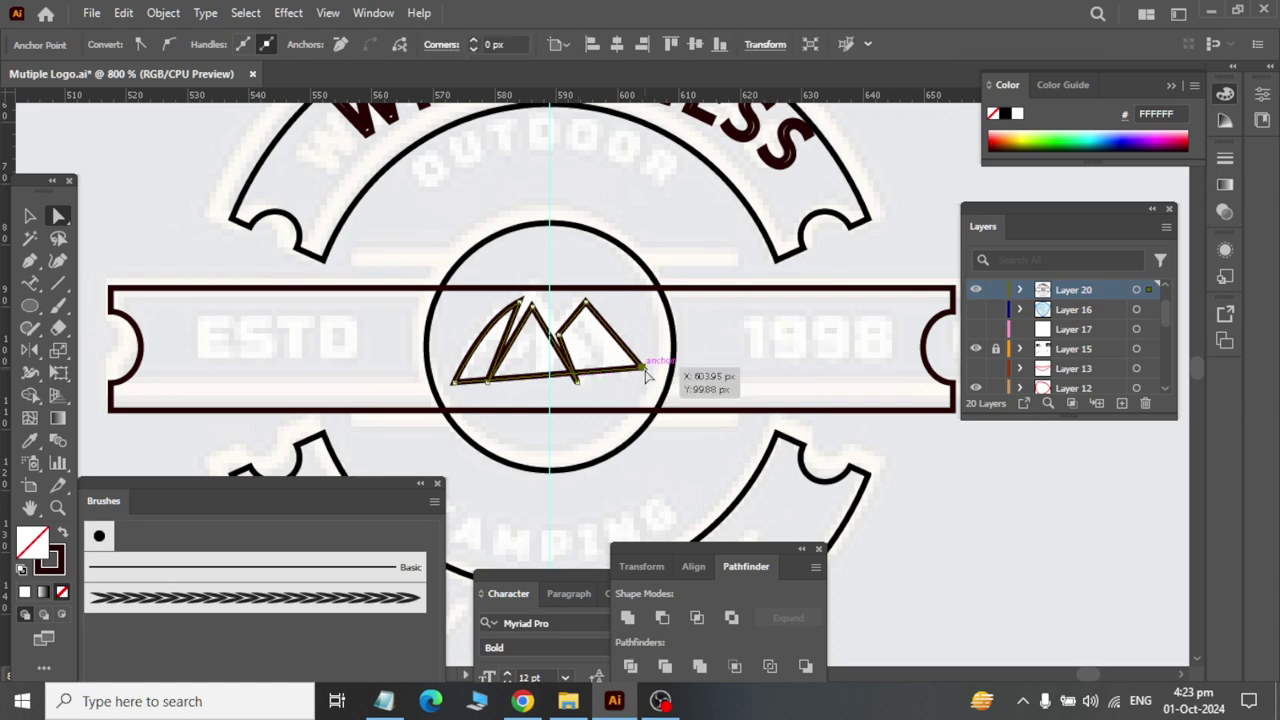
mouse_move(645, 370)
mouse_down()
mouse_move(648, 393)
mouse_move(645, 379)
mouse_up()
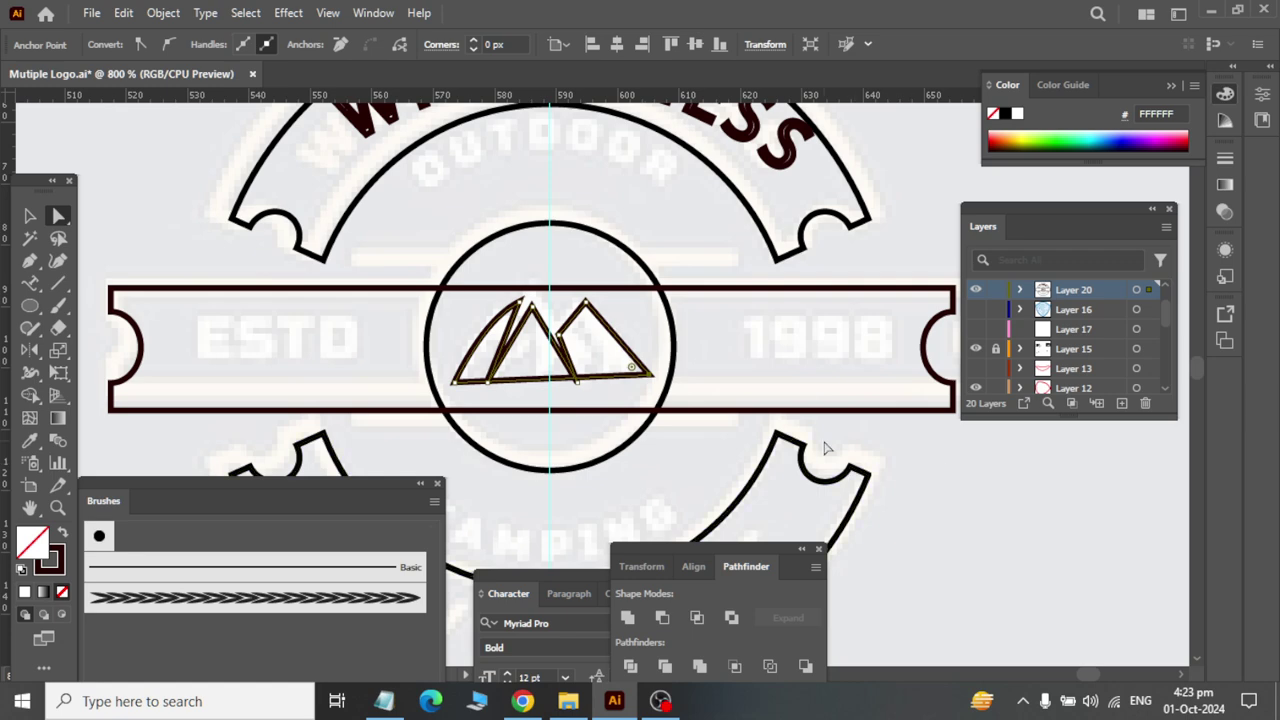
key(Down)
key(Down)
key(Up)
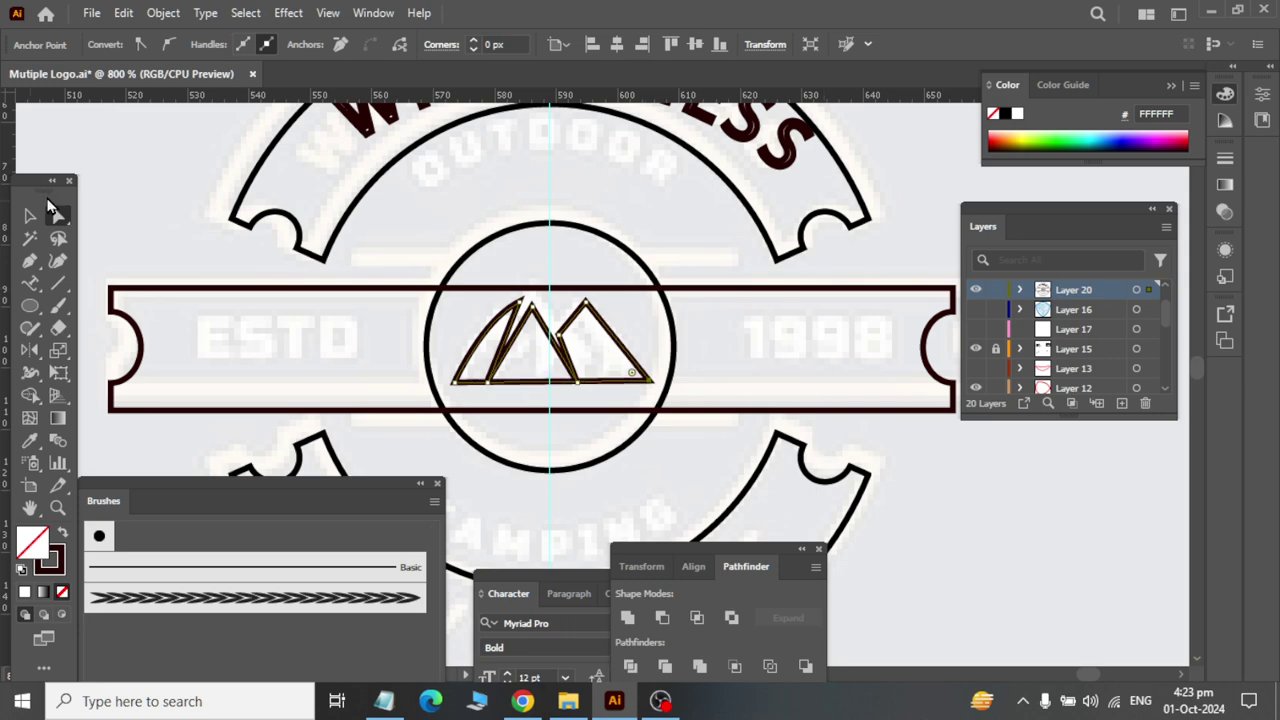
click(31, 216)
click(766, 292)
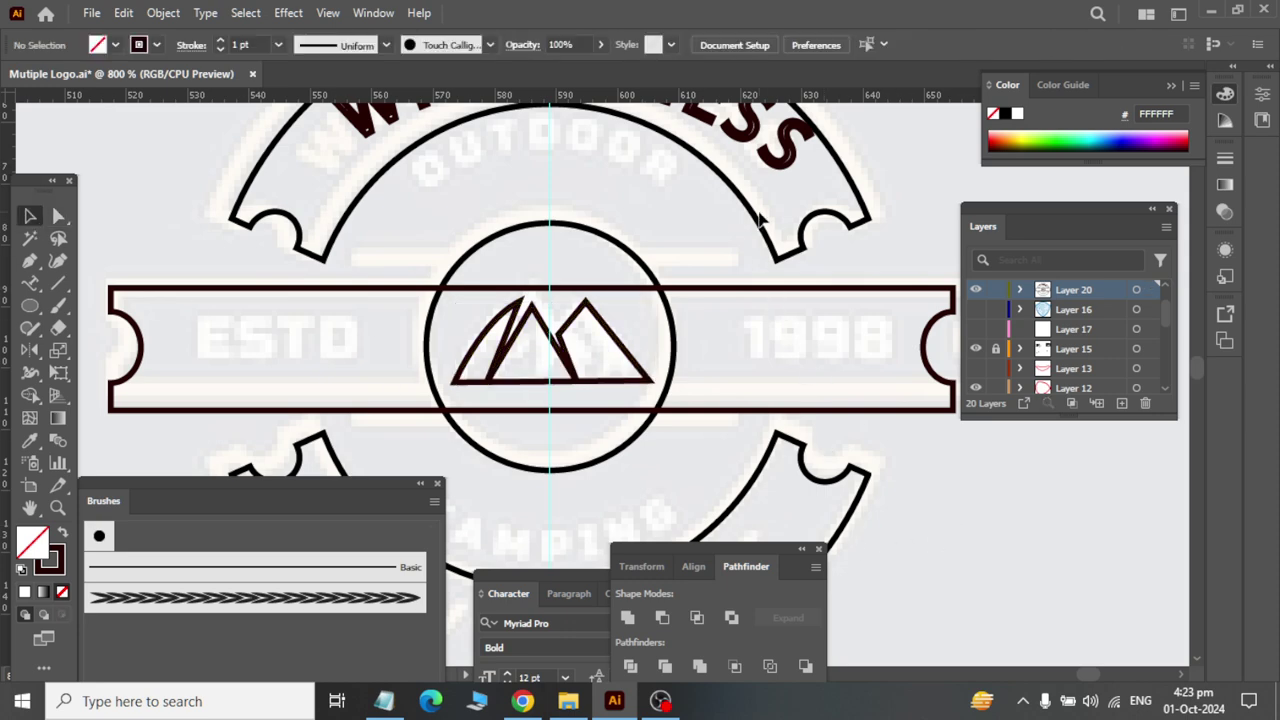
Step: Zoom out to 400% to view the whole traced logo, then switch to Chrome
scroll(760, 218, down, 1)
scroll(731, 214, down, 1)
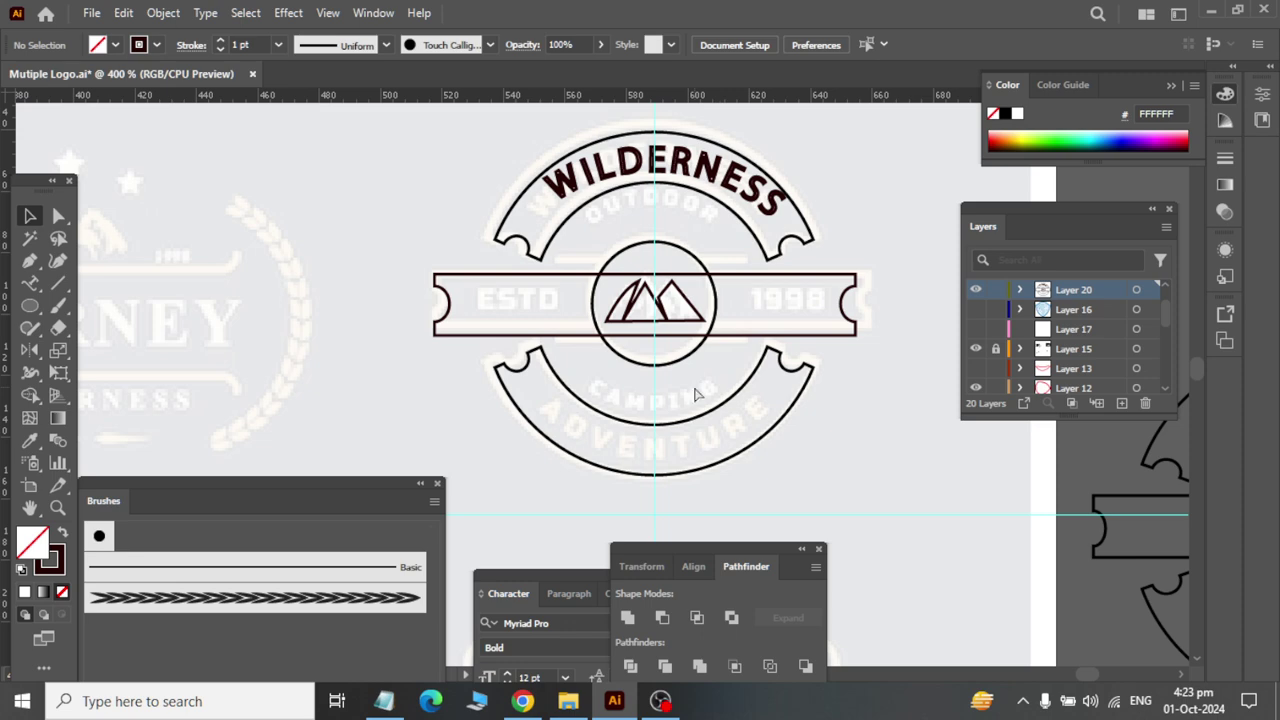
click(91, 12)
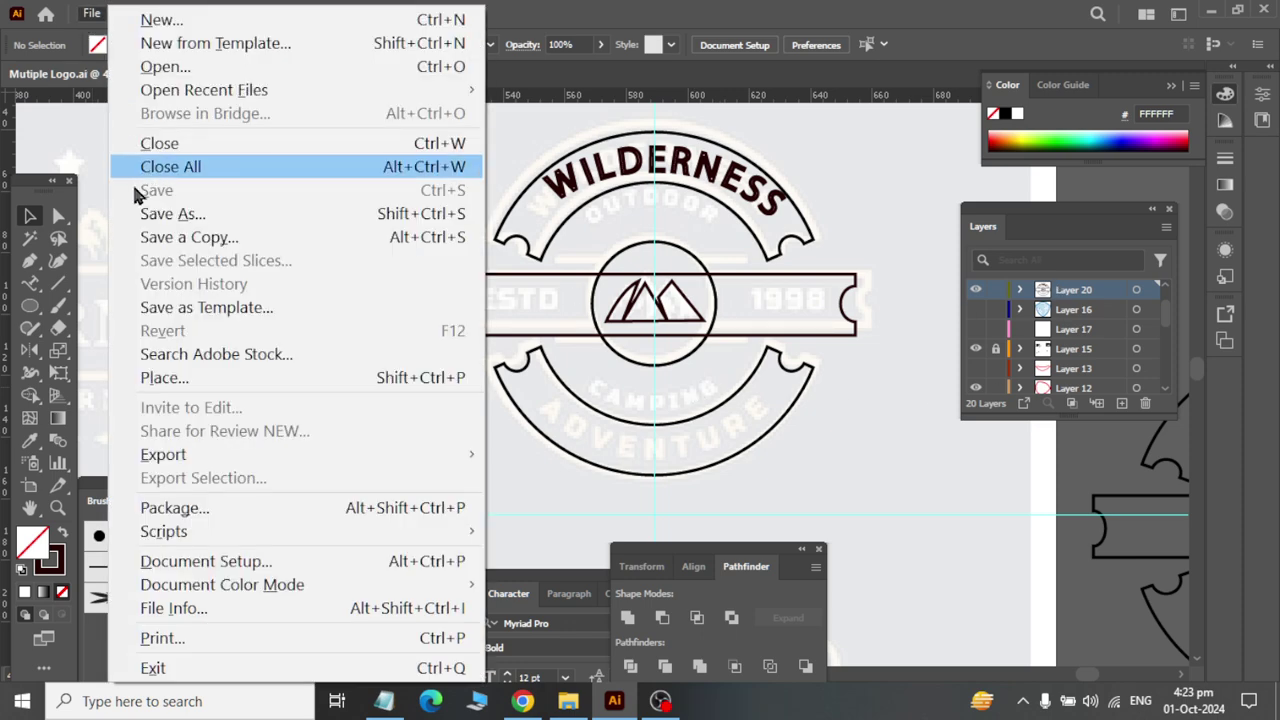
click(882, 414)
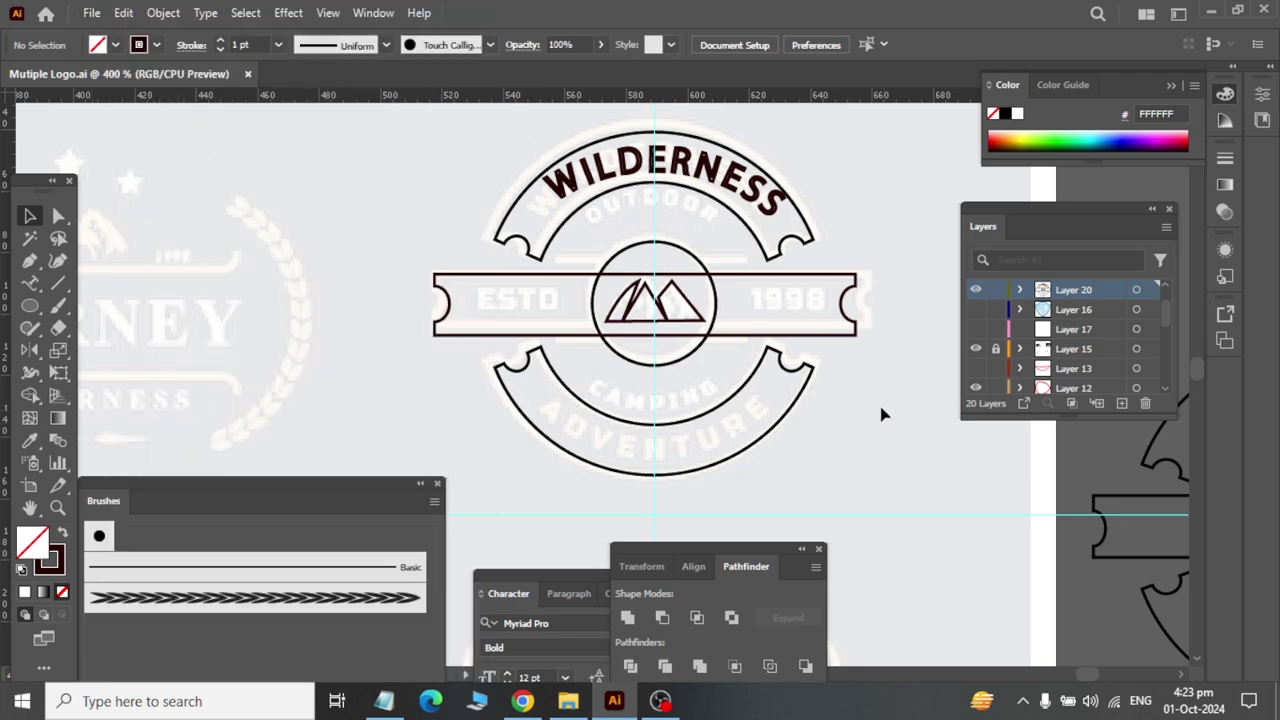
click(522, 701)
Step: Search chats for 'firew', open the Firewall Adobe Illustrator group, then return to Illustrator
click(200, 20)
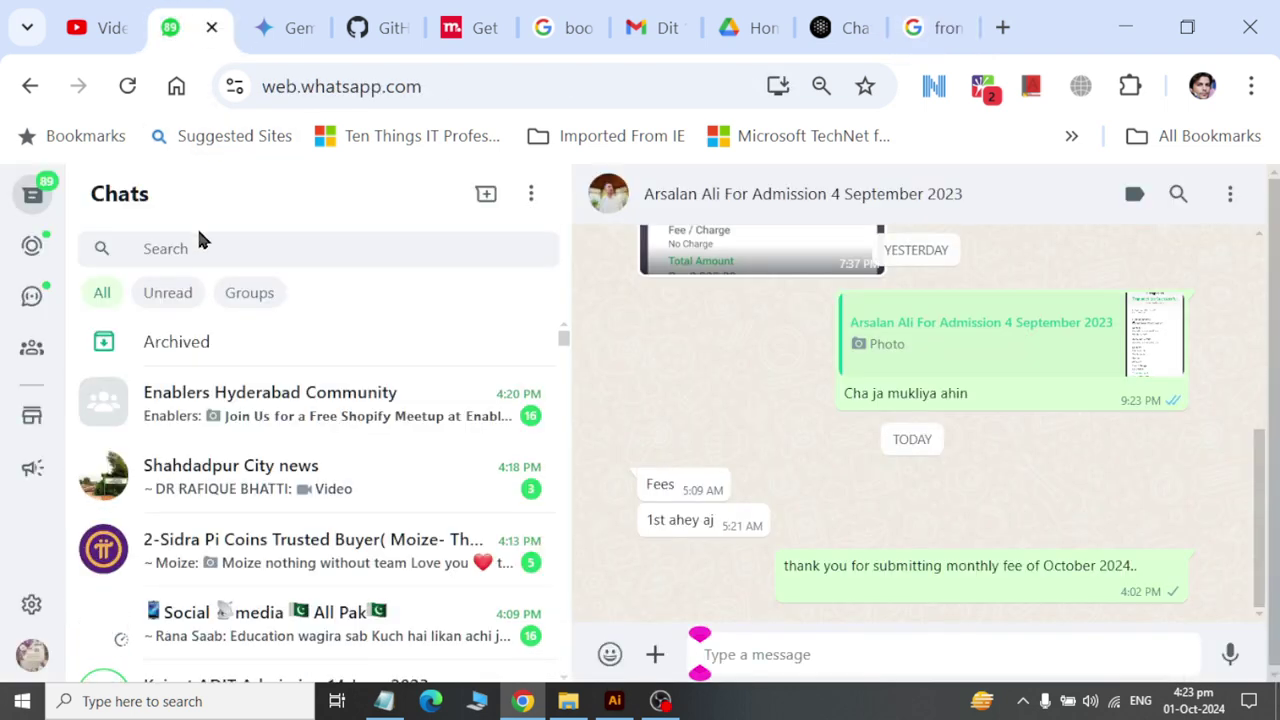
click(199, 246)
text(fi)
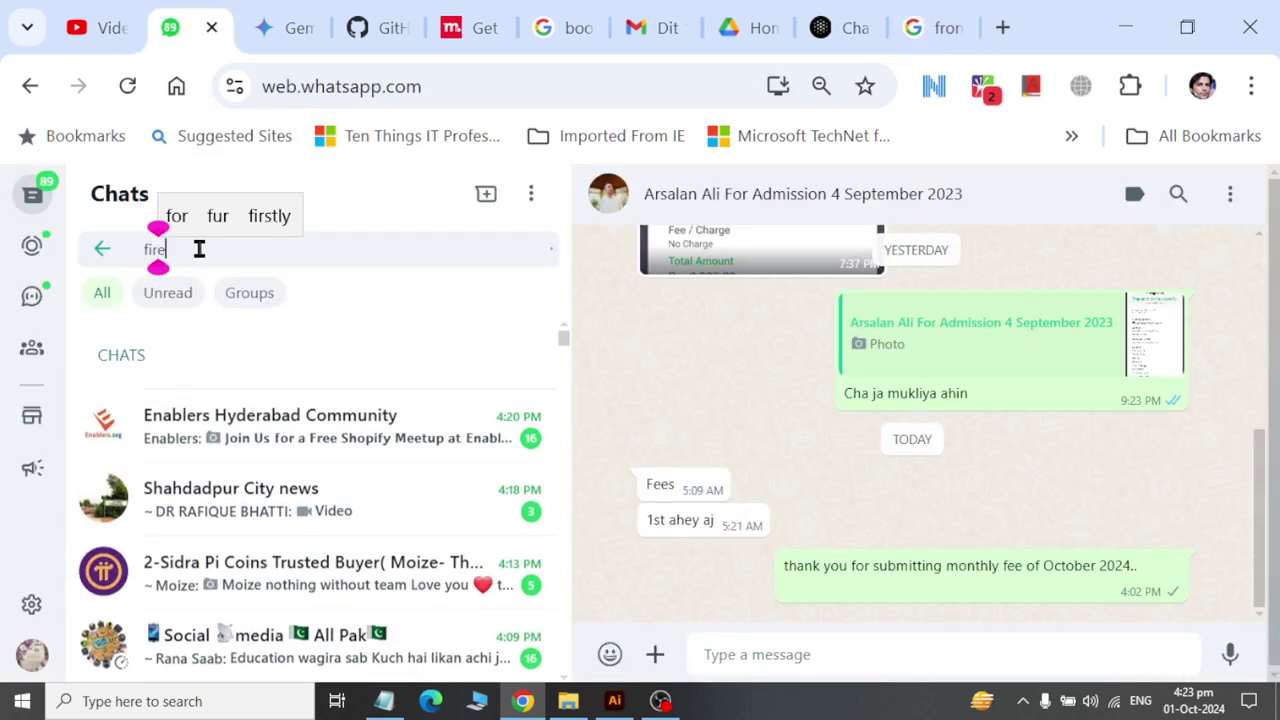
text(rew)
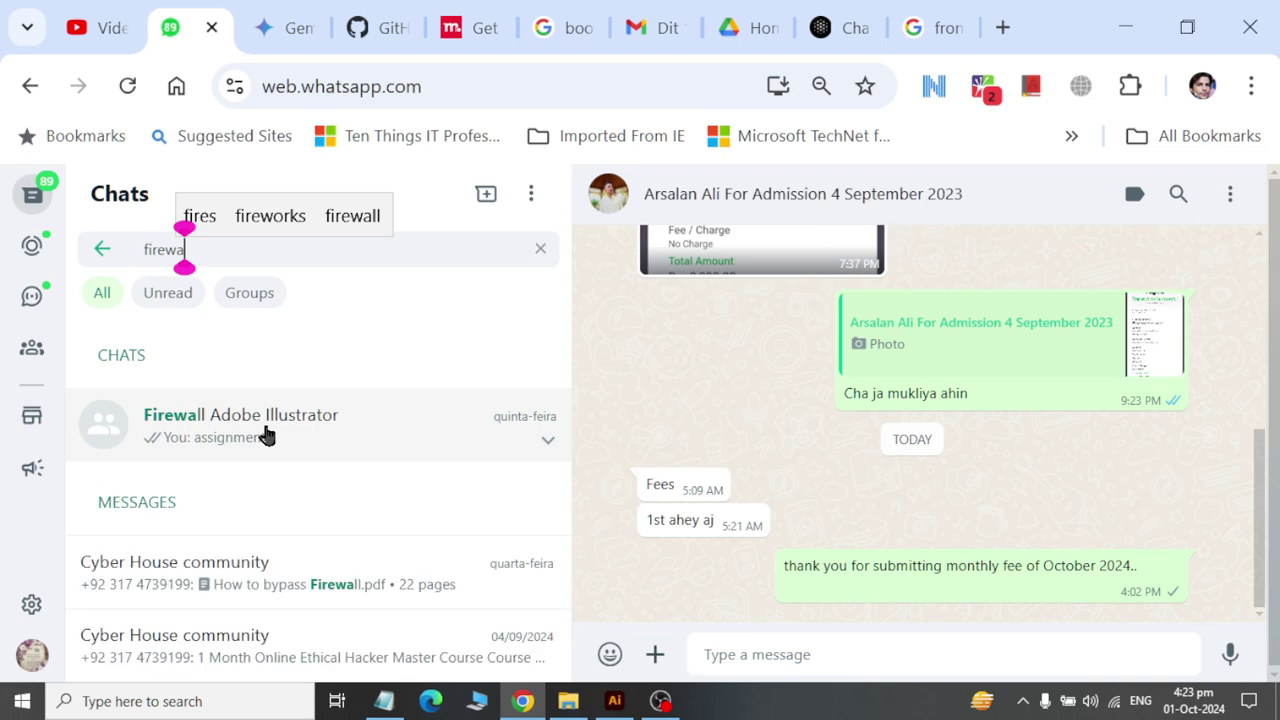
click(268, 432)
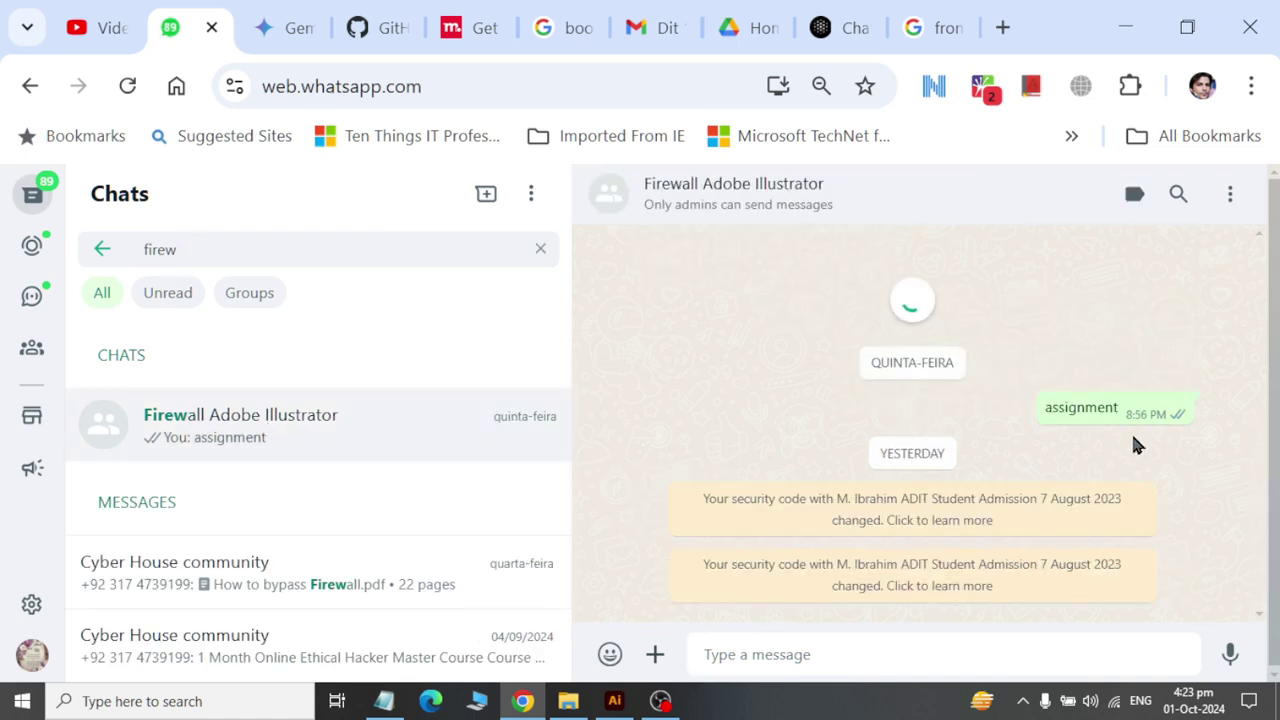
scroll(1131, 440, up, 2)
scroll(1133, 440, down, 1)
key(alt+Tab)
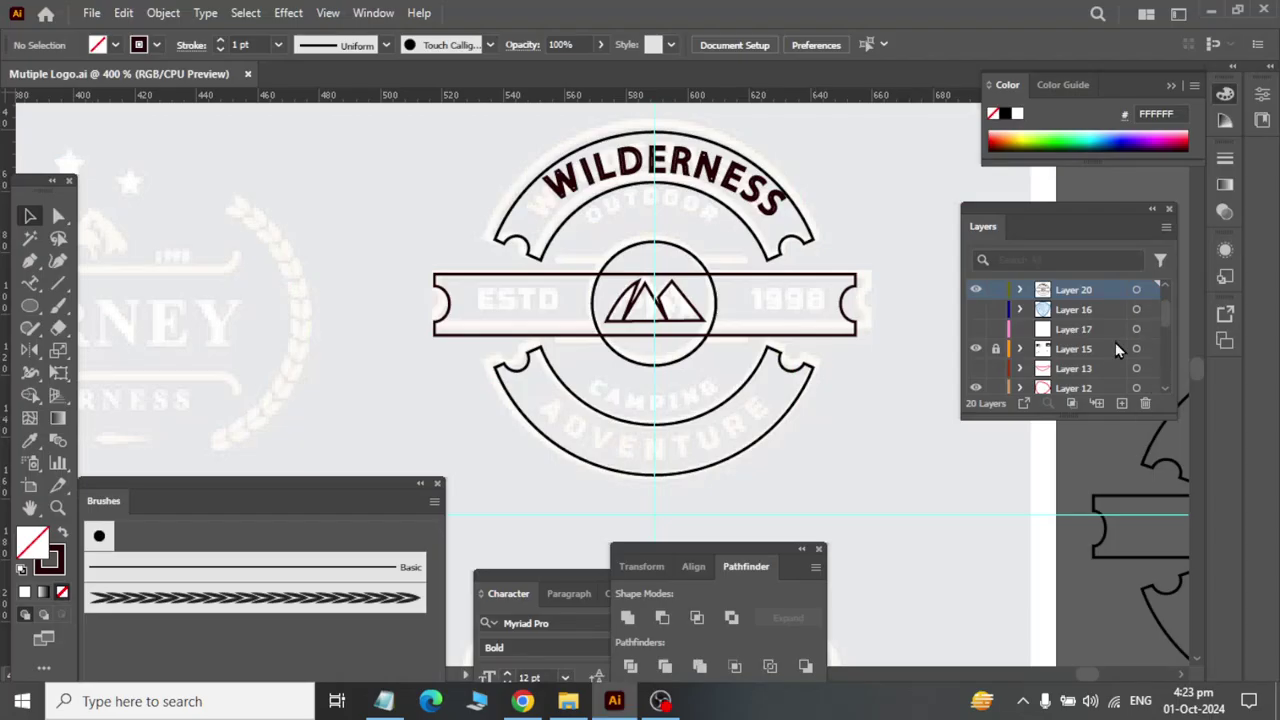
Step: Change Layer 15's Dim Images setting to 1 in its layer options
double_click(1111, 349)
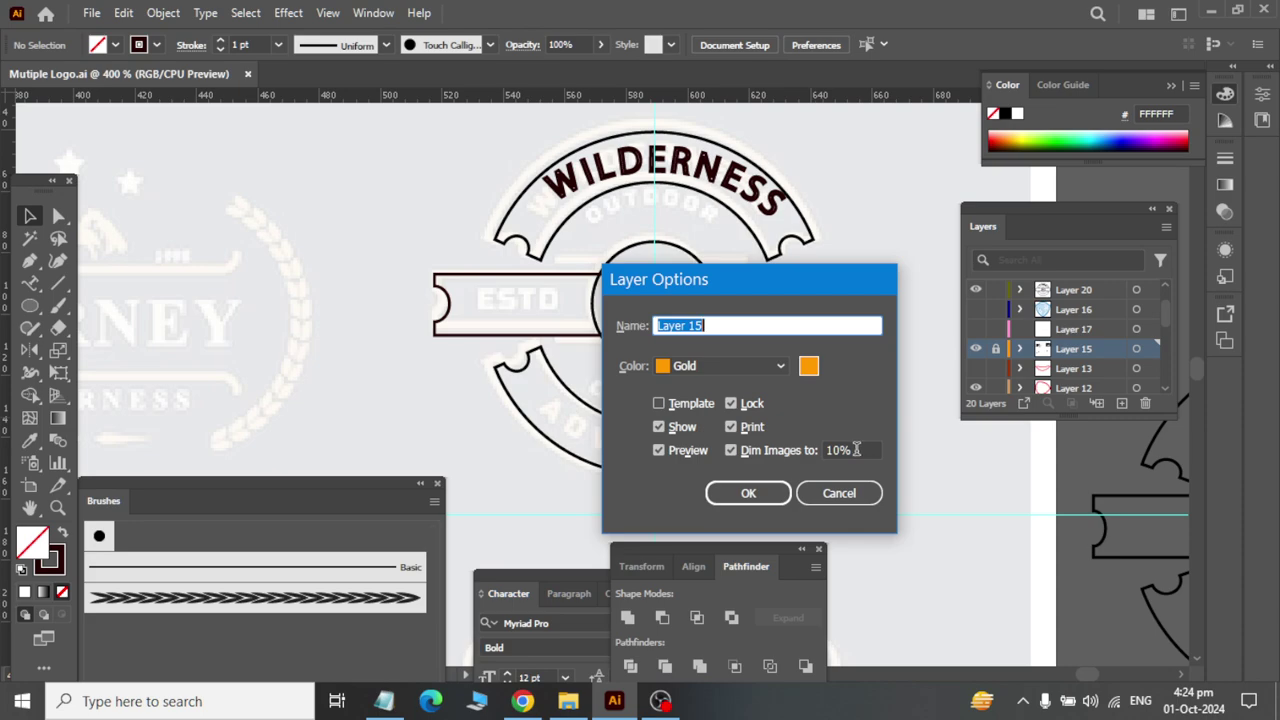
double_click(856, 450)
text(1)
key(Return)
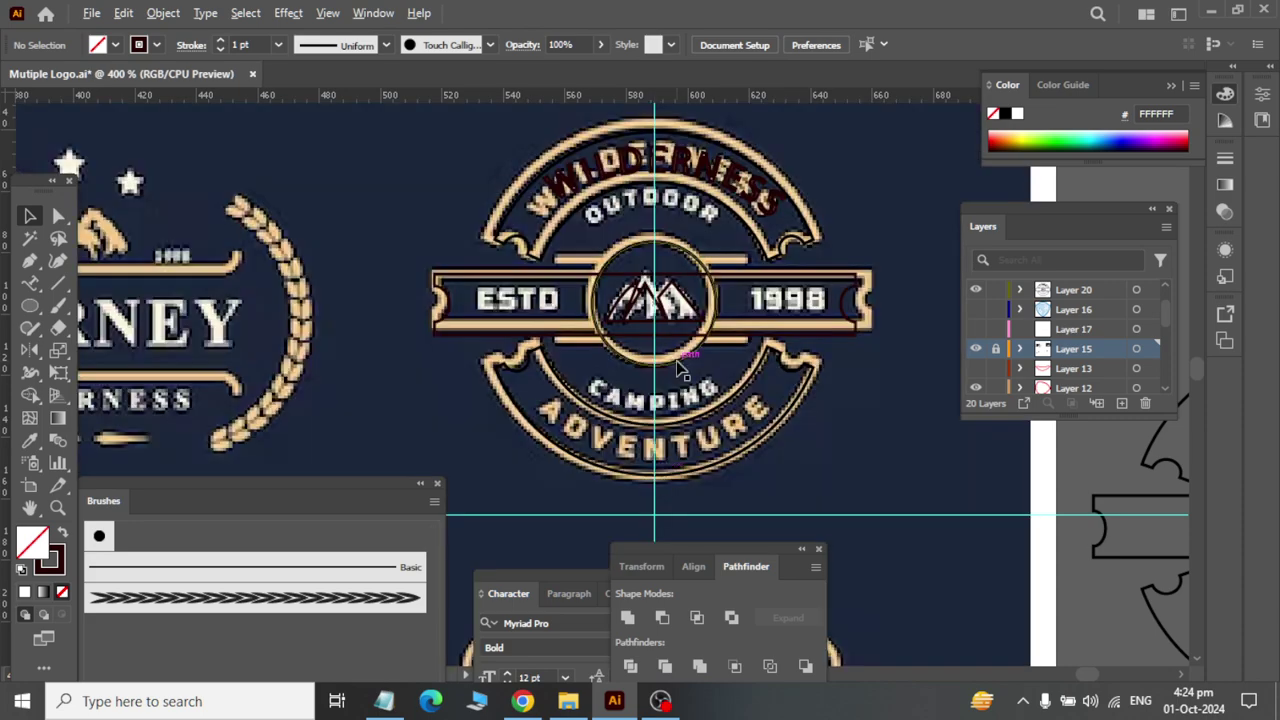
Step: Fit the artboard in view and close the Brushes, Pathfinder and Character panels
key(ctrl+1)
scroll(743, 368, down, 3)
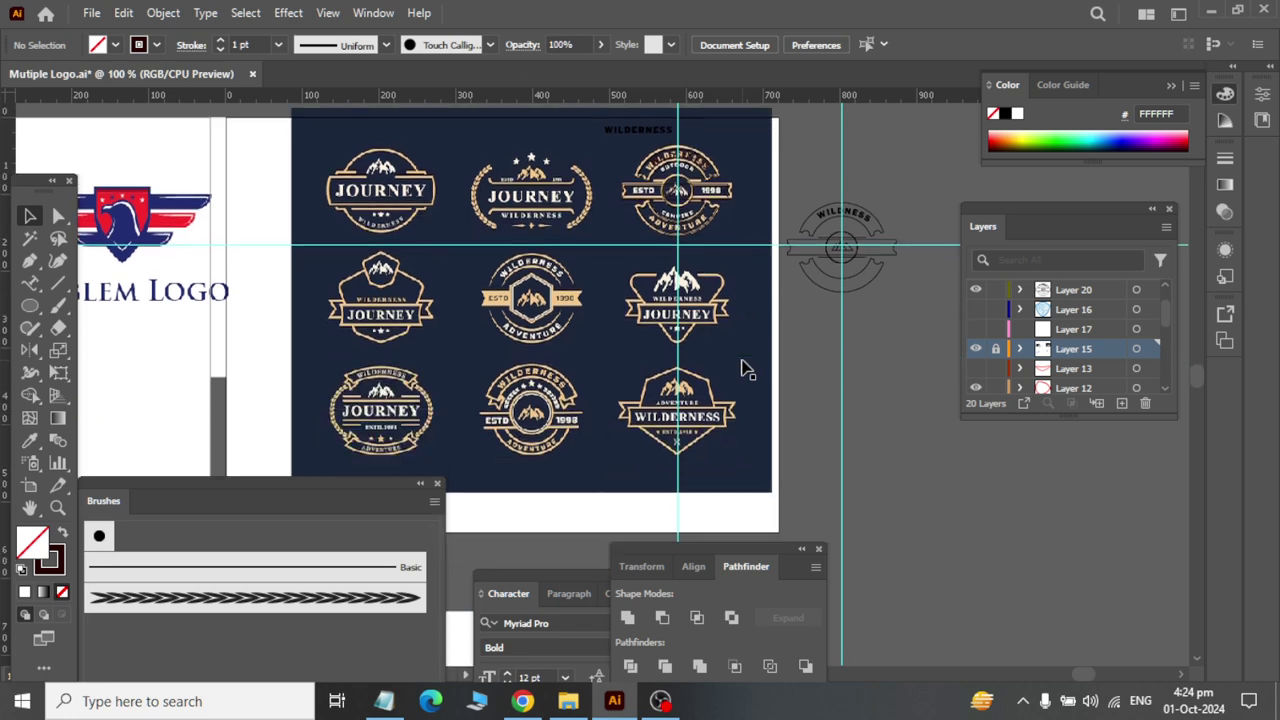
click(437, 483)
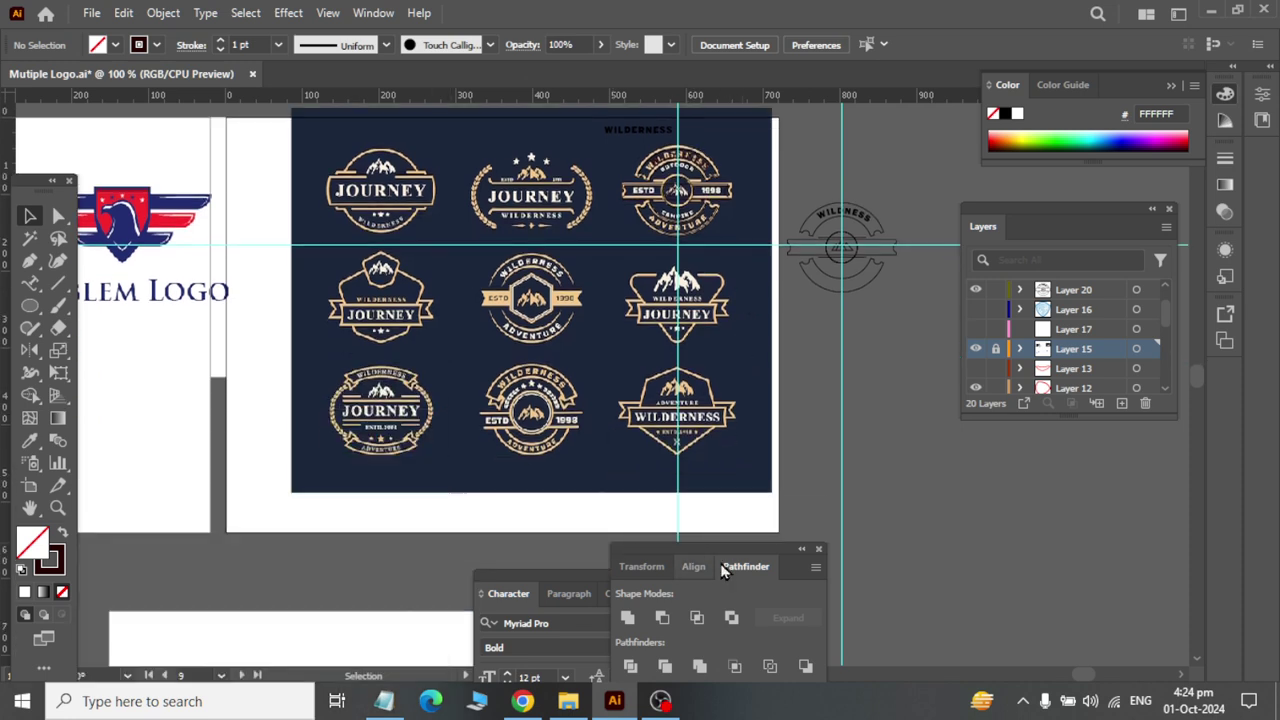
click(818, 551)
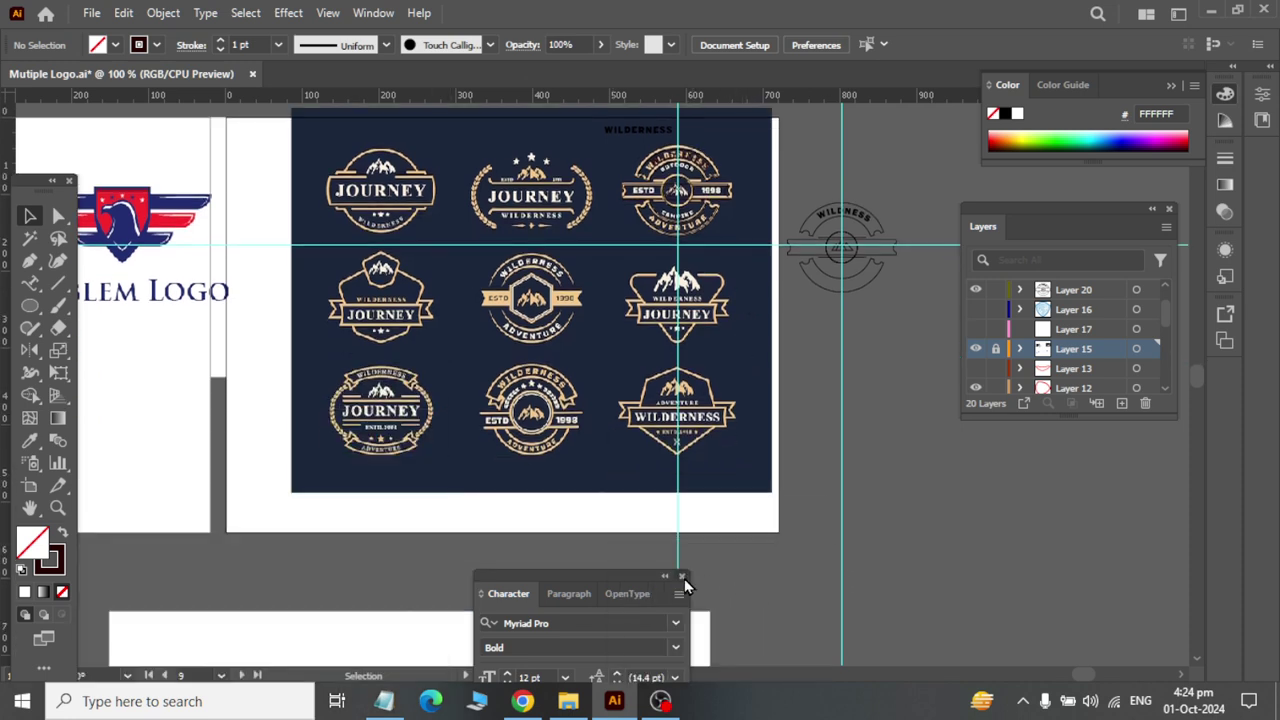
click(683, 578)
Step: Zoom the artboard to 150%, then start a Windows search for 's'
scroll(489, 229, up, 1)
scroll(489, 229, up, 1)
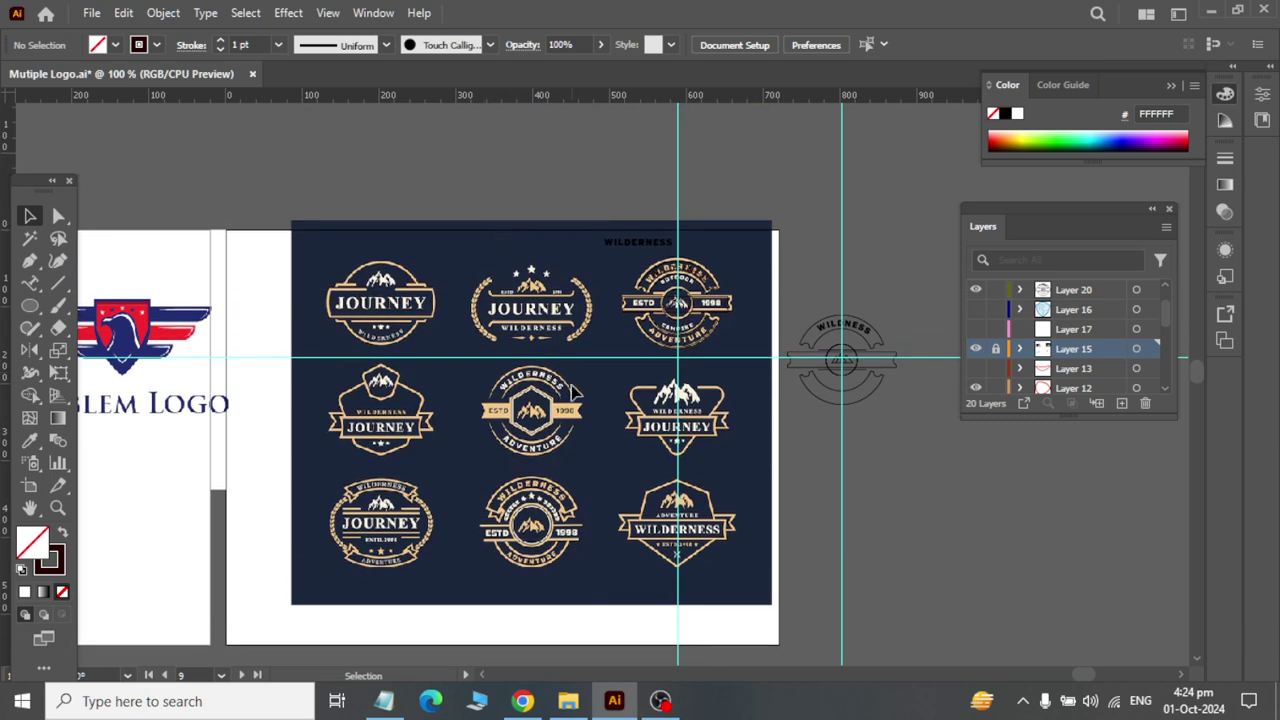
scroll(583, 480, down, 1)
scroll(583, 480, up, 1)
scroll(583, 480, up, 1)
scroll(589, 484, up, 1)
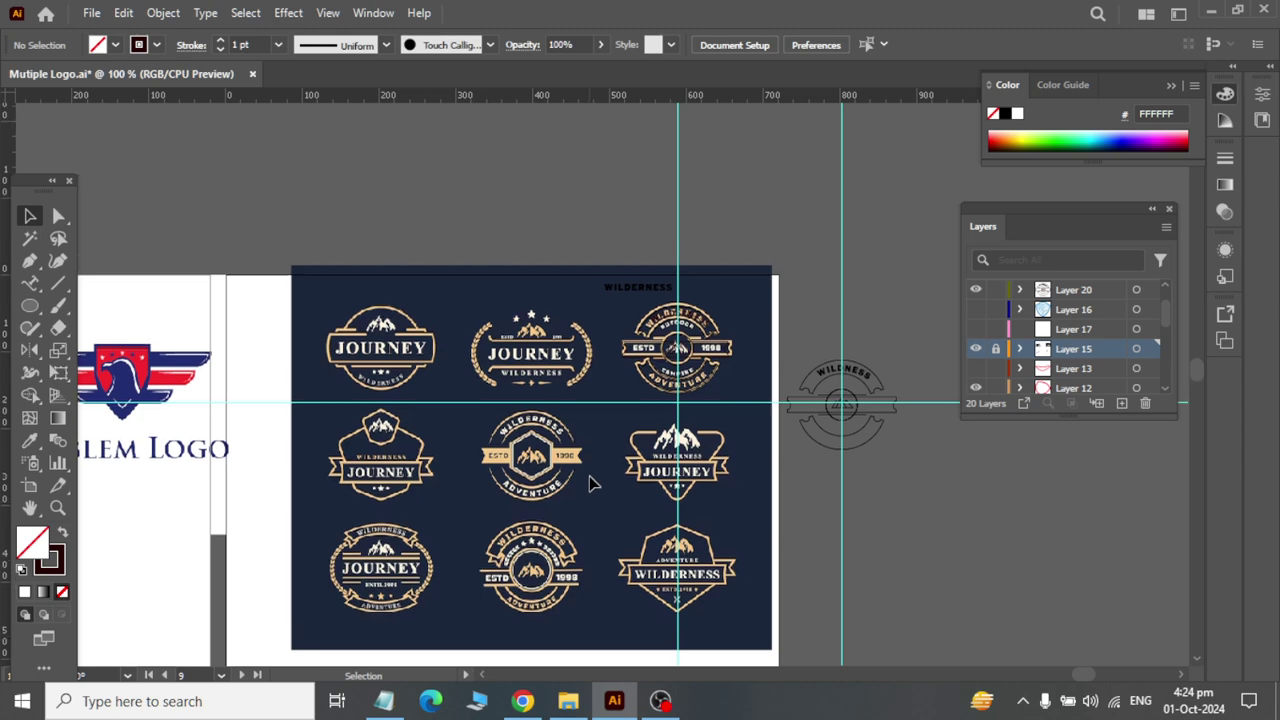
scroll(589, 476, up, 1)
scroll(589, 476, up, 1)
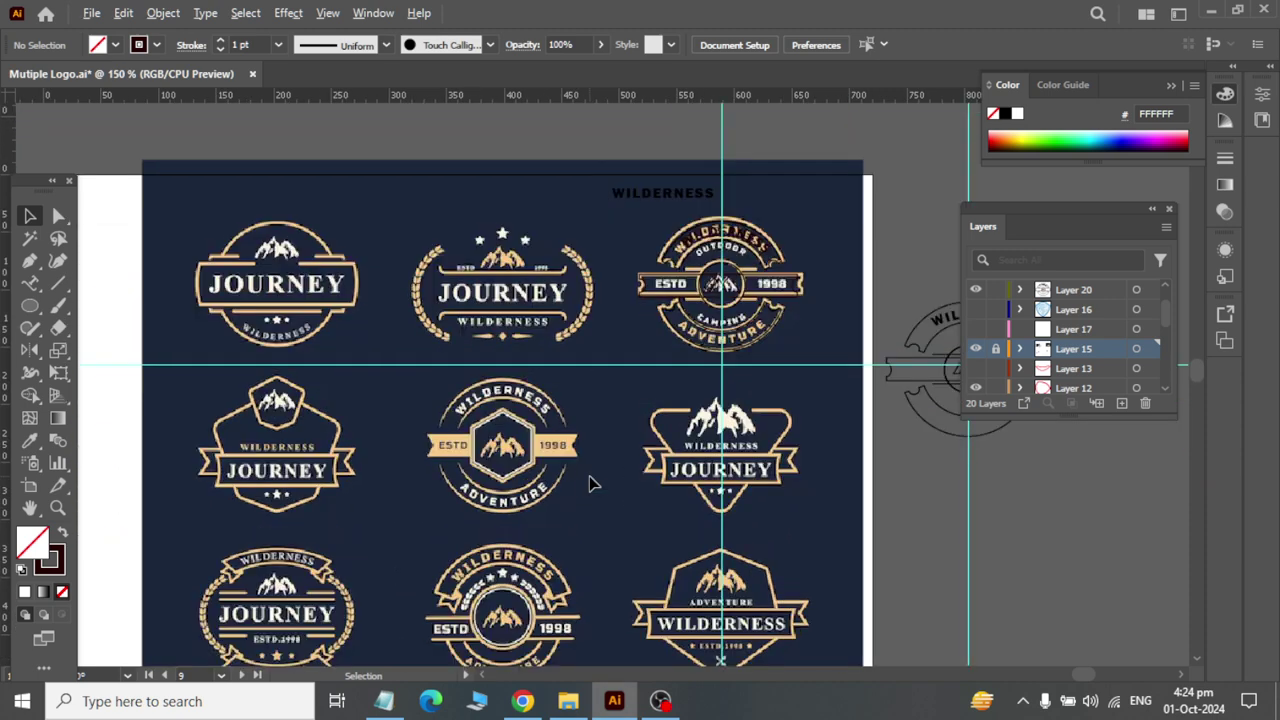
scroll(589, 484, down, 1)
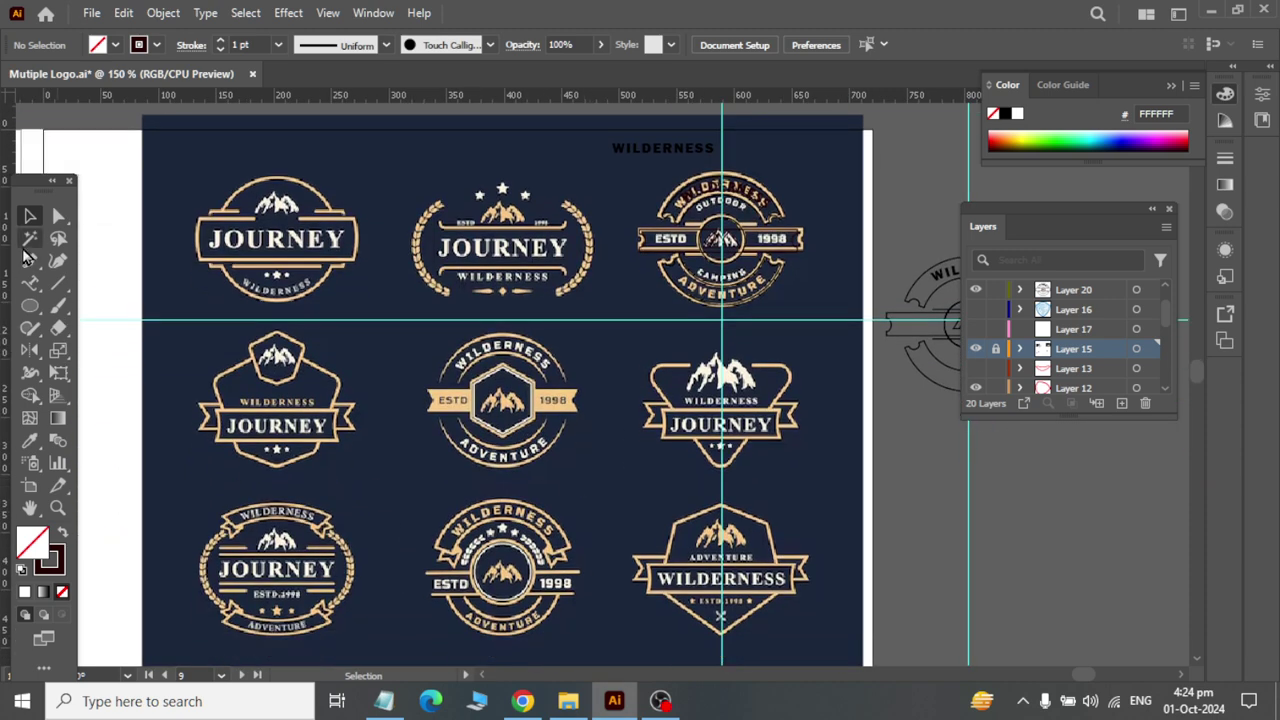
key(super)
text(sn)
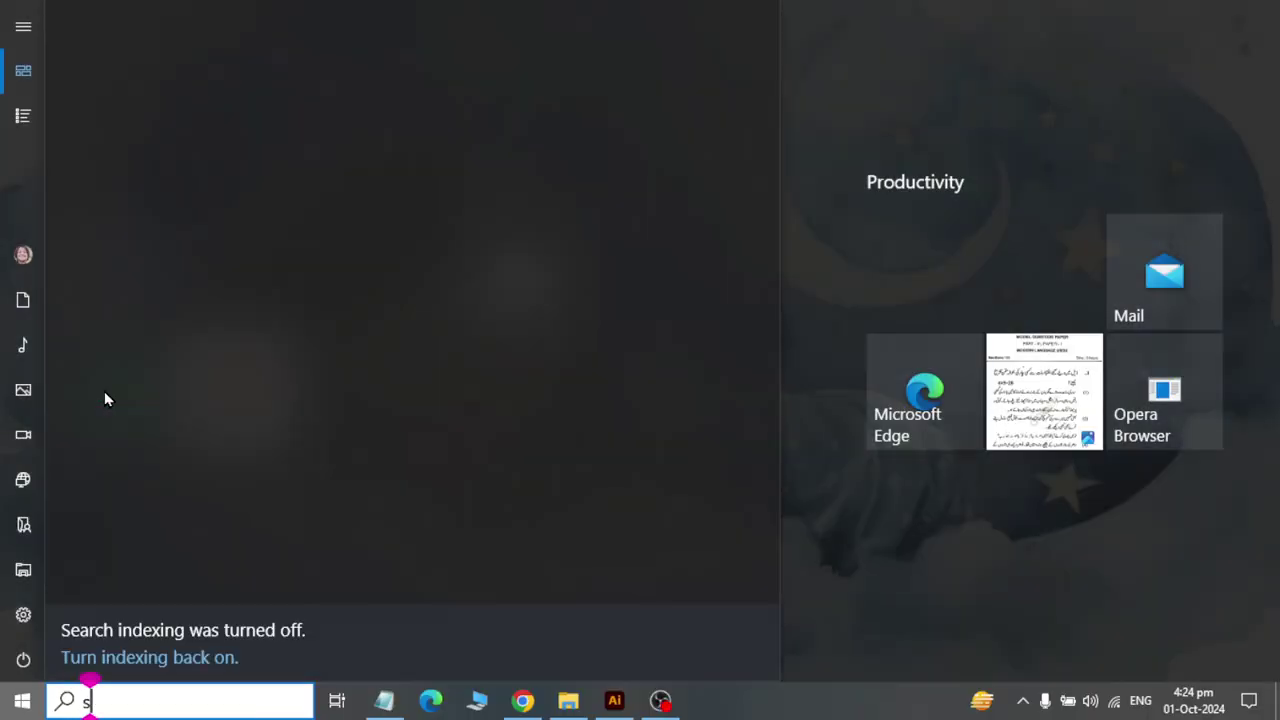